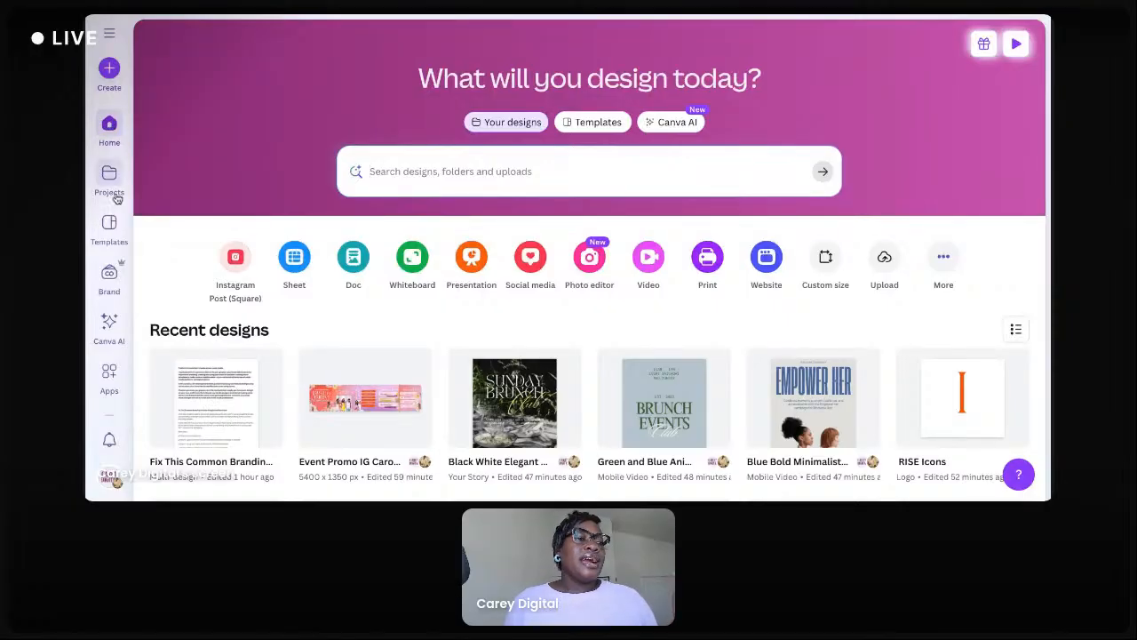
Look through the Brand Templates, Brand Kits and Brand Controls pages, finishing on the Brand Kits page
click(109, 274)
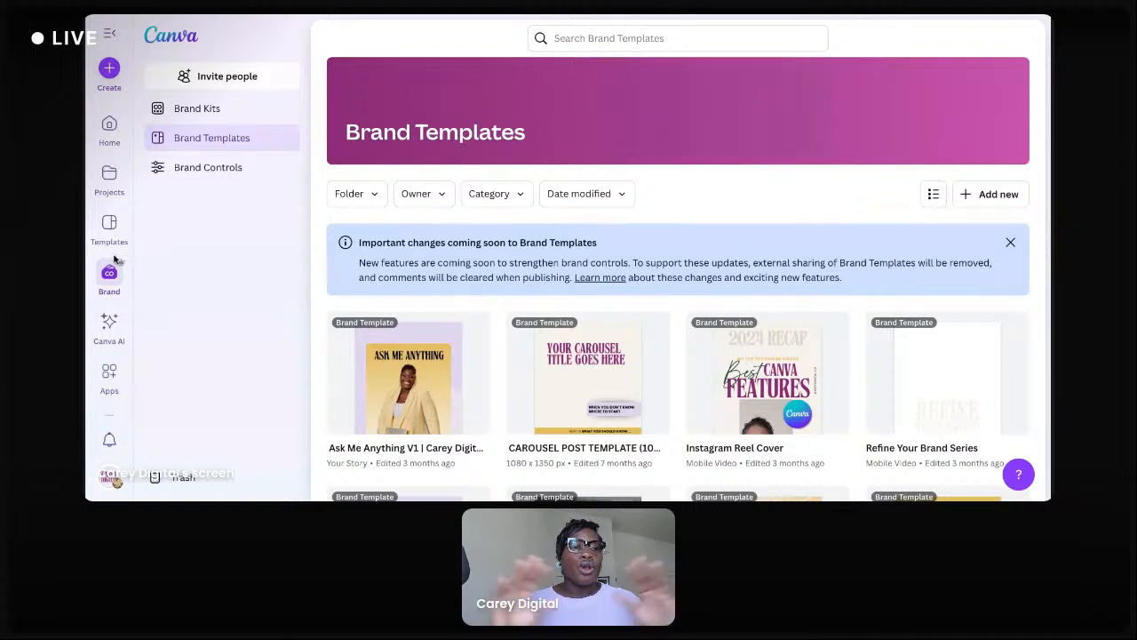
click(215, 116)
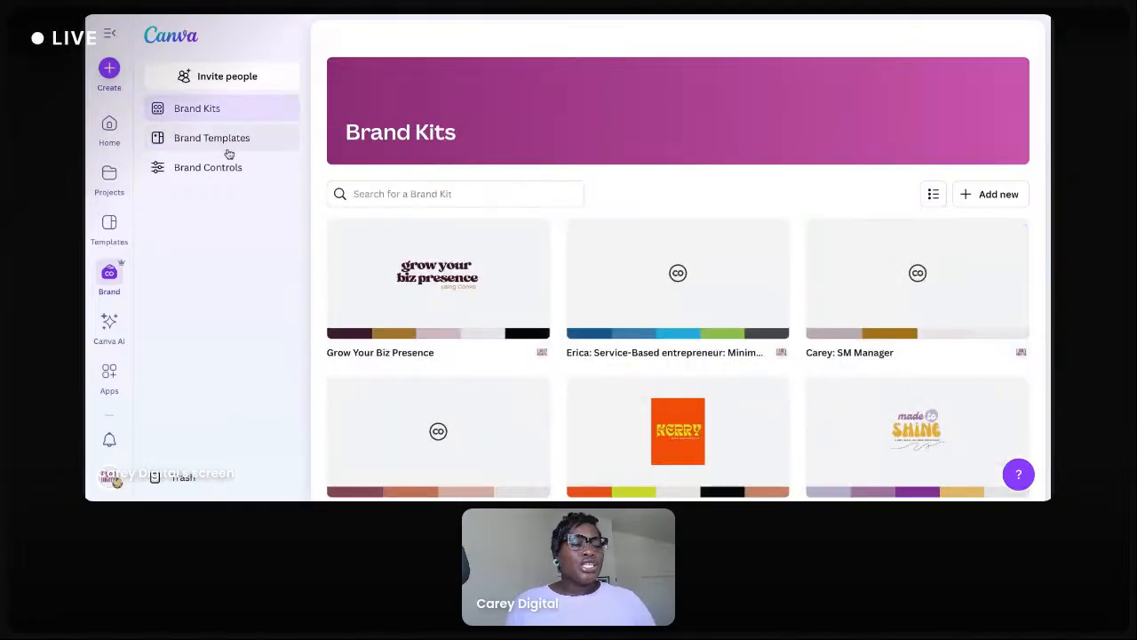
click(229, 150)
click(234, 169)
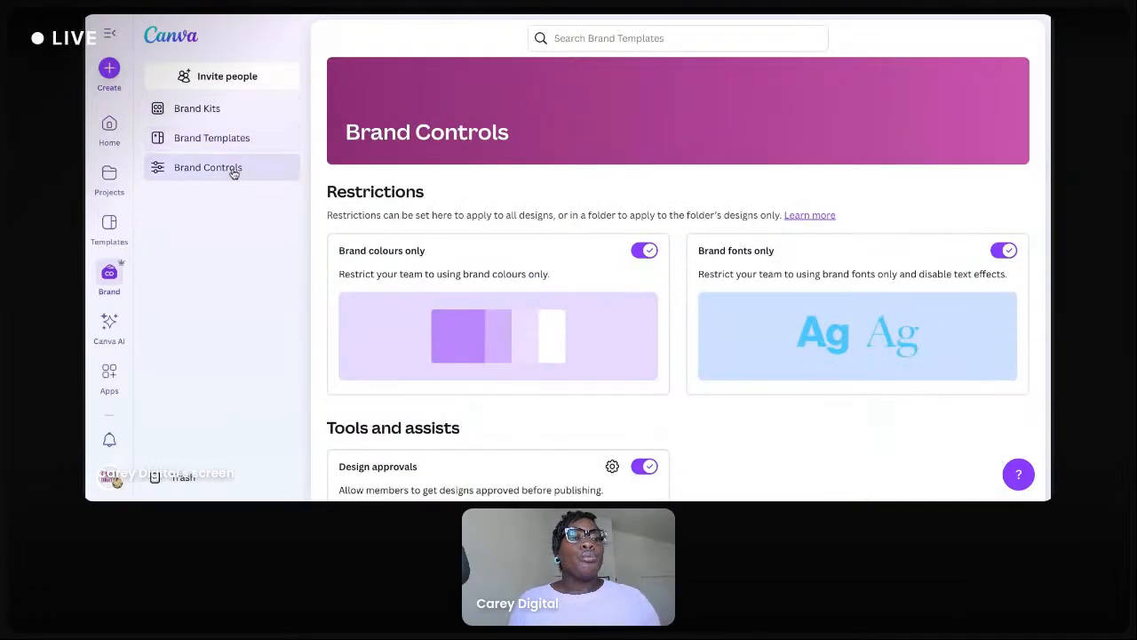
click(231, 112)
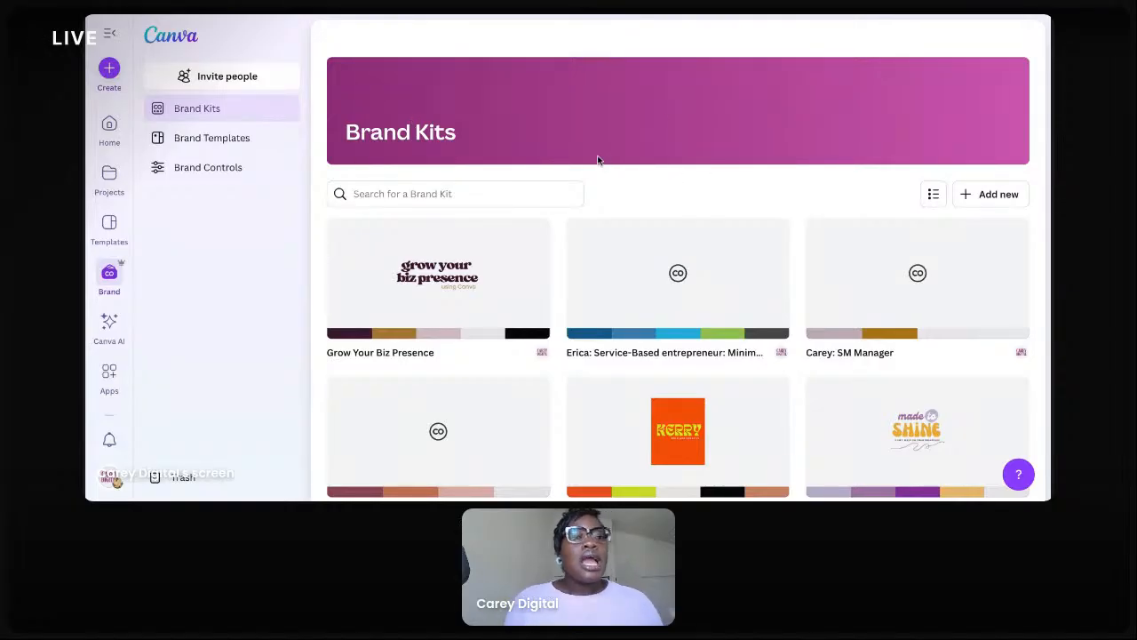
Browse the collection of brand kits and open the RISE Women Summit kit
scroll(702, 253, down, 4)
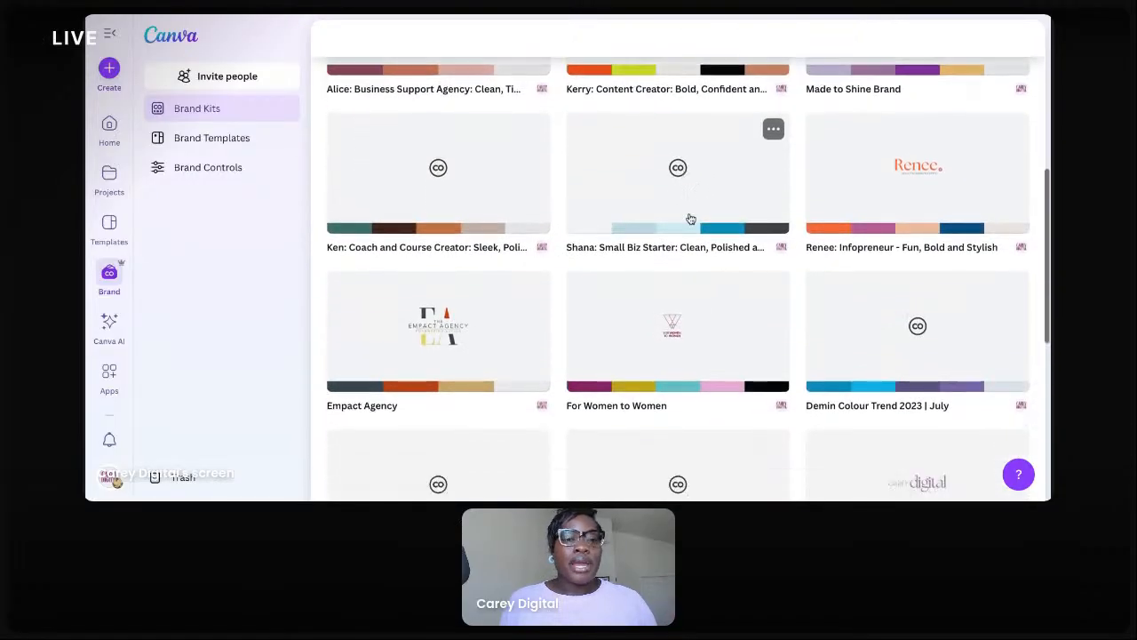
scroll(694, 225, up, 3)
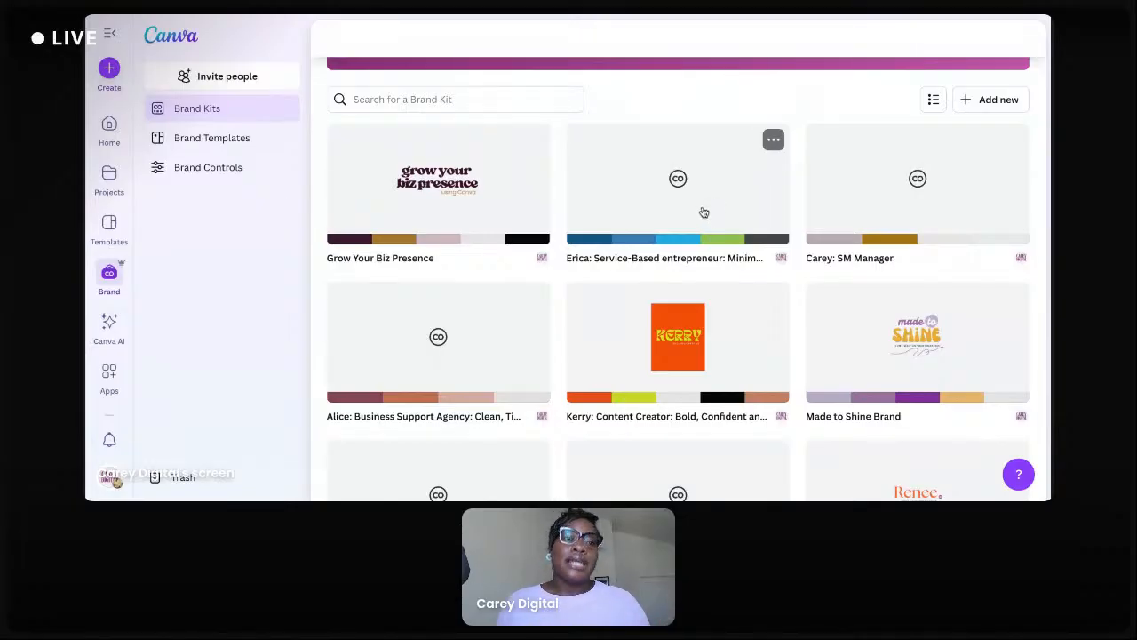
scroll(737, 251, down, 1)
scroll(747, 259, down, 3)
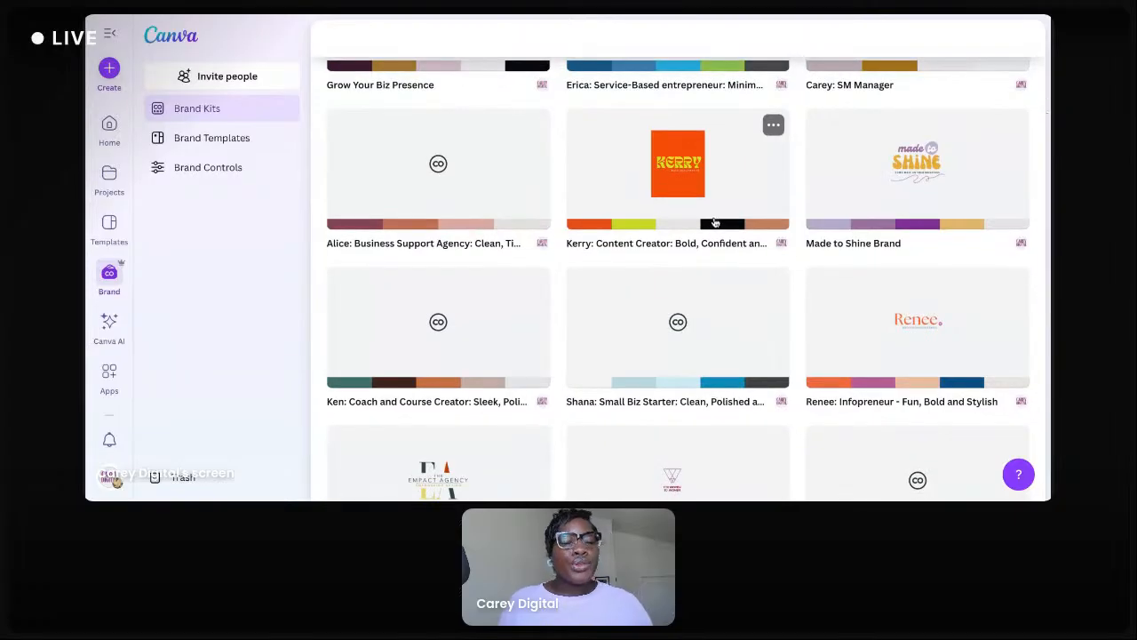
scroll(718, 229, down, 1)
scroll(725, 240, down, 4)
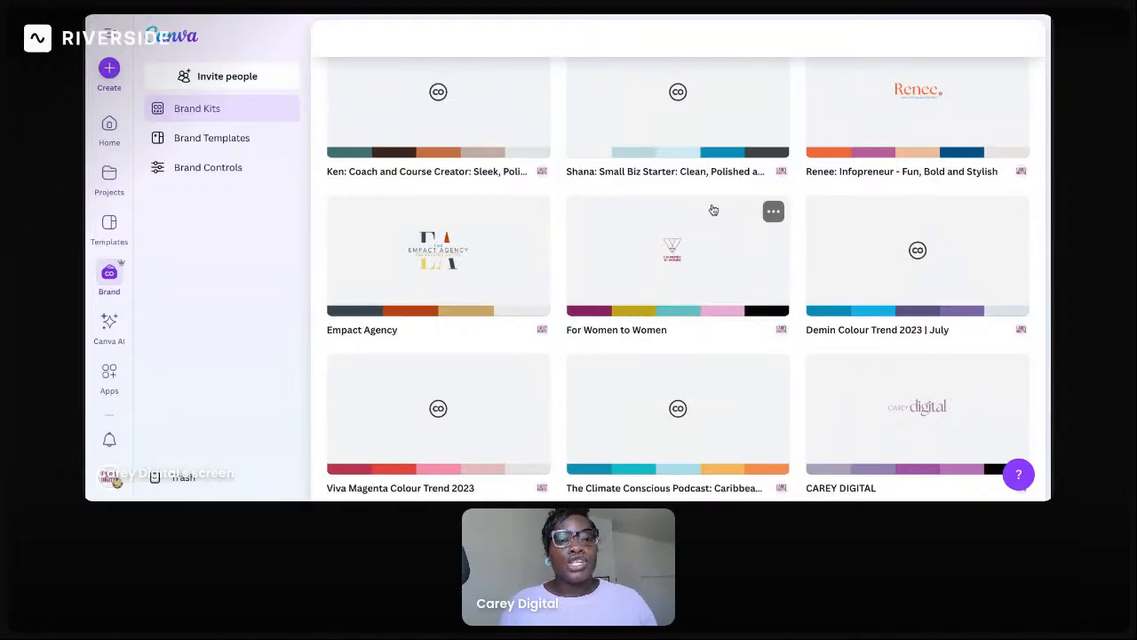
scroll(707, 210, down, 2)
scroll(713, 213, down, 6)
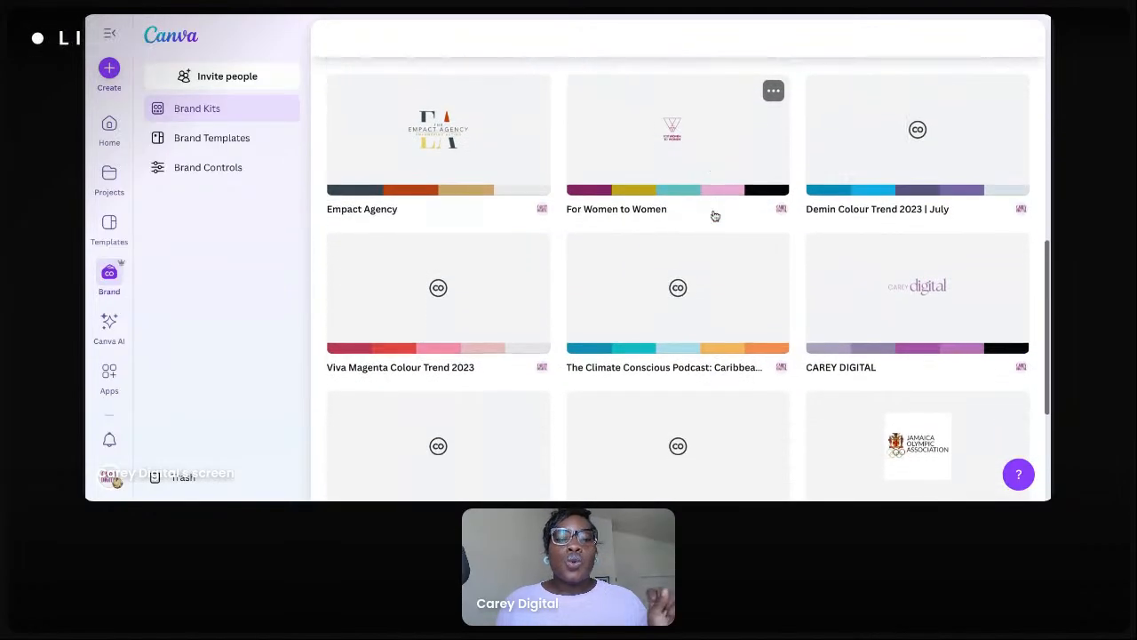
scroll(715, 214, down, 1)
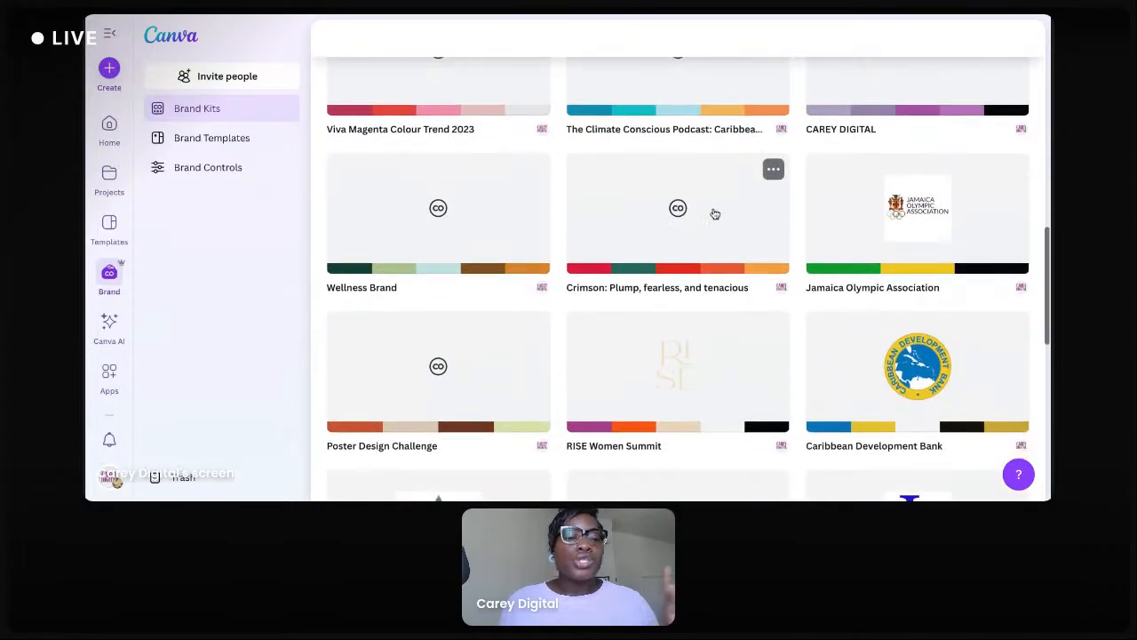
click(701, 366)
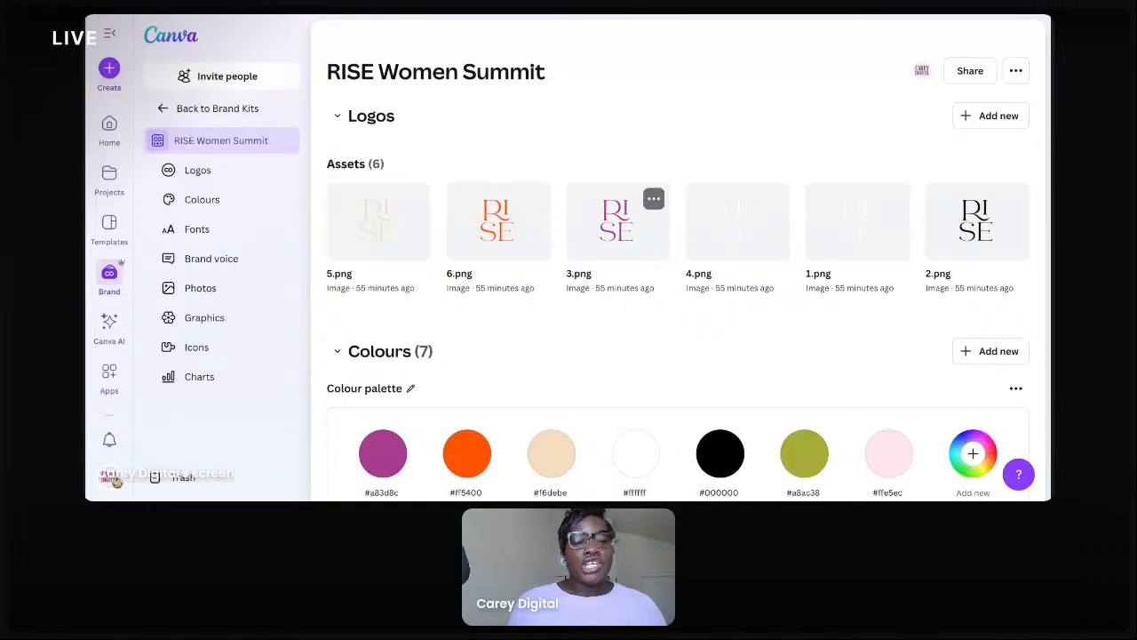
Examine the RISE Women Summit kit's logo assets and how the logo variations are named
scroll(720, 169, down, 1)
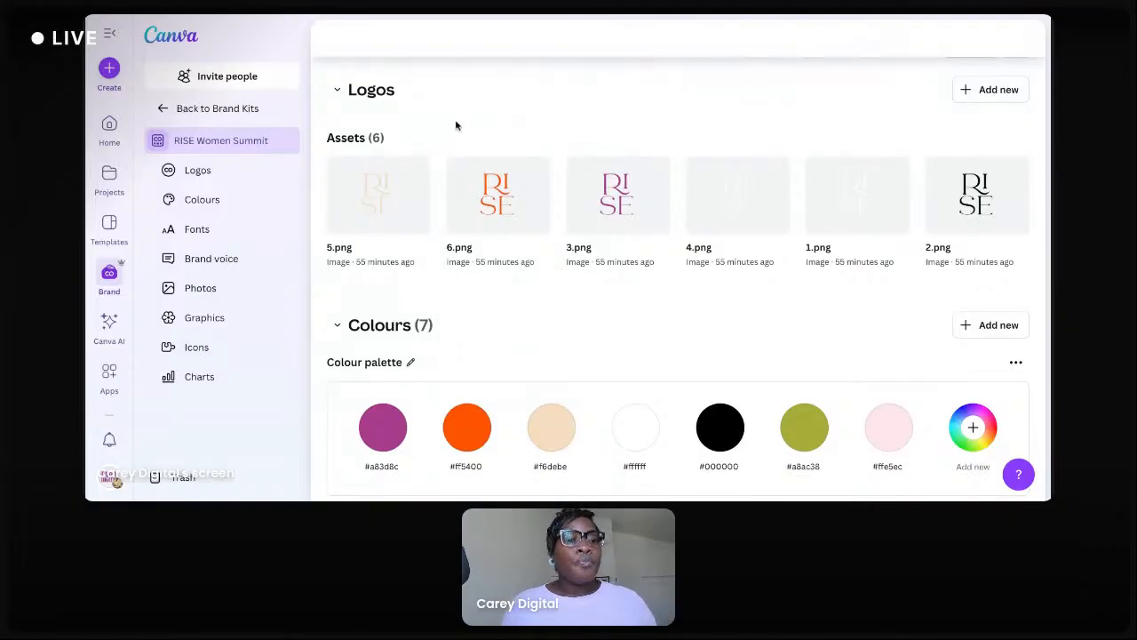
scroll(550, 149, up, 1)
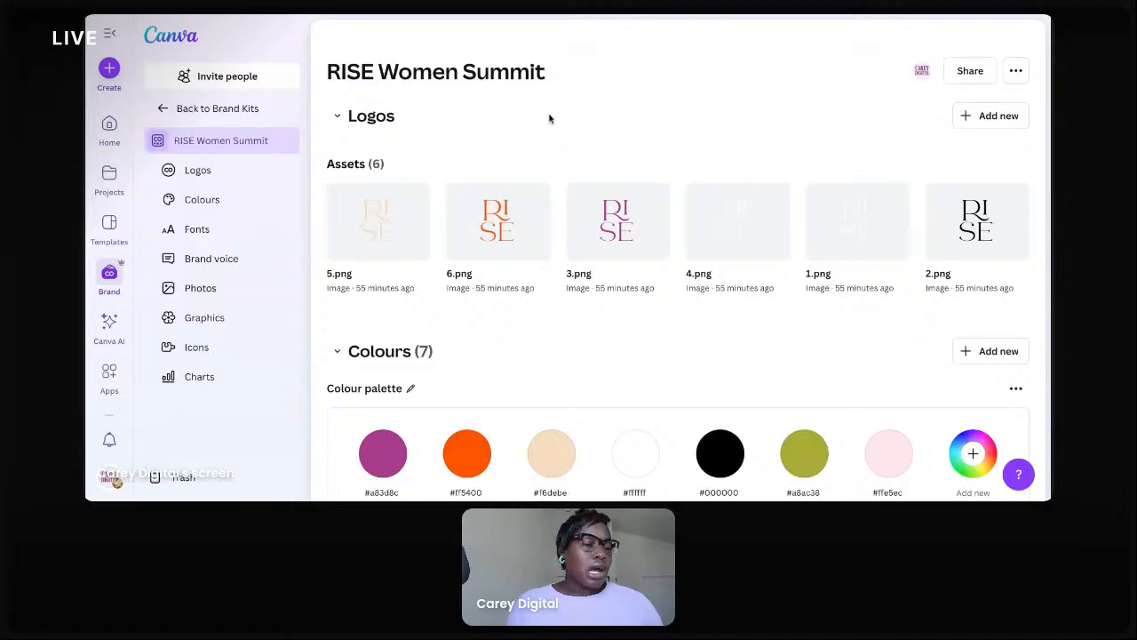
scroll(569, 116, down, 1)
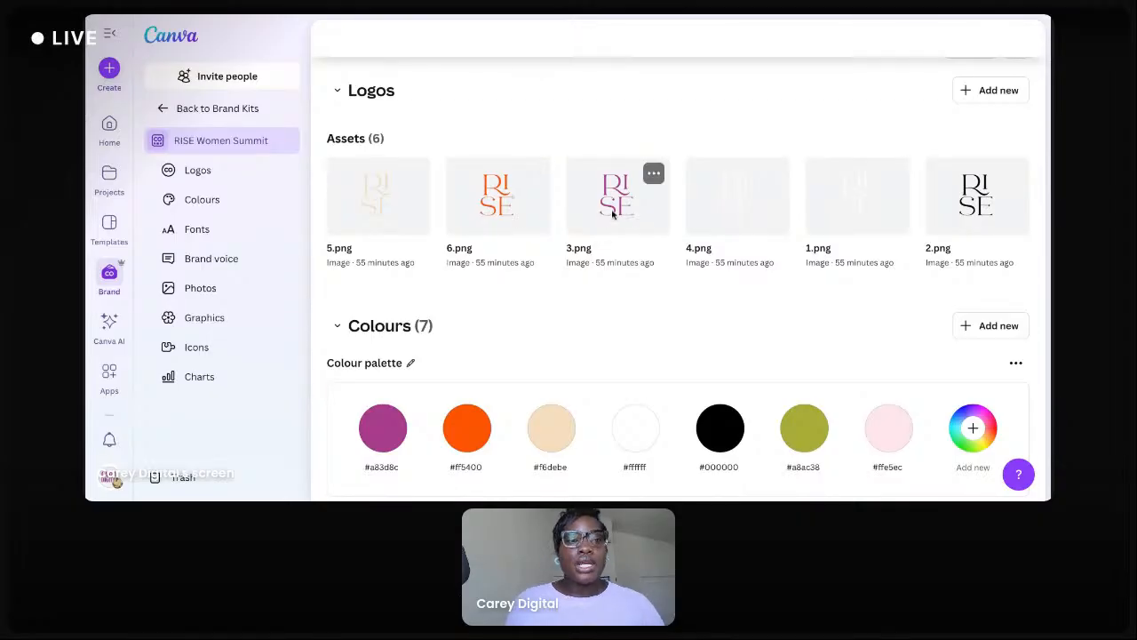
scroll(638, 223, down, 1)
click(337, 171)
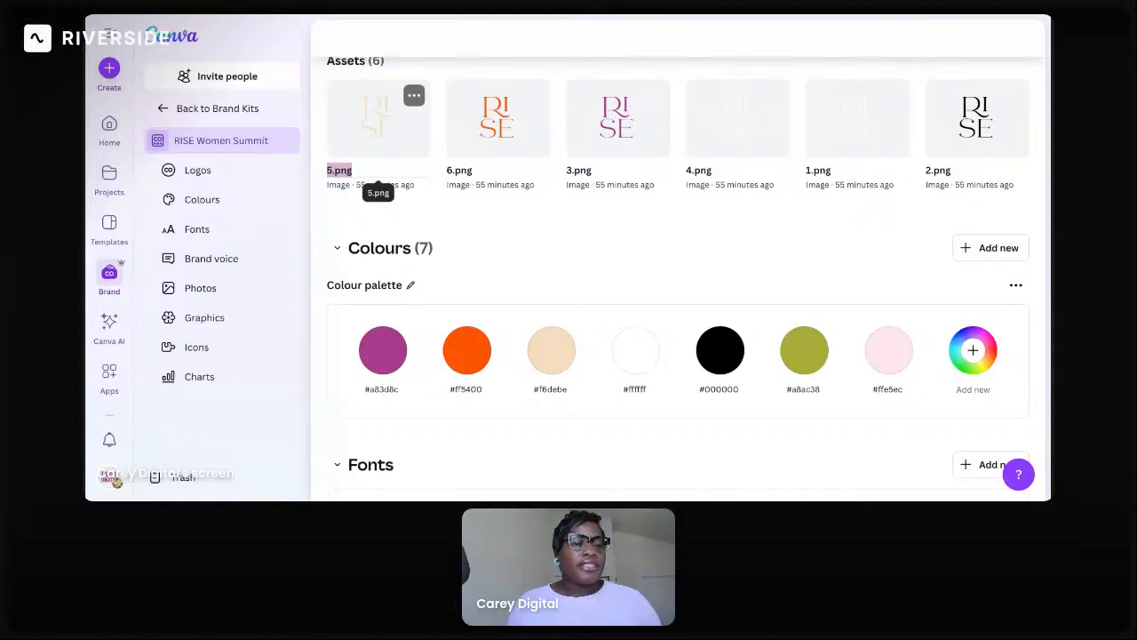
scroll(526, 240, down, 1)
scroll(536, 224, down, 1)
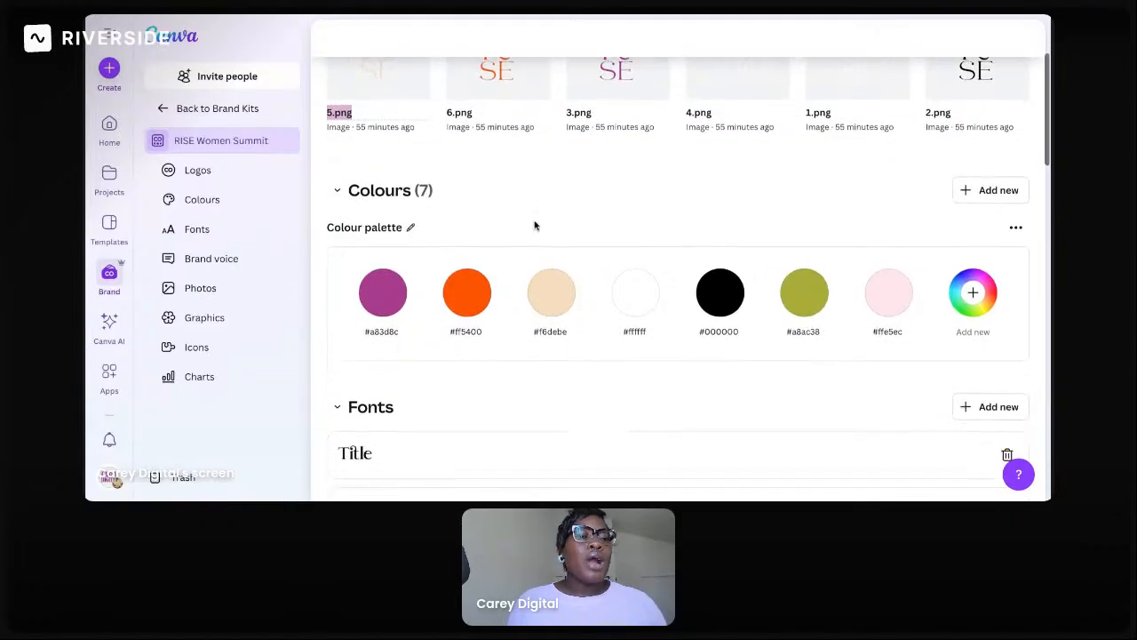
click(224, 184)
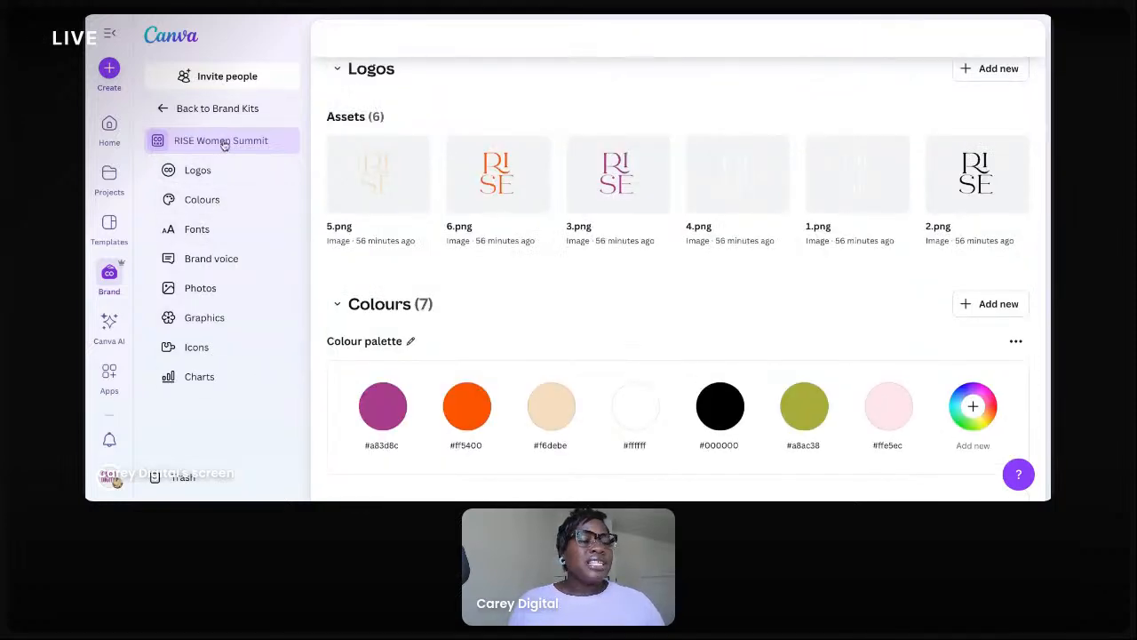
Go to the kit's colour palette and examine the hex codes of the purple and orange swatches
click(223, 199)
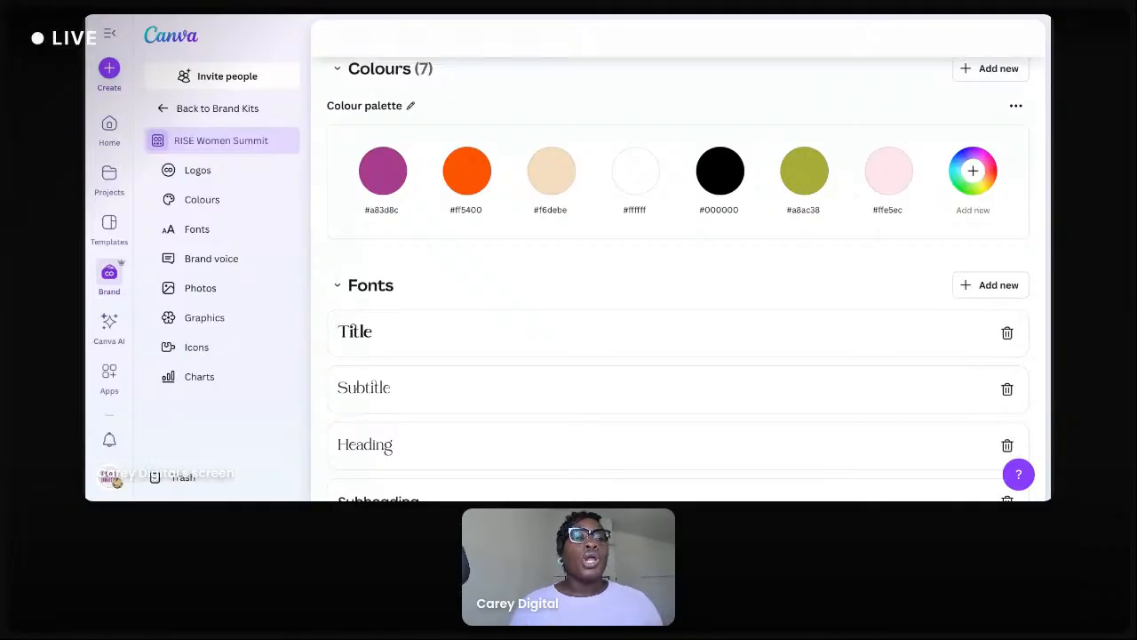
double_click(380, 210)
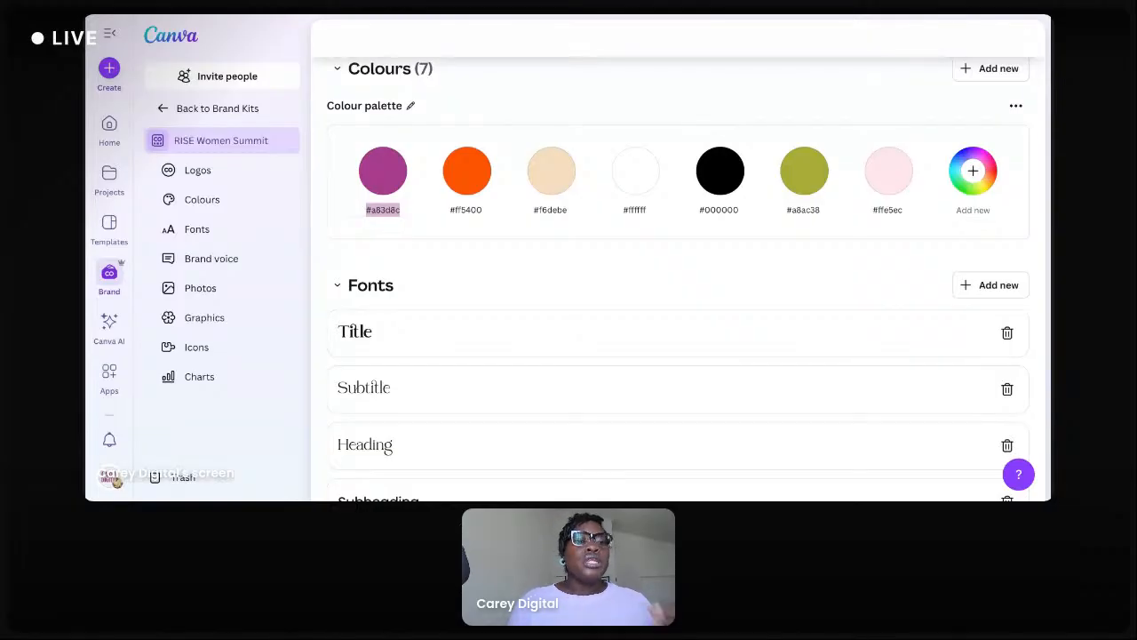
click(380, 210)
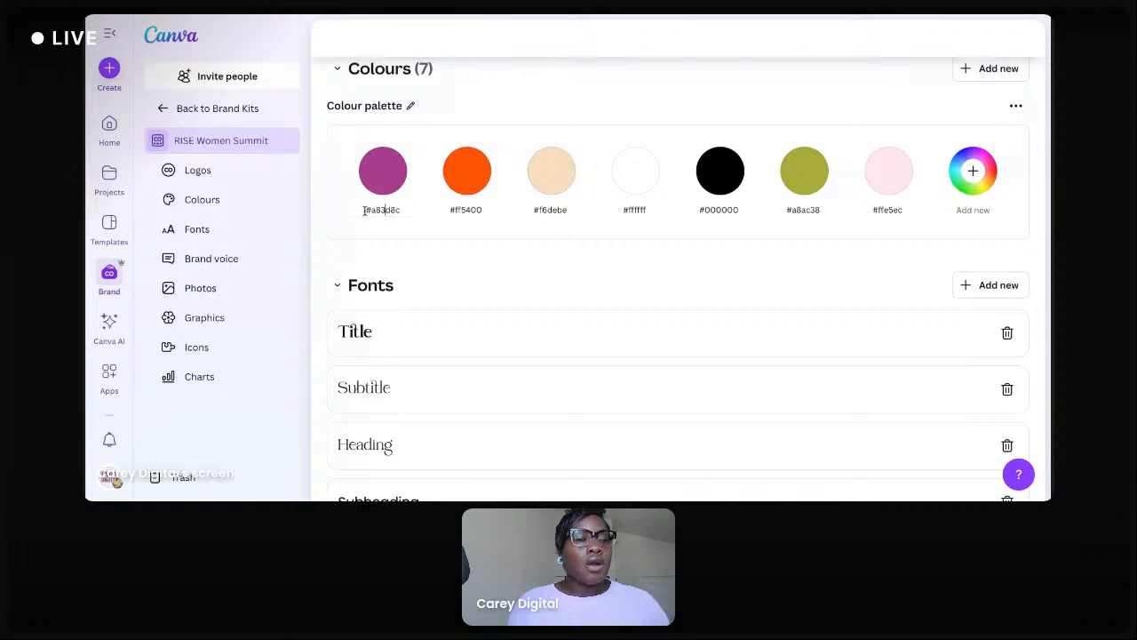
drag(365, 209, 411, 210)
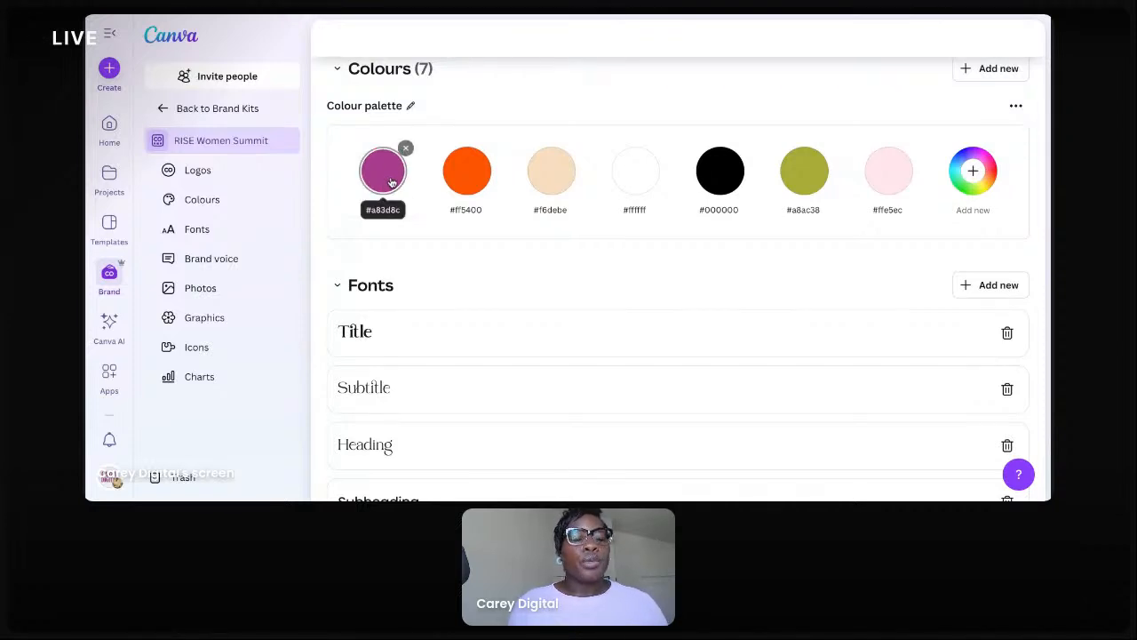
drag(450, 210, 484, 209)
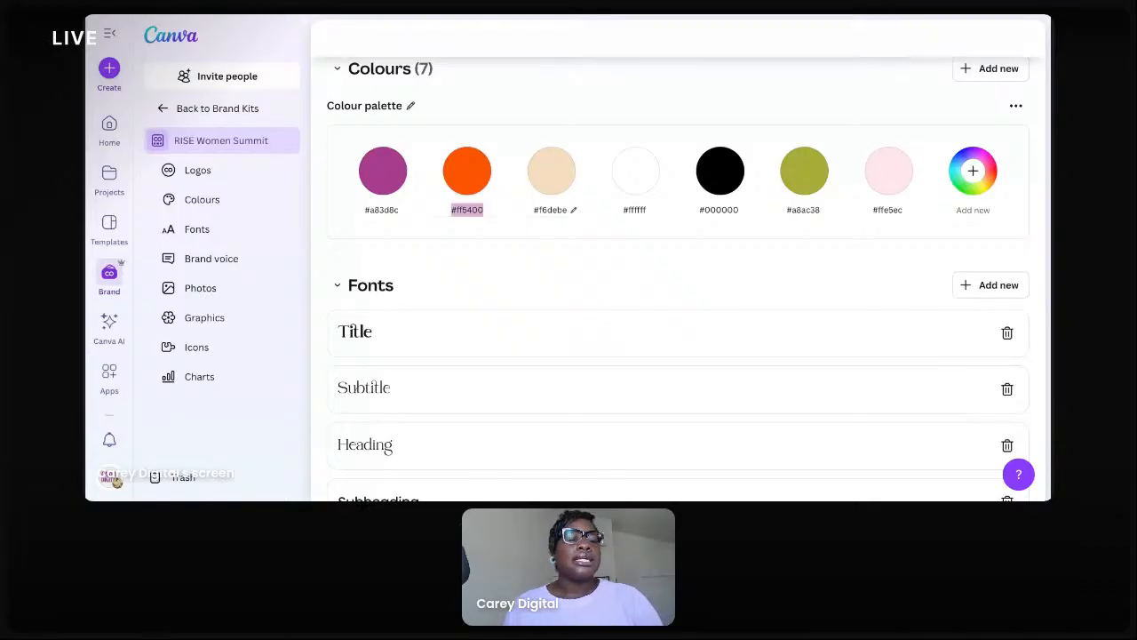
Examine the kit's font text styles from Title to Caption and the brand voice section below them
scroll(566, 226, down, 2)
scroll(464, 213, down, 3)
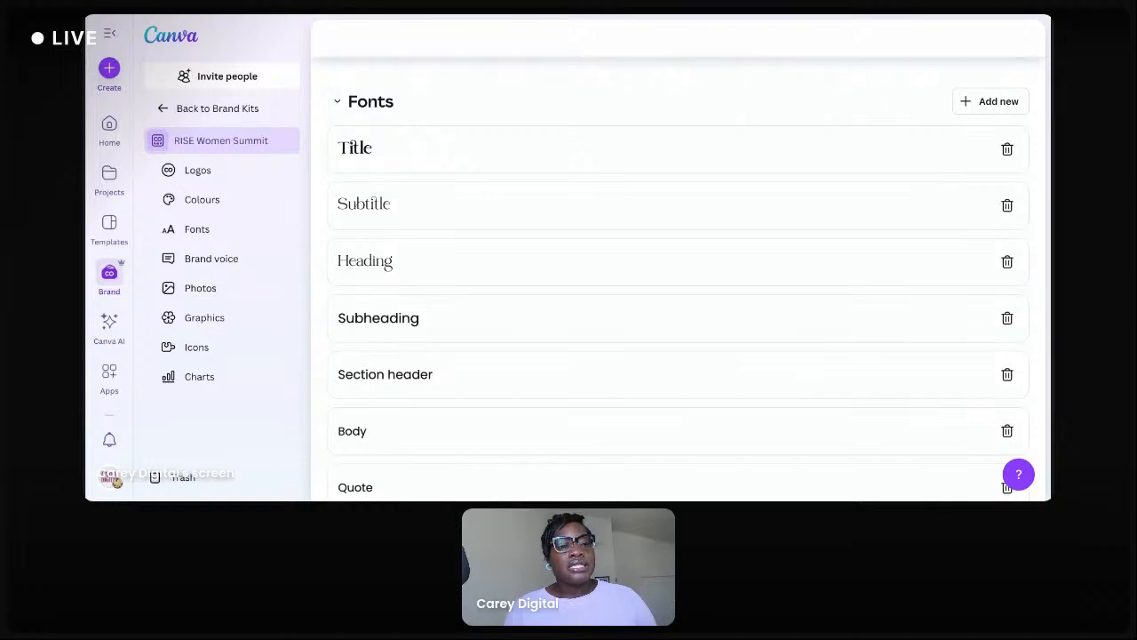
scroll(675, 293, down, 1)
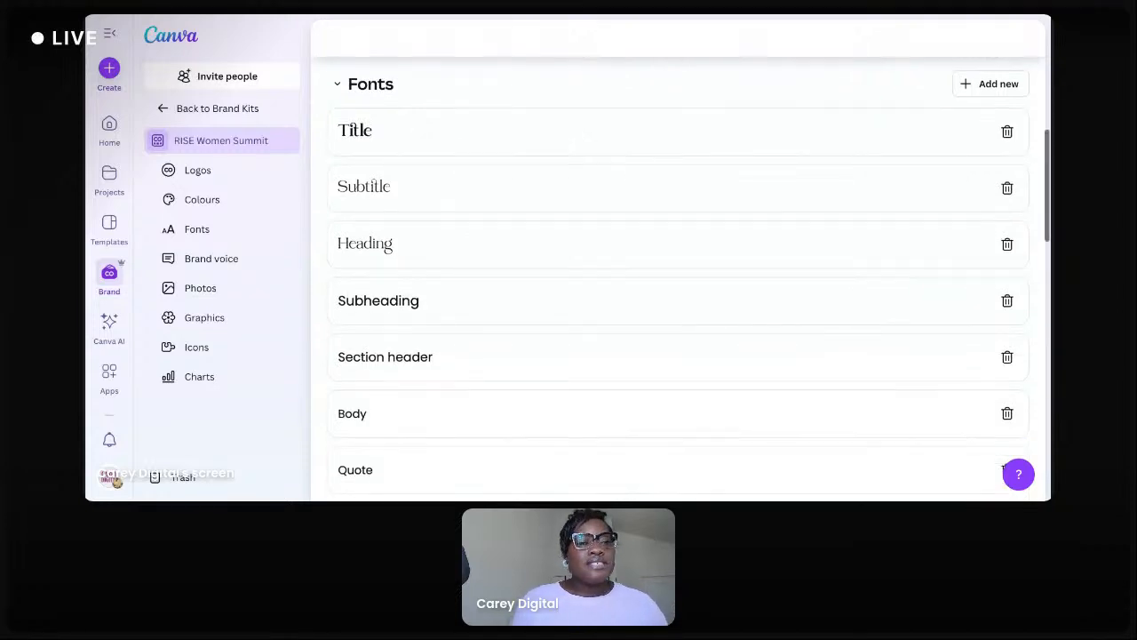
scroll(481, 232, down, 2)
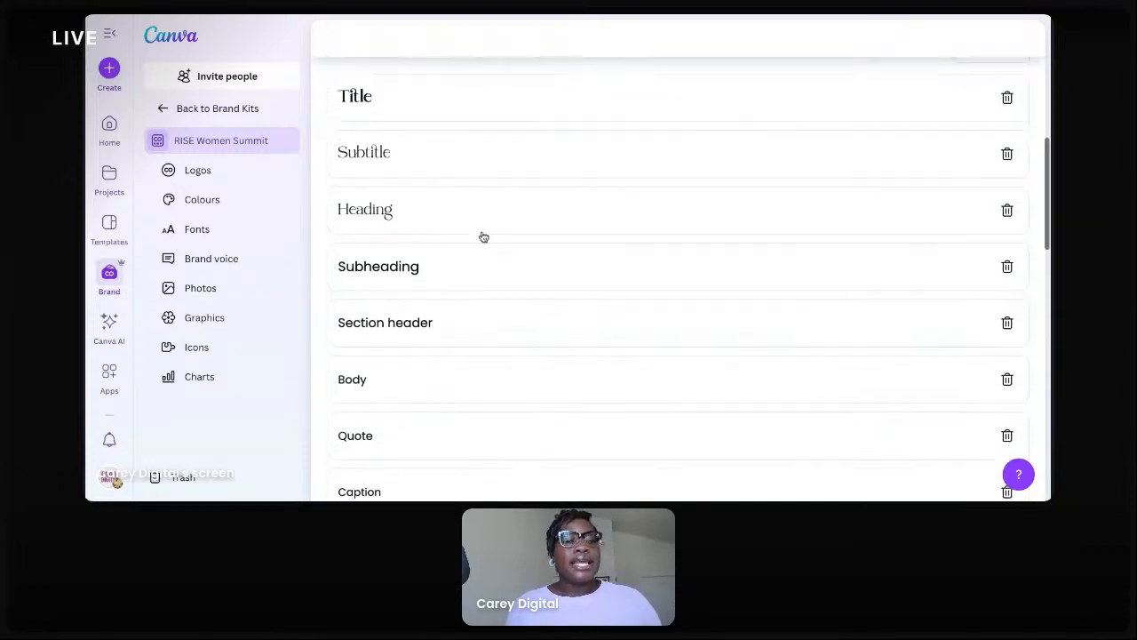
scroll(481, 232, down, 1)
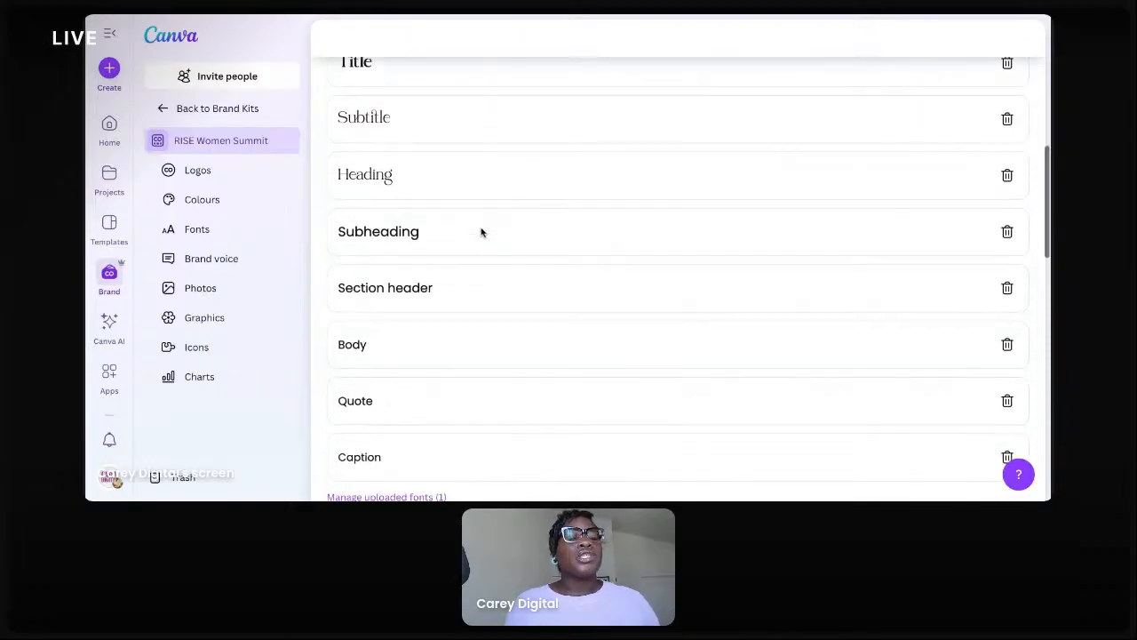
scroll(483, 236, down, 1)
scroll(485, 234, down, 1)
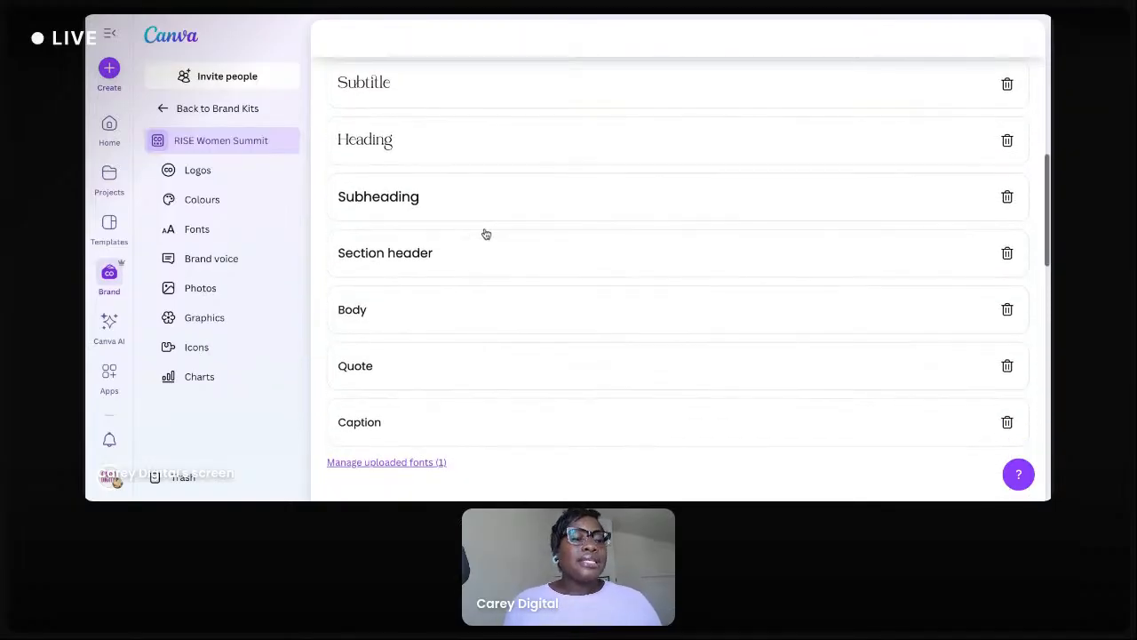
scroll(485, 232, down, 1)
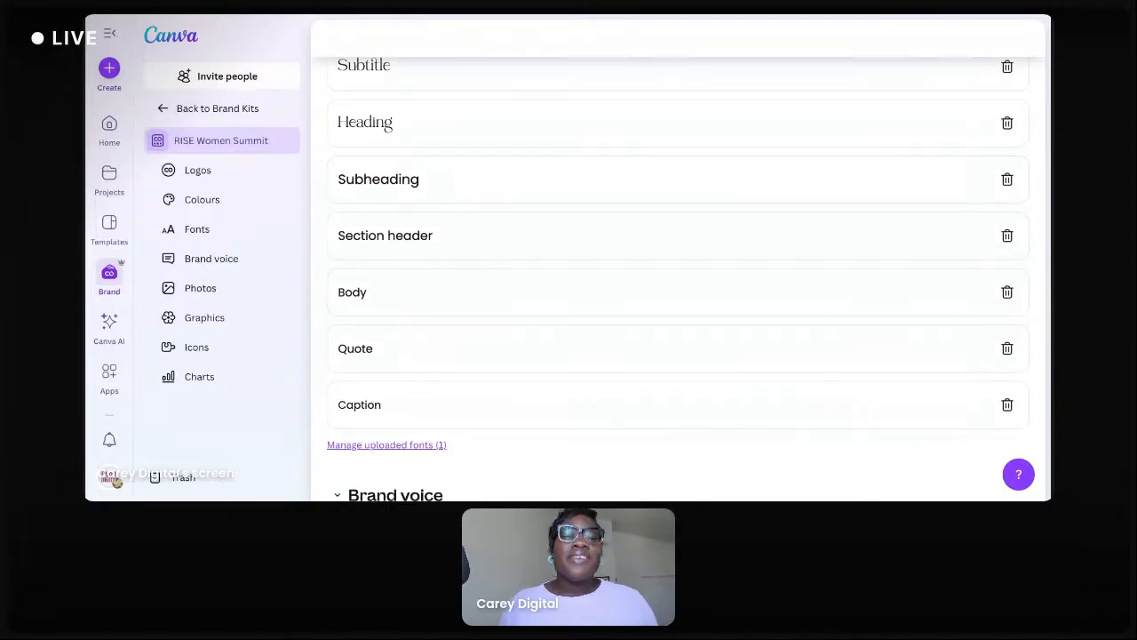
scroll(495, 228, up, 3)
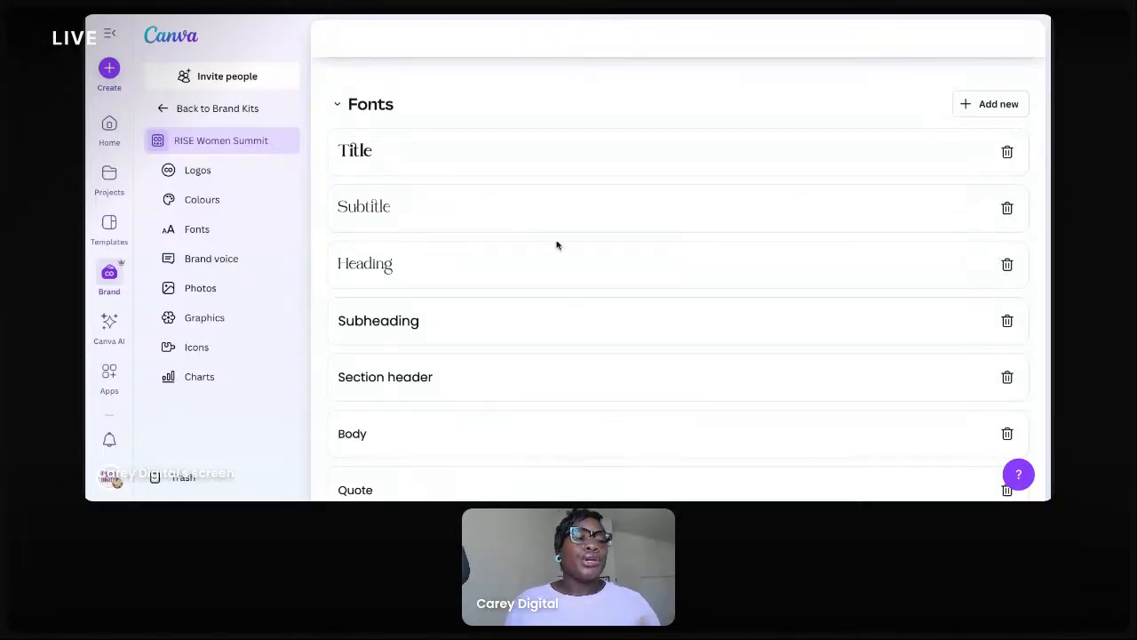
scroll(559, 247, down, 1)
scroll(559, 247, down, 3)
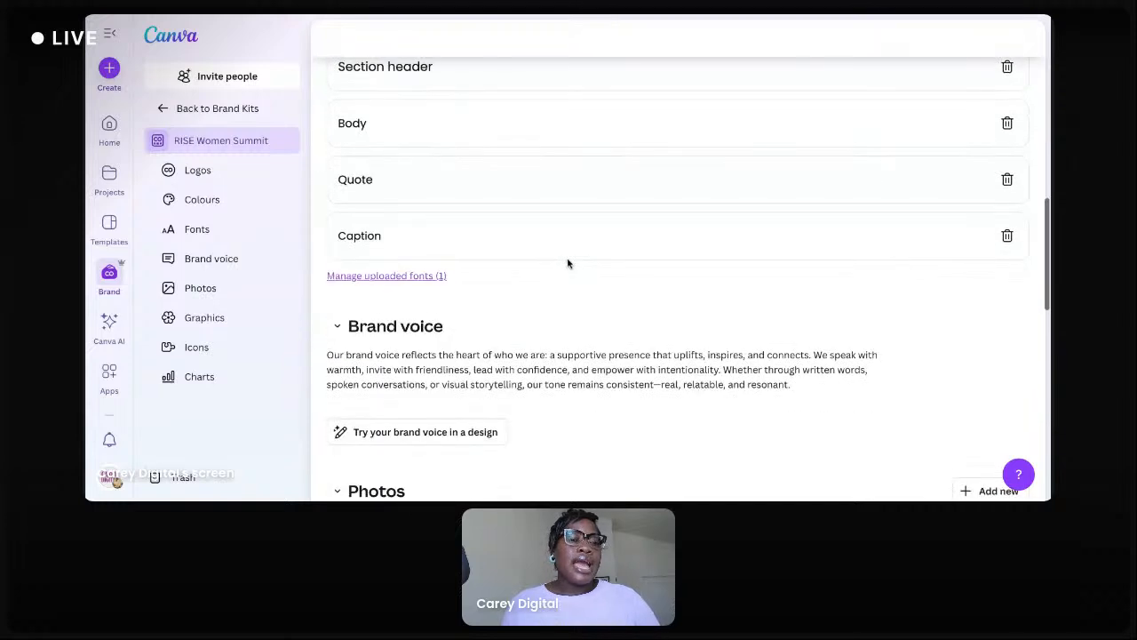
Check the text styles that can be added under Fonts, then open a new guidelines entry for the brand fonts
scroll(569, 264, up, 6)
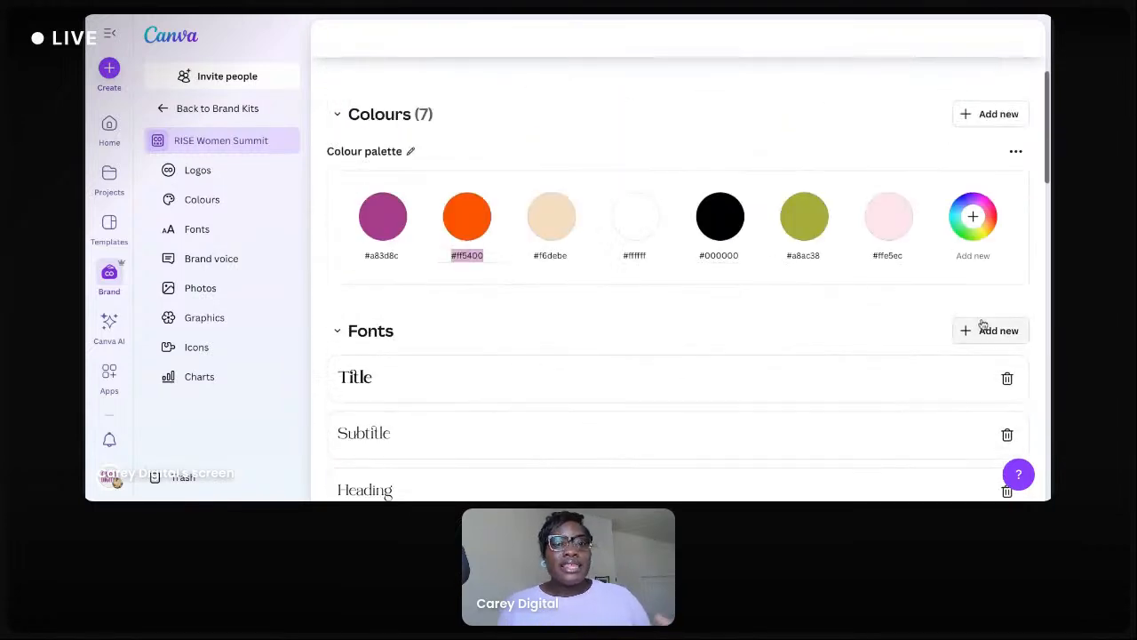
scroll(975, 259, down, 1)
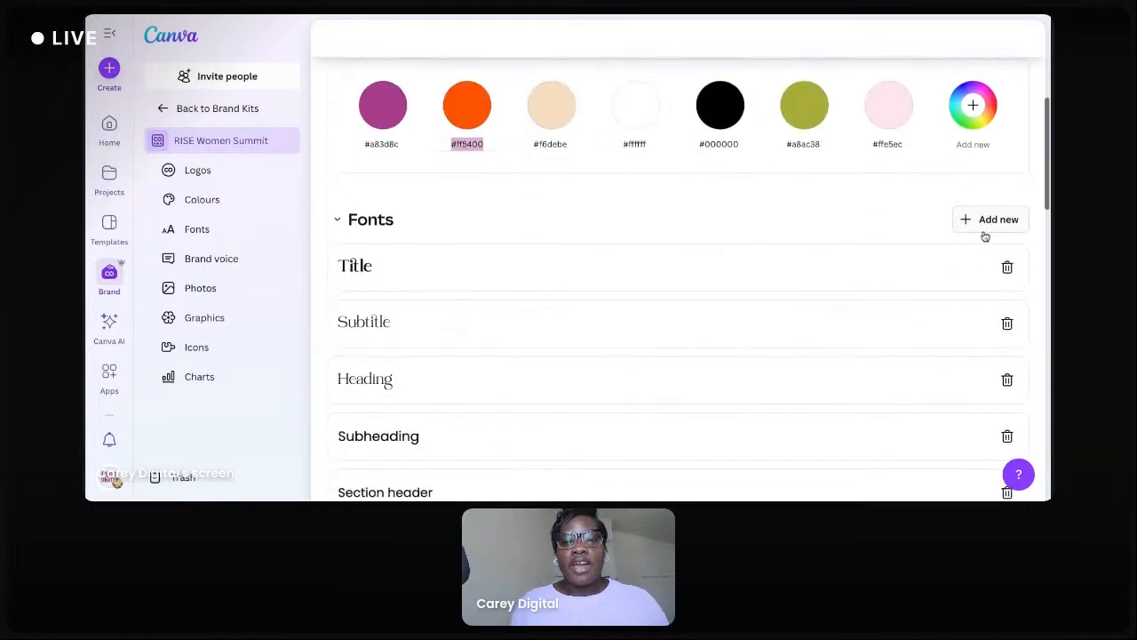
click(998, 227)
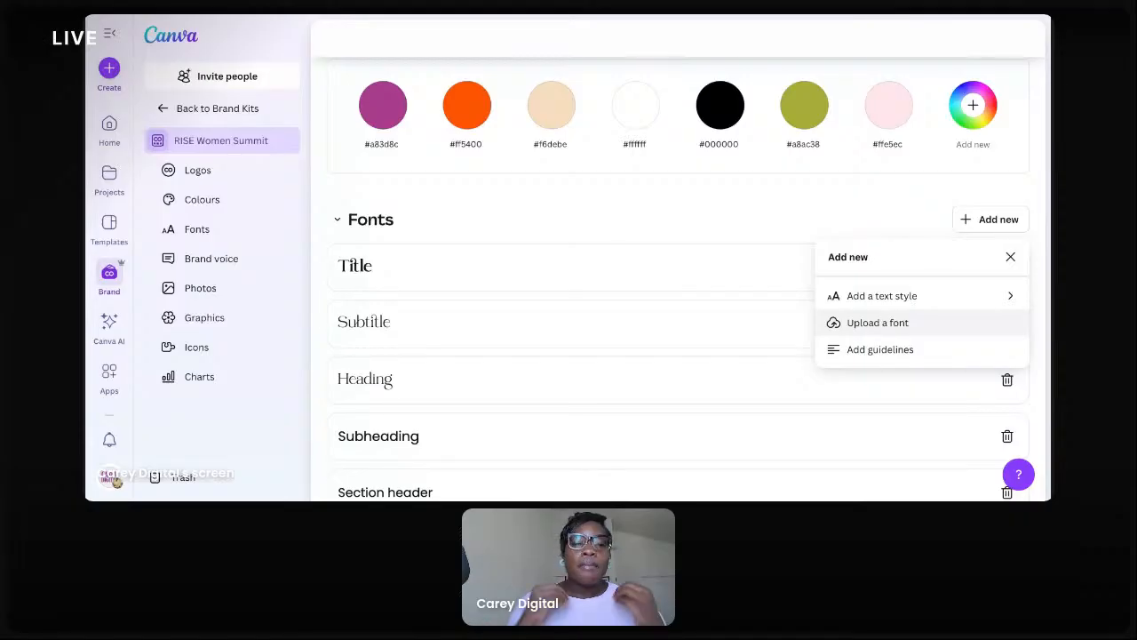
click(893, 296)
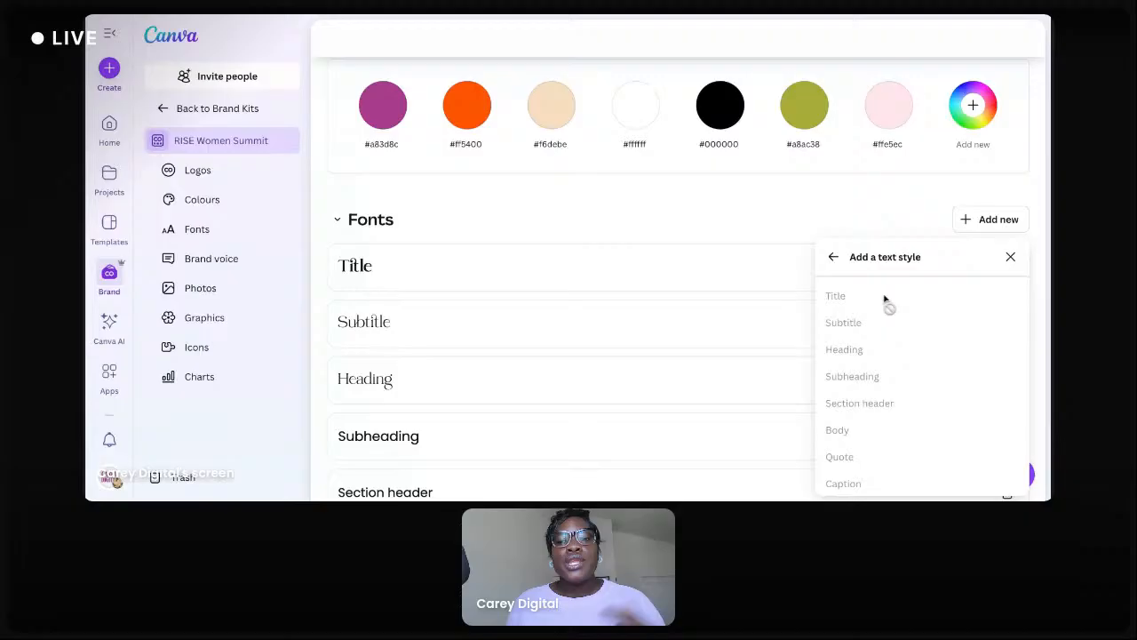
click(834, 257)
click(915, 349)
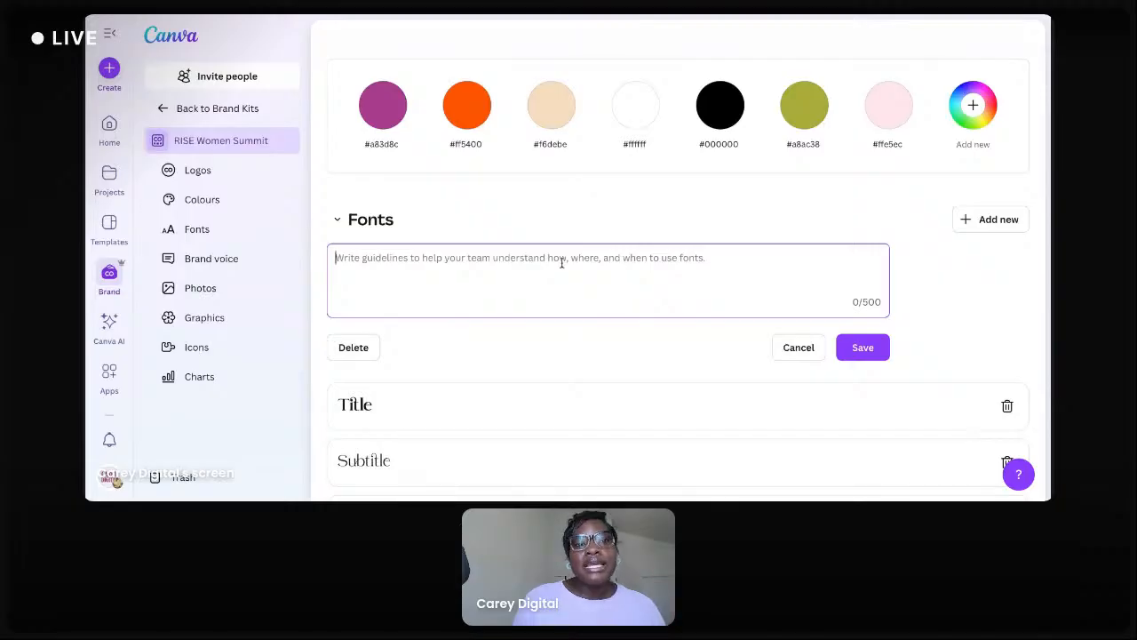
Discard the empty font guidelines entry and read the kit's brand voice statement down to the Photos section
click(791, 344)
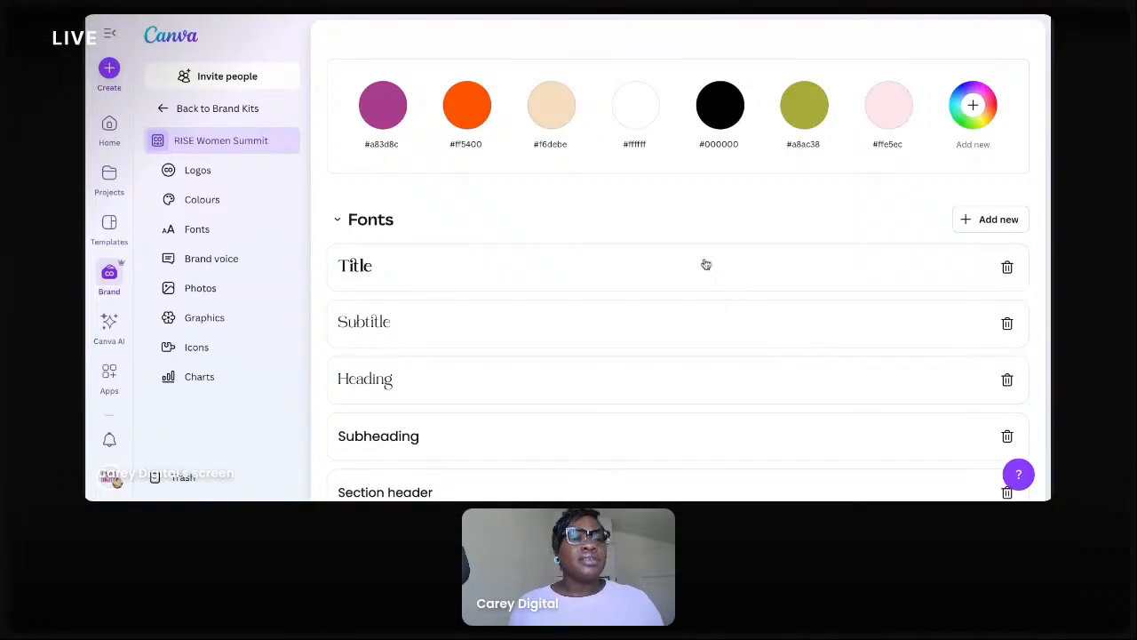
scroll(707, 264, down, 3)
scroll(693, 266, down, 3)
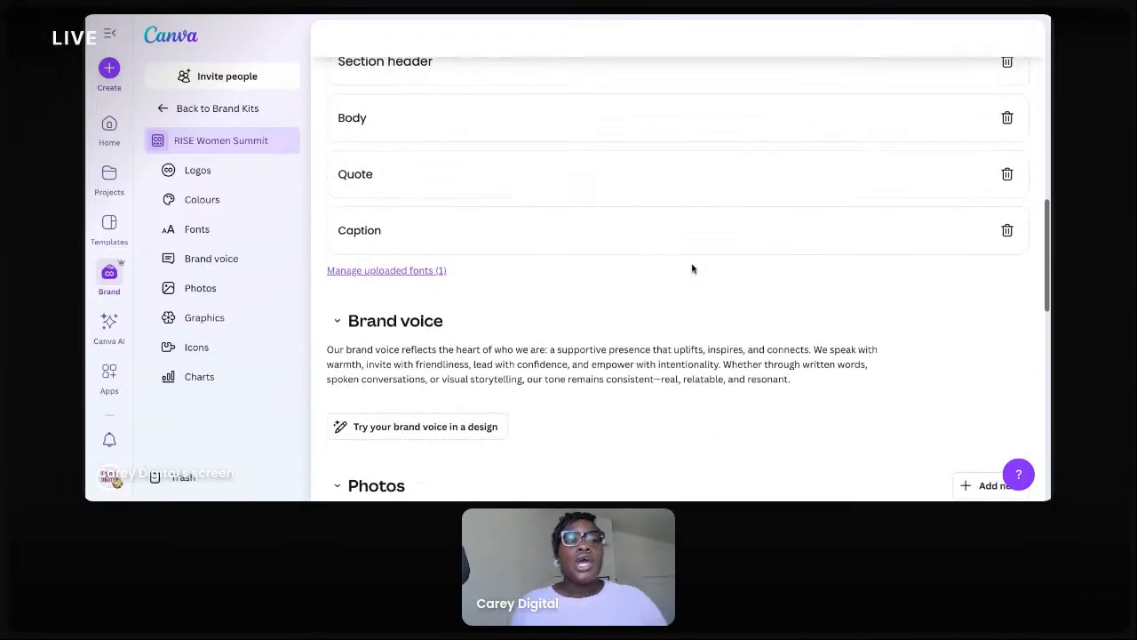
scroll(702, 330, down, 1)
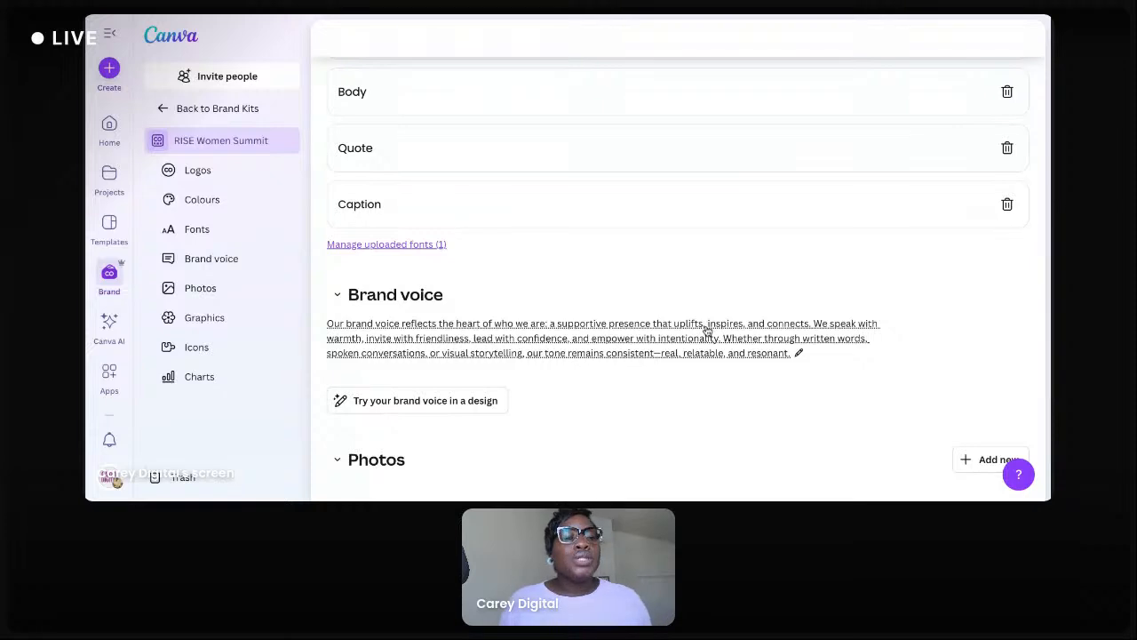
scroll(707, 329, down, 1)
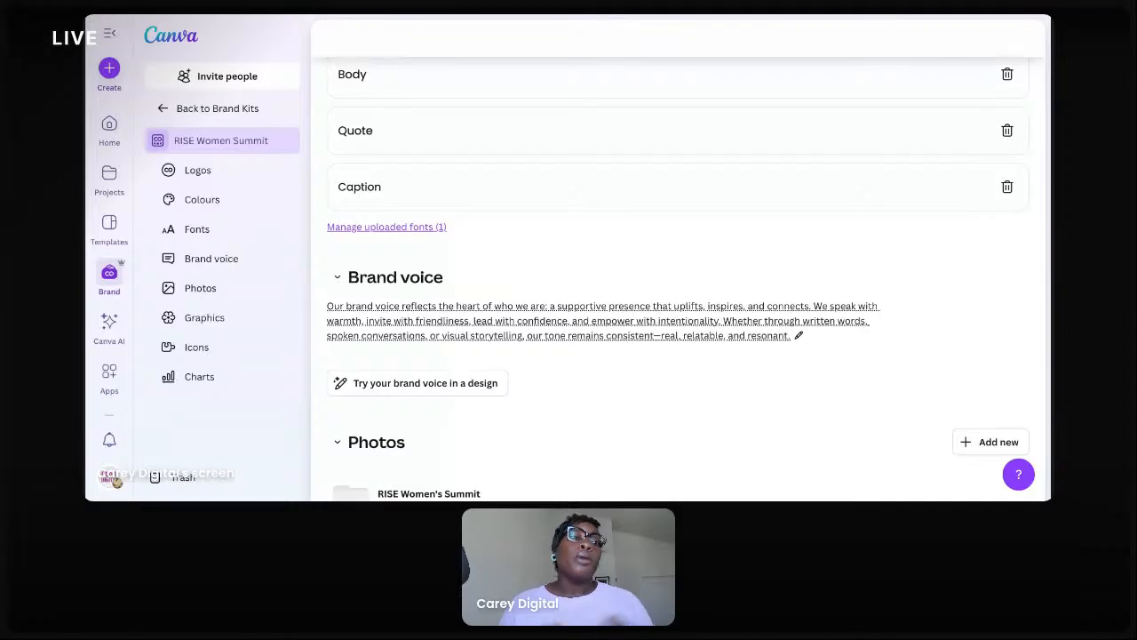
scroll(721, 317, down, 1)
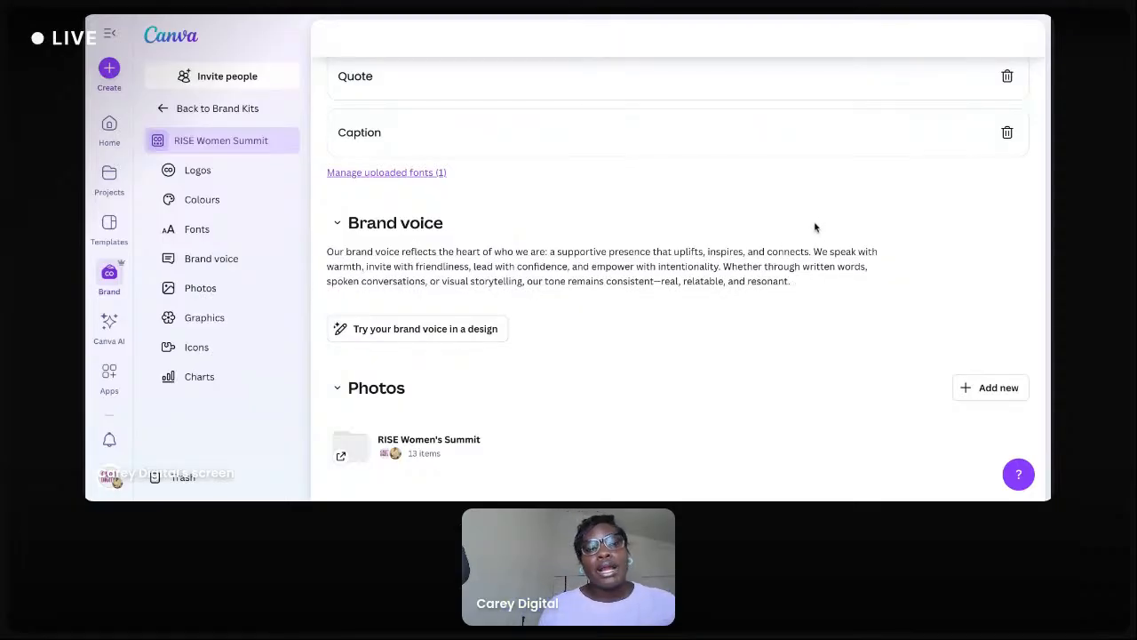
scroll(814, 228, down, 1)
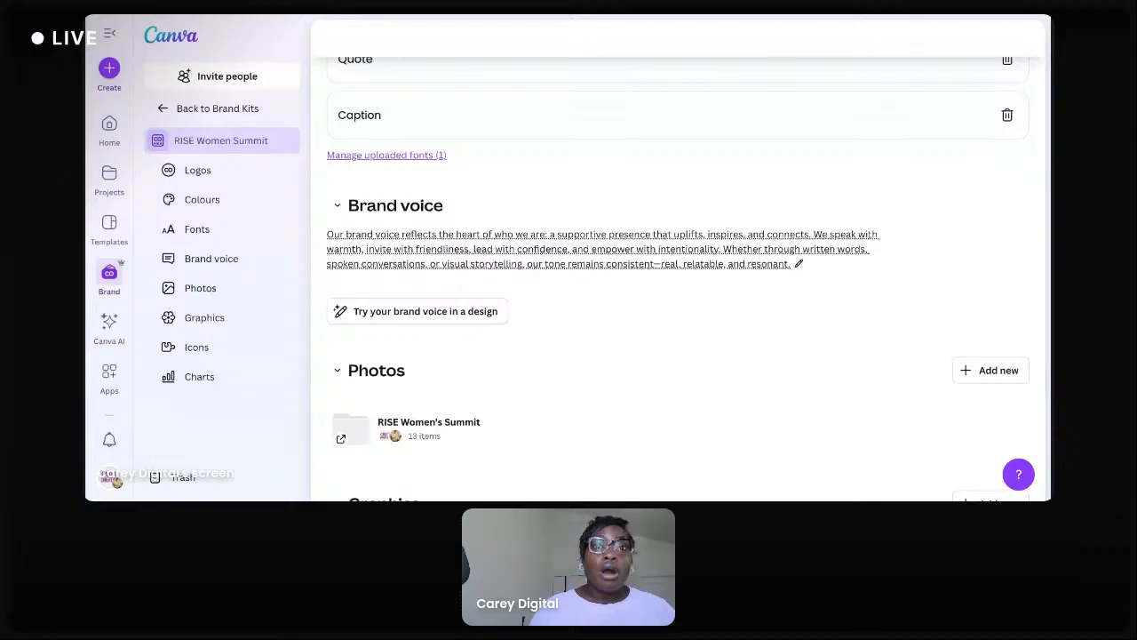
scroll(495, 256, down, 1)
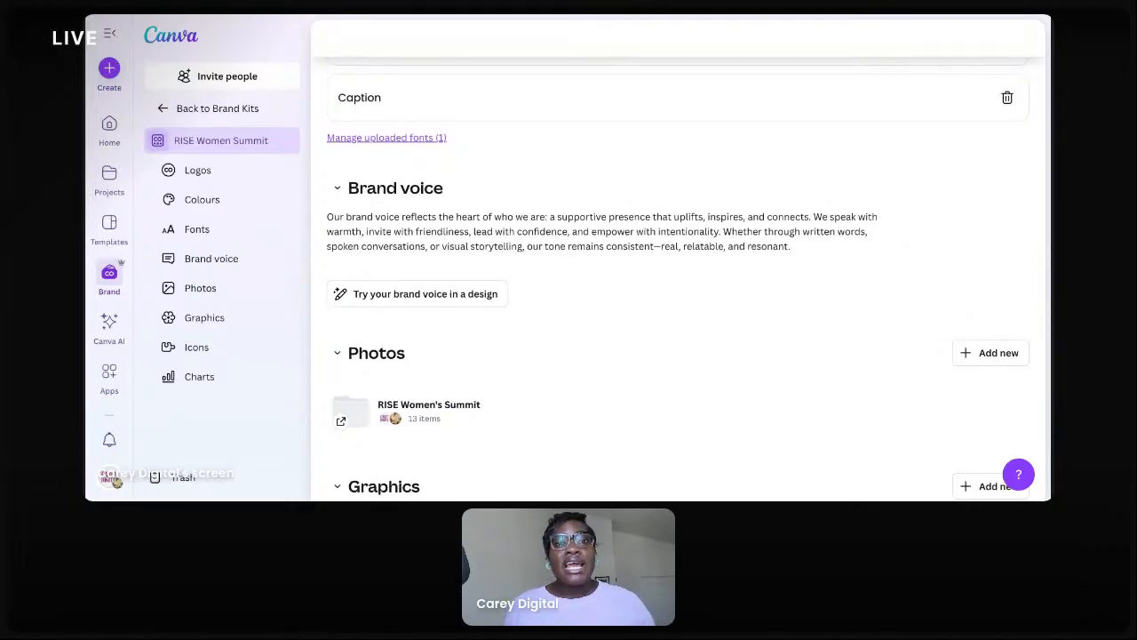
scroll(676, 275, down, 3)
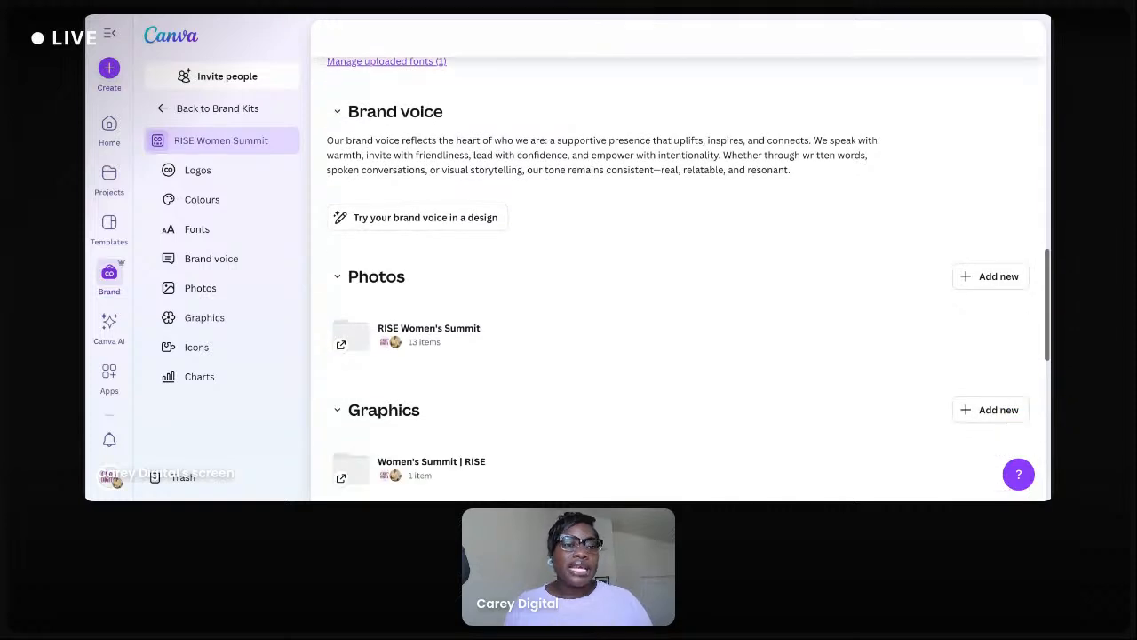
Check the options for adding brand photos, open the one for linking a folder, and close it without linking
mouse_move(489, 185)
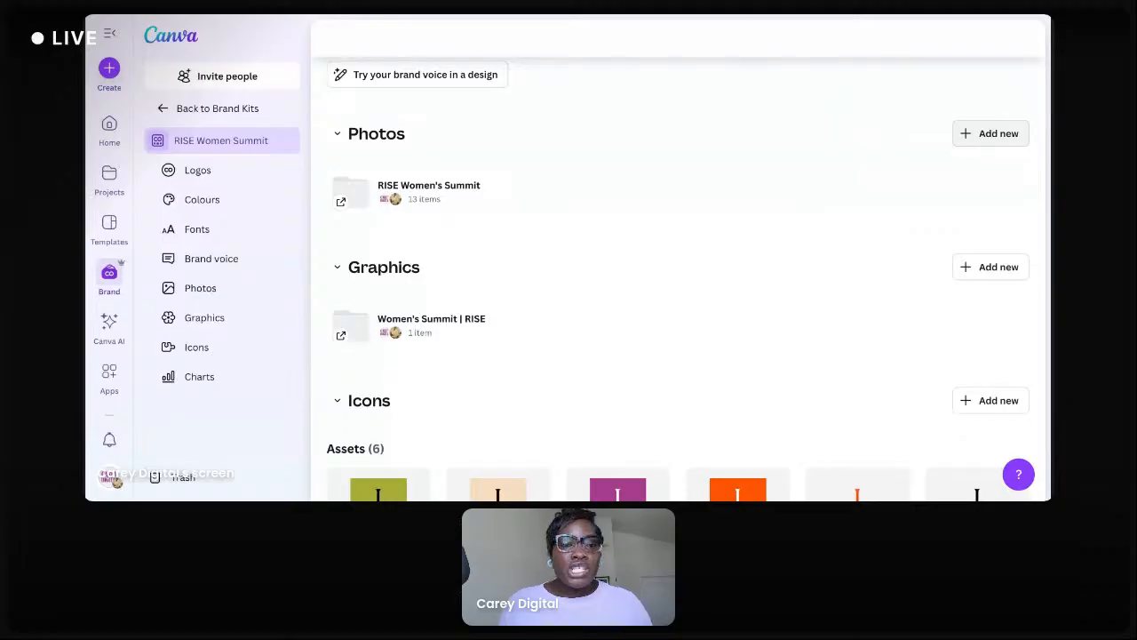
click(991, 133)
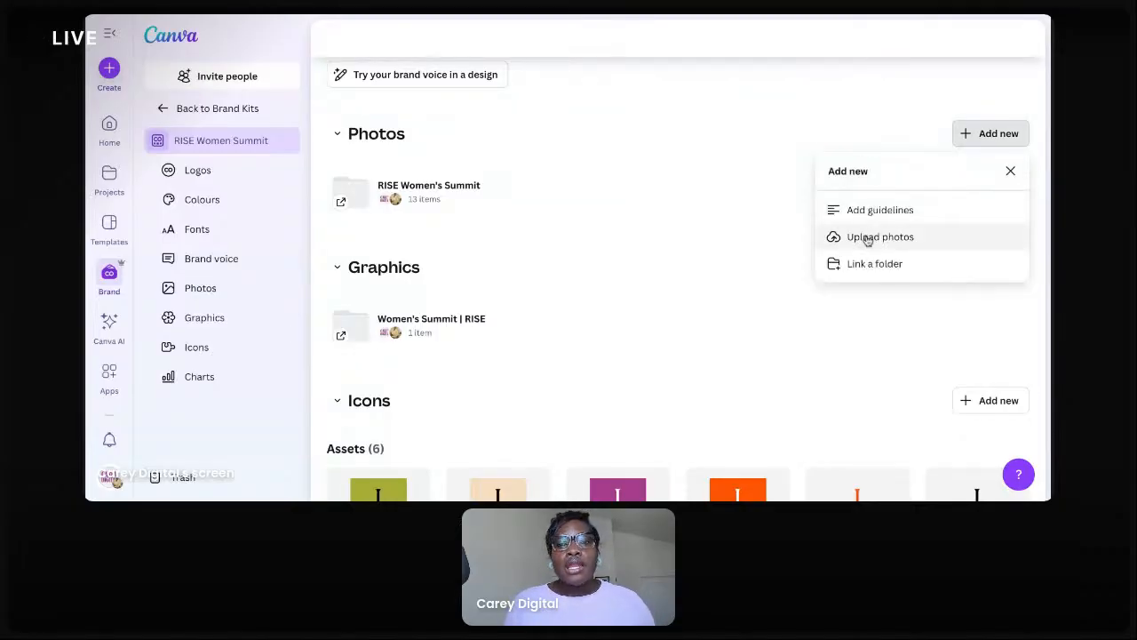
click(874, 263)
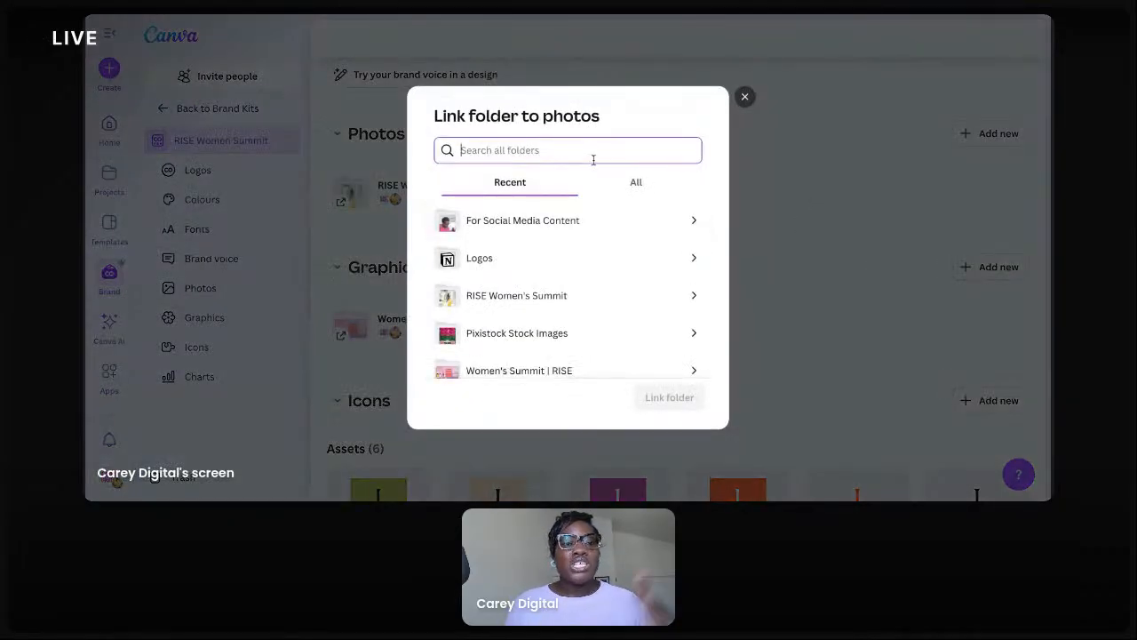
click(745, 96)
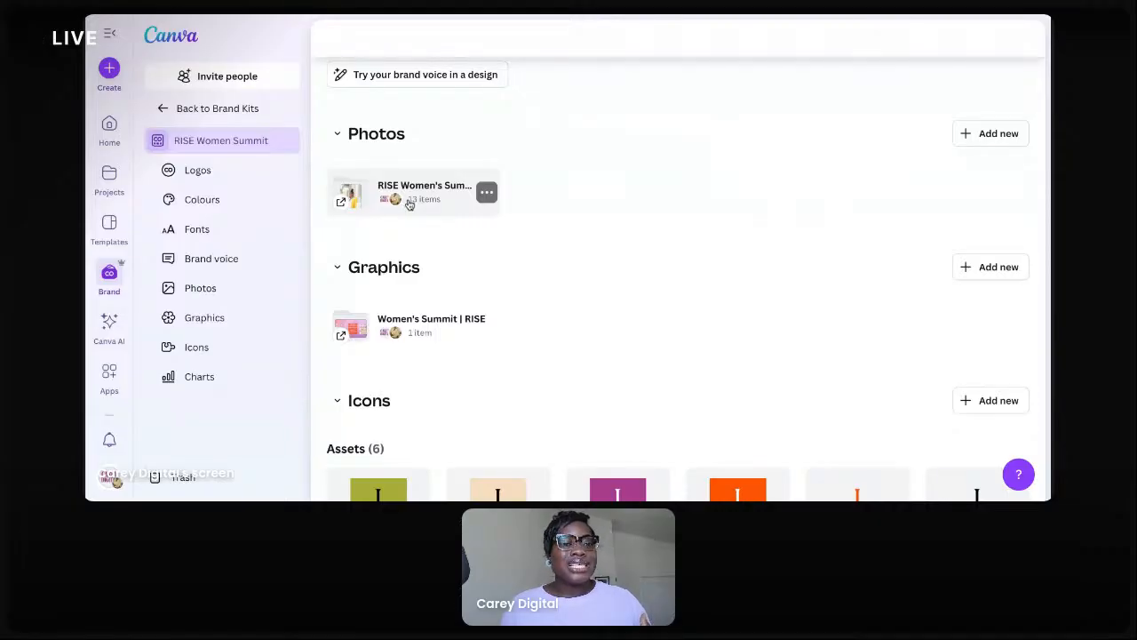
Open the linked RISE Women's Summit photo folder and examine its subfolder, designs and stock images
click(409, 203)
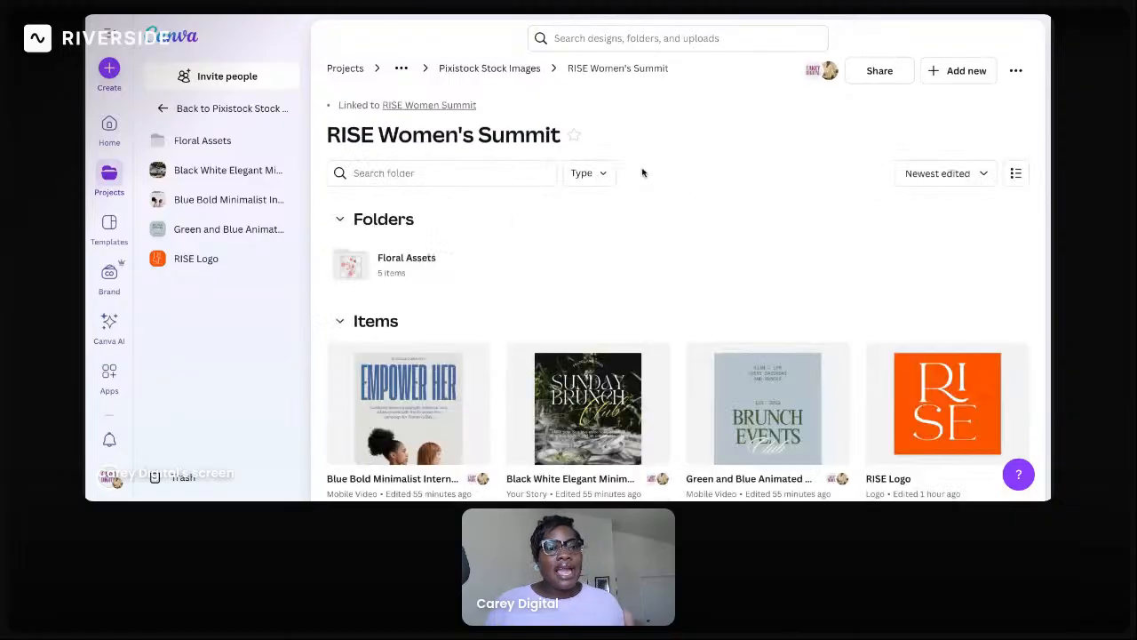
scroll(658, 205, down, 1)
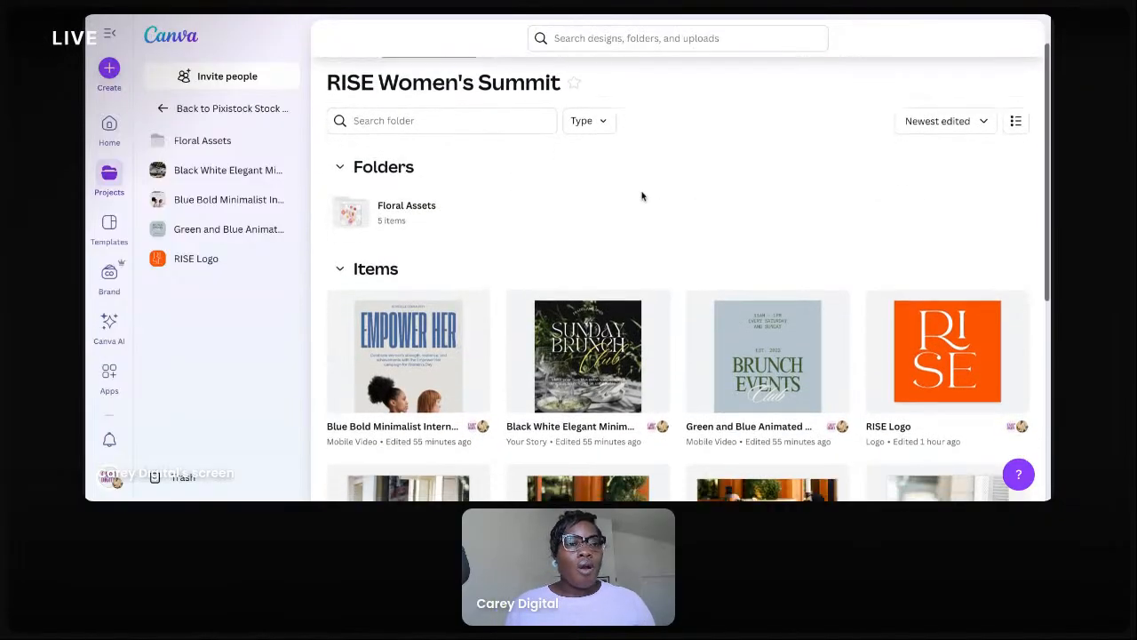
scroll(640, 193, down, 5)
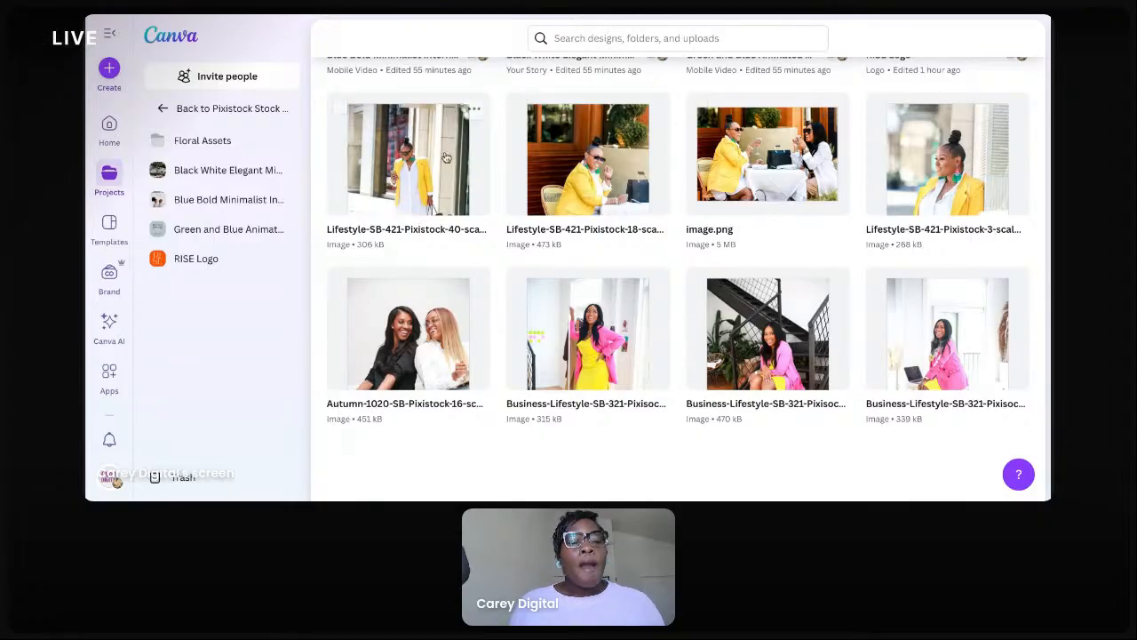
scroll(647, 178, up, 1)
scroll(646, 180, up, 1)
scroll(647, 183, down, 1)
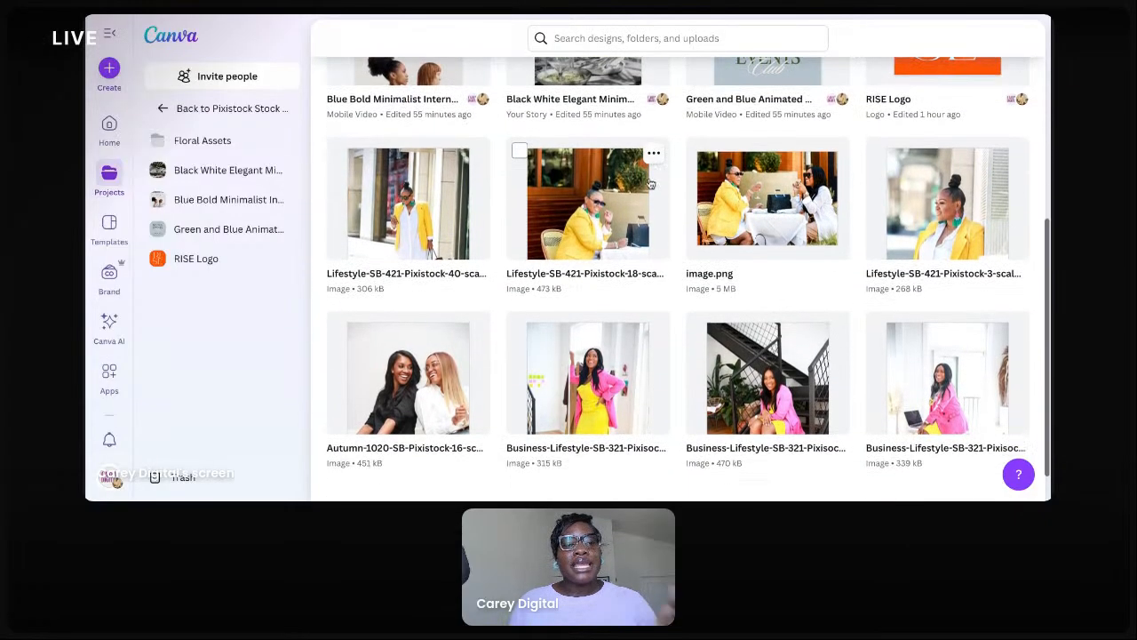
scroll(622, 183, up, 4)
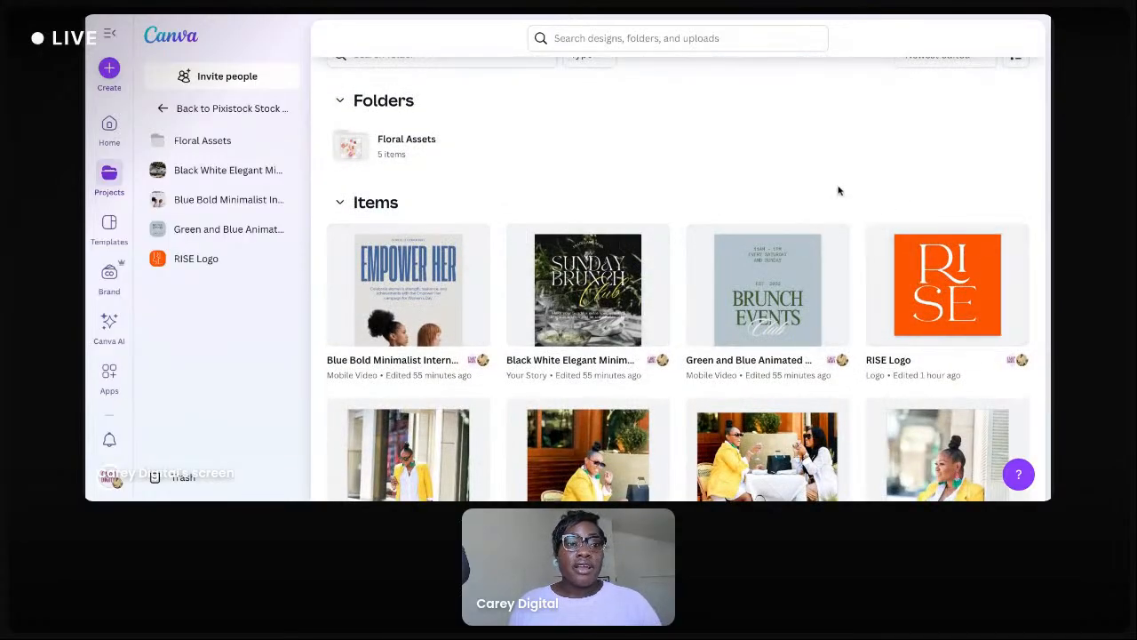
scroll(734, 183, down, 1)
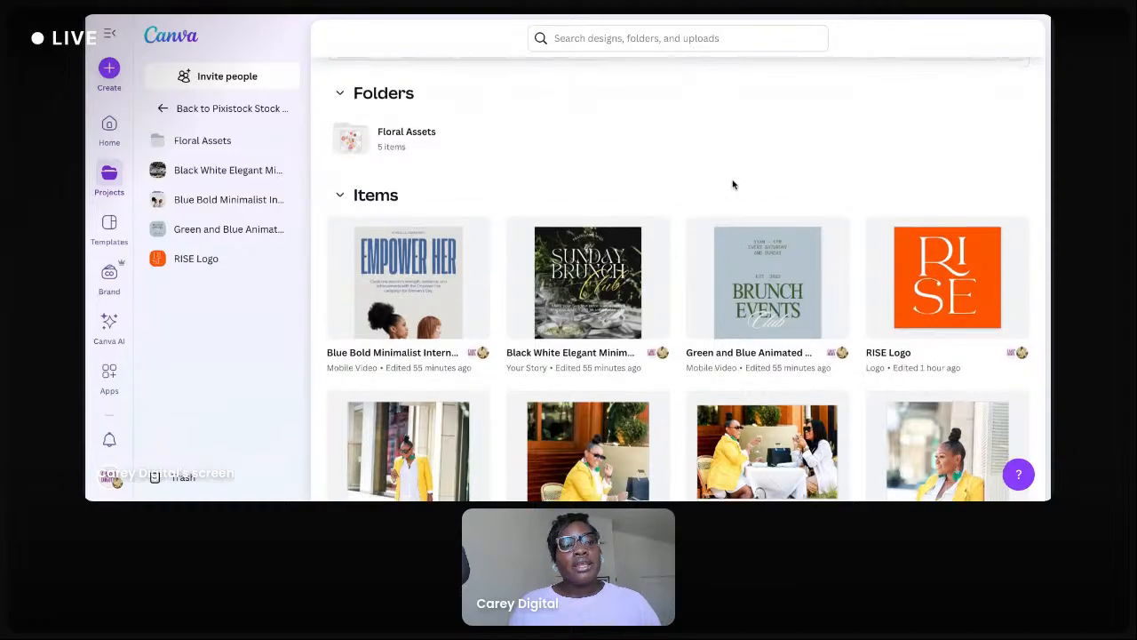
scroll(733, 183, up, 2)
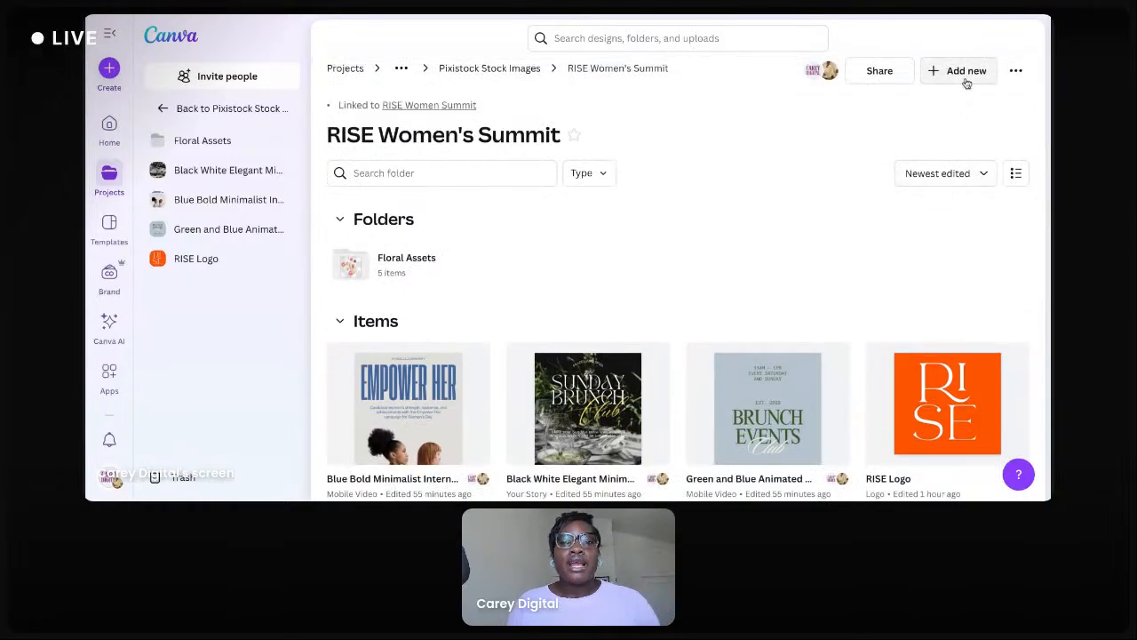
scroll(871, 244, down, 2)
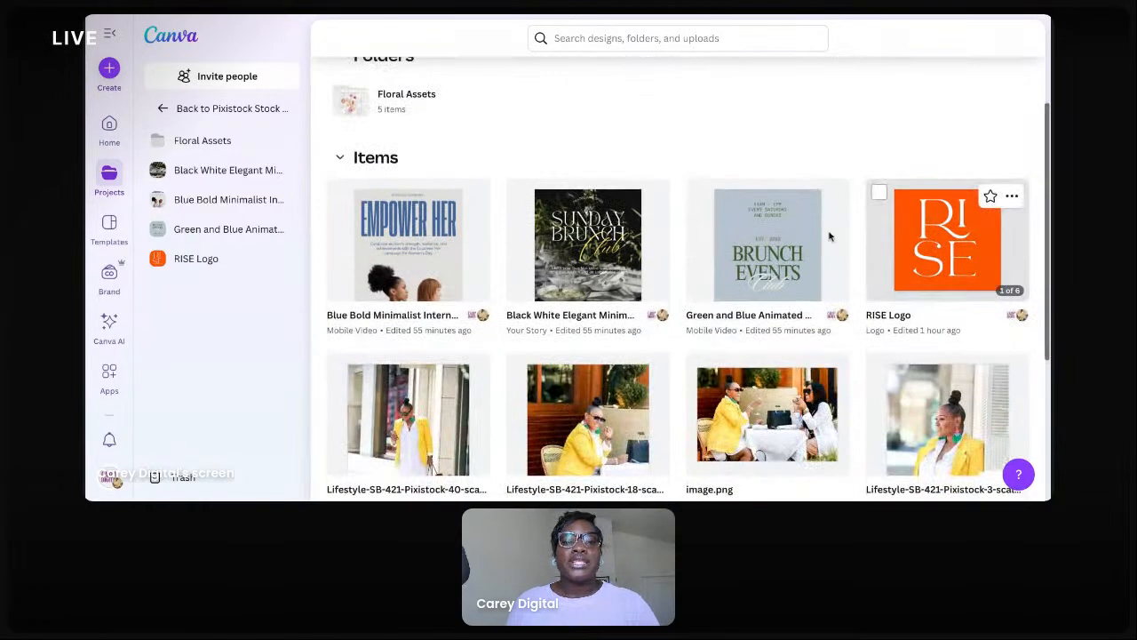
scroll(533, 236, up, 2)
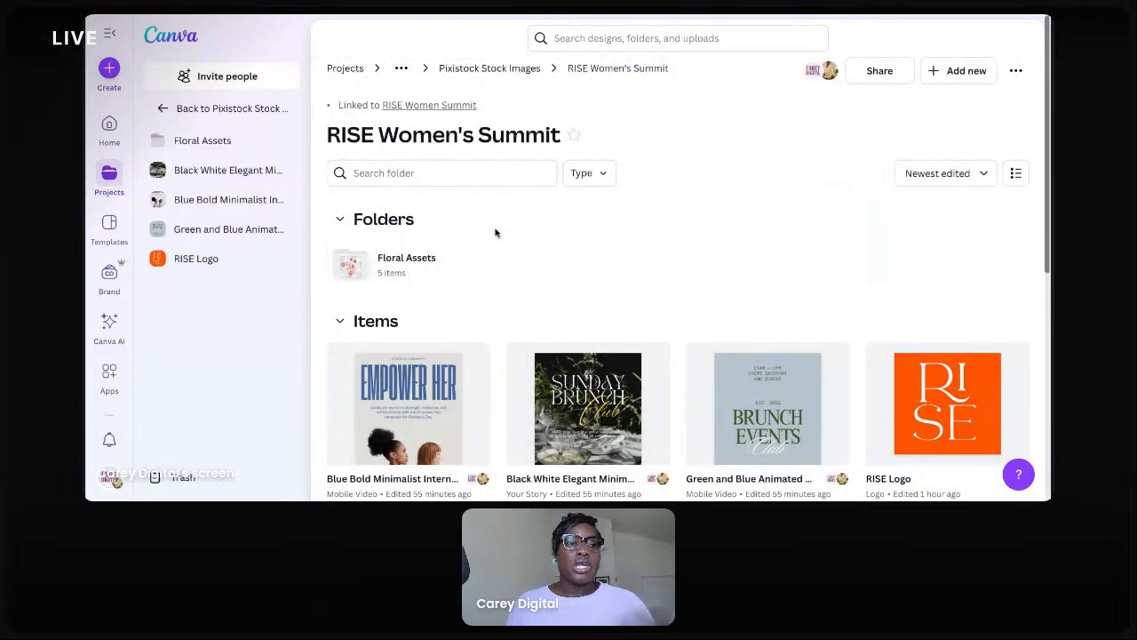
Return to the RISE Women Summit brand kit and examine its graphics, icon assets and chart colours
click(180, 15)
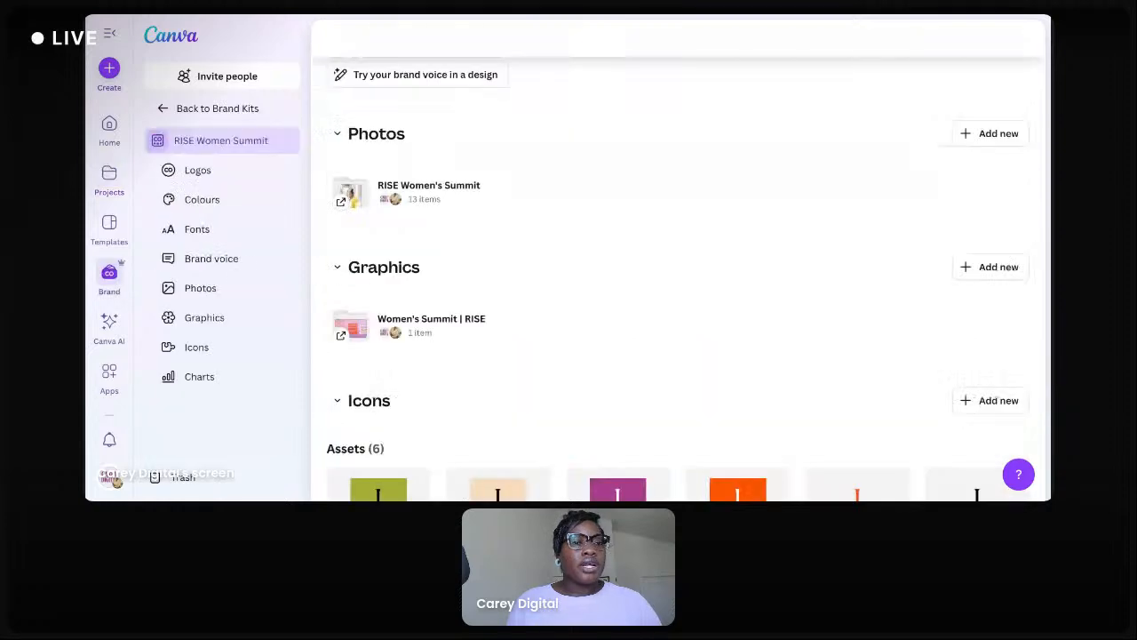
scroll(675, 249, down, 1)
scroll(630, 222, down, 2)
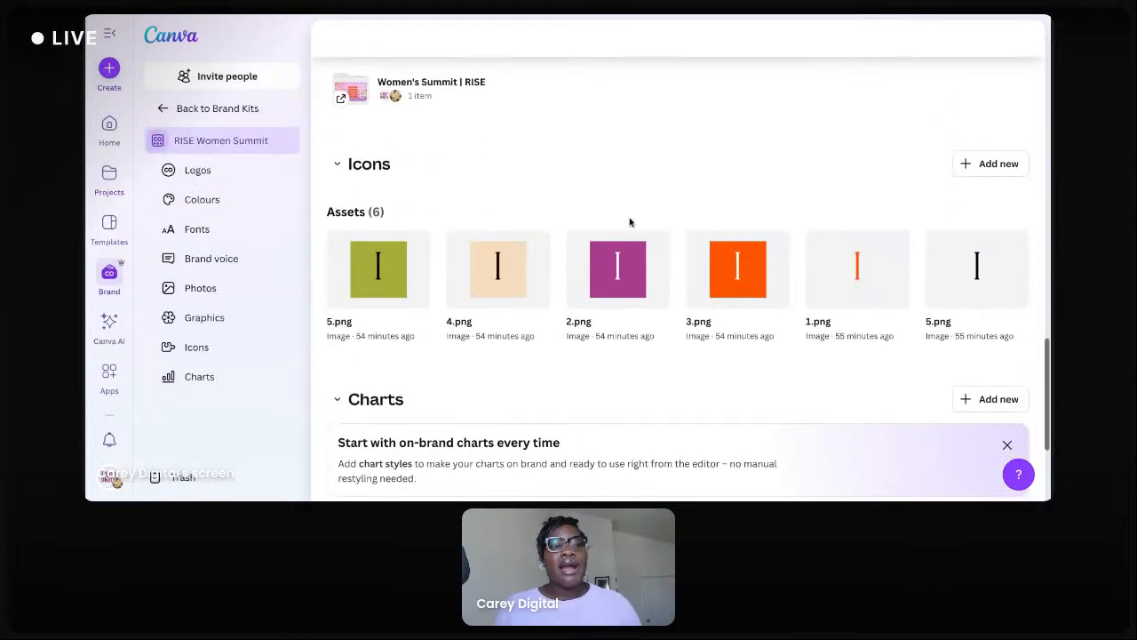
scroll(678, 231, up, 2)
scroll(685, 239, down, 1)
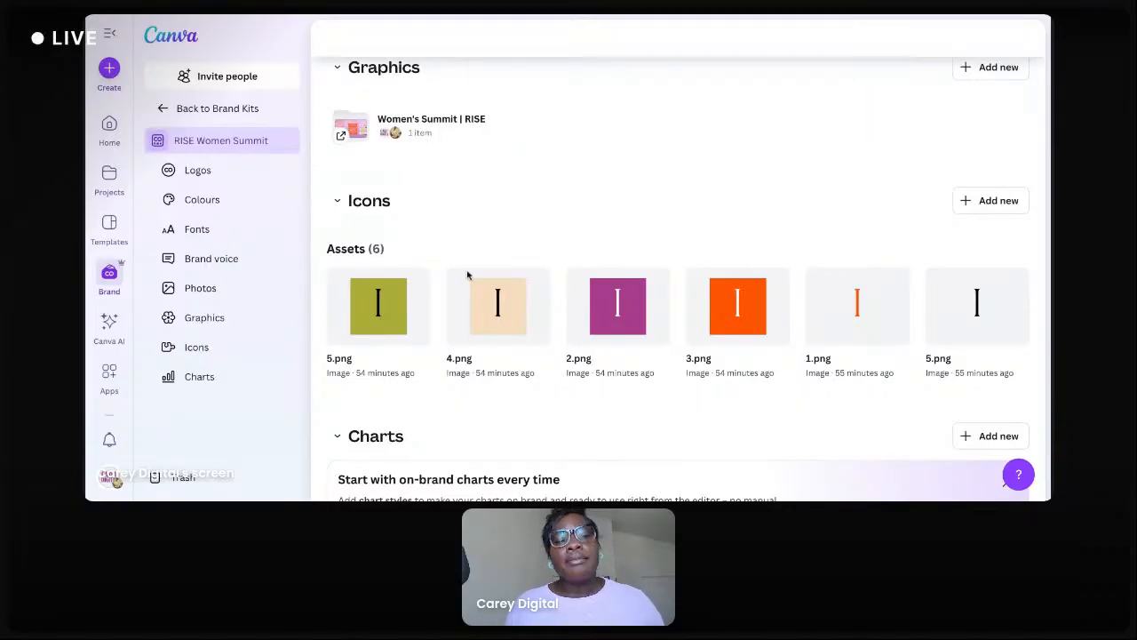
scroll(875, 311, down, 1)
scroll(879, 311, down, 3)
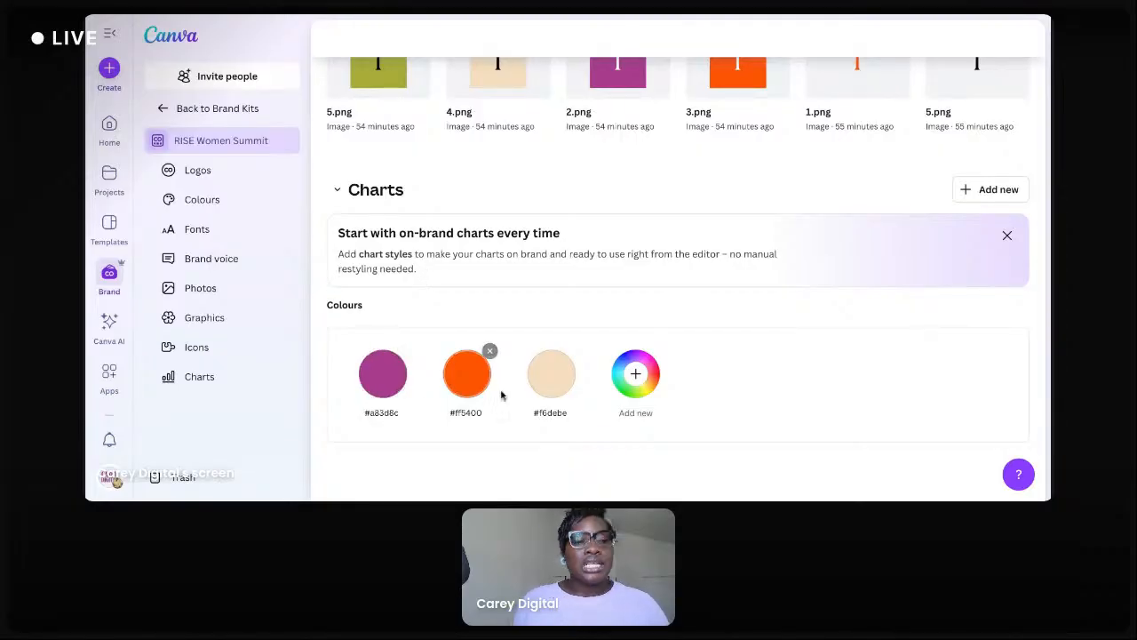
Go back to the start of the kit and check its sharing settings, closing them without copying the link
scroll(855, 338, up, 10)
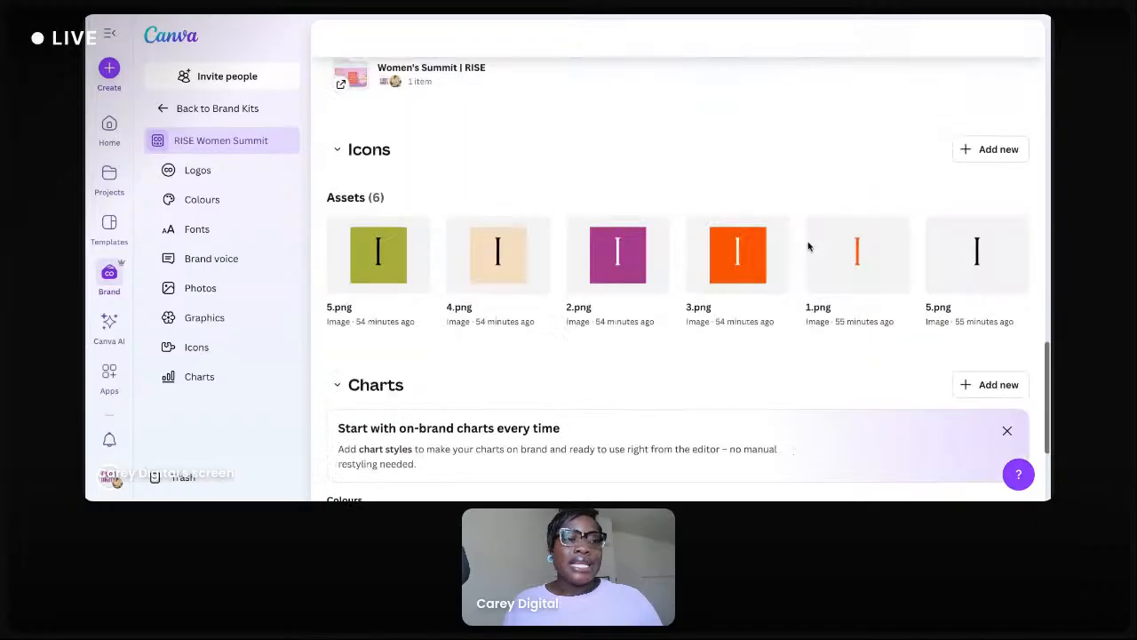
scroll(833, 231, up, 10)
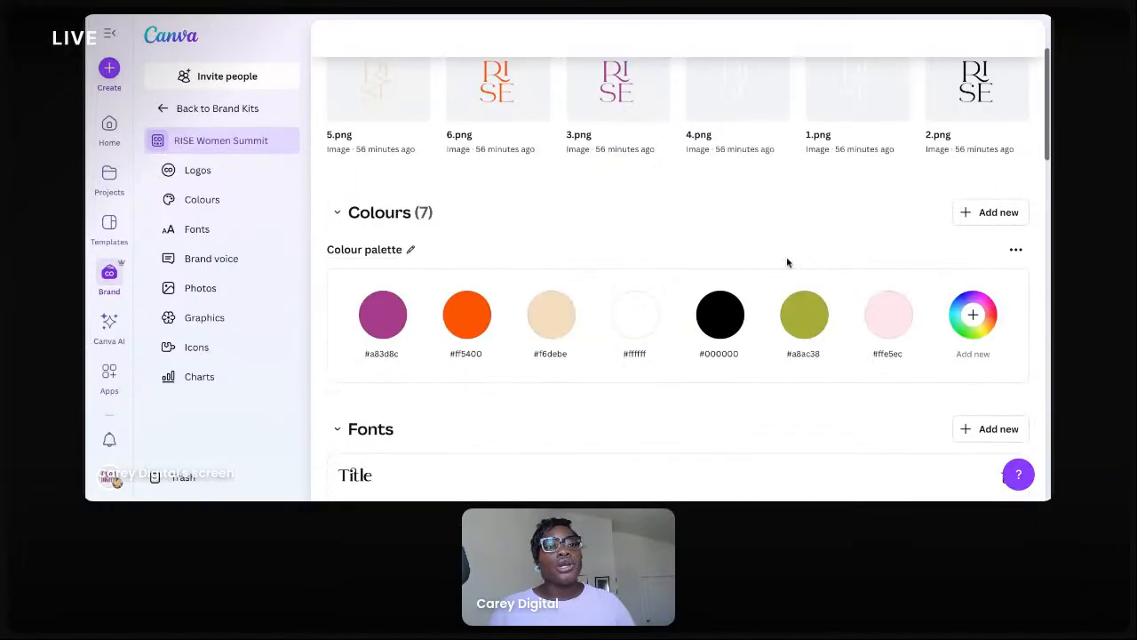
mouse_move(811, 264)
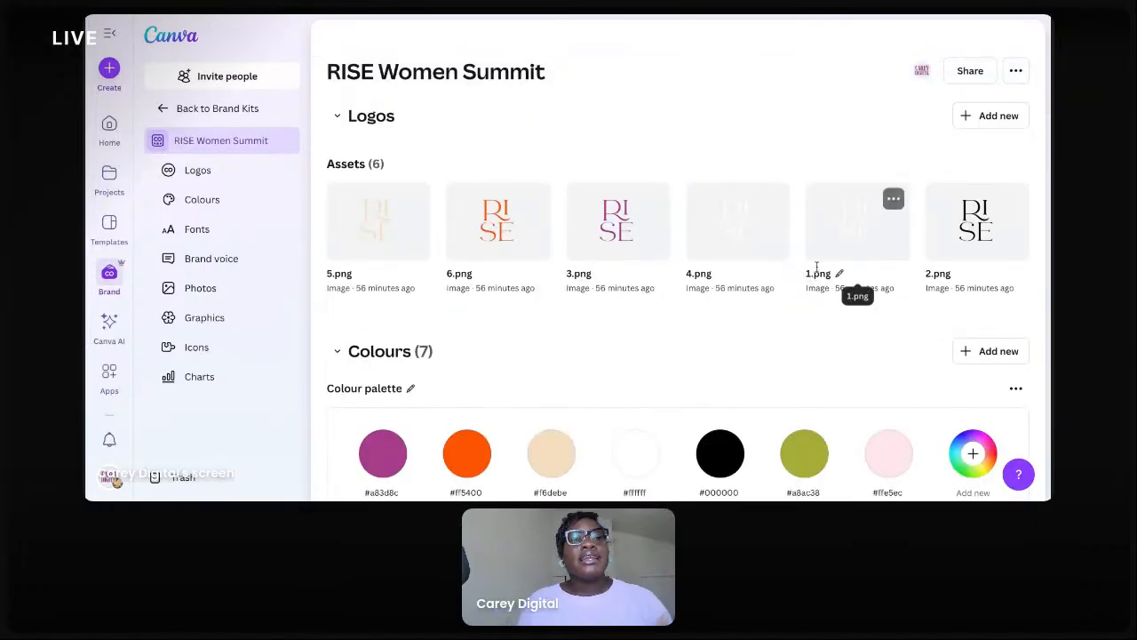
click(978, 76)
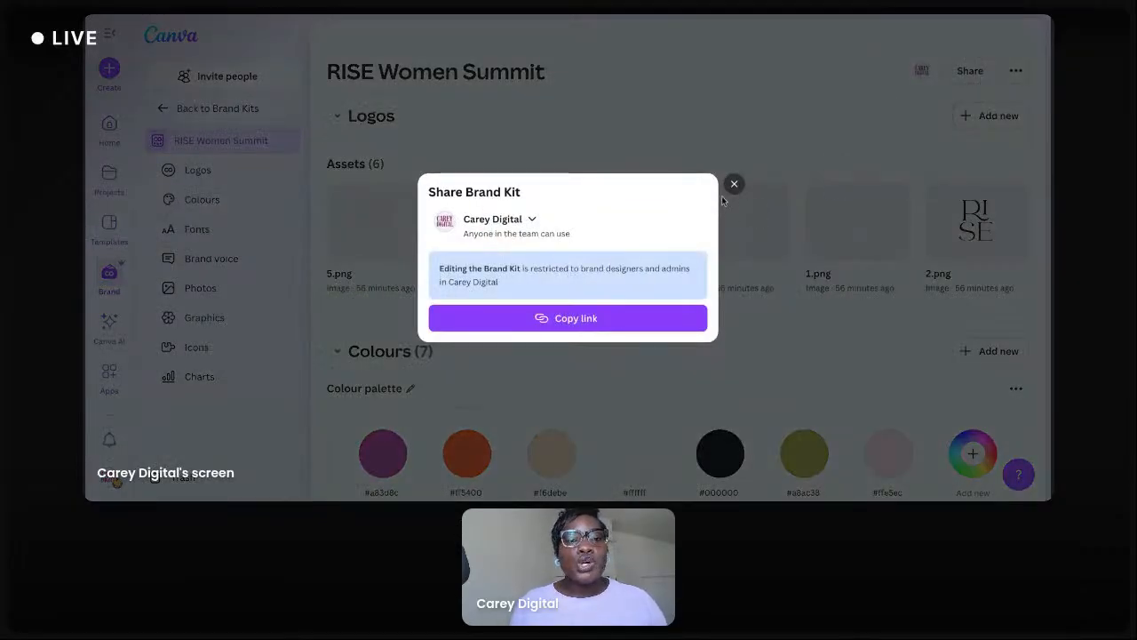
click(733, 186)
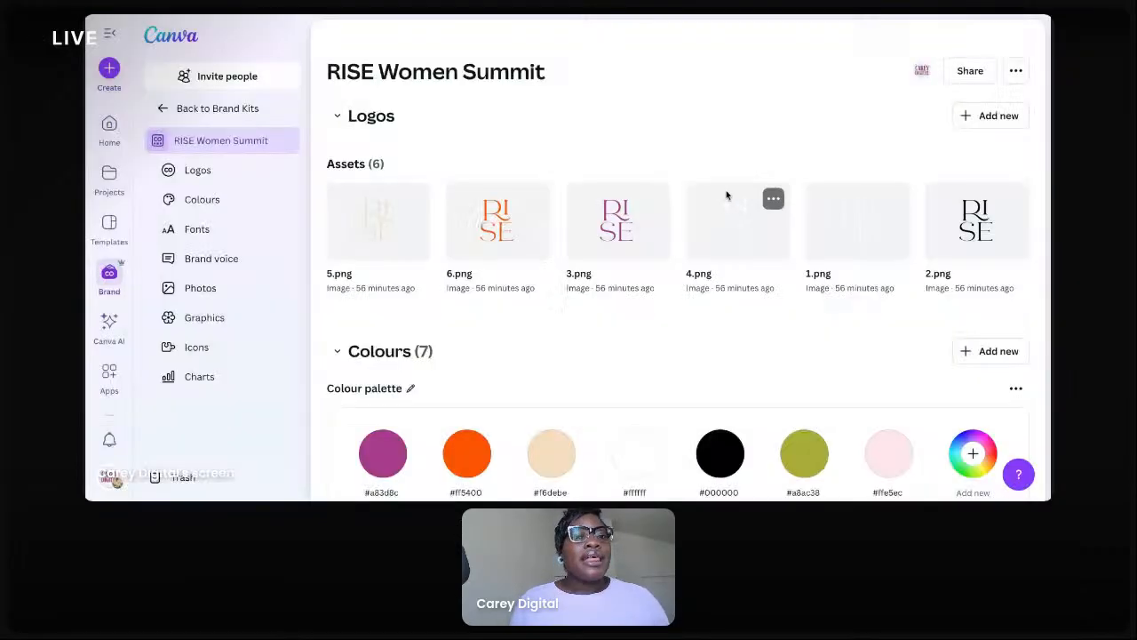
Leave the kit for the Brand Templates collection and browse its story, carousel, reel and quote templates
click(156, 110)
click(262, 140)
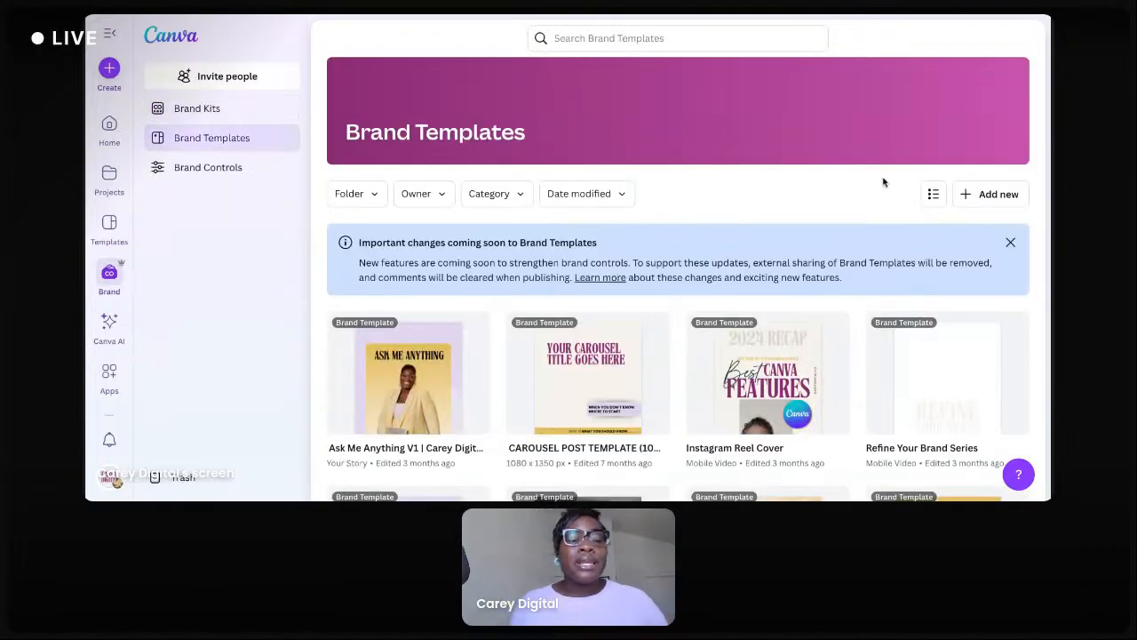
scroll(884, 187, down, 1)
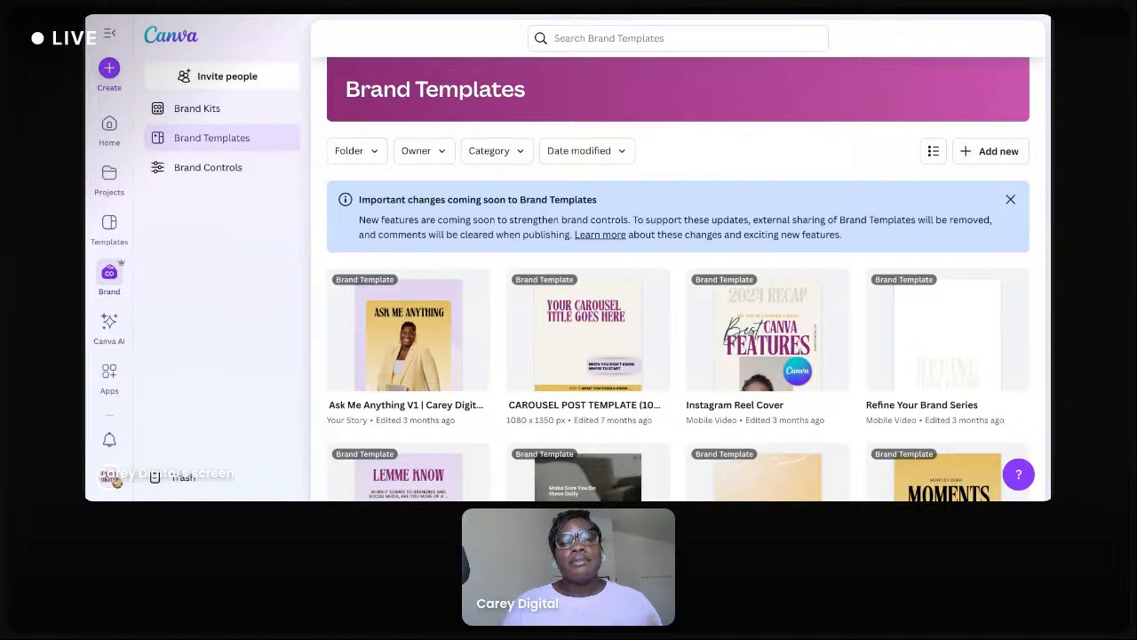
scroll(797, 223, down, 4)
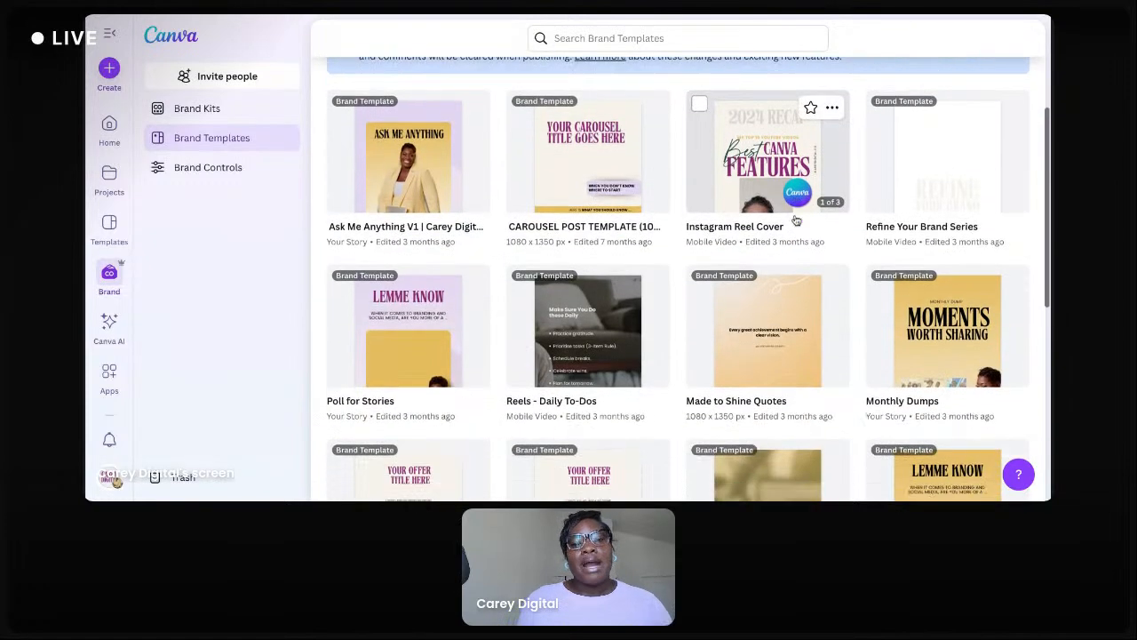
scroll(736, 267, down, 1)
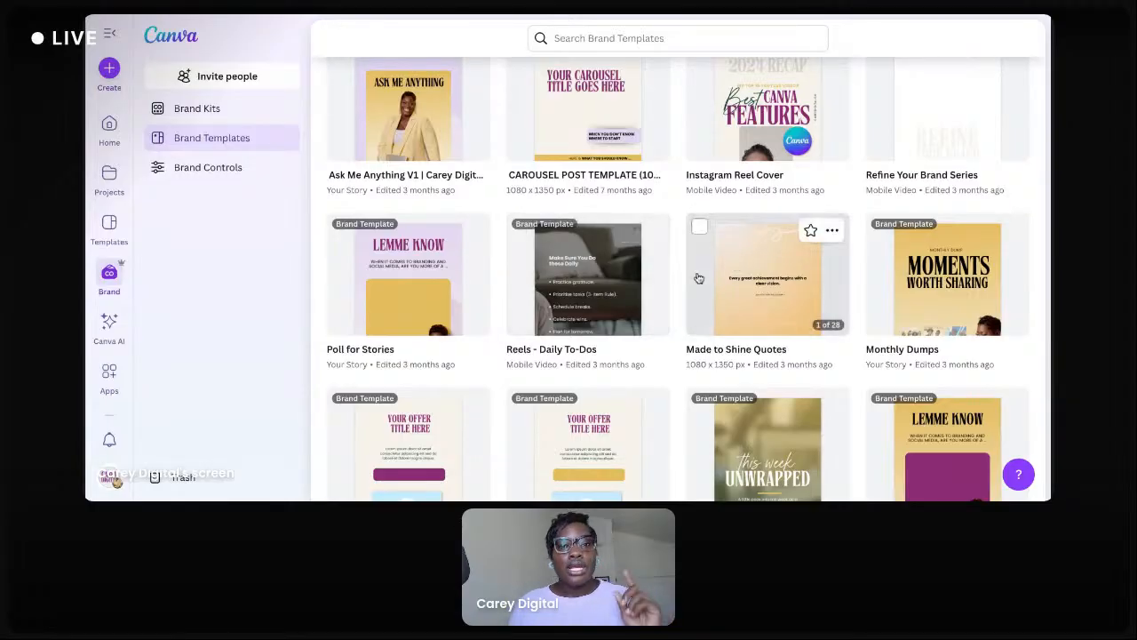
scroll(700, 275, down, 1)
scroll(711, 284, down, 2)
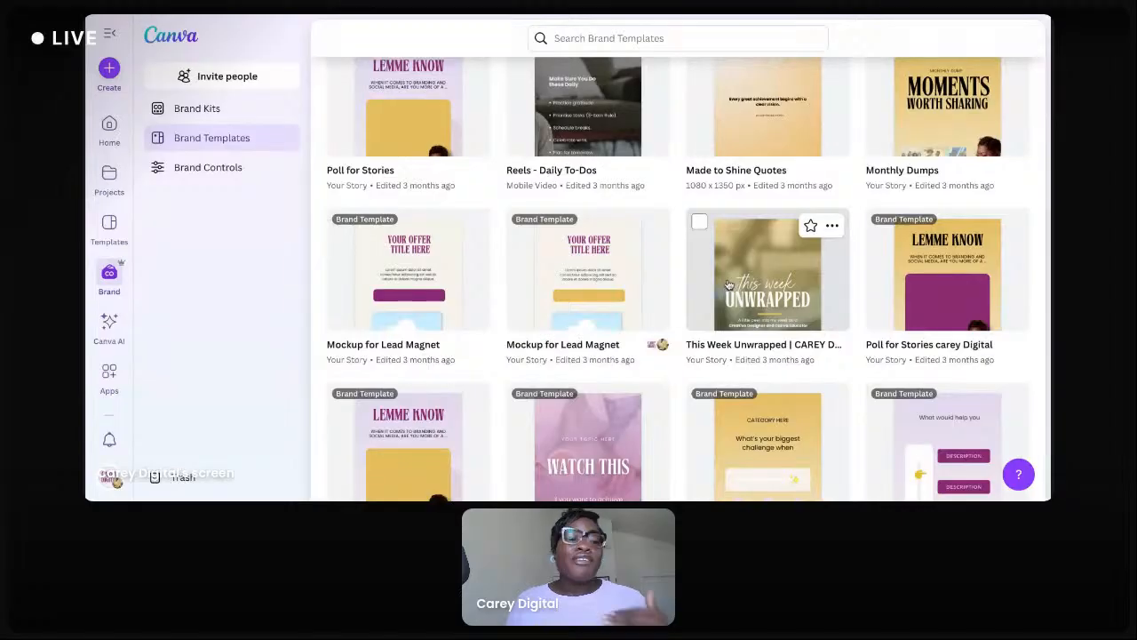
Browse the remaining Brand Templates and open Brand Controls to examine the colour, font and design approval settings
scroll(724, 281, down, 4)
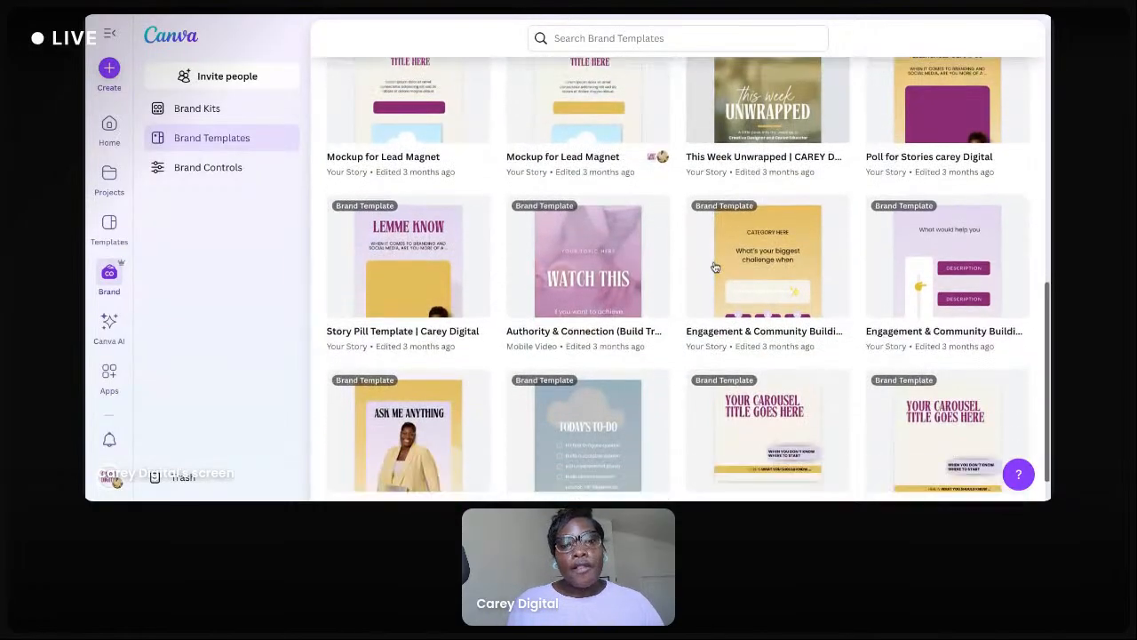
scroll(709, 260, down, 1)
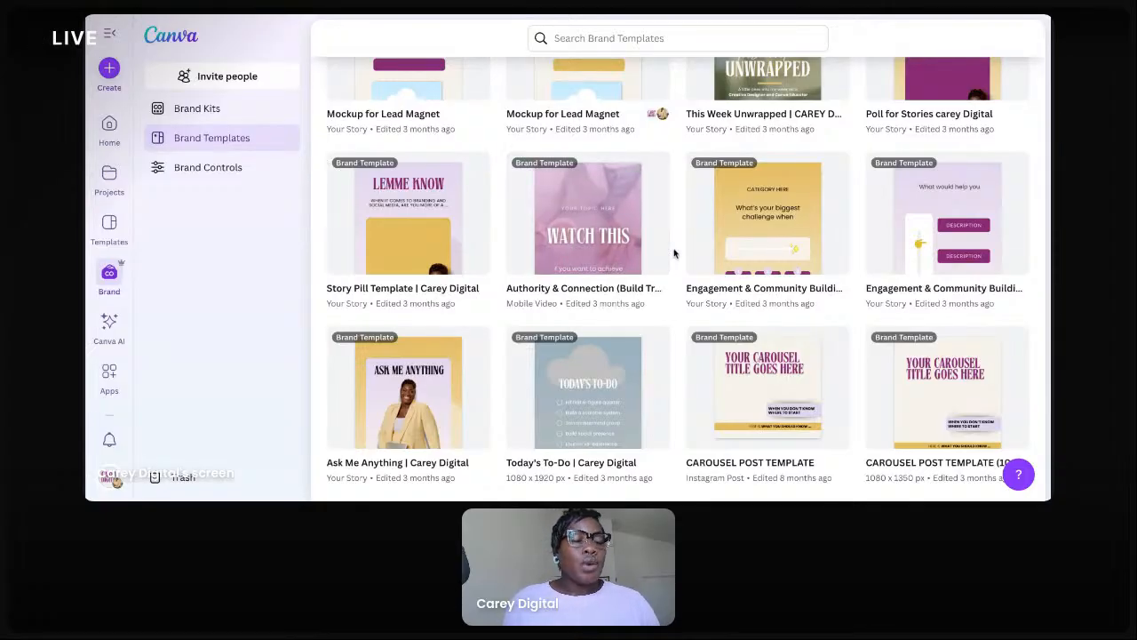
mouse_move(666, 192)
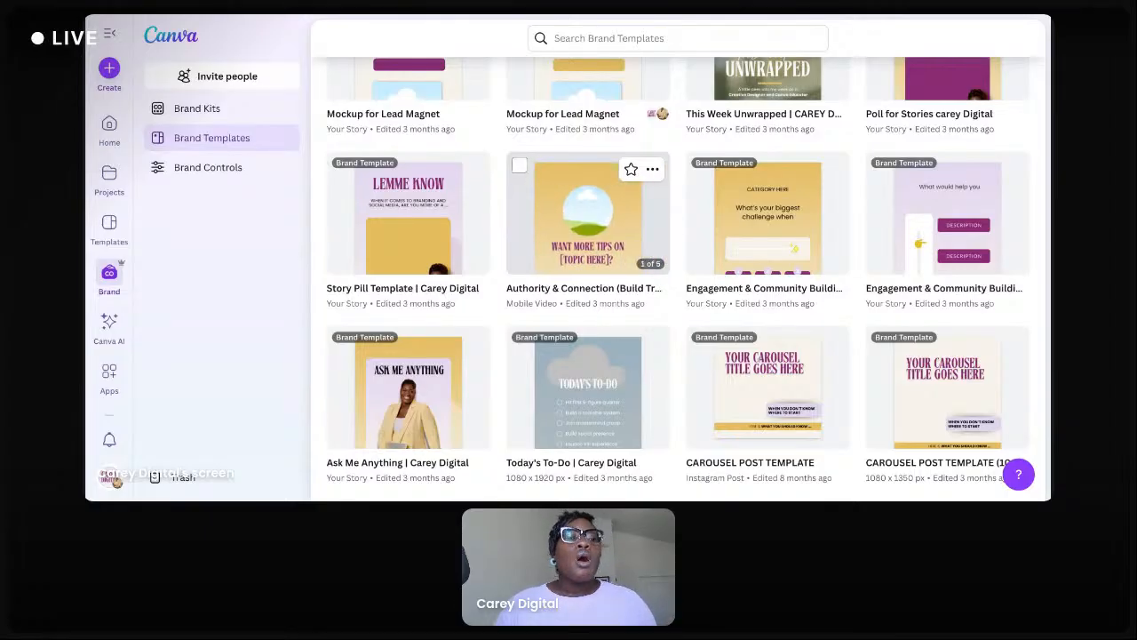
click(246, 177)
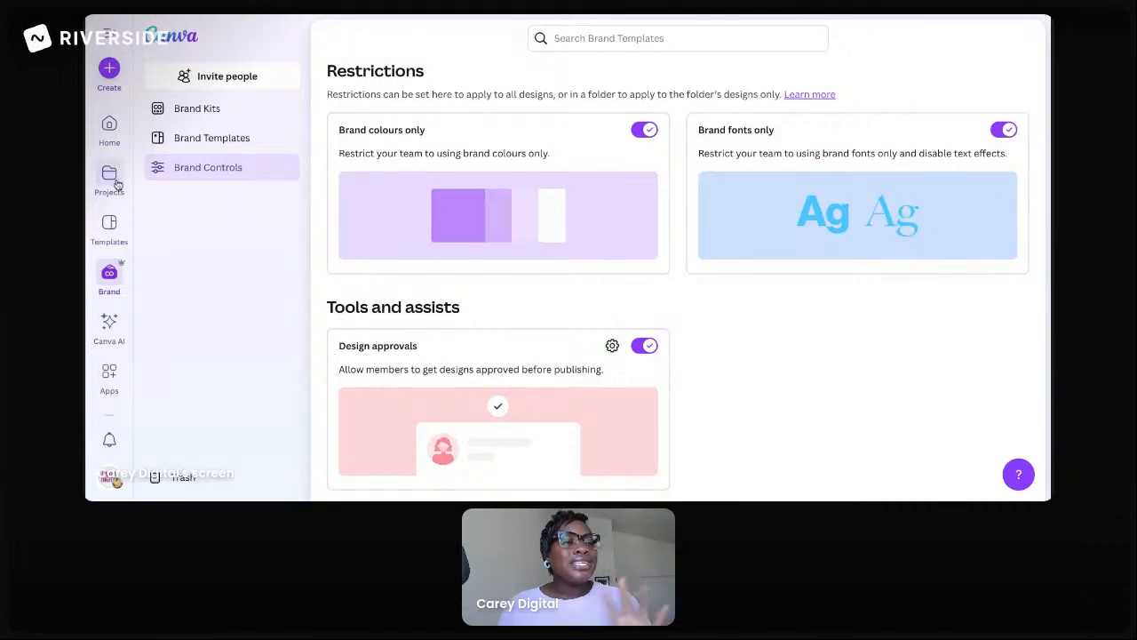
Return to the Brand Kits collection and open the RISE Women Summit kit
click(110, 133)
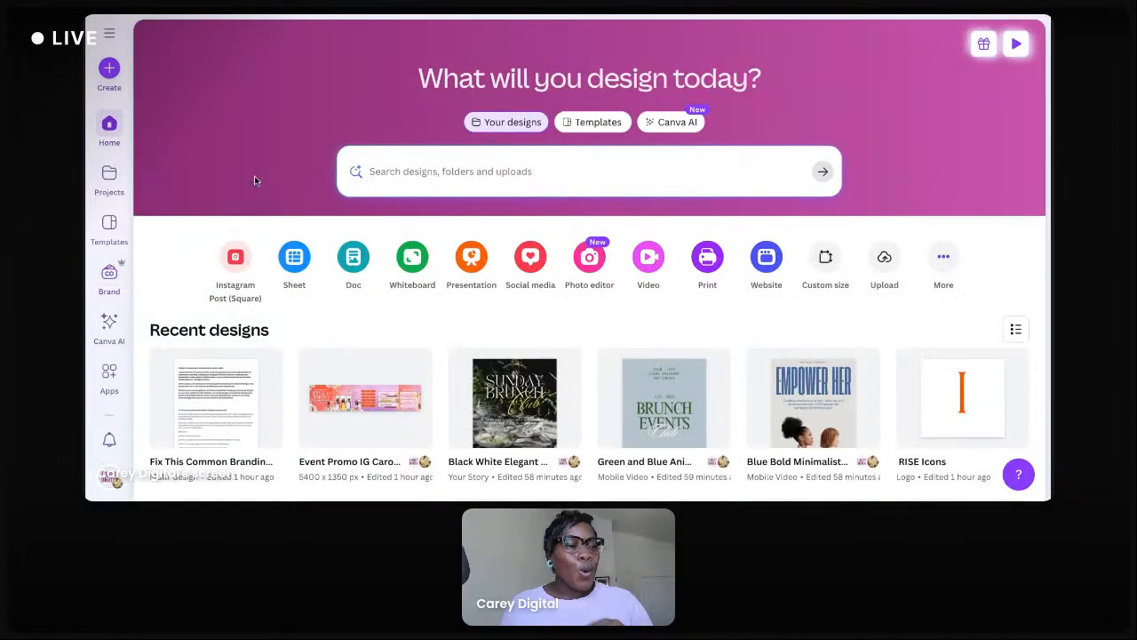
click(109, 178)
click(115, 282)
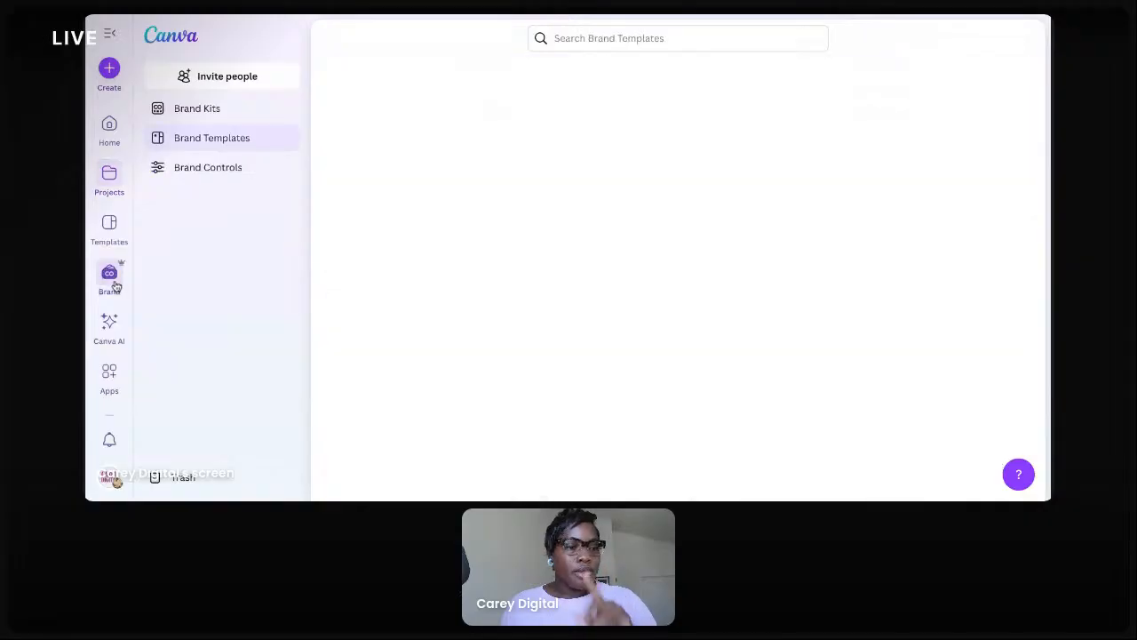
click(235, 115)
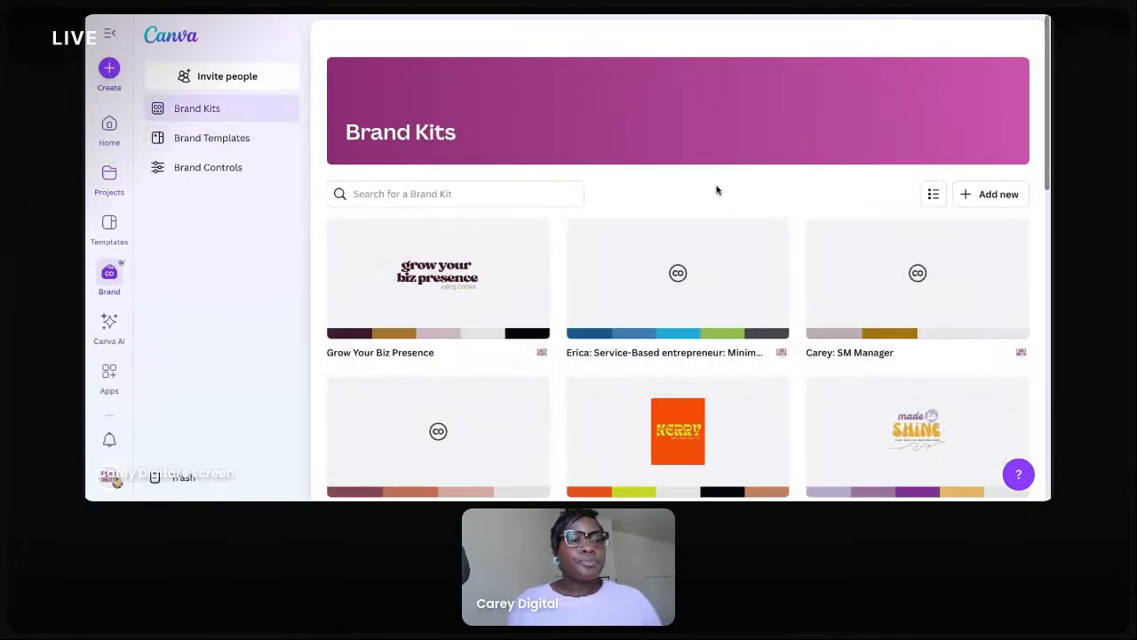
scroll(717, 187, down, 5)
scroll(711, 190, down, 6)
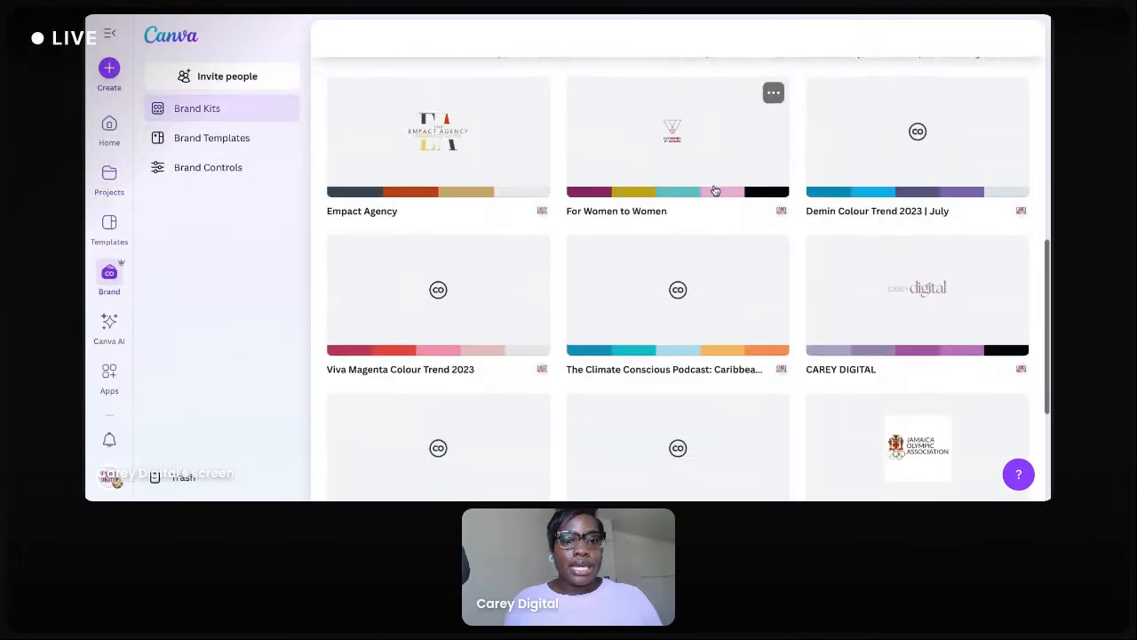
click(706, 266)
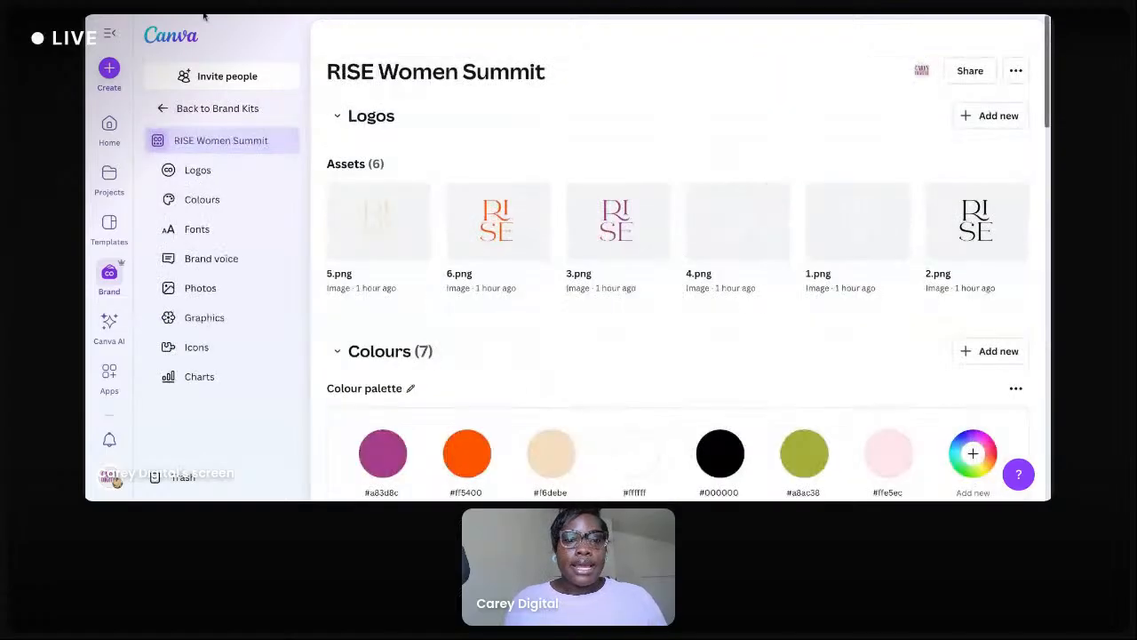
Open the kit's linked Women's Summit | RISE graphics folder and its Event Promo IG Carousel design
scroll(770, 259, down, 5)
scroll(758, 247, down, 10)
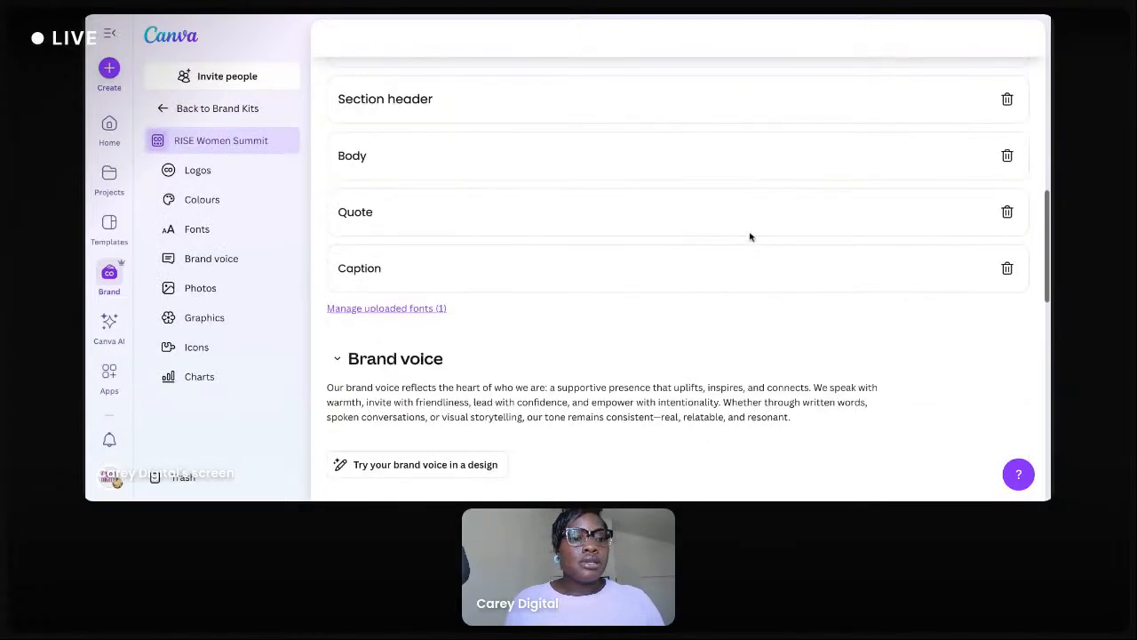
mouse_move(448, 313)
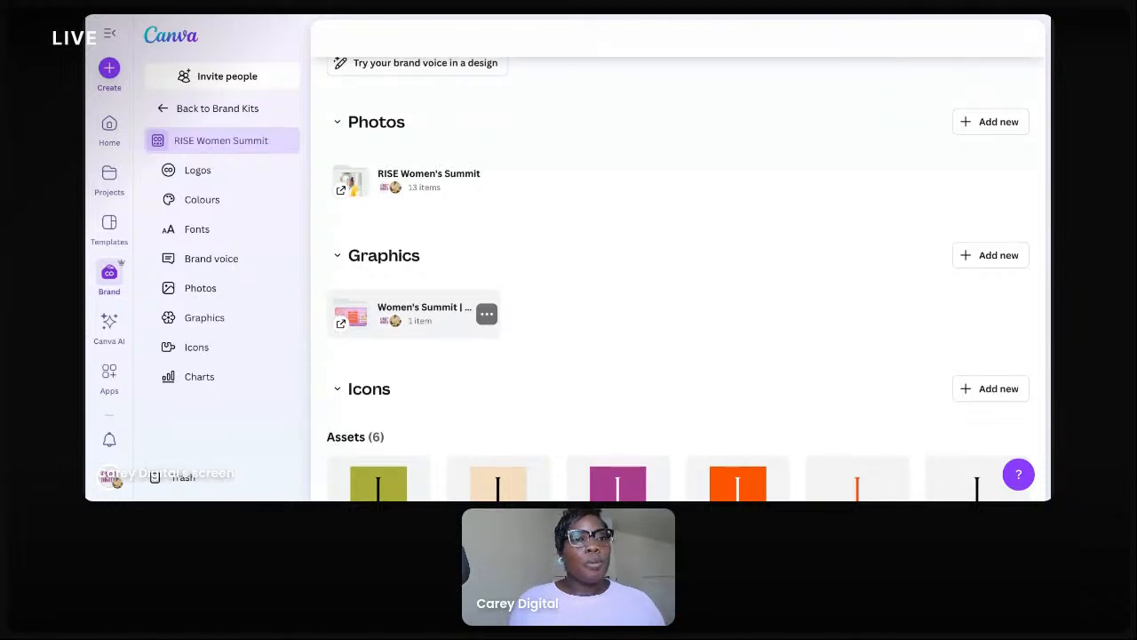
click(417, 313)
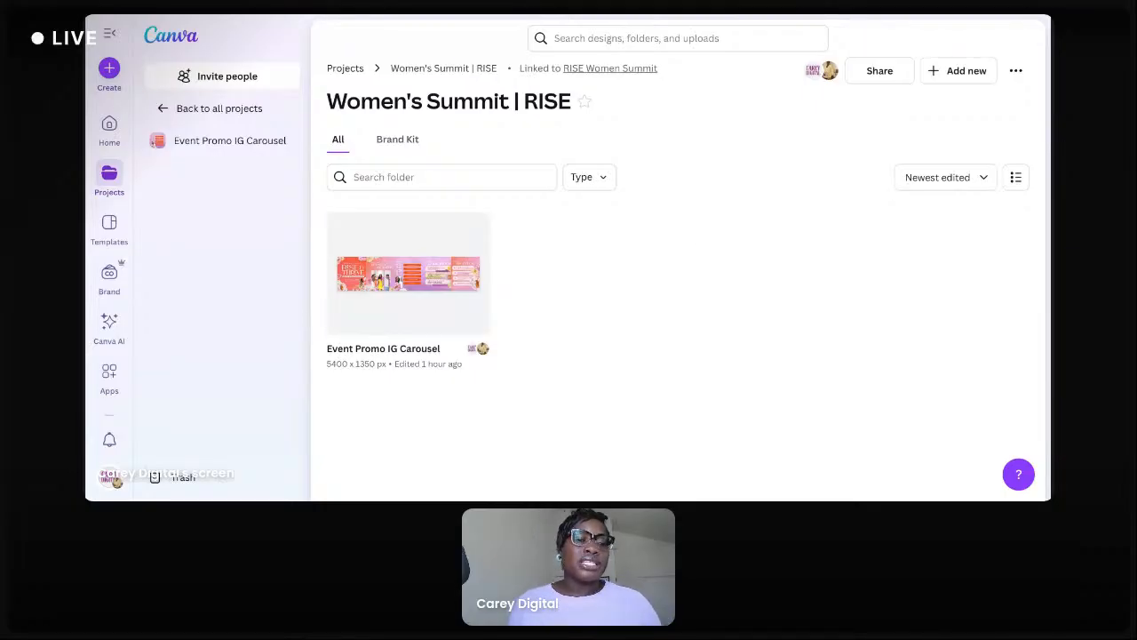
click(414, 266)
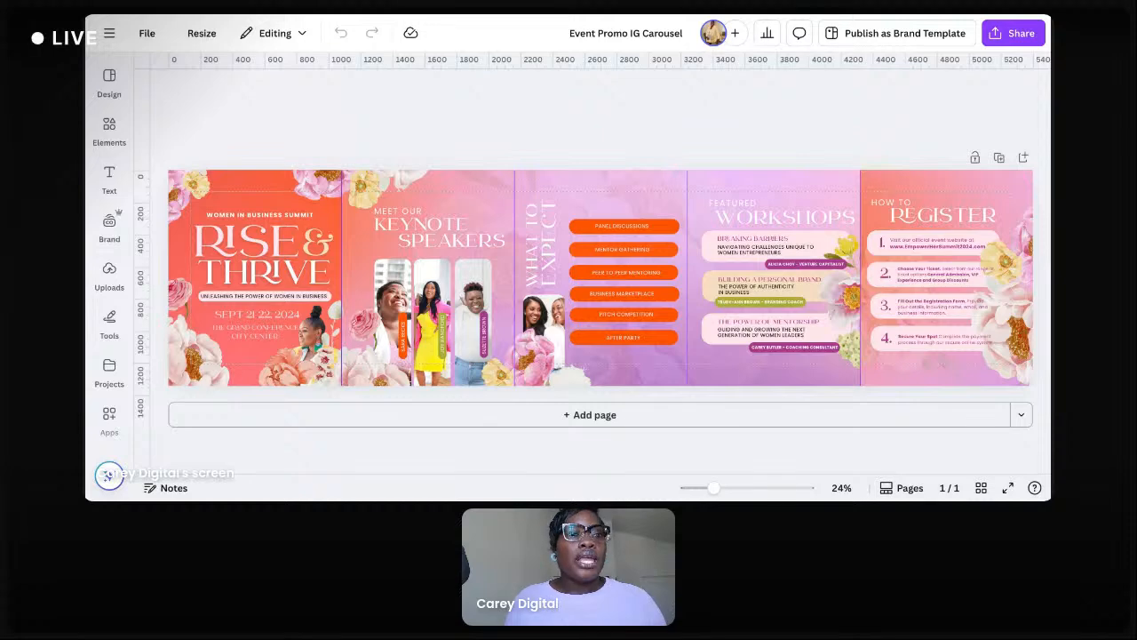
Switch to the Instagram profile and examine all slides of the published Rise & Thrive carousel post
key(alt+Tab)
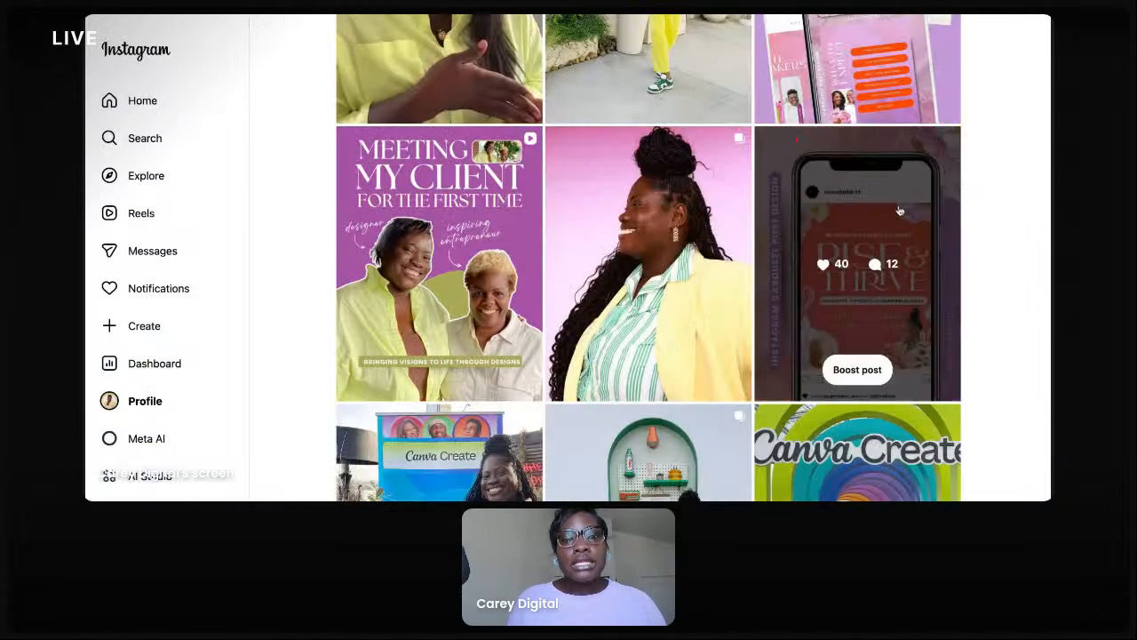
click(855, 197)
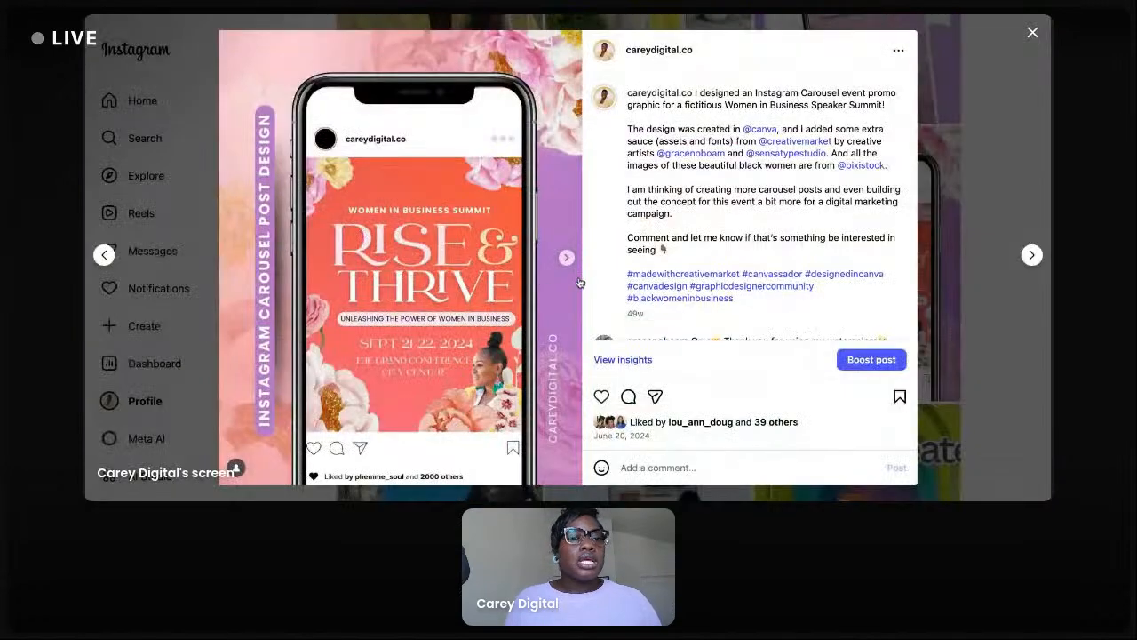
click(567, 259)
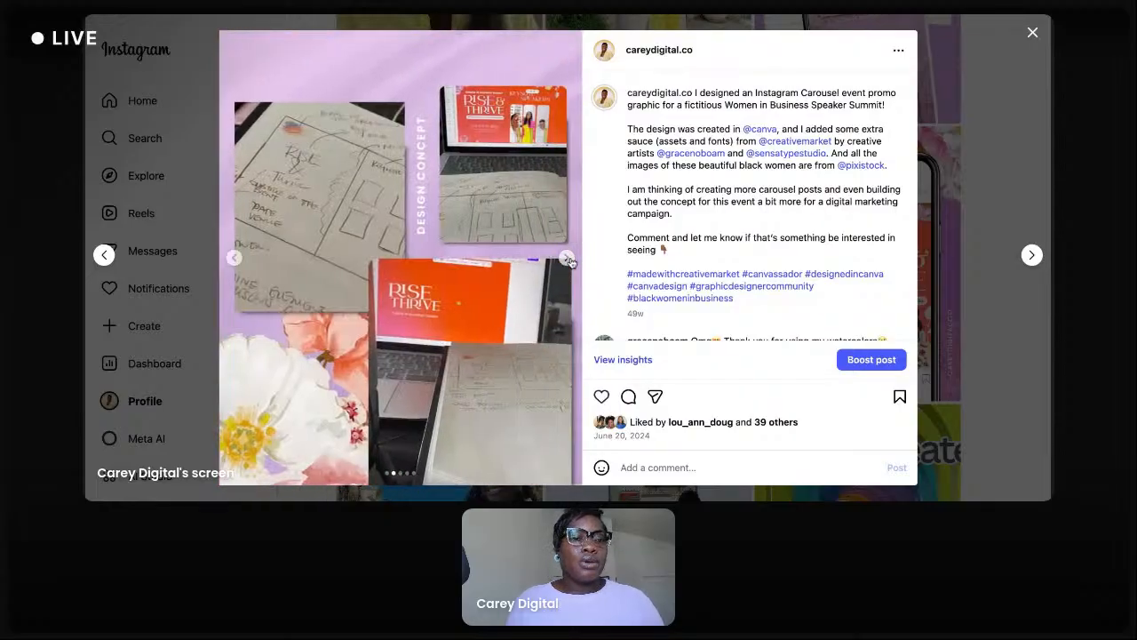
click(568, 259)
click(567, 258)
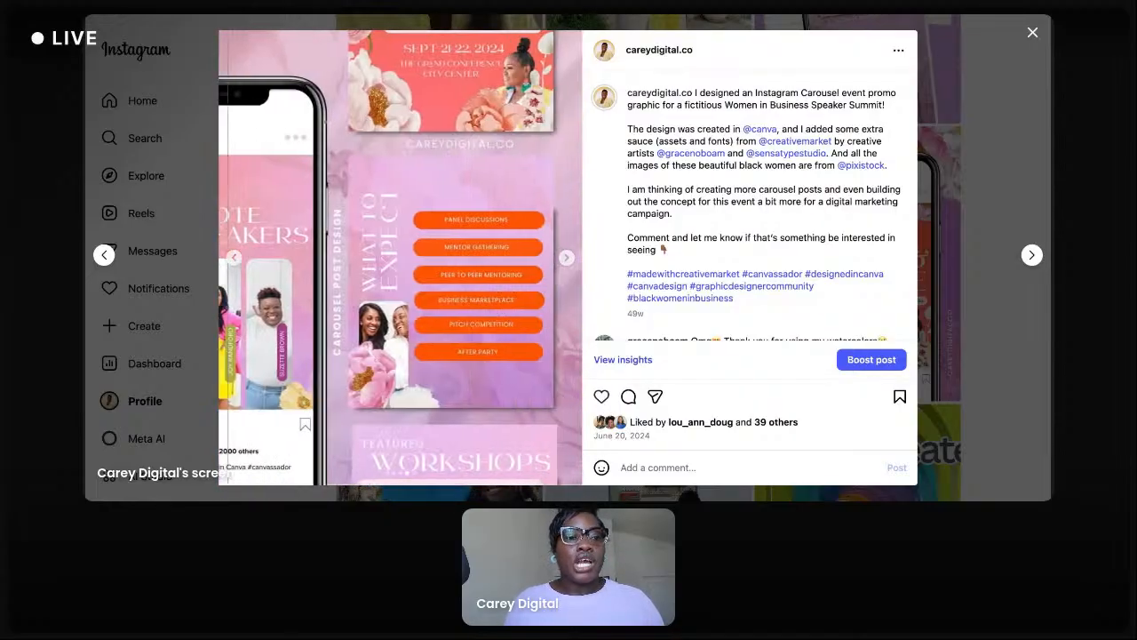
click(567, 257)
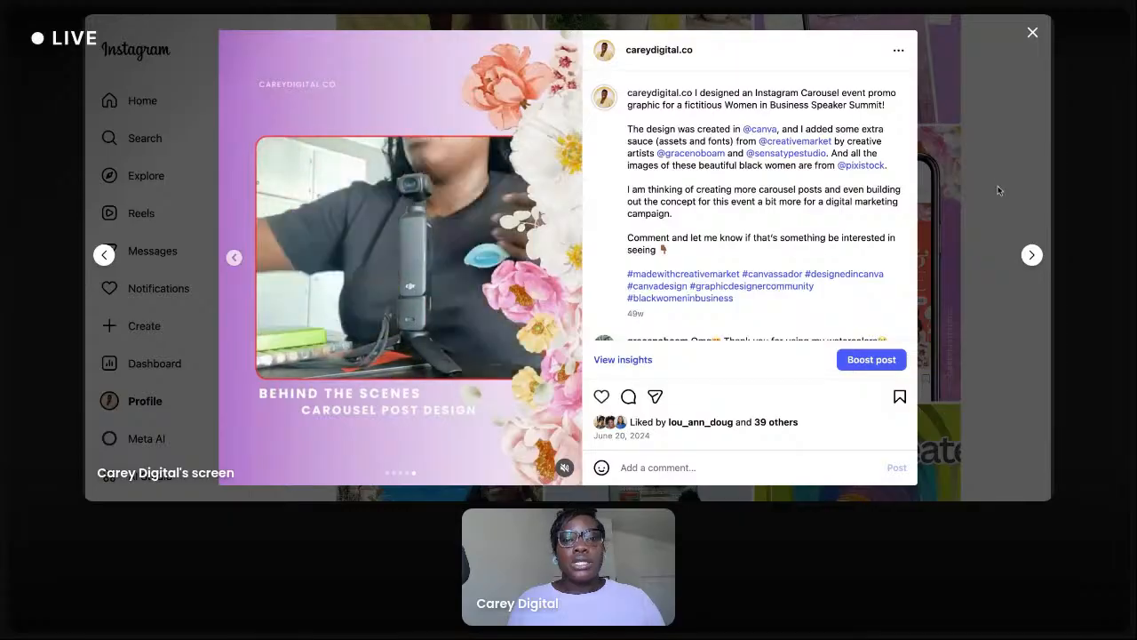
click(998, 190)
View the behind-the-scenes carousel design reel on the Instagram profile and return to the Canva carousel design
scroll(986, 169, up, 3)
scroll(896, 194, down, 1)
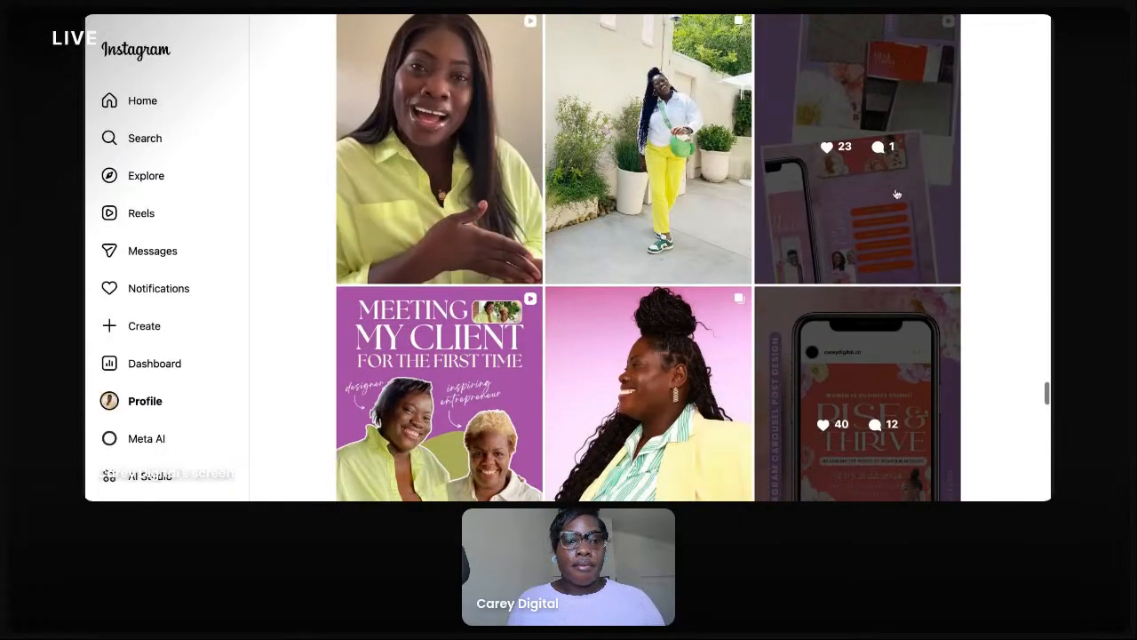
click(897, 194)
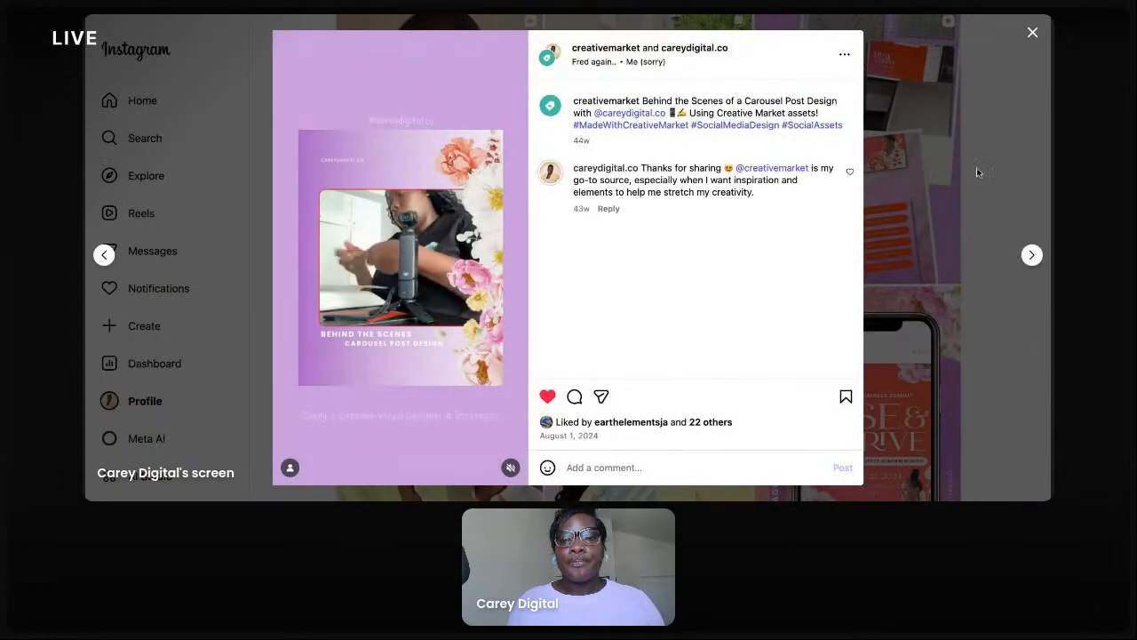
click(976, 170)
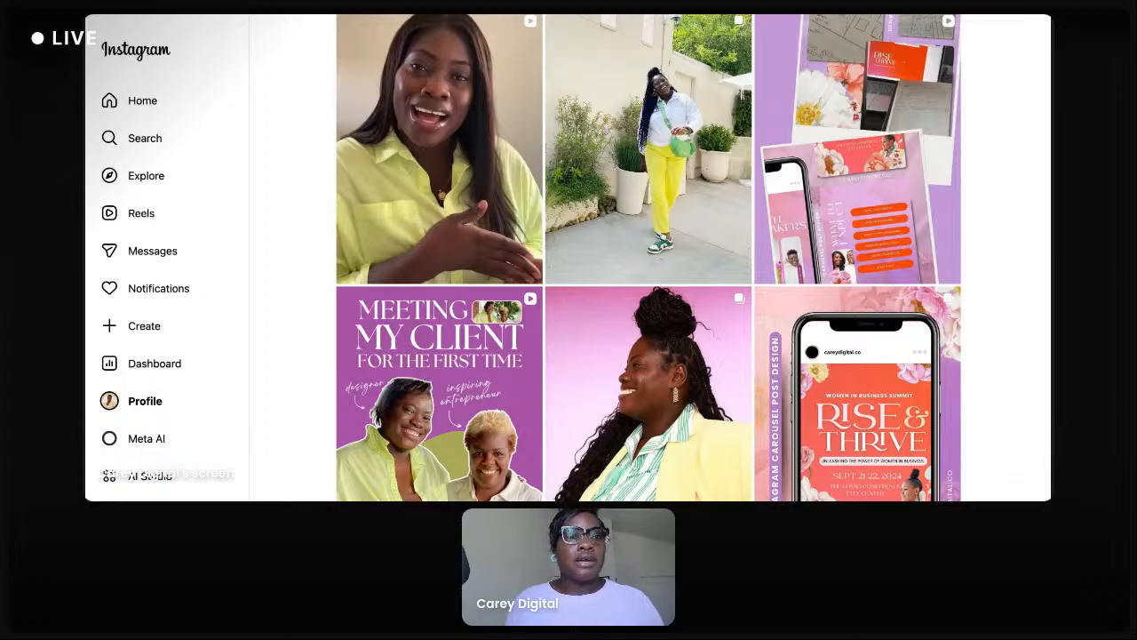
click(613, 15)
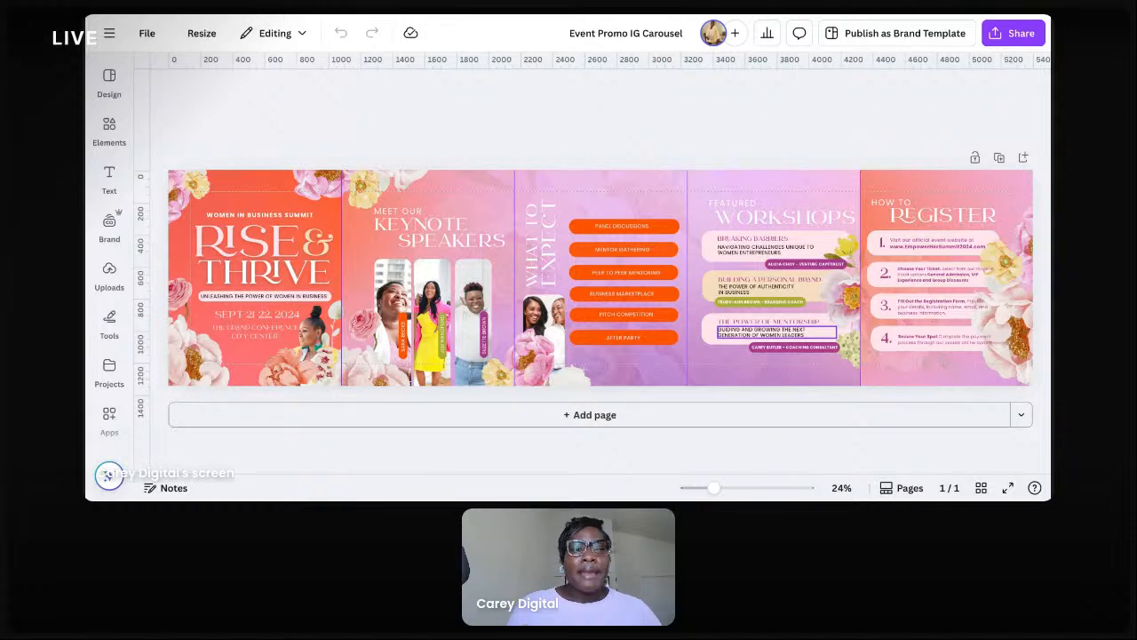
Show the page thumbnails and add a blank page after the Event Promo IG Carousel page
click(959, 432)
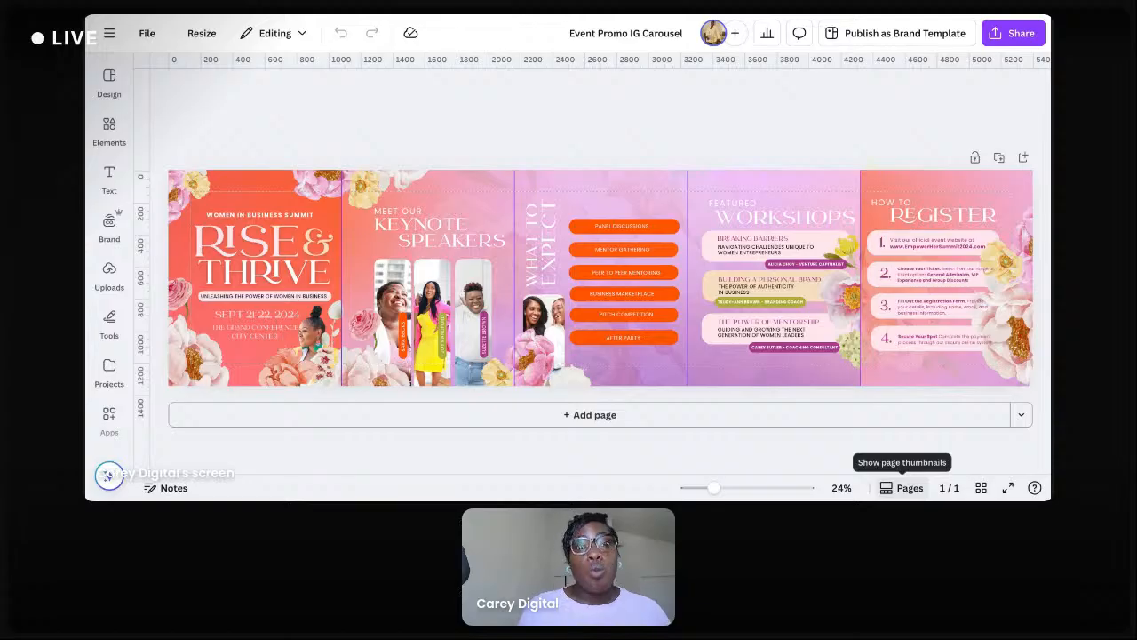
click(910, 487)
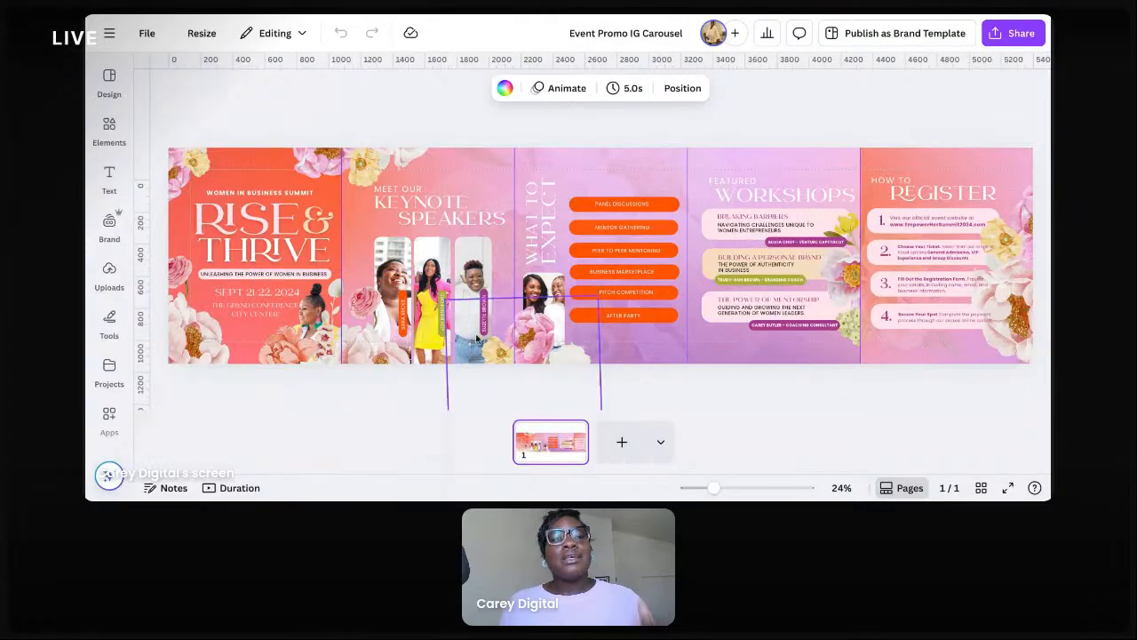
click(620, 444)
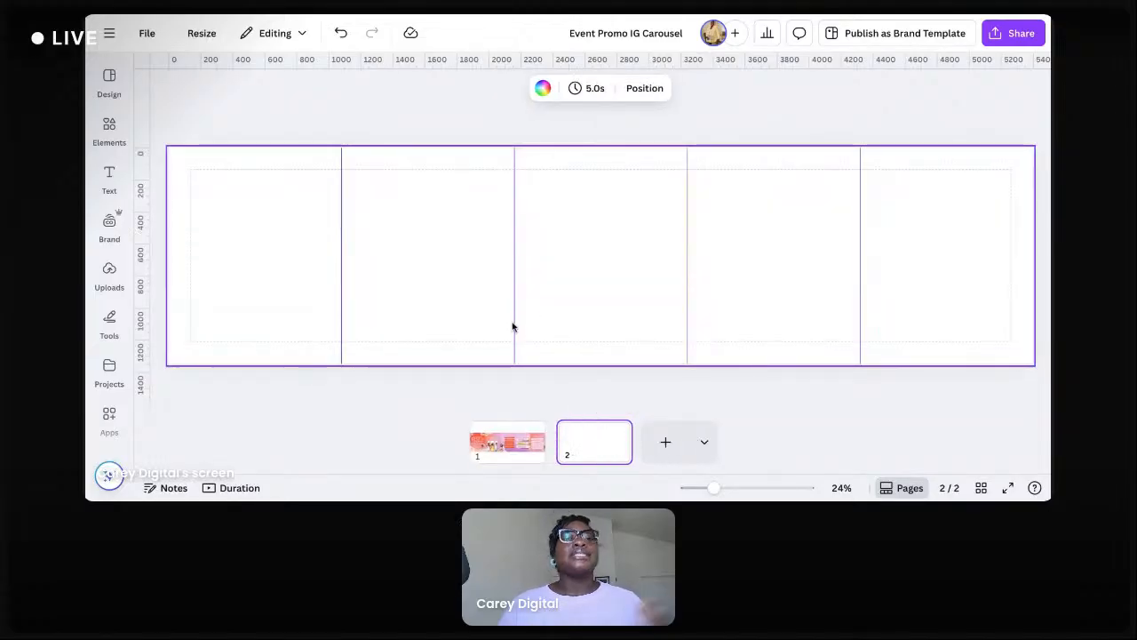
Review the available page types and add an Instagram Story page to the design from the social media formats
click(615, 432)
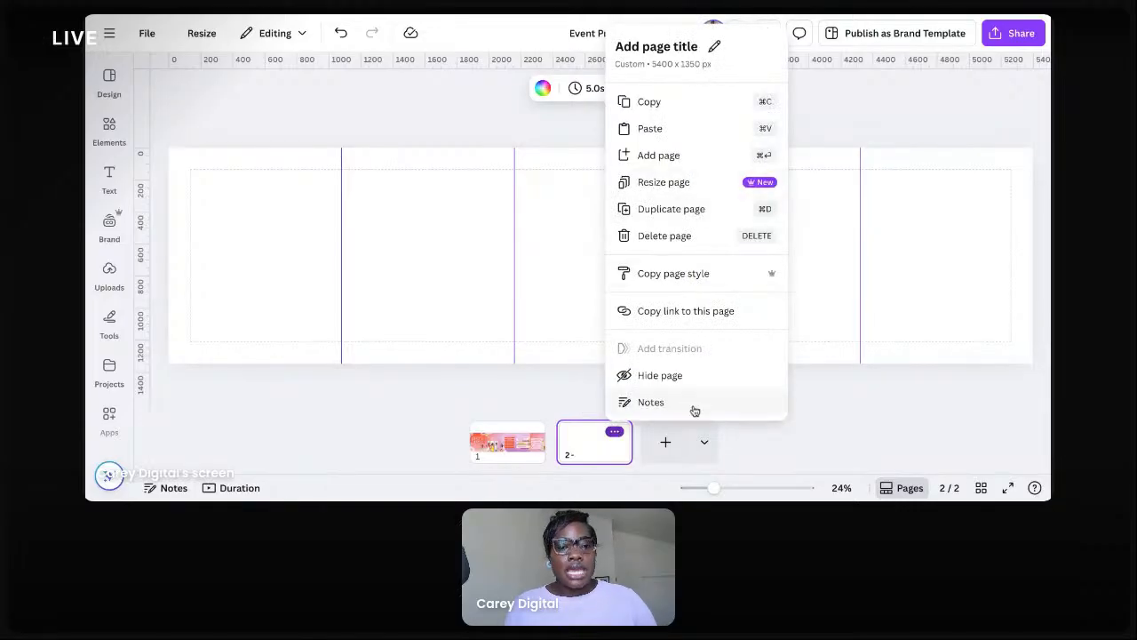
click(702, 445)
click(702, 445)
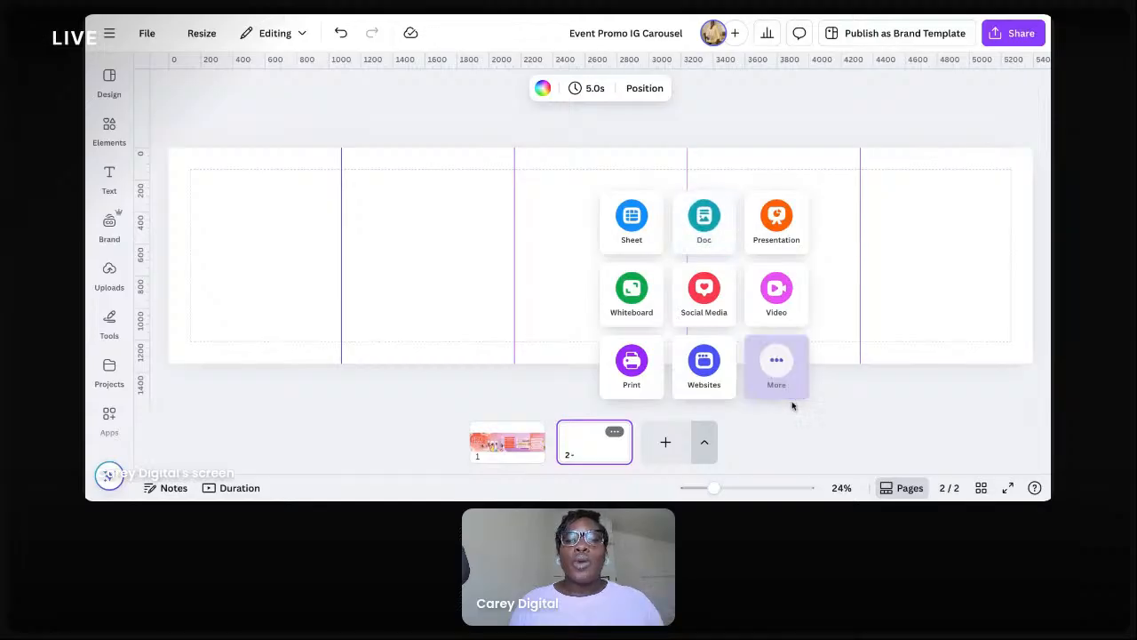
click(787, 373)
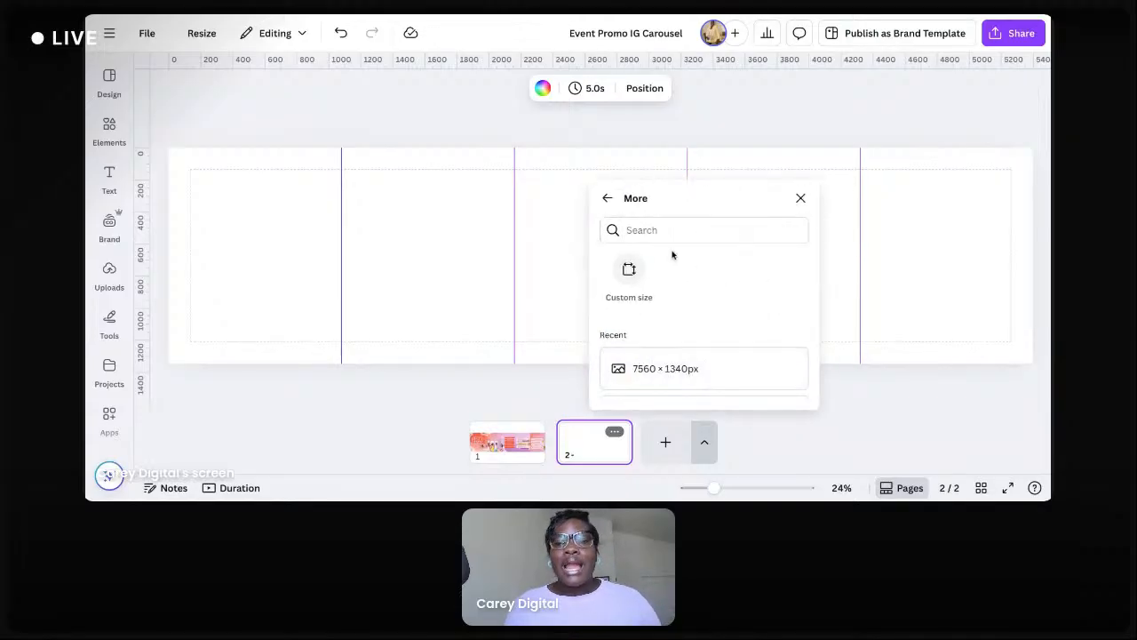
click(609, 199)
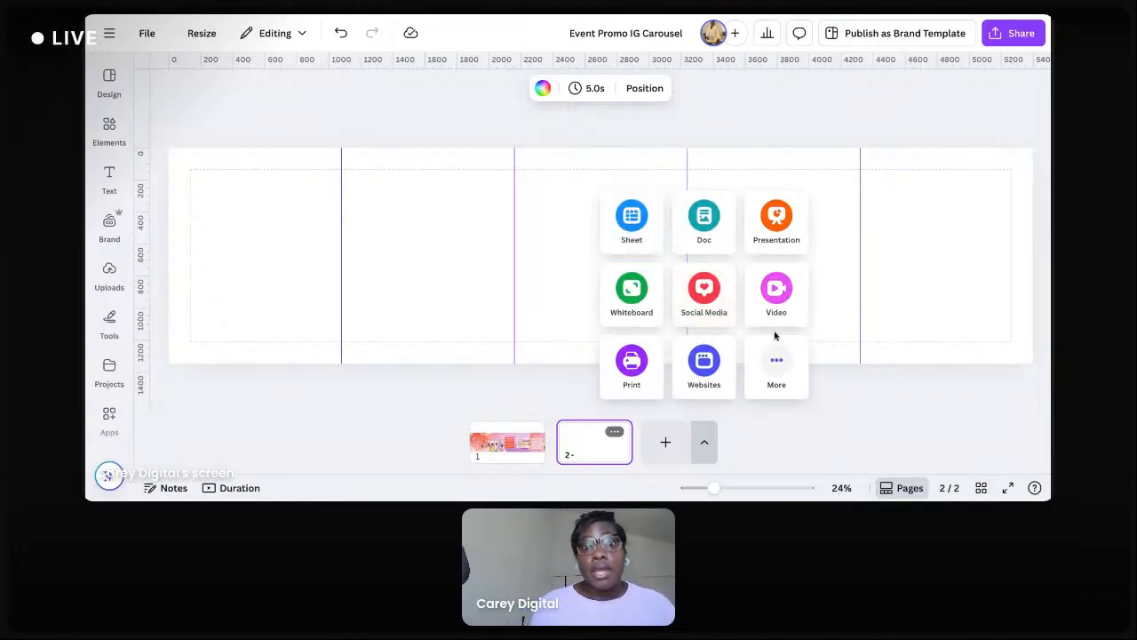
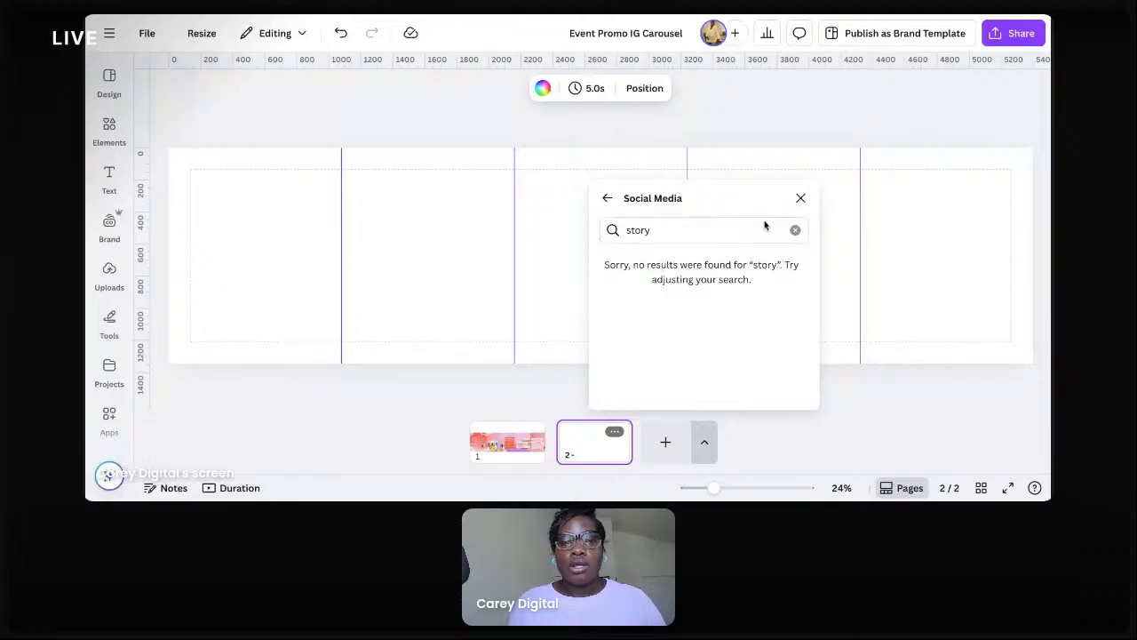
click(609, 198)
click(726, 271)
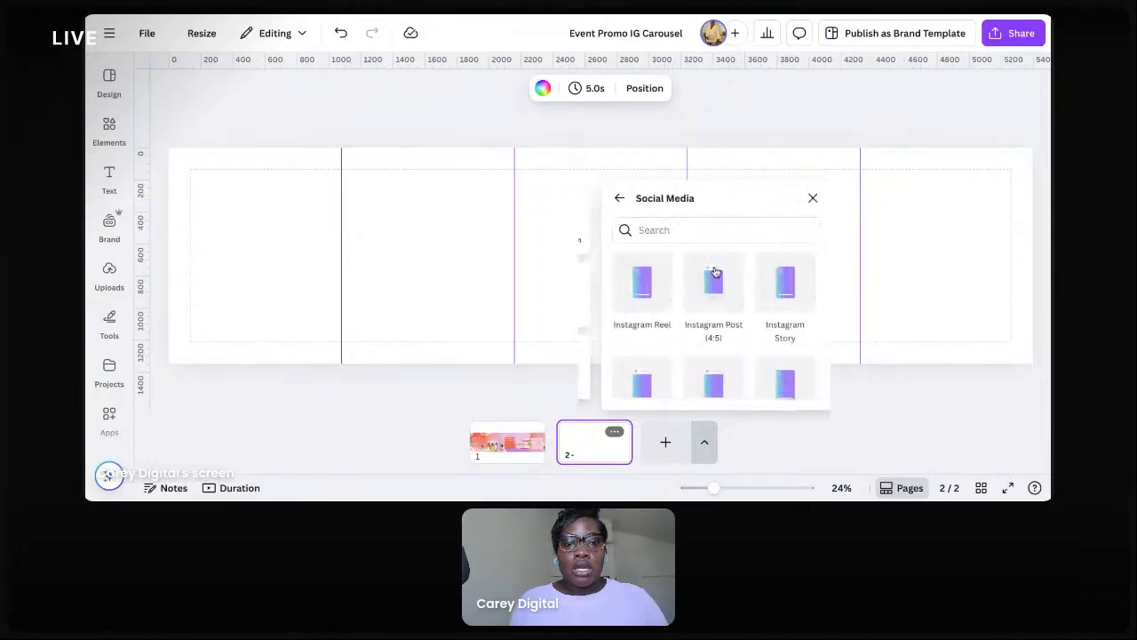
click(772, 275)
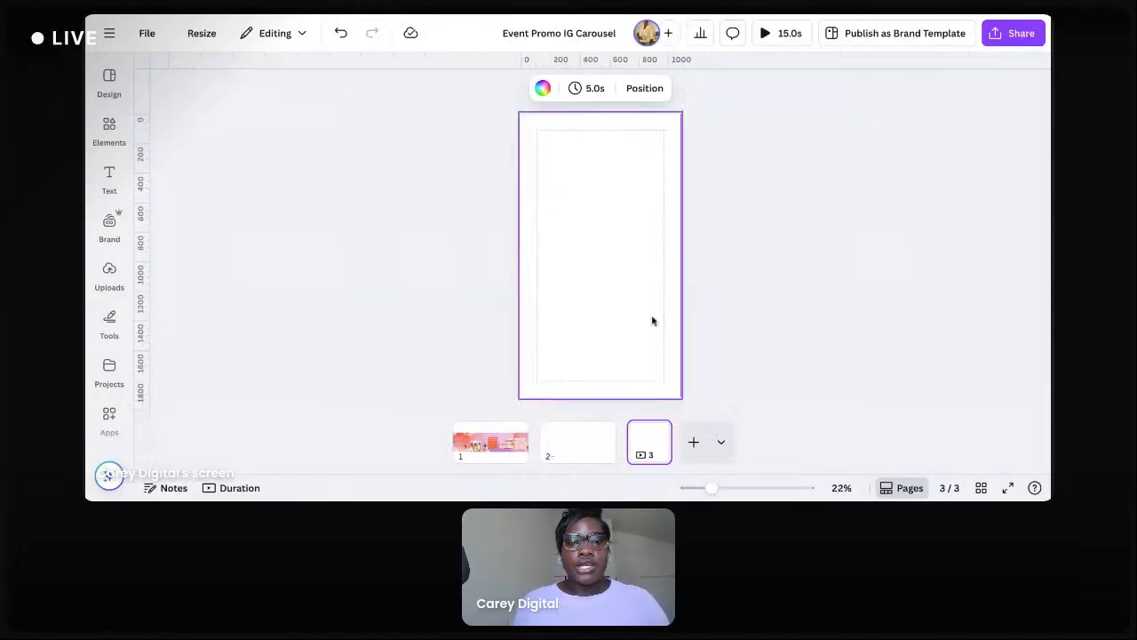
Delete the blank carousel-sized second page, keeping the carousel and the Instagram Story page
click(586, 444)
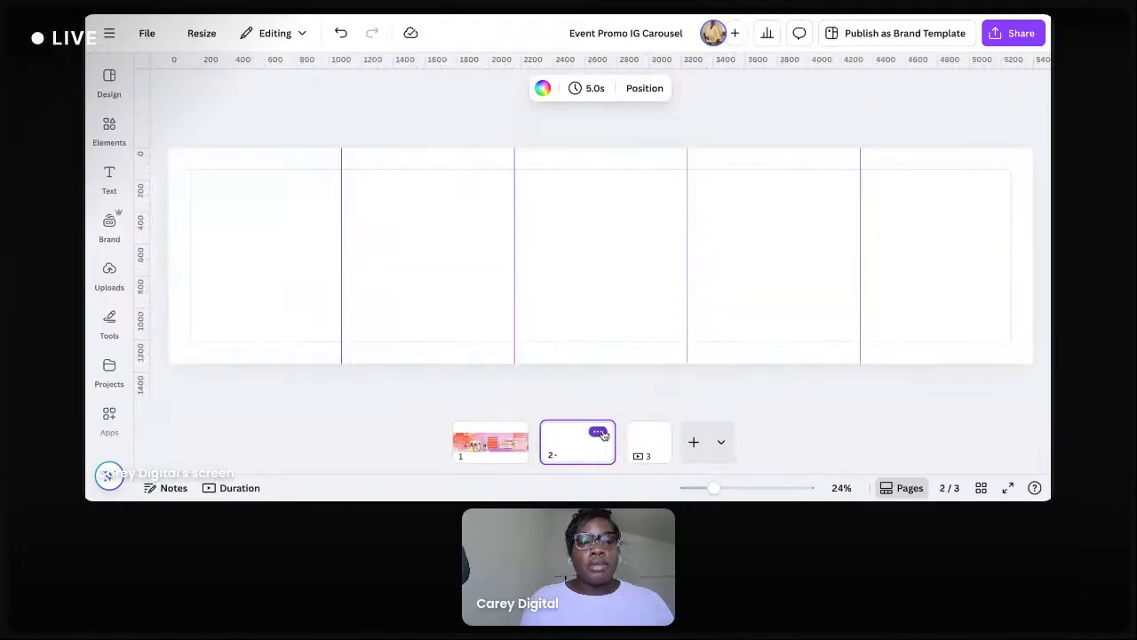
click(599, 431)
click(667, 236)
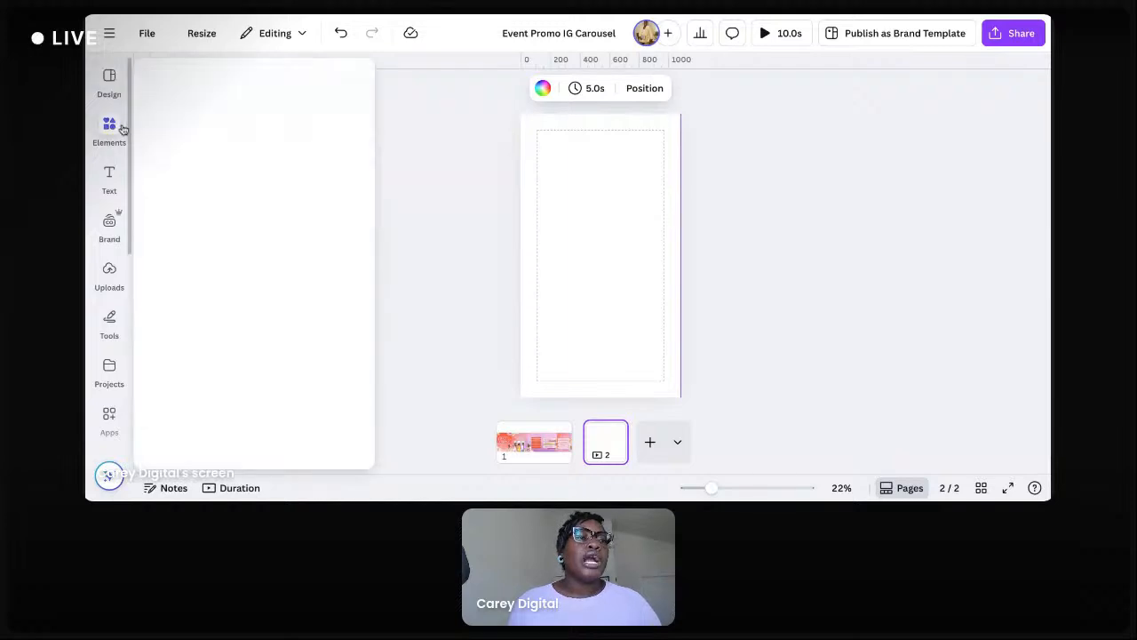
Open the story template library and search it for "event"
click(110, 82)
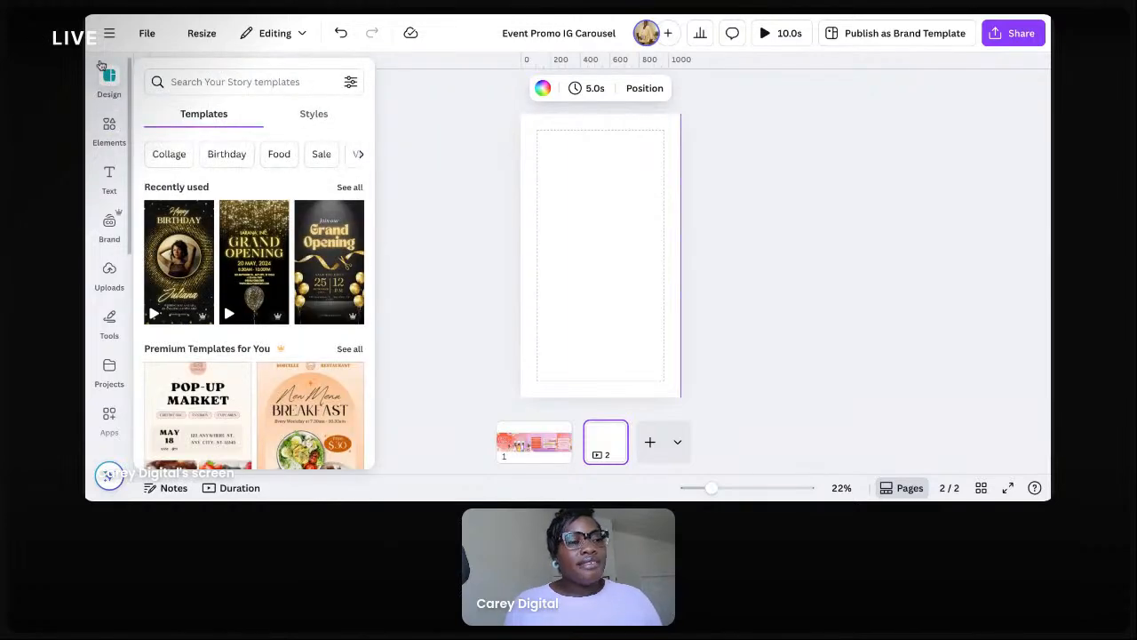
click(109, 77)
click(204, 75)
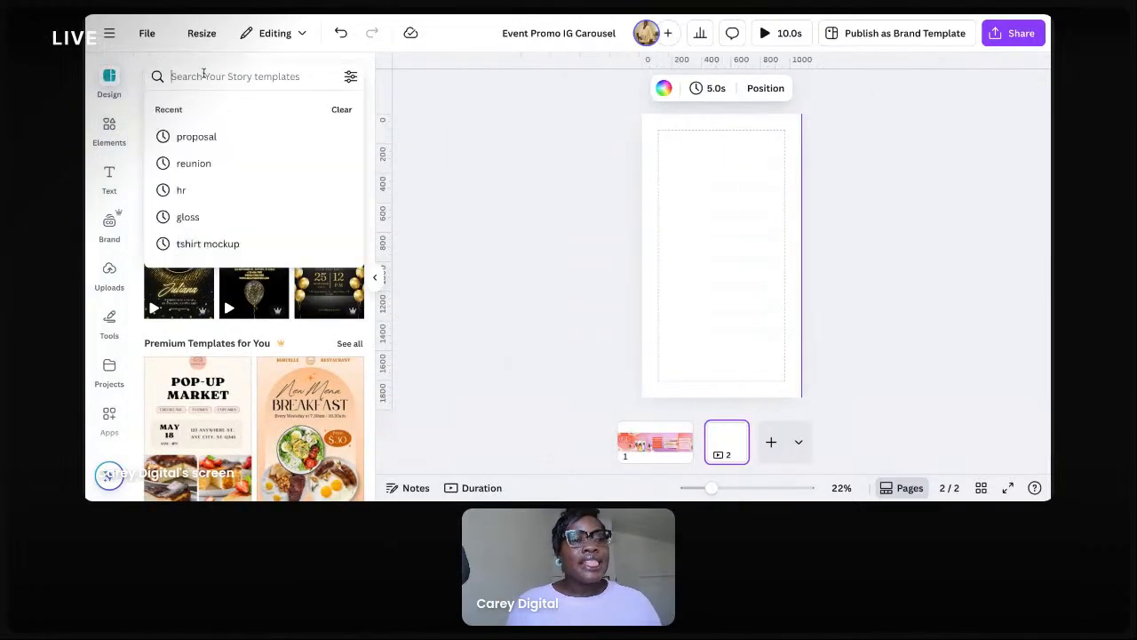
text(story)
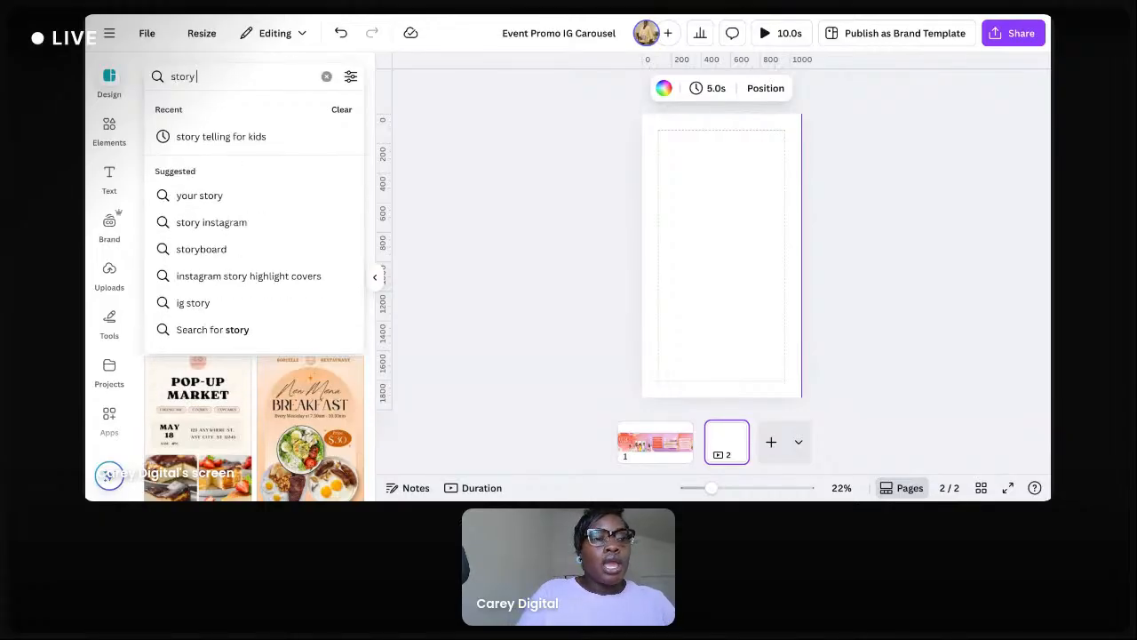
key(ctrl+a)
text(event)
key(Return)
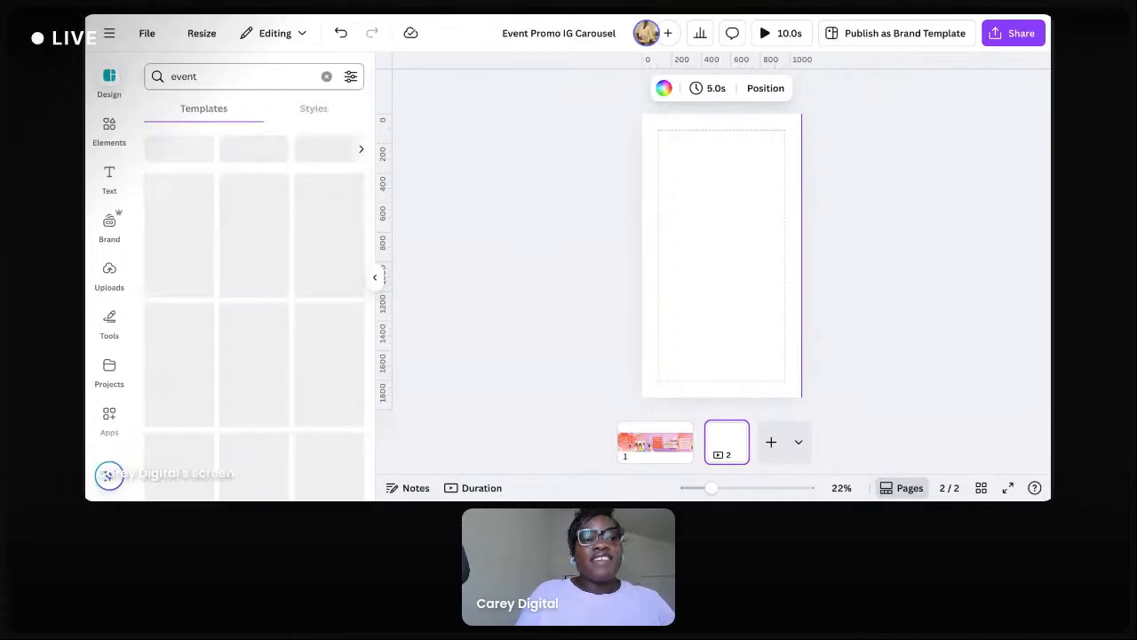
Refine the template search to "event story" and browse the designs
click(233, 75)
text(story)
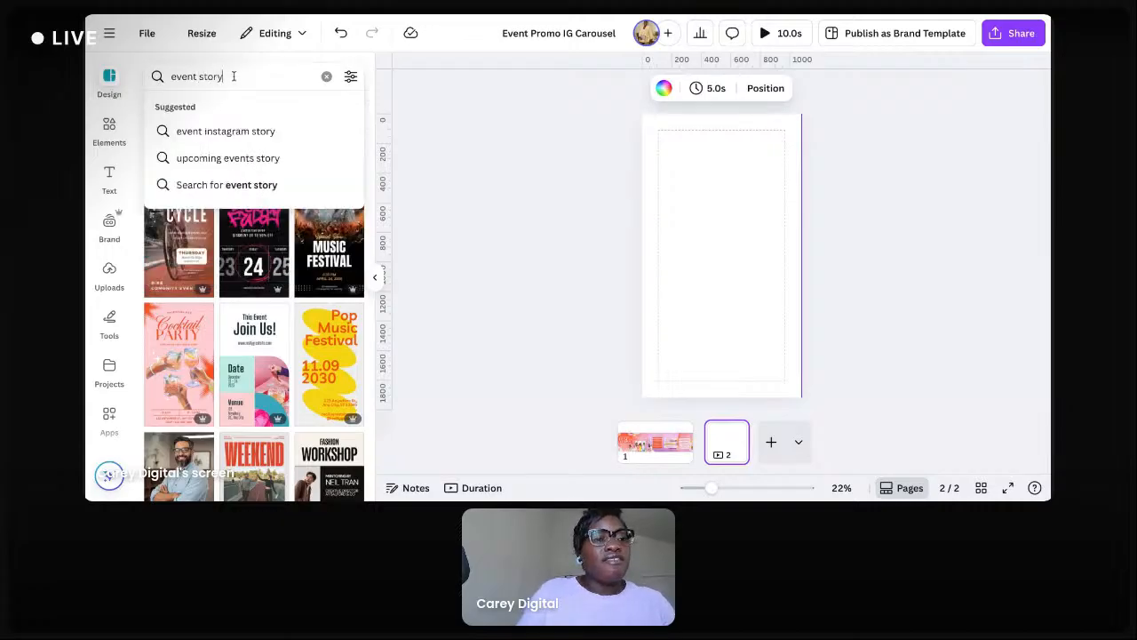
key(Return)
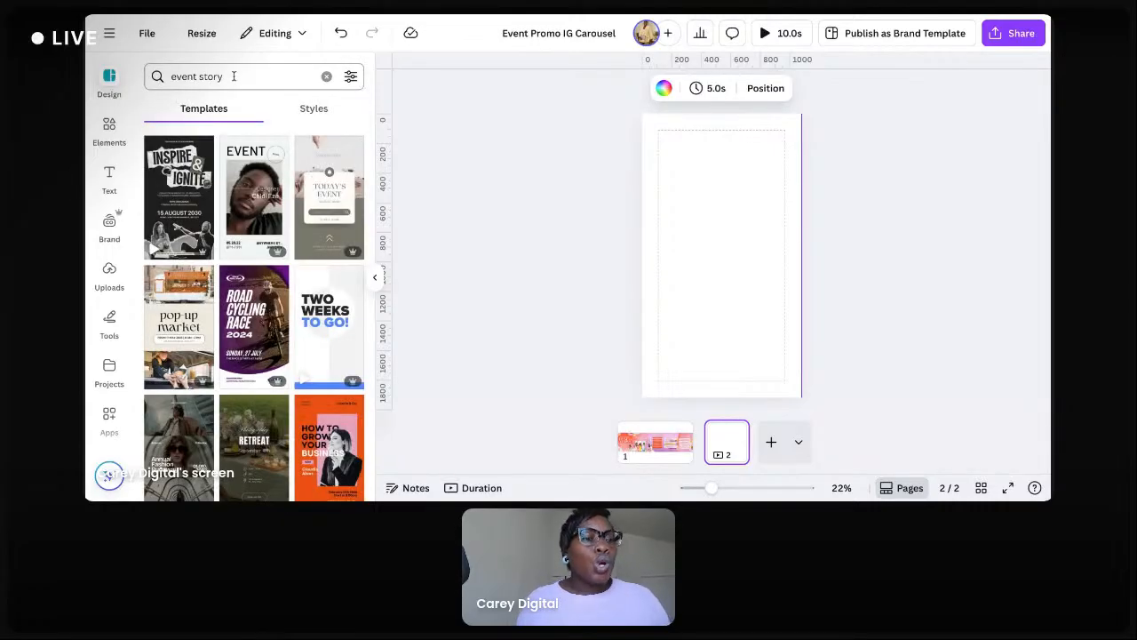
scroll(266, 222, down, 2)
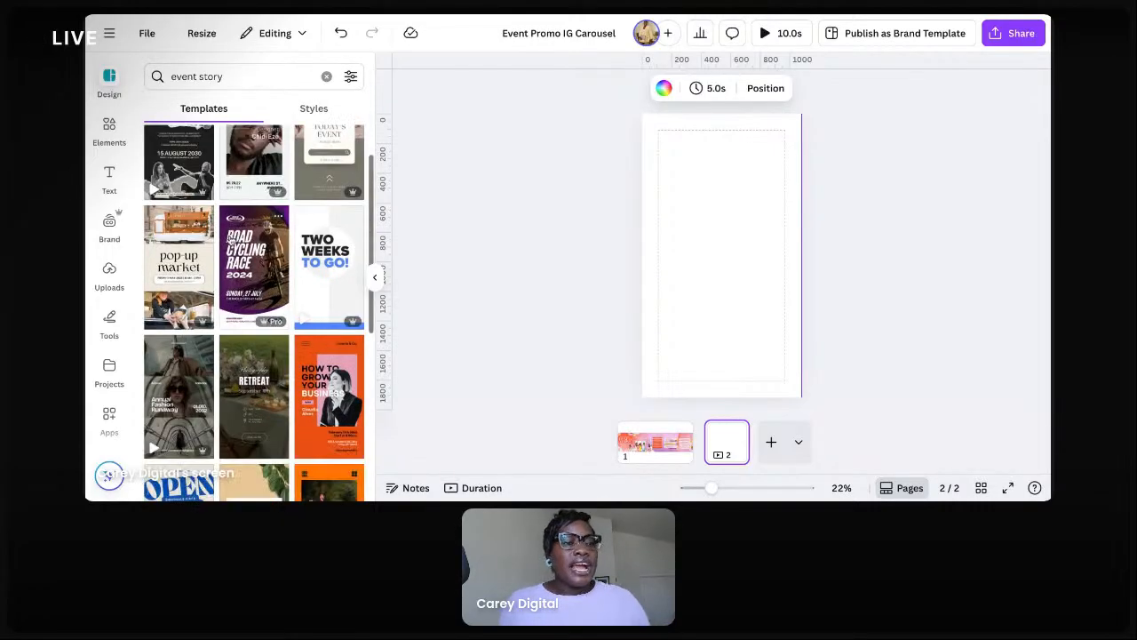
scroll(279, 253, down, 1)
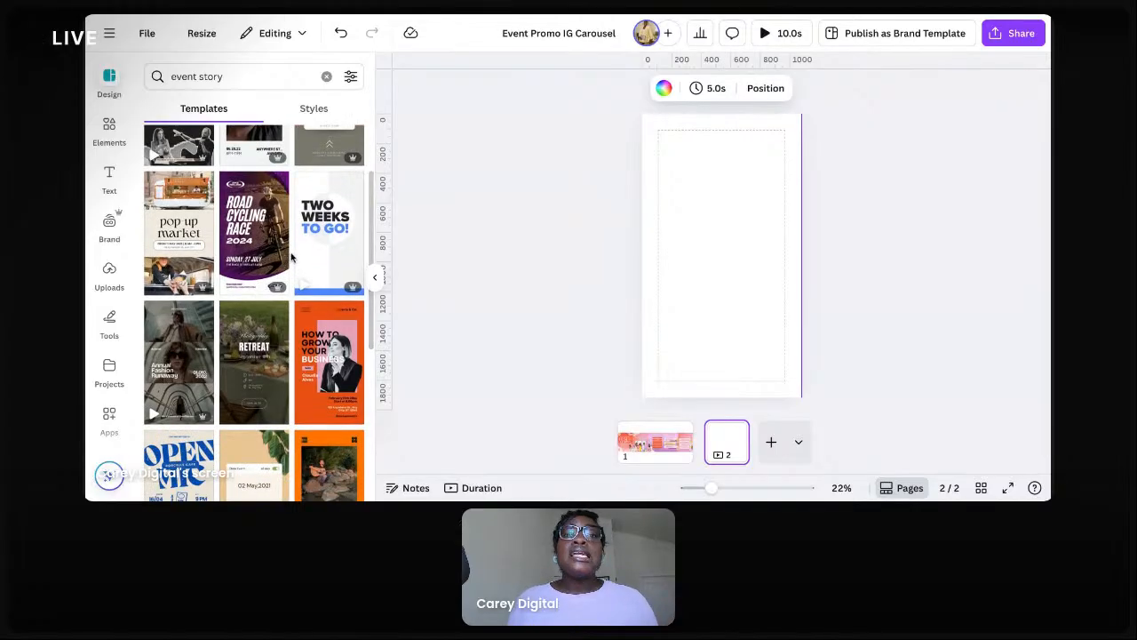
scroll(302, 311, down, 2)
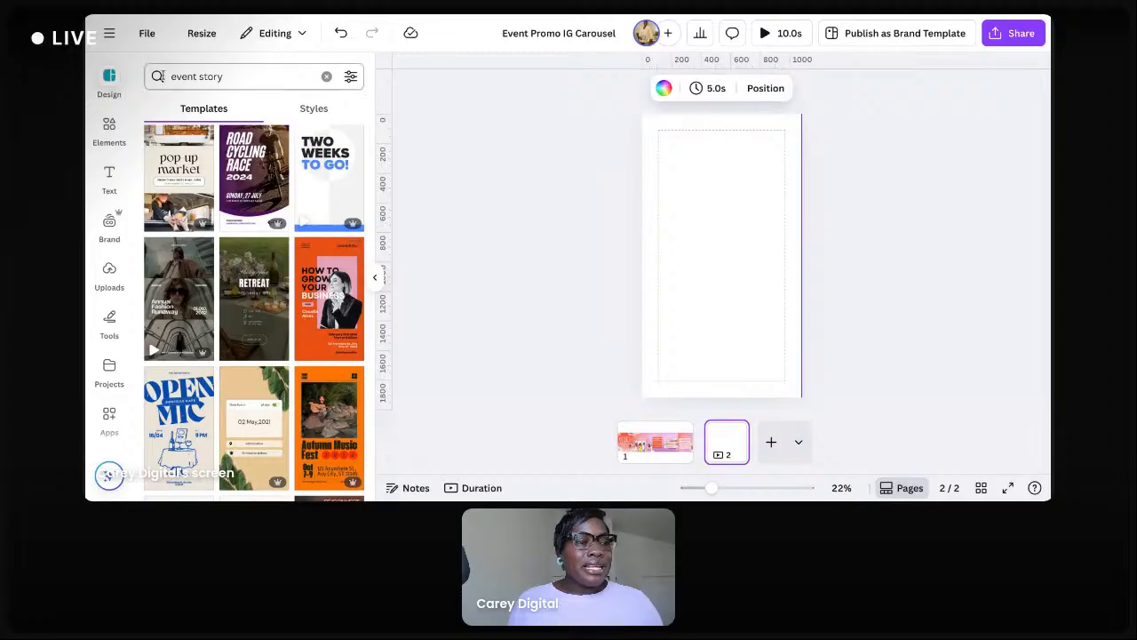
Switch the template search to the suggested "event instagram story" and browse the designs
click(166, 77)
click(215, 130)
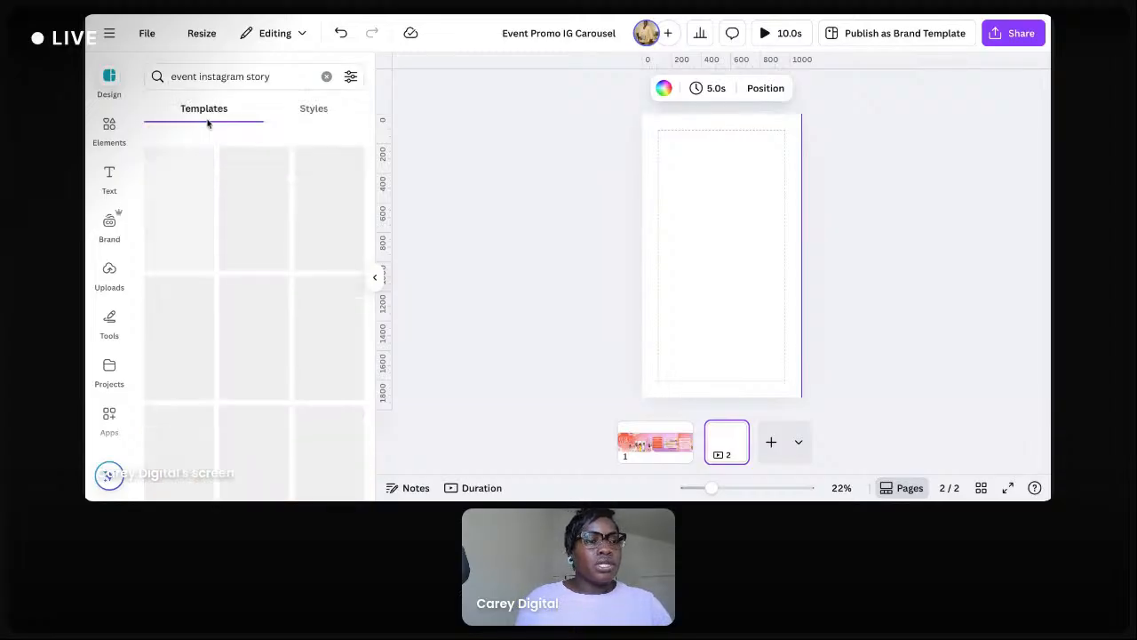
scroll(271, 199, down, 2)
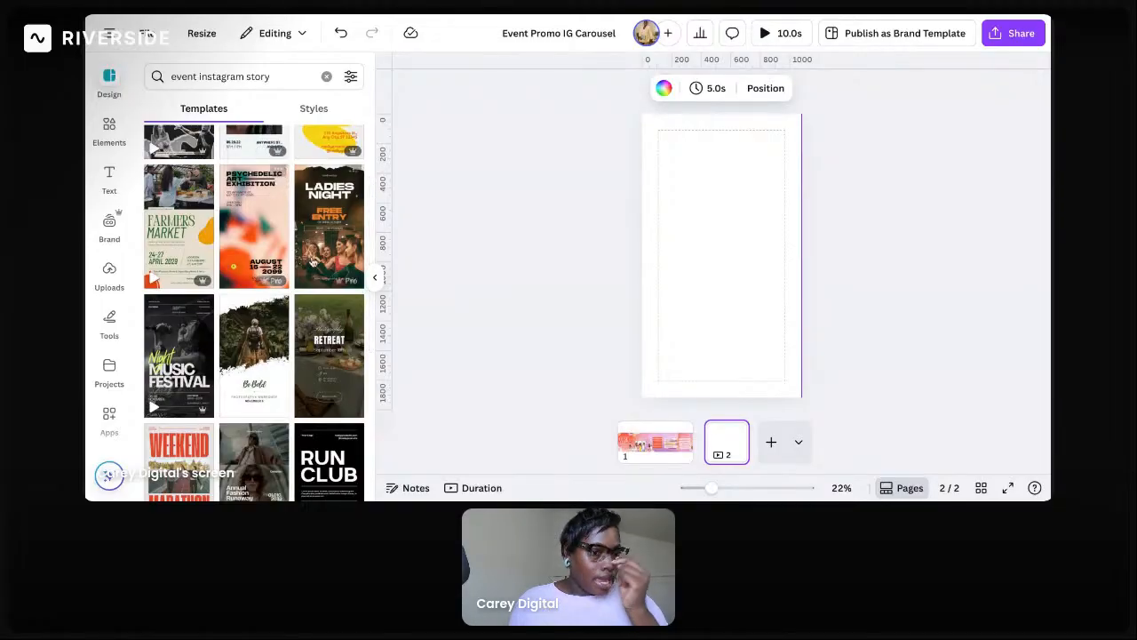
scroll(267, 231, down, 4)
Search for "women event instagram story" templates and apply the "New Course Now Live" design to the blank story page
click(173, 76)
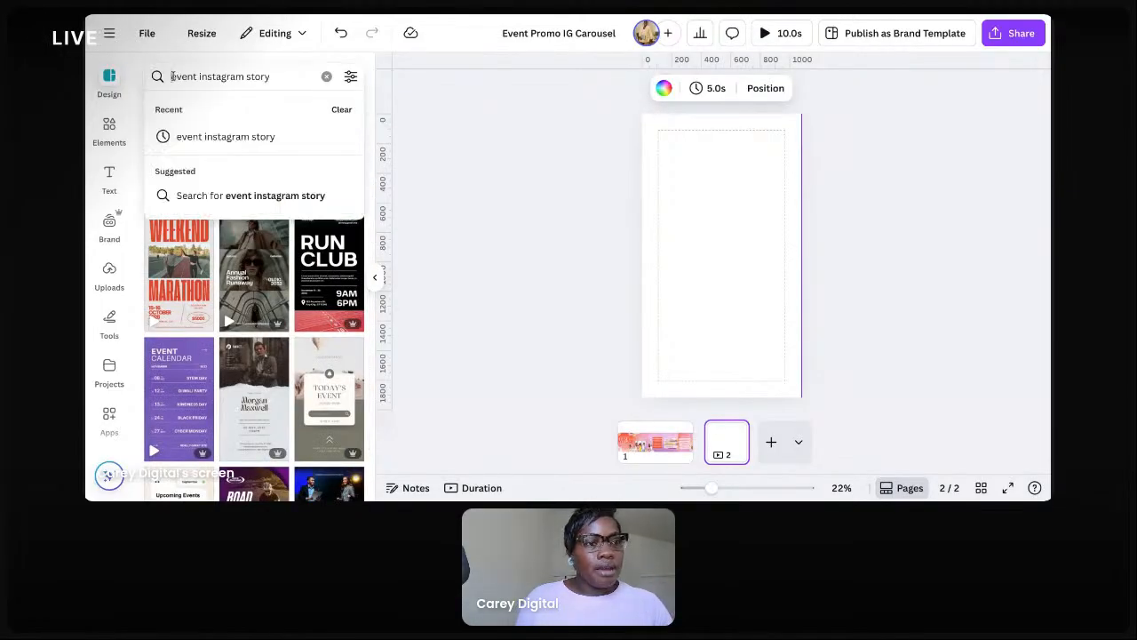
text(women)
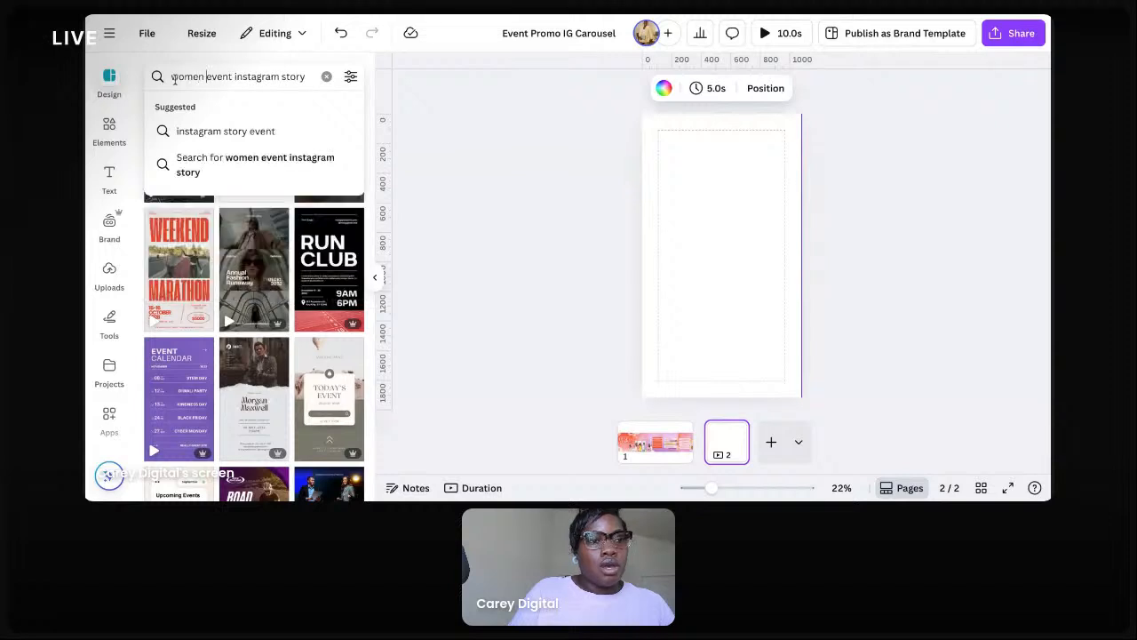
key(Return)
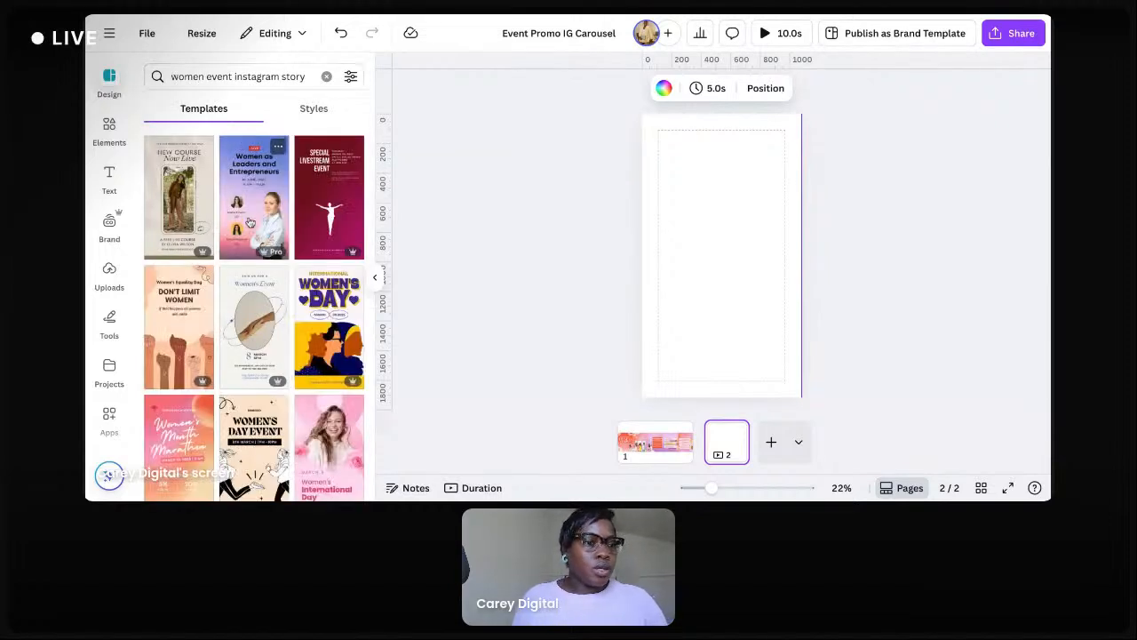
scroll(178, 293, down, 1)
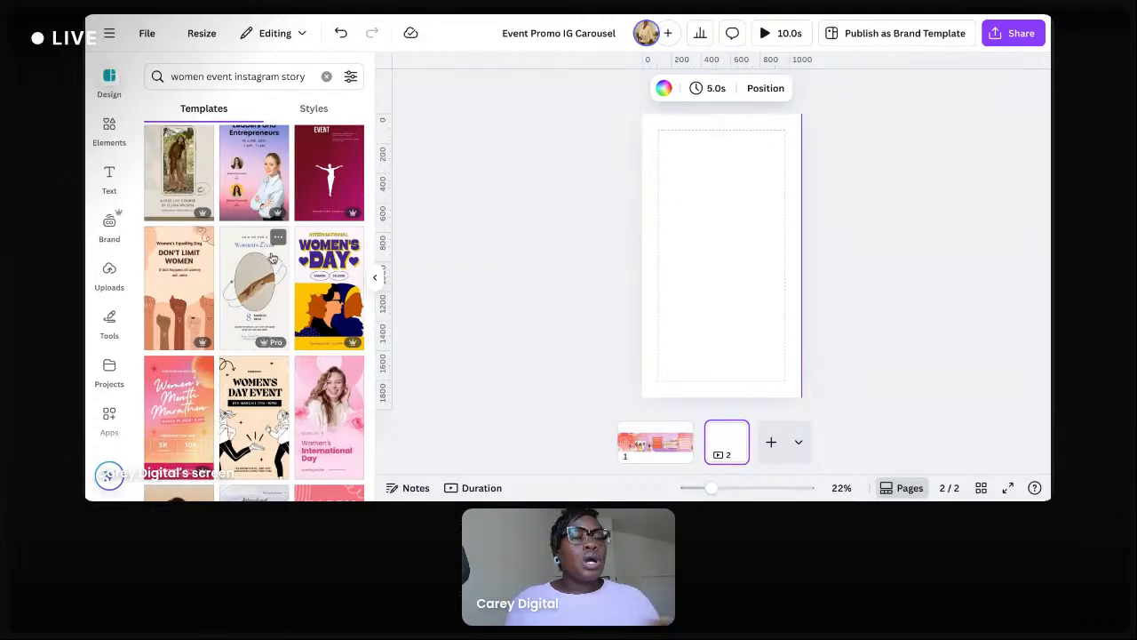
scroll(280, 277, up, 1)
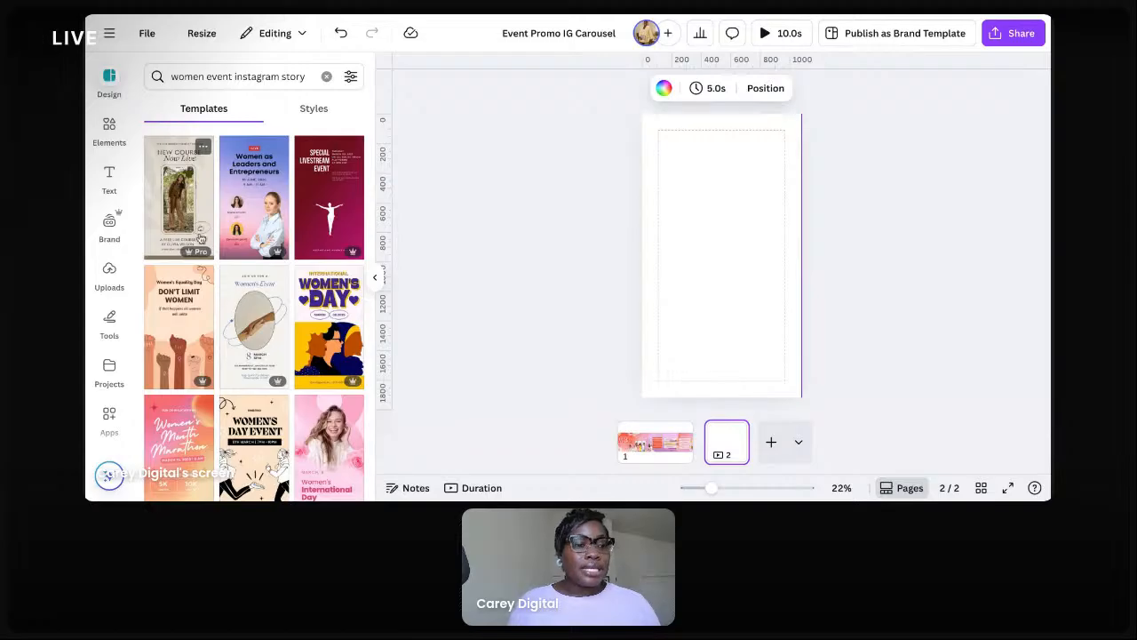
click(178, 189)
click(765, 193)
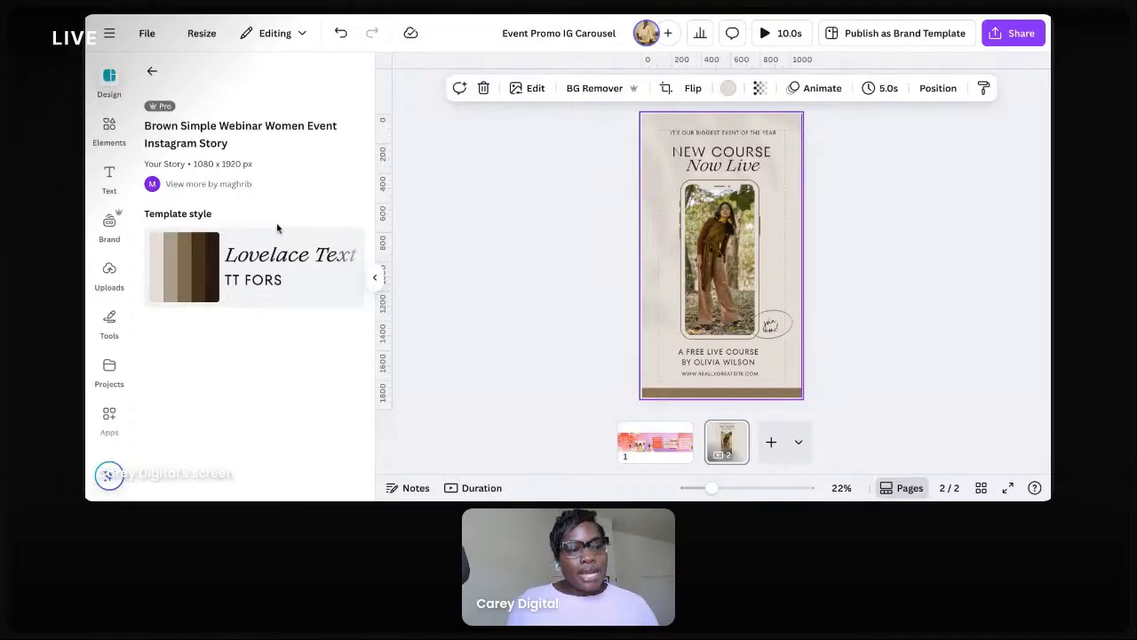
Shuffle the RISE Women Summit brand palette on the story page until the background is green with a black strip below
click(110, 229)
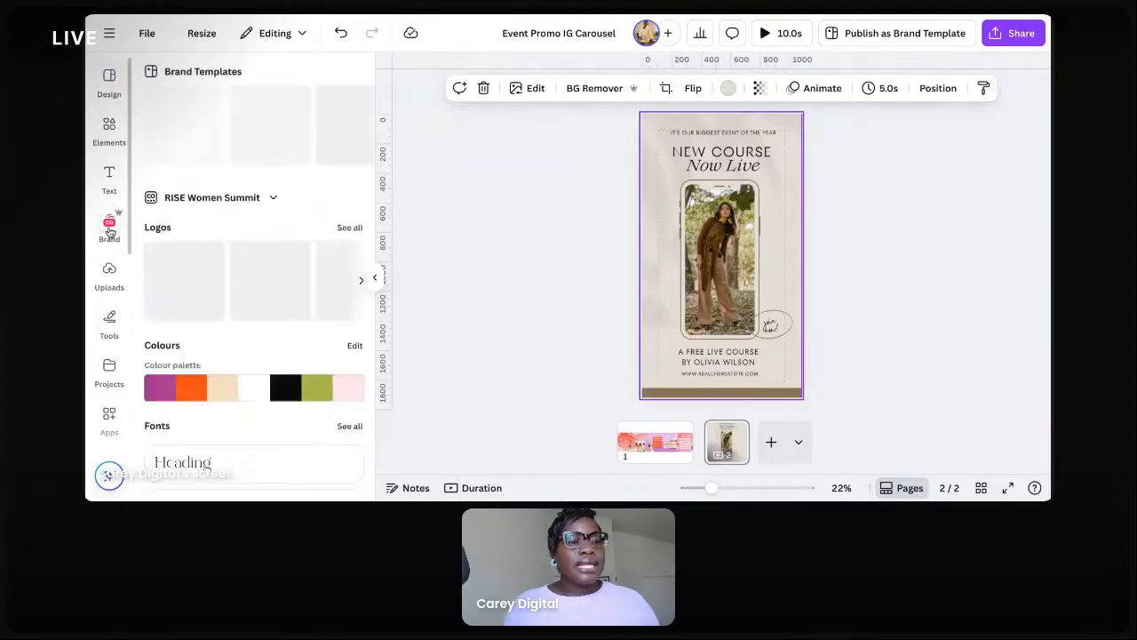
click(228, 394)
click(228, 395)
click(228, 394)
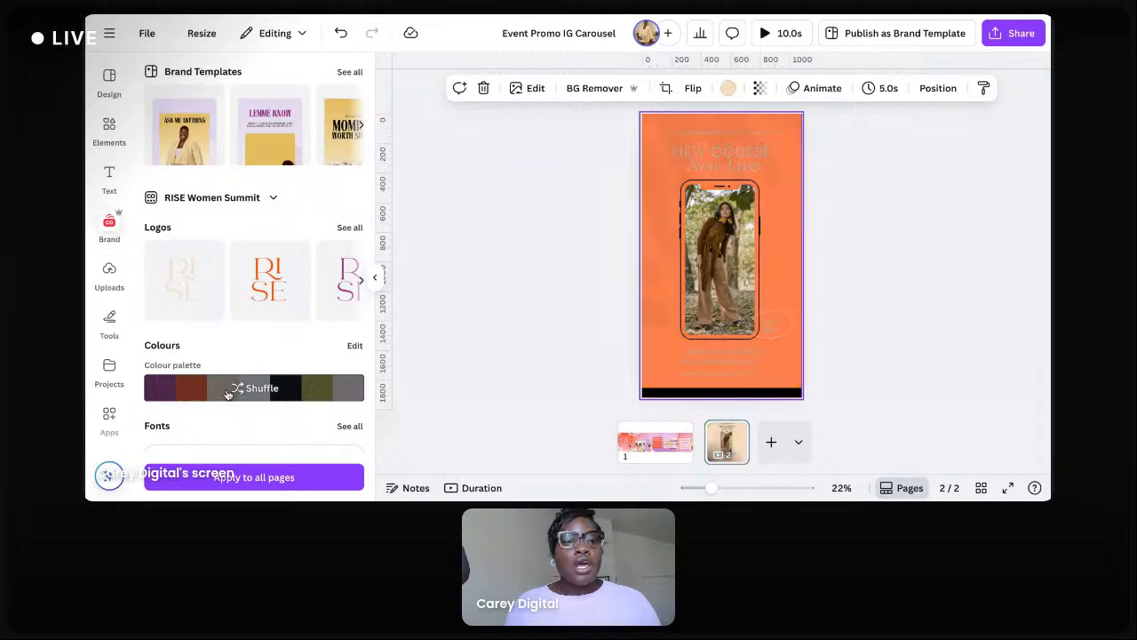
click(228, 394)
click(227, 394)
click(228, 394)
click(232, 393)
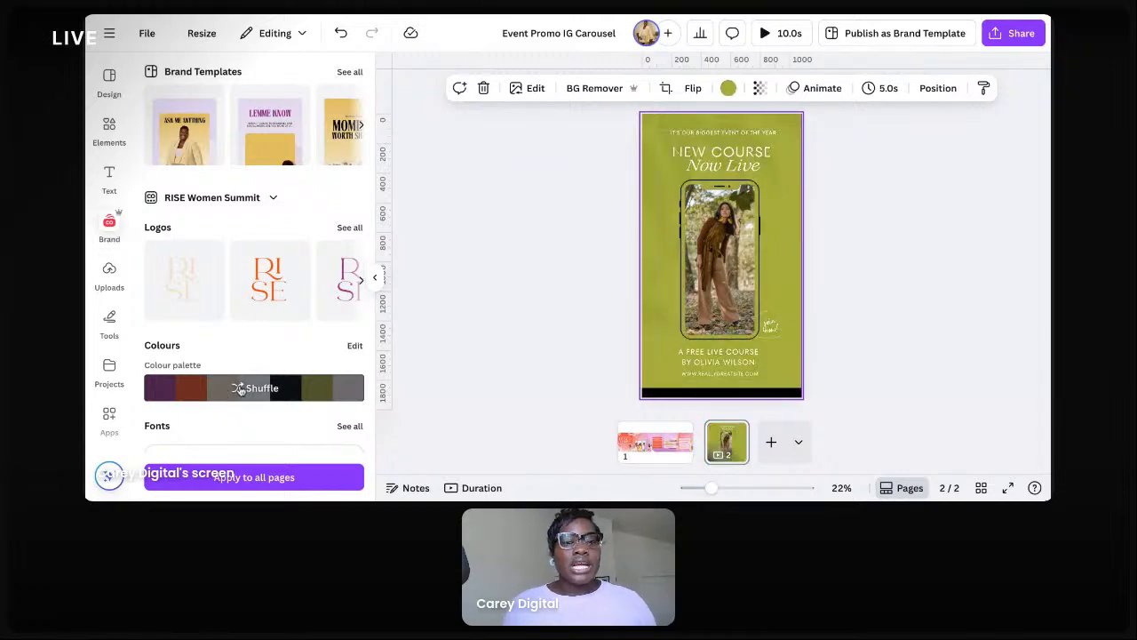
click(238, 390)
click(238, 389)
click(238, 389)
click(238, 389)
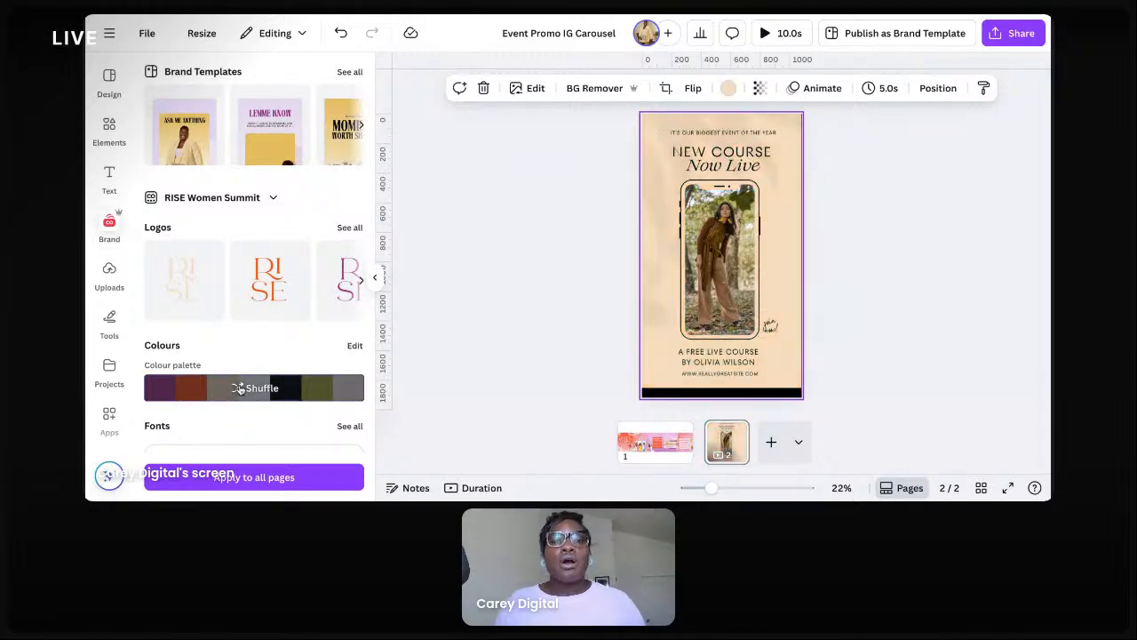
click(238, 389)
click(238, 390)
click(237, 390)
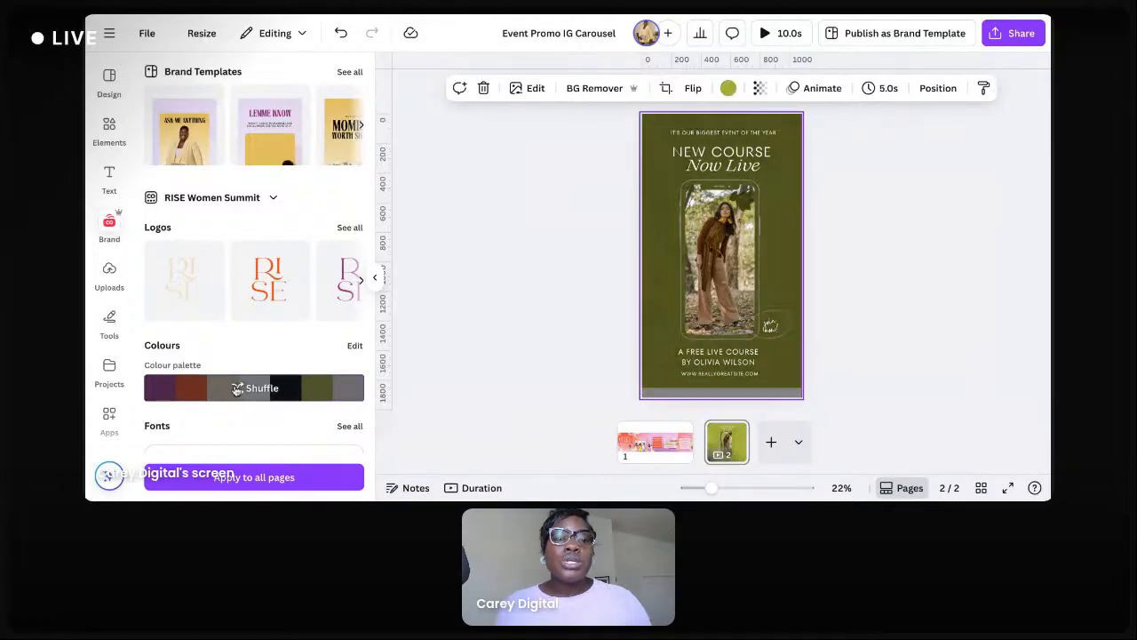
click(823, 221)
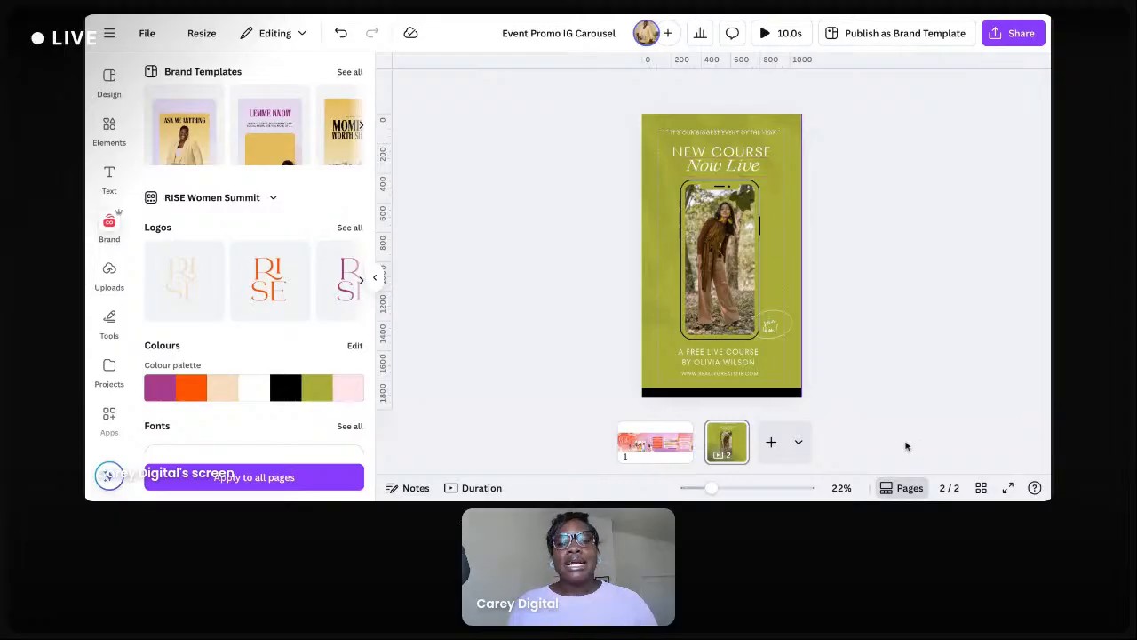
Change the "It's our biggest event of the year" line and all other TT Fors text to the brand font abigail
drag(711, 488, 731, 488)
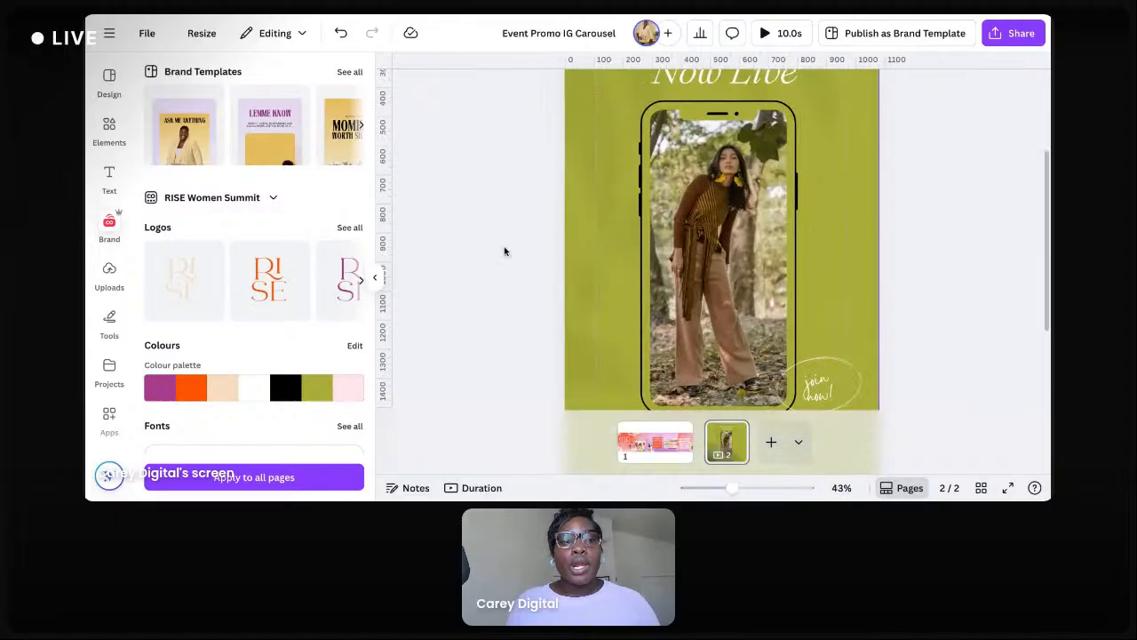
click(374, 277)
scroll(702, 183, up, 3)
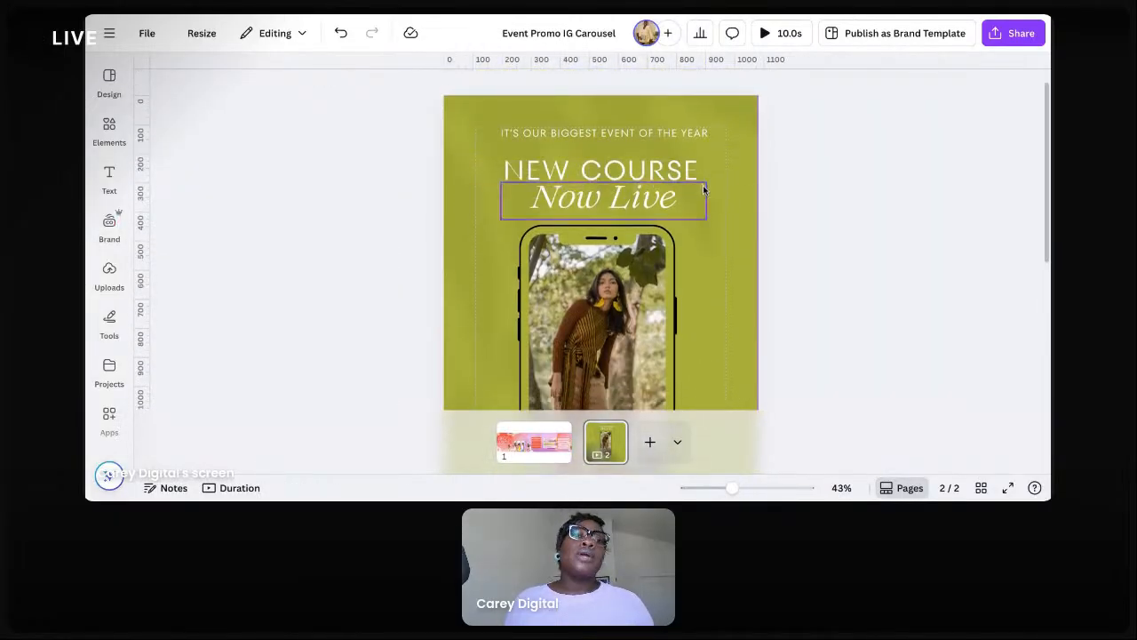
scroll(703, 184, down, 5)
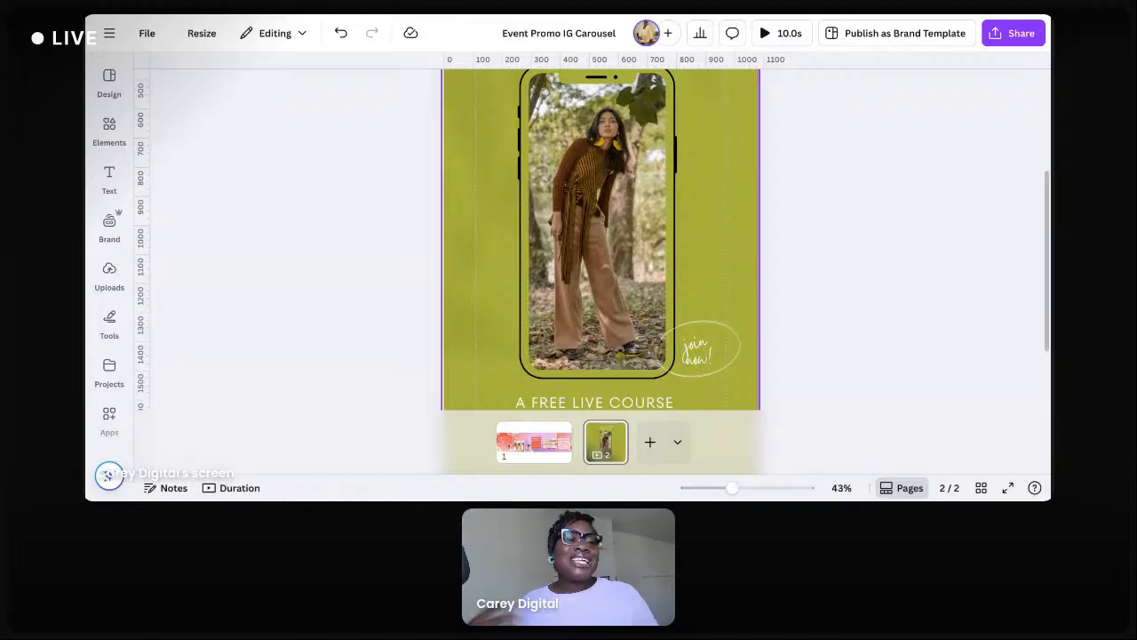
scroll(611, 74, up, 4)
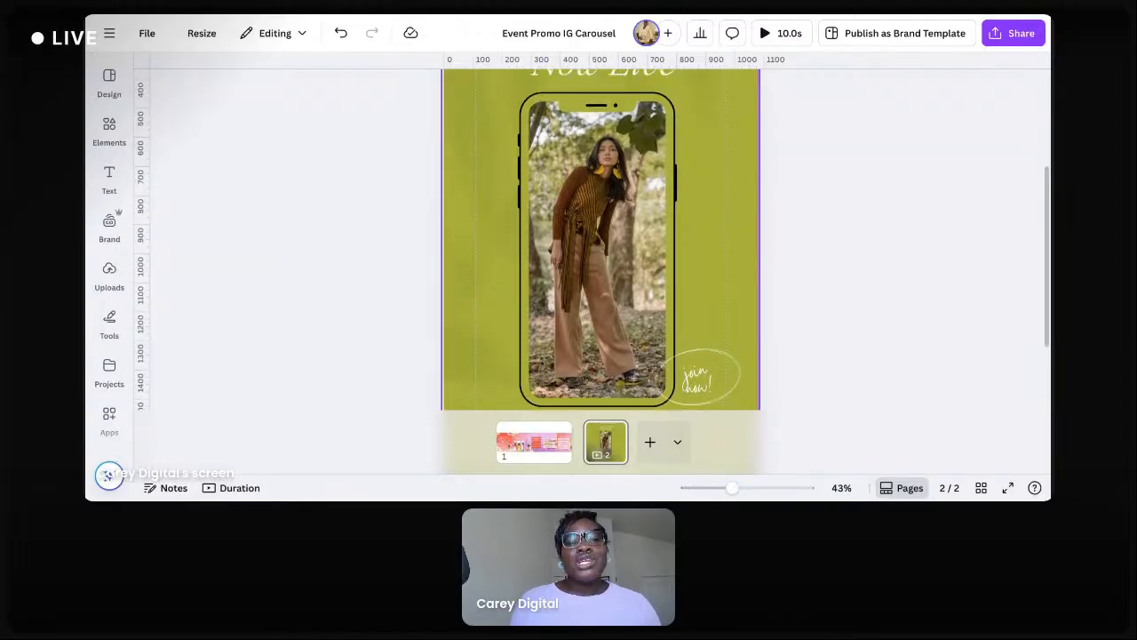
click(611, 85)
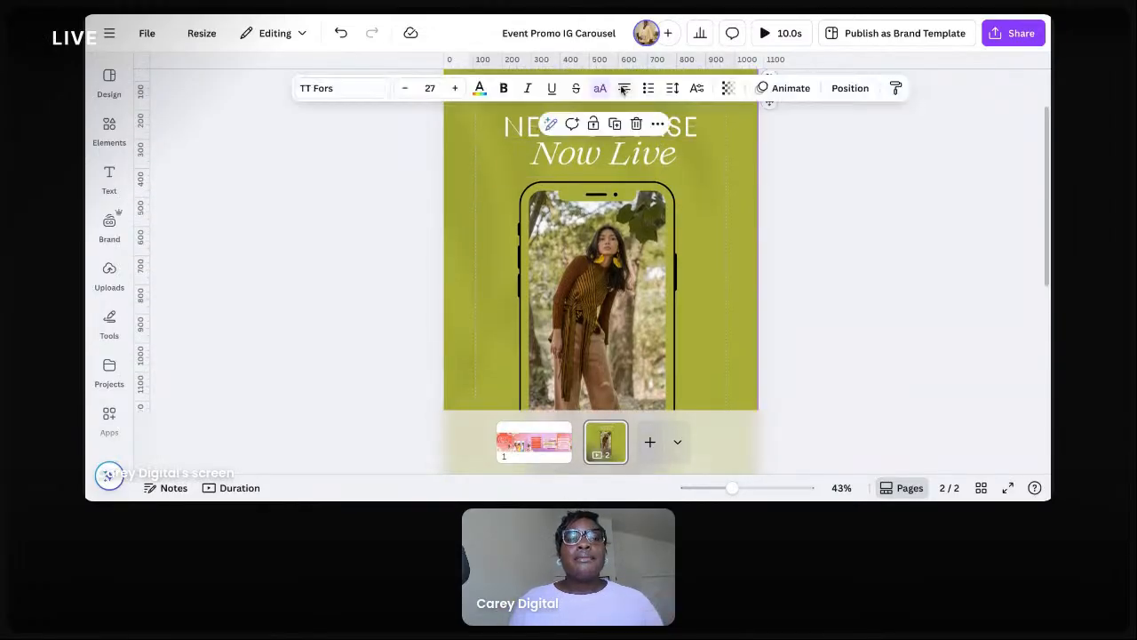
click(342, 90)
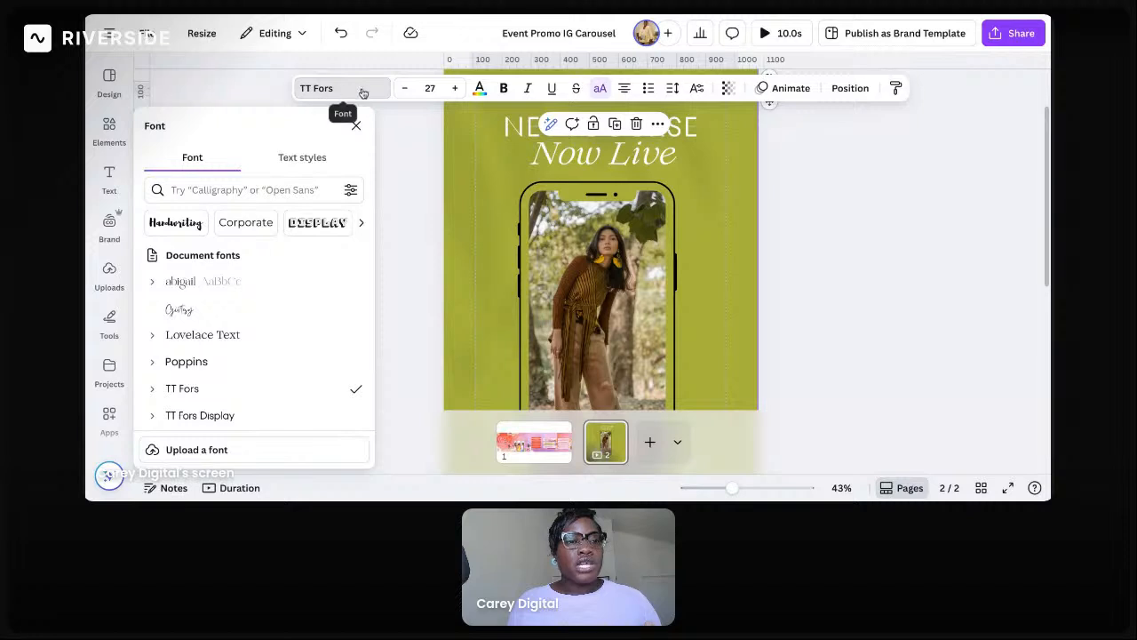
scroll(286, 337, down, 2)
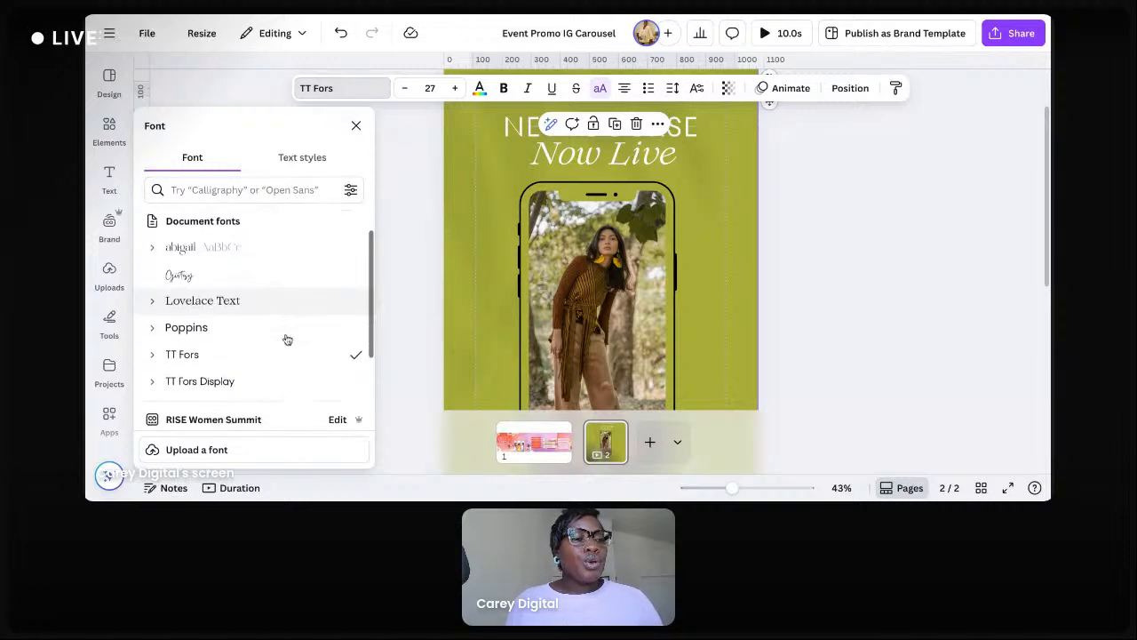
scroll(284, 337, down, 1)
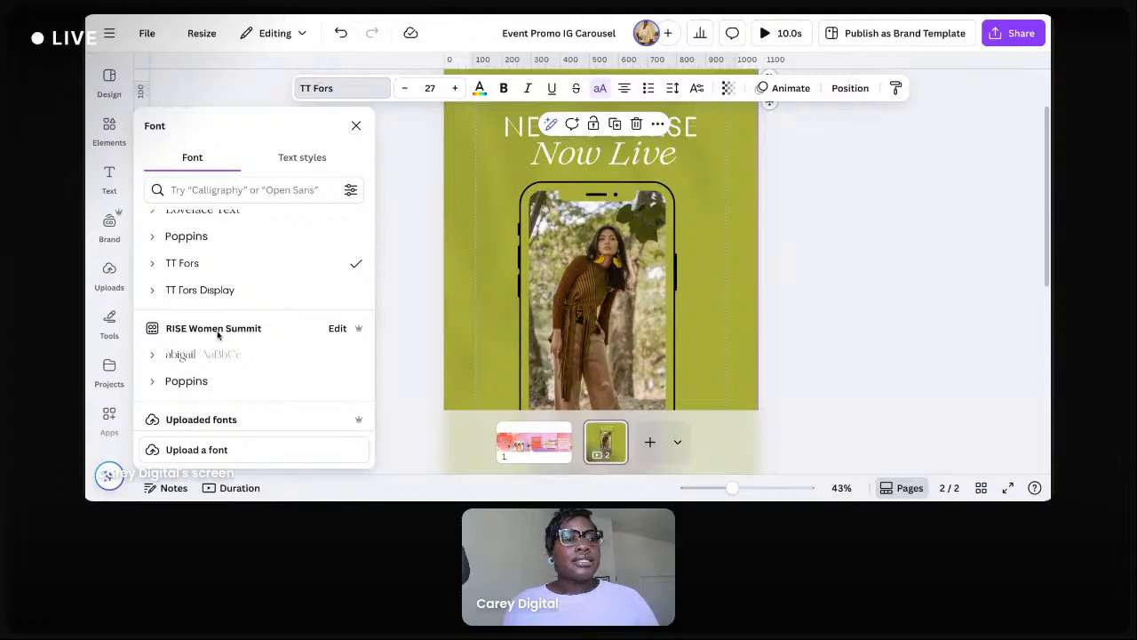
scroll(263, 329, down, 1)
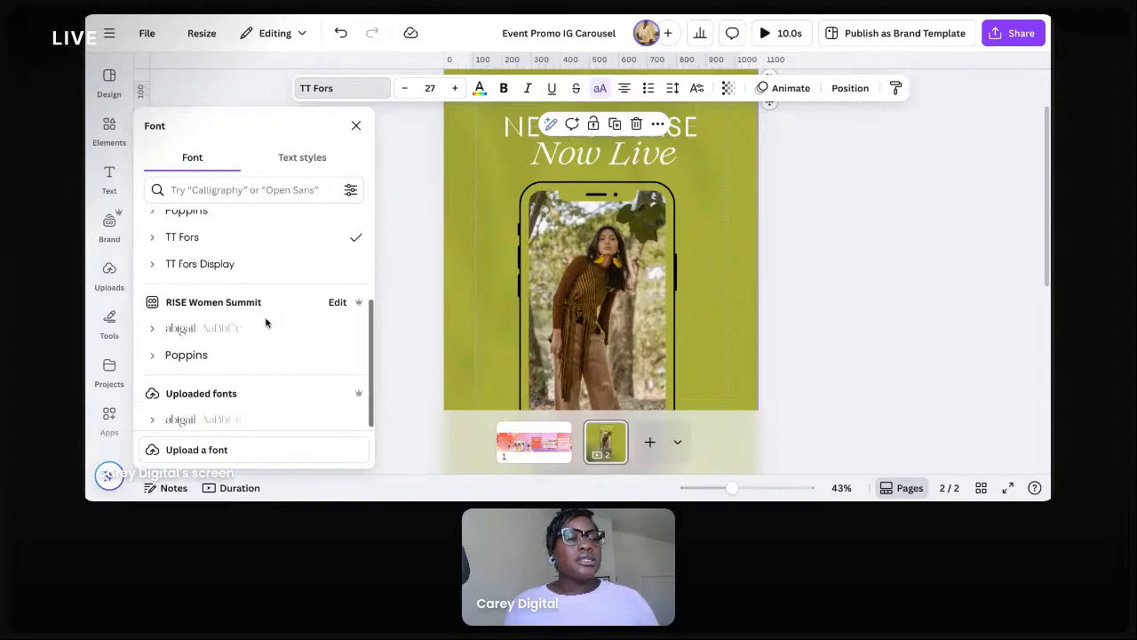
click(178, 330)
scroll(263, 322, down, 1)
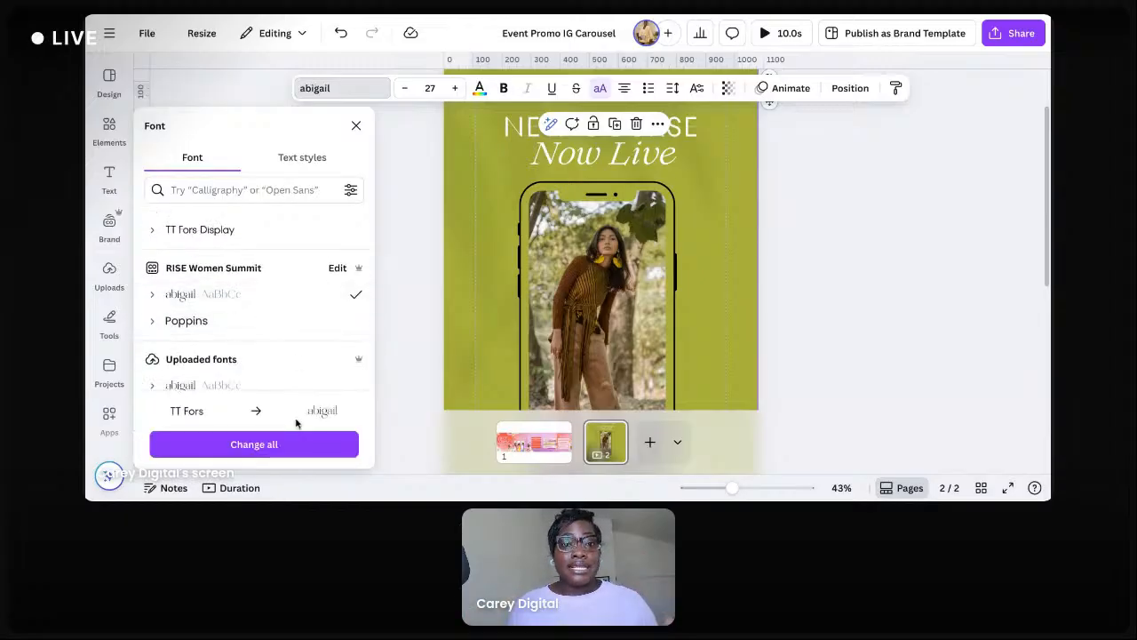
click(310, 454)
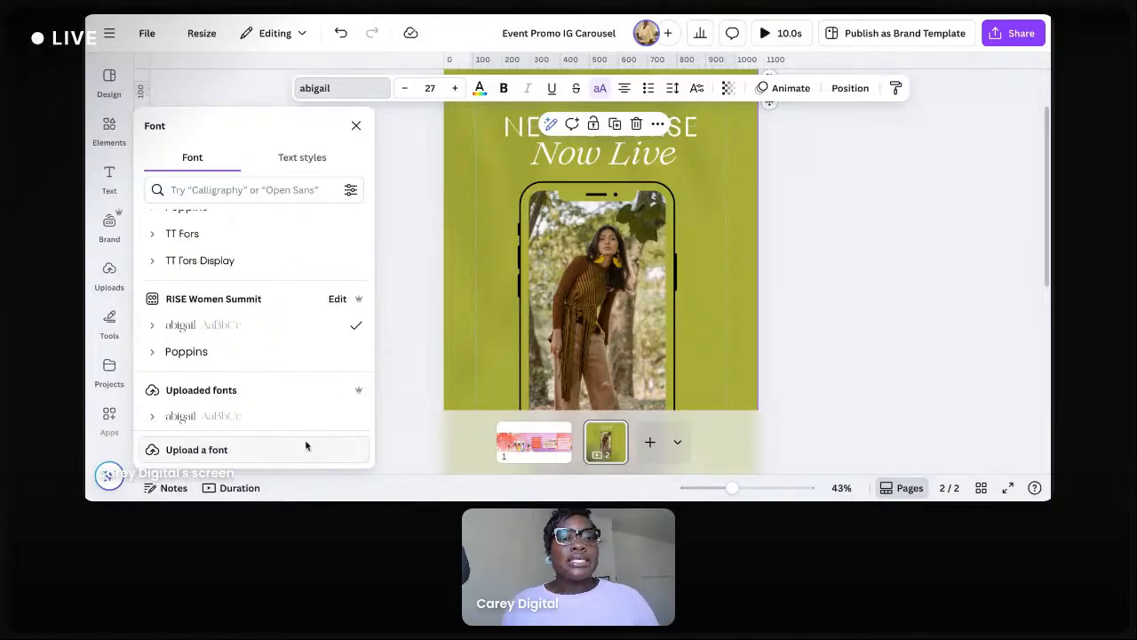
drag(732, 488, 724, 489)
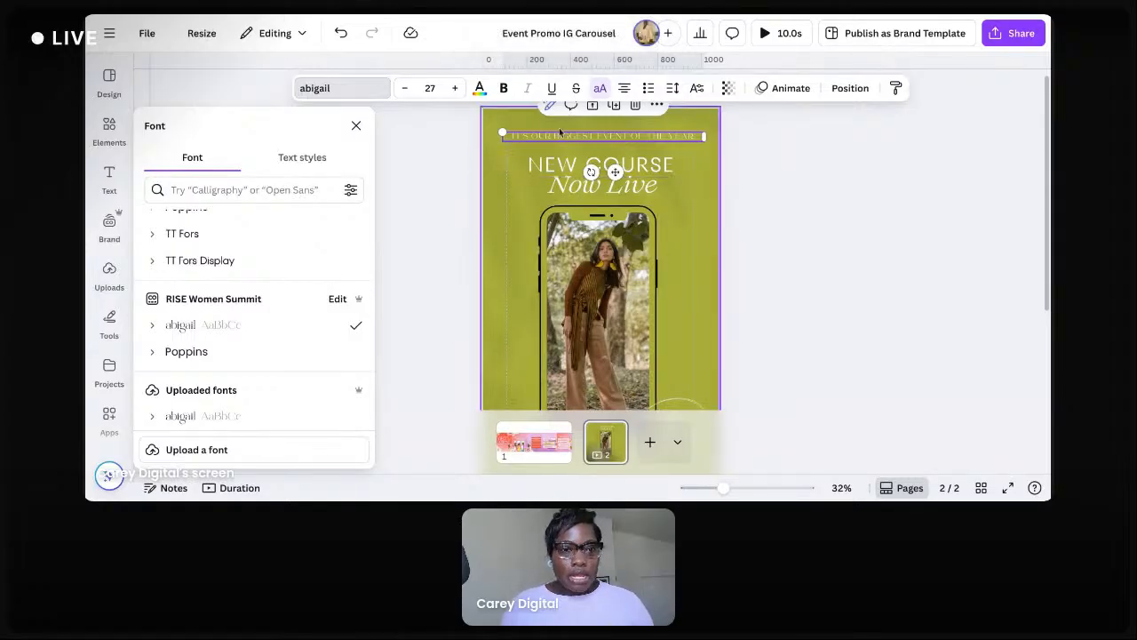
Change the "New Course" and "Now Live" headline texts to the brand font Poppins
click(664, 160)
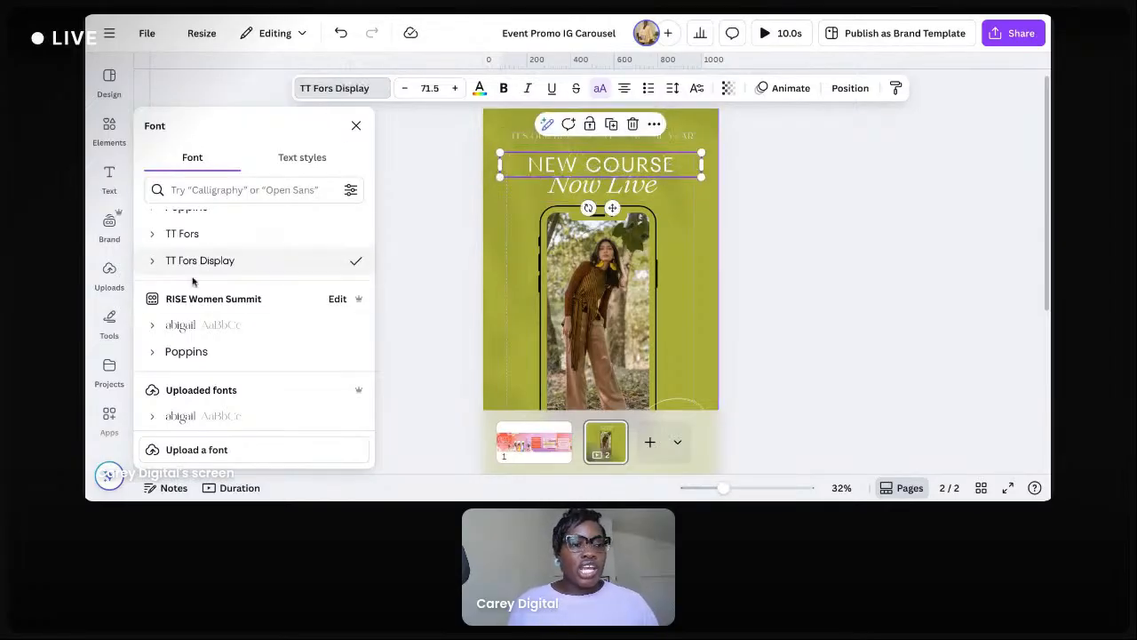
click(201, 351)
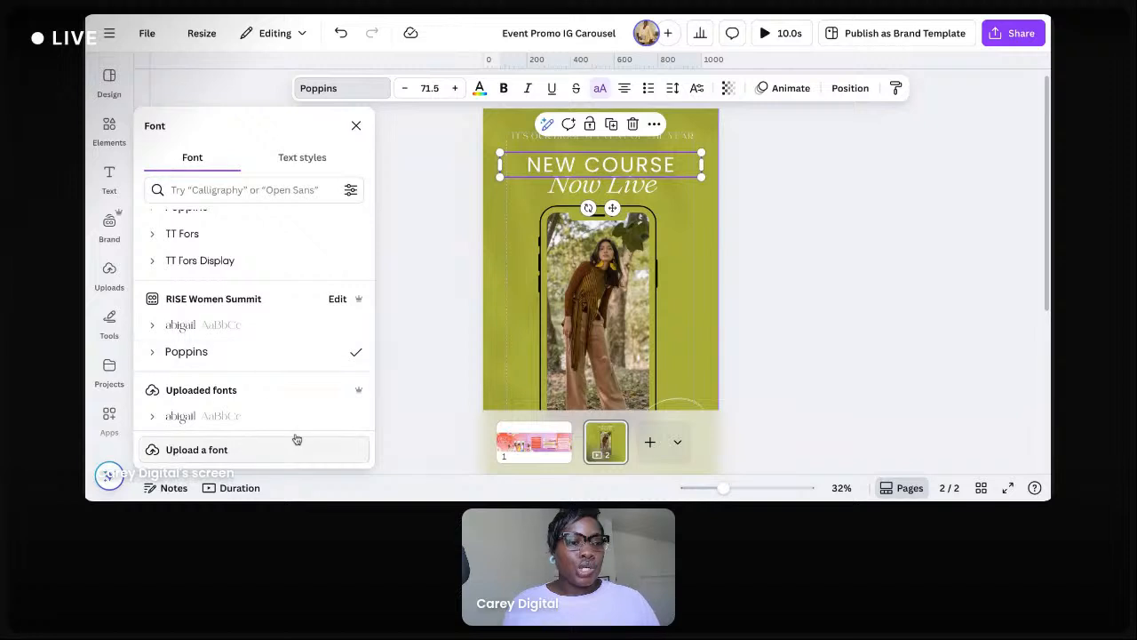
key(Tab)
click(222, 352)
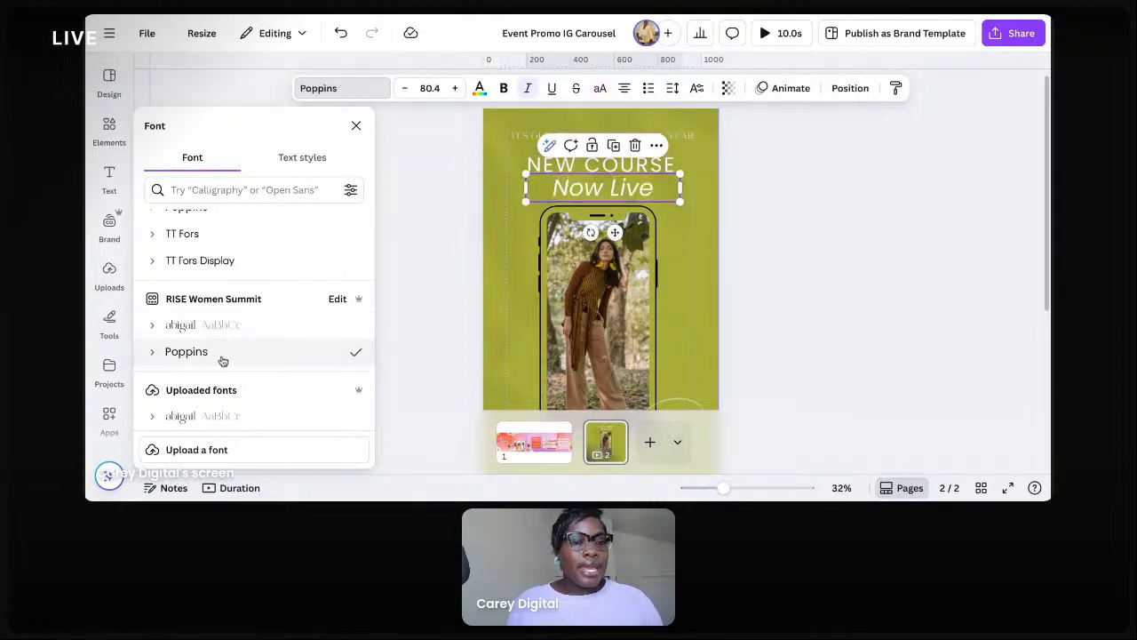
Restyle the "join now!" text near the phone frame in Poppins at font size 47
scroll(643, 271, down, 2)
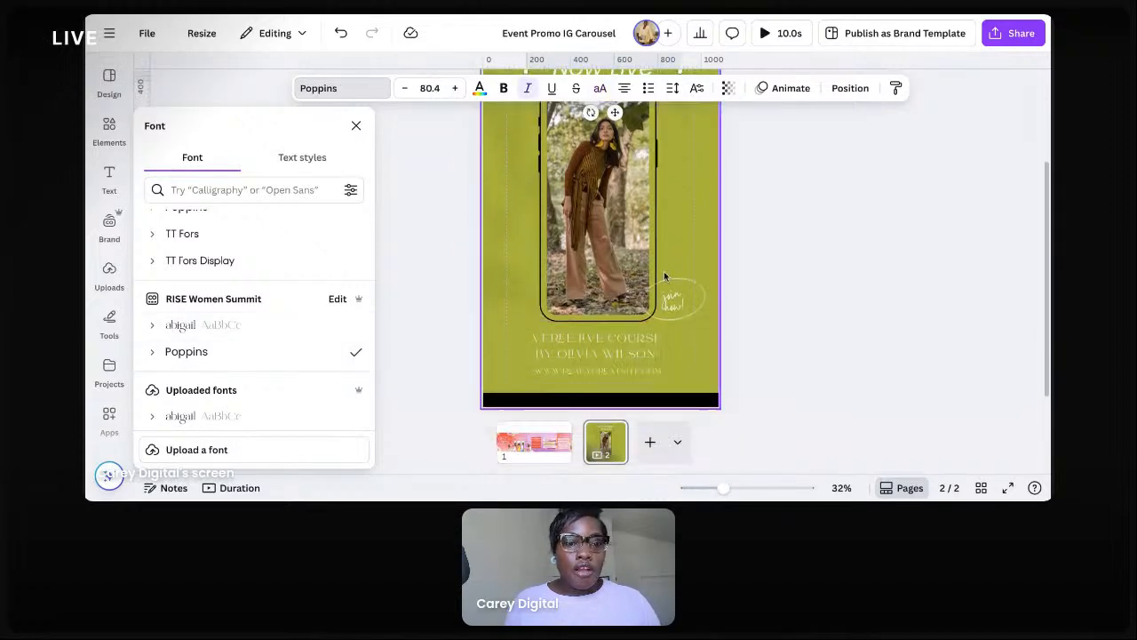
click(672, 299)
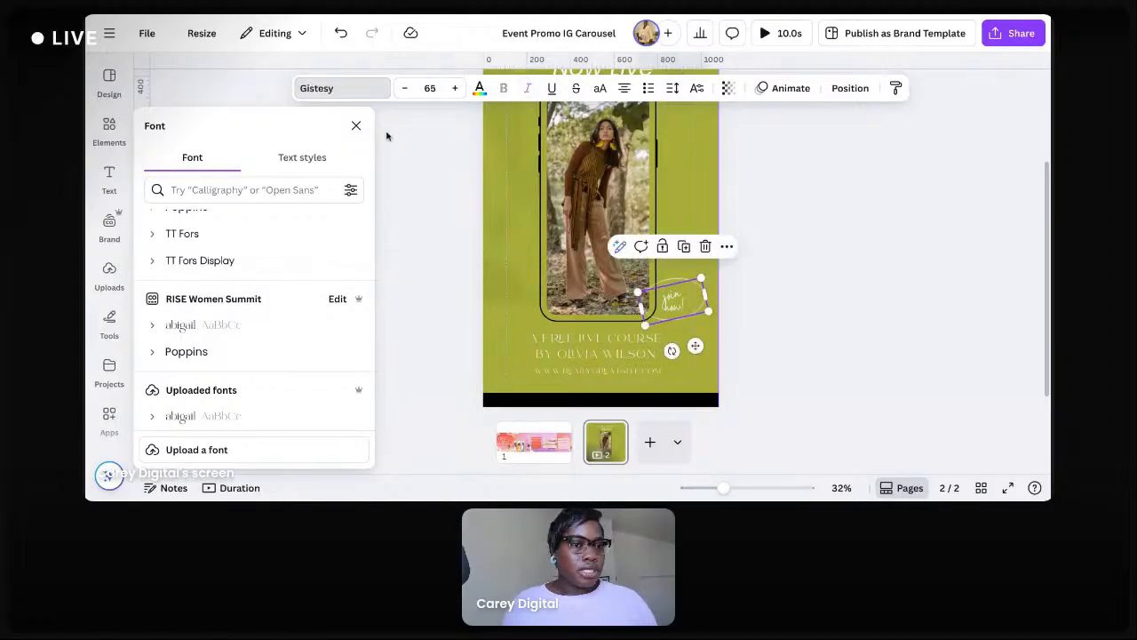
click(229, 327)
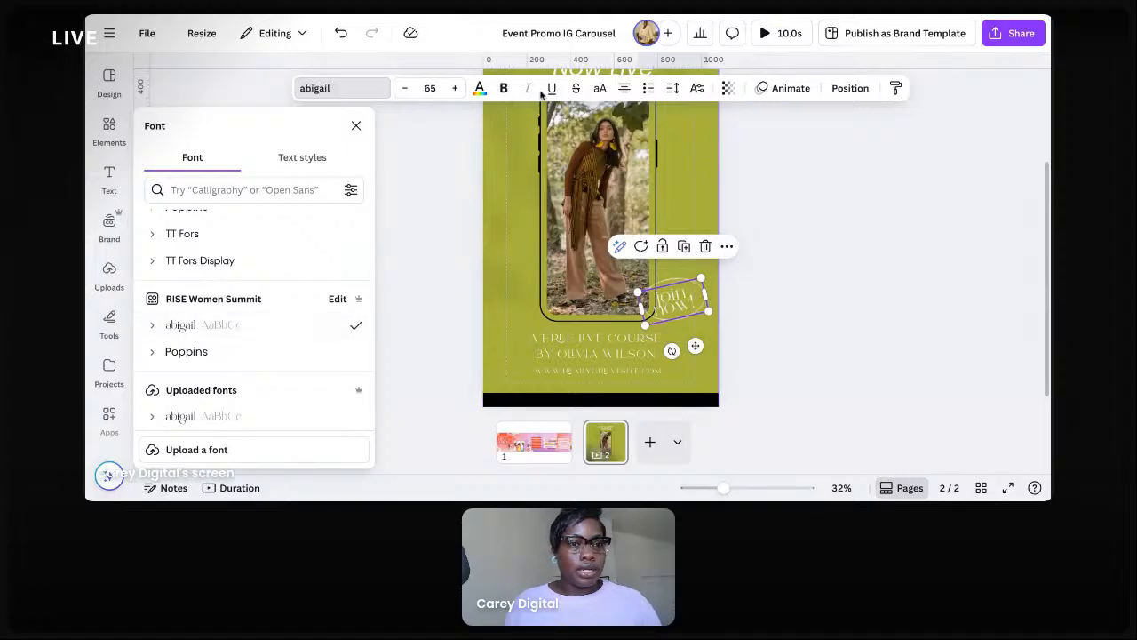
click(259, 357)
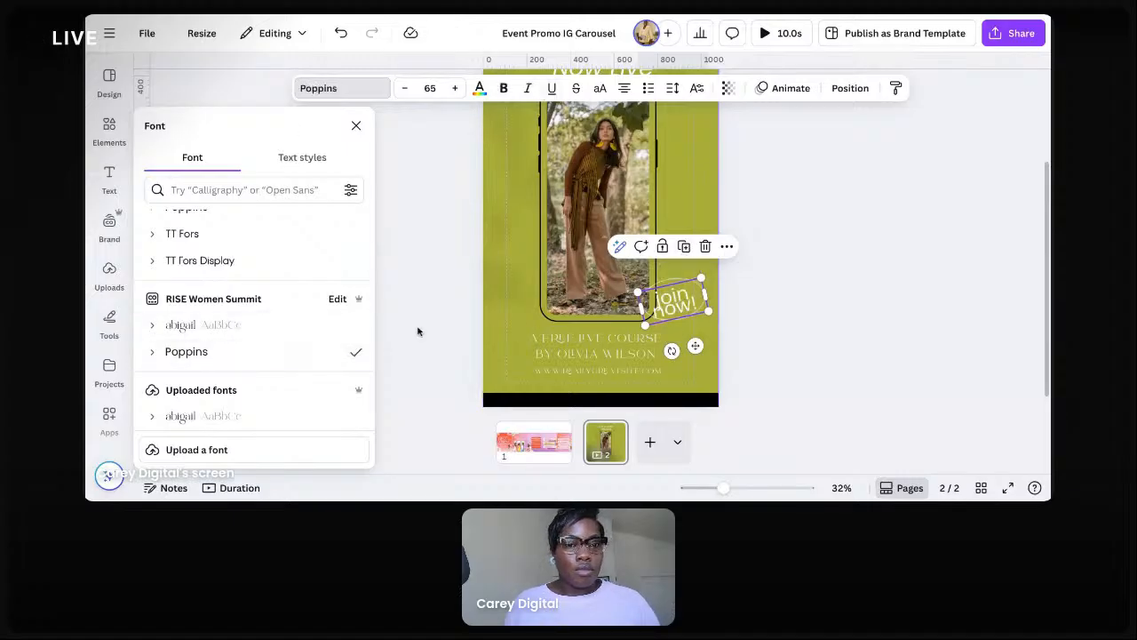
click(407, 88)
click(407, 88)
click(407, 88)
click(407, 88)
click(407, 88)
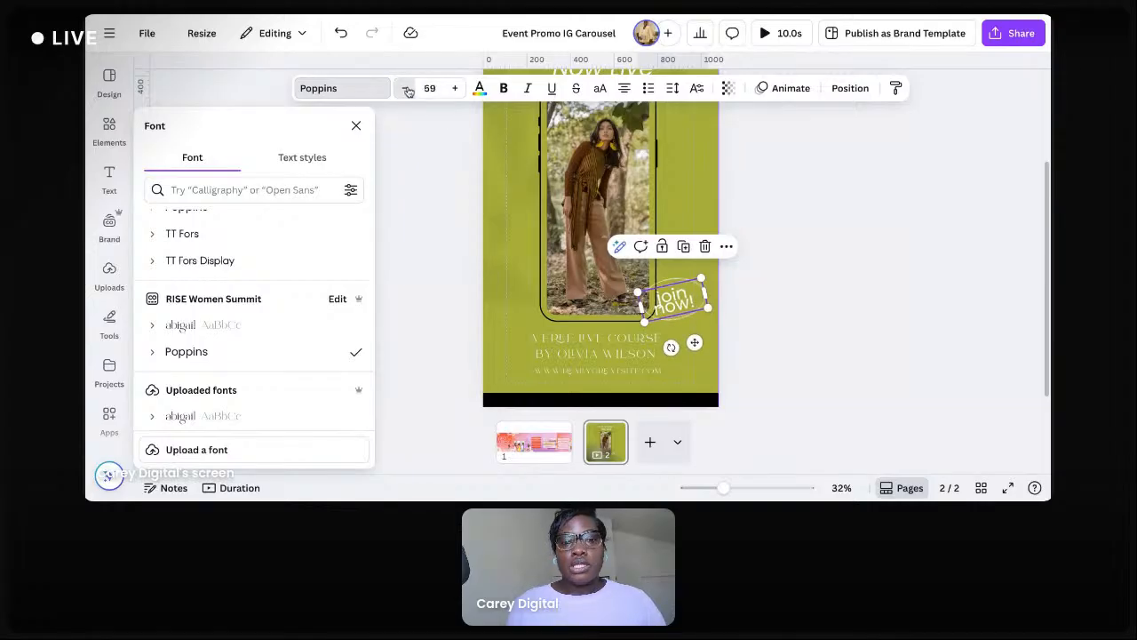
click(407, 88)
click(407, 88)
click(406, 88)
click(406, 88)
click(405, 88)
click(405, 87)
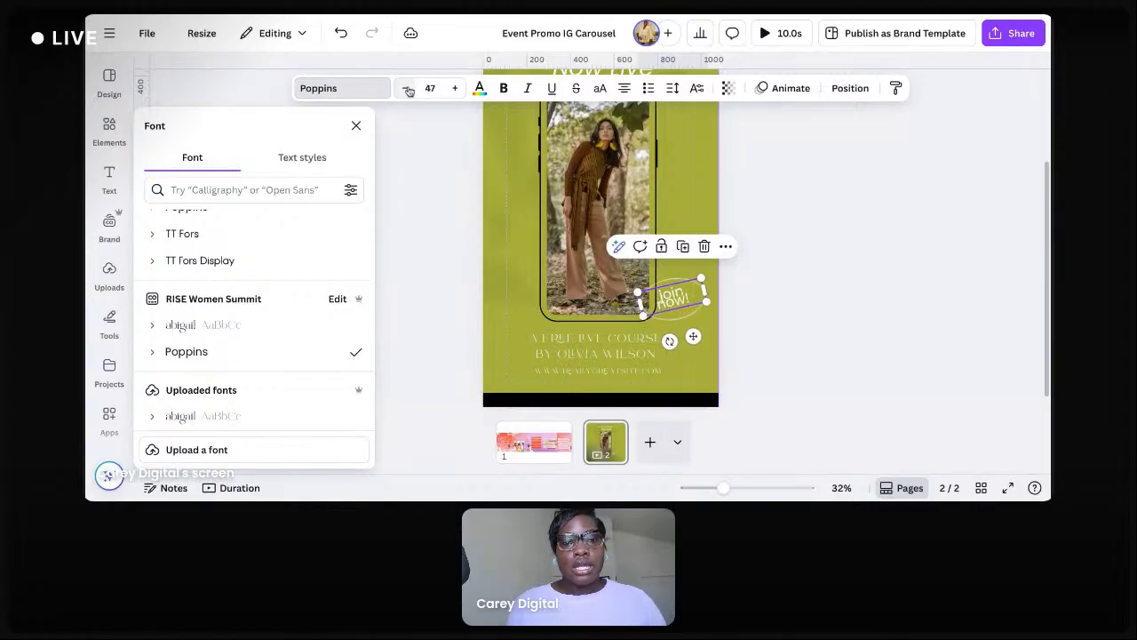
Delete the "join now!" text and the oval outline around it from the story page
click(689, 313)
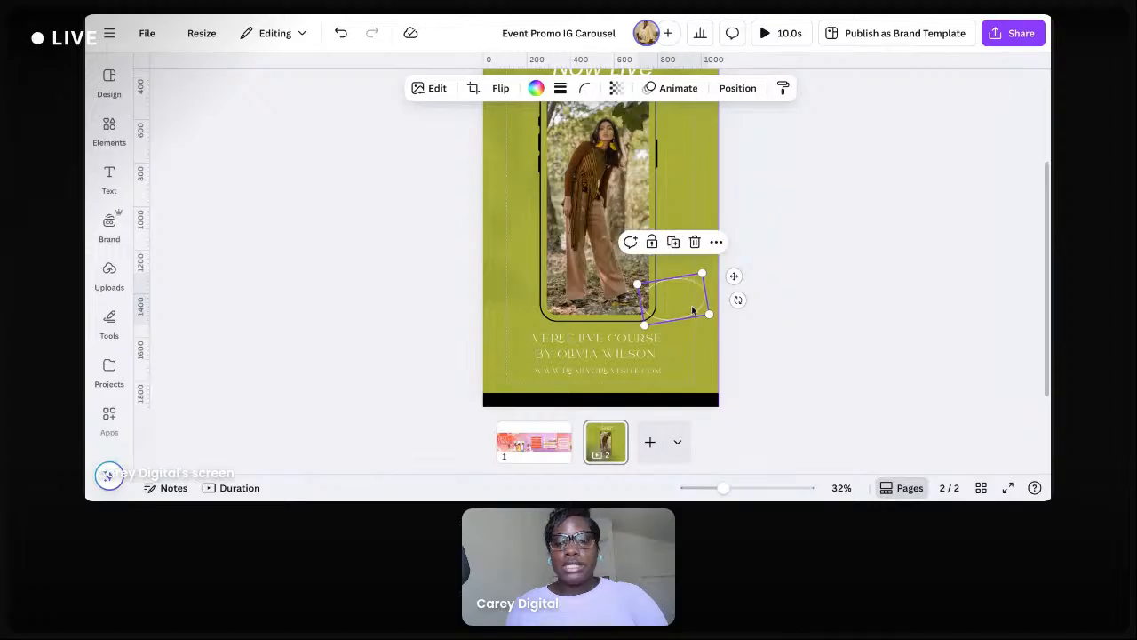
click(720, 279)
scroll(720, 275, up, 3)
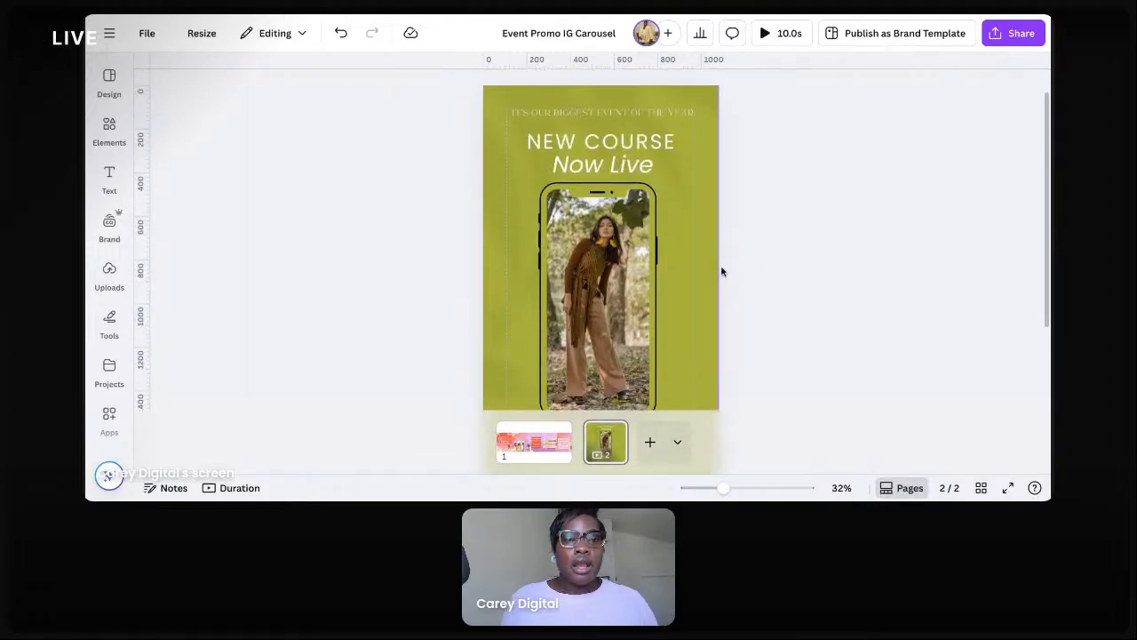
click(592, 134)
click(827, 224)
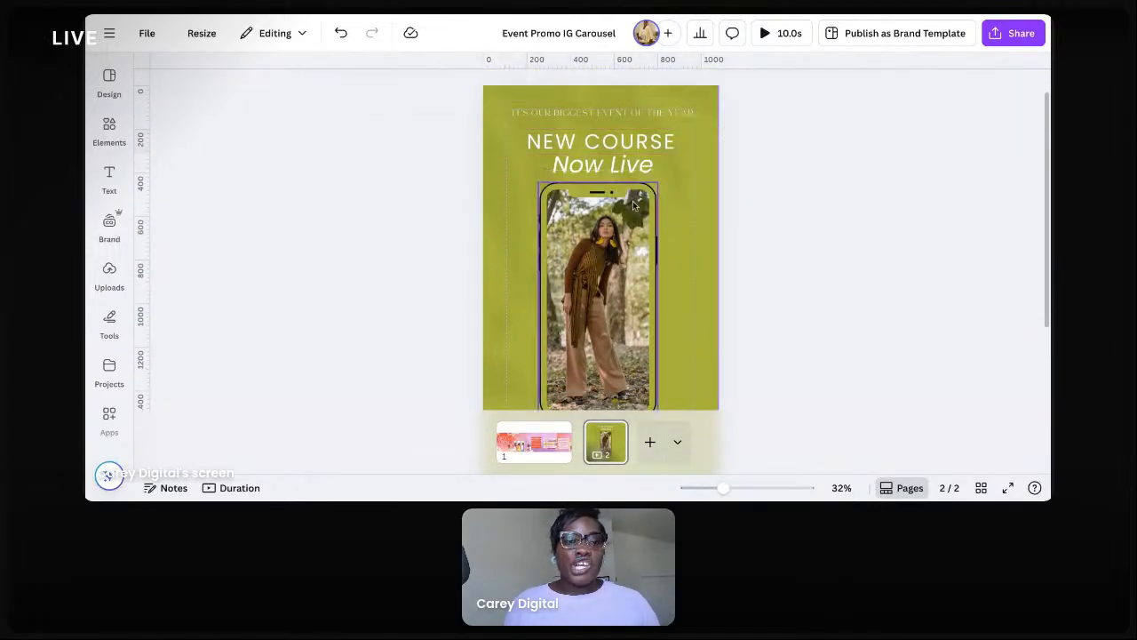
Wrap the "It's our biggest event of the year" text onto two lines and enlarge it to span most of the page width
click(678, 112)
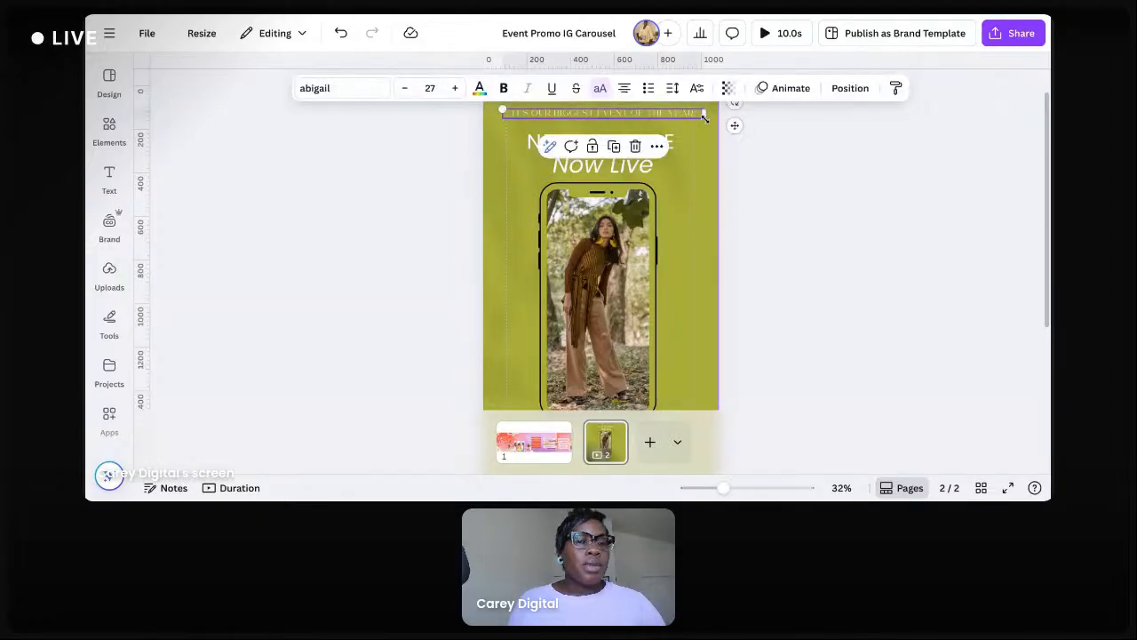
drag(708, 115, 621, 111)
click(656, 144)
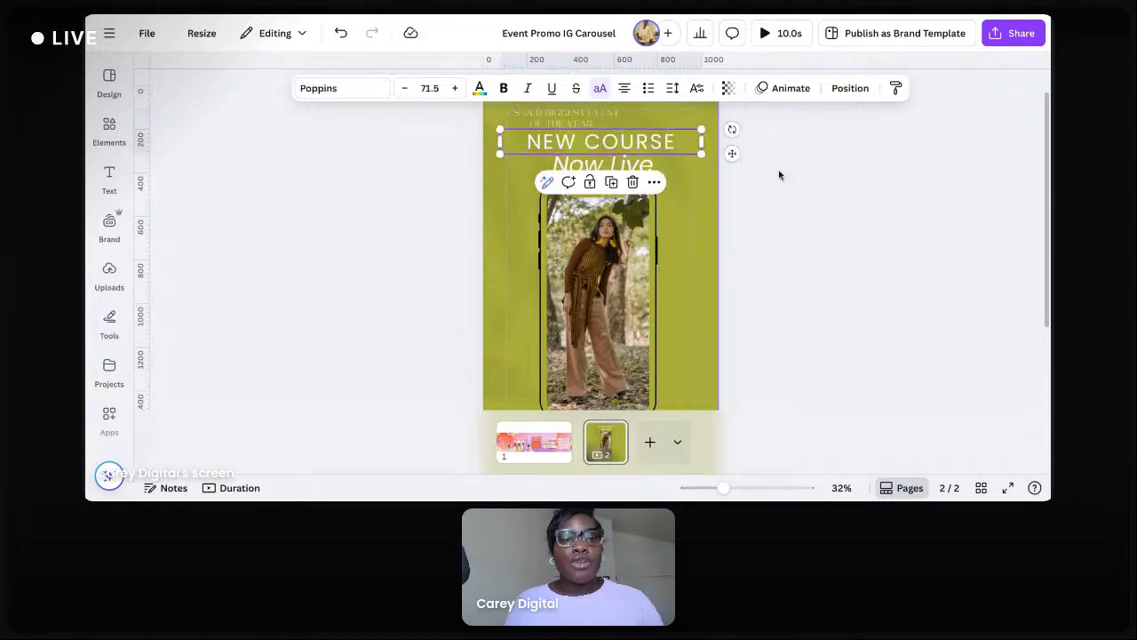
click(780, 175)
click(633, 145)
click(613, 122)
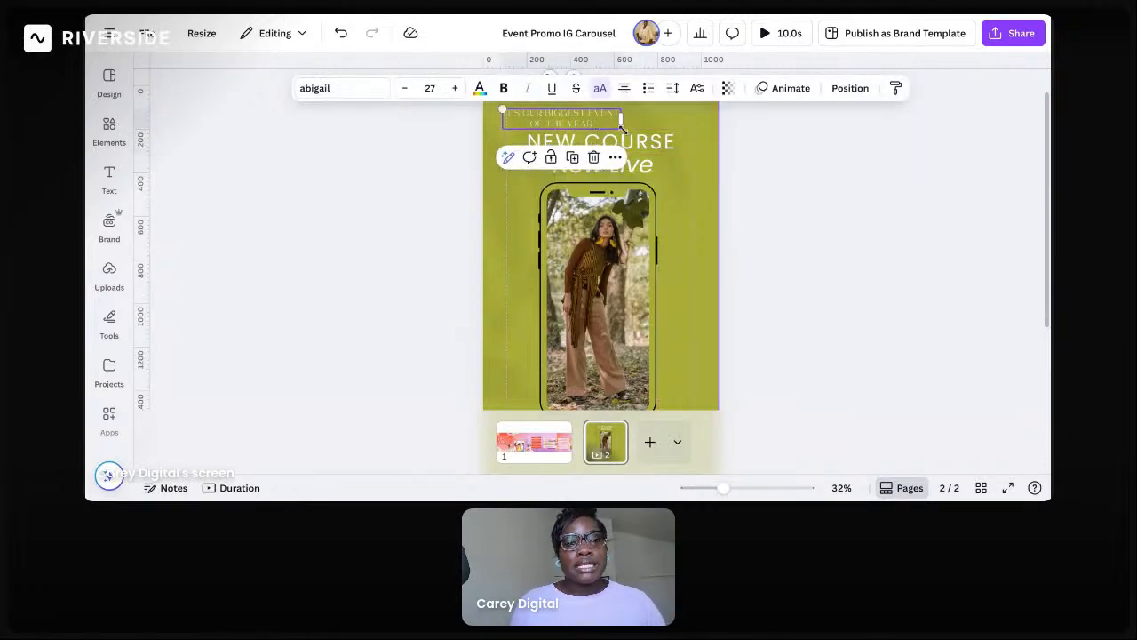
drag(621, 130, 700, 130)
Delete the "Now Live" and "New Course" headline texts above the phone frame
click(658, 161)
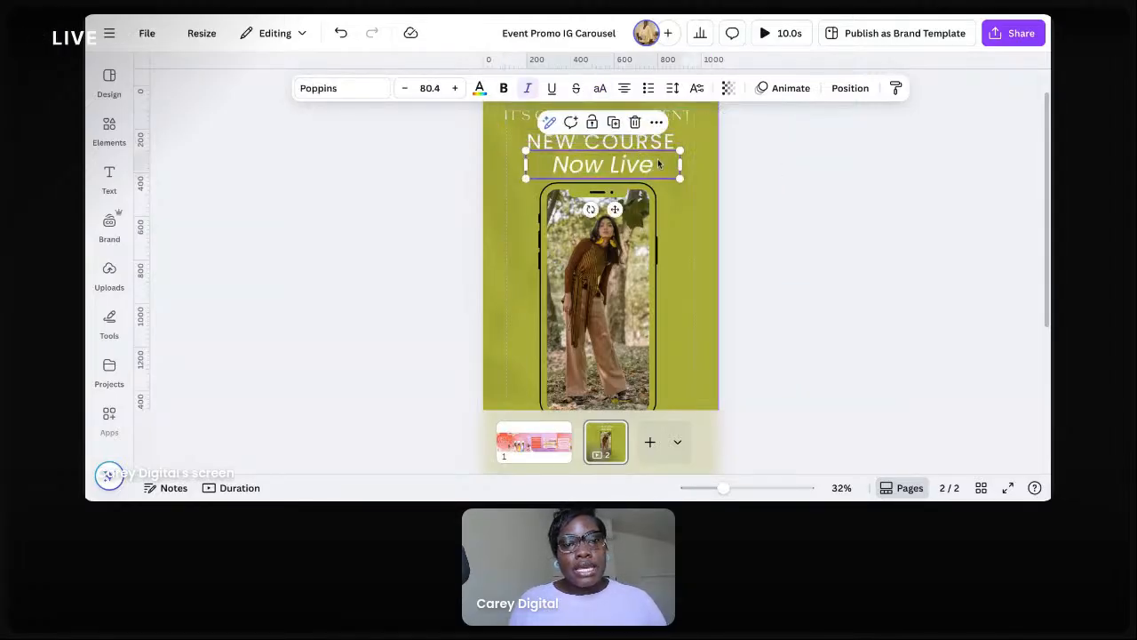
key(Delete)
click(653, 147)
key(Delete)
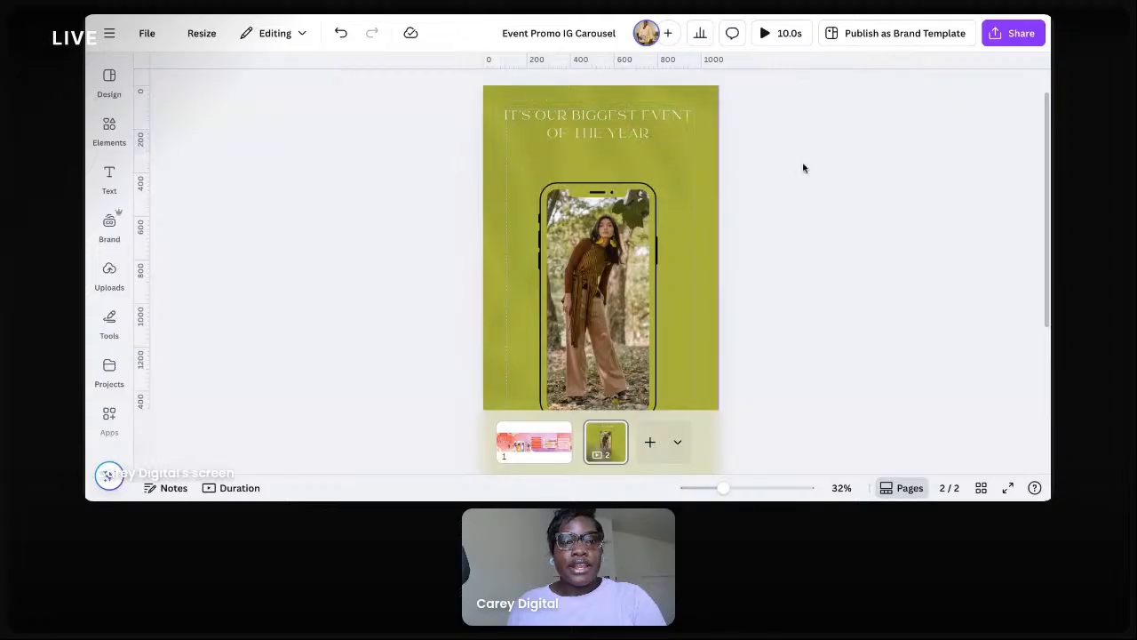
Narrow the "It's our biggest event of the year" text box slightly so the line breaks after "biggest"
click(639, 131)
mouse_move(695, 124)
mouse_down()
mouse_move(722, 123)
mouse_move(696, 118)
mouse_up()
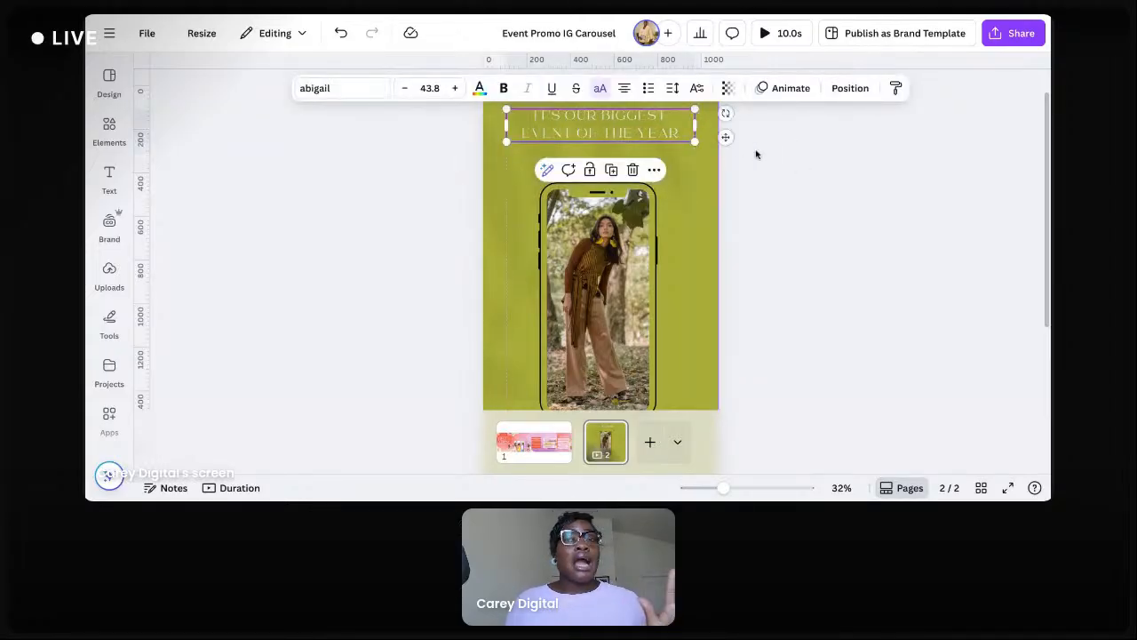
click(783, 161)
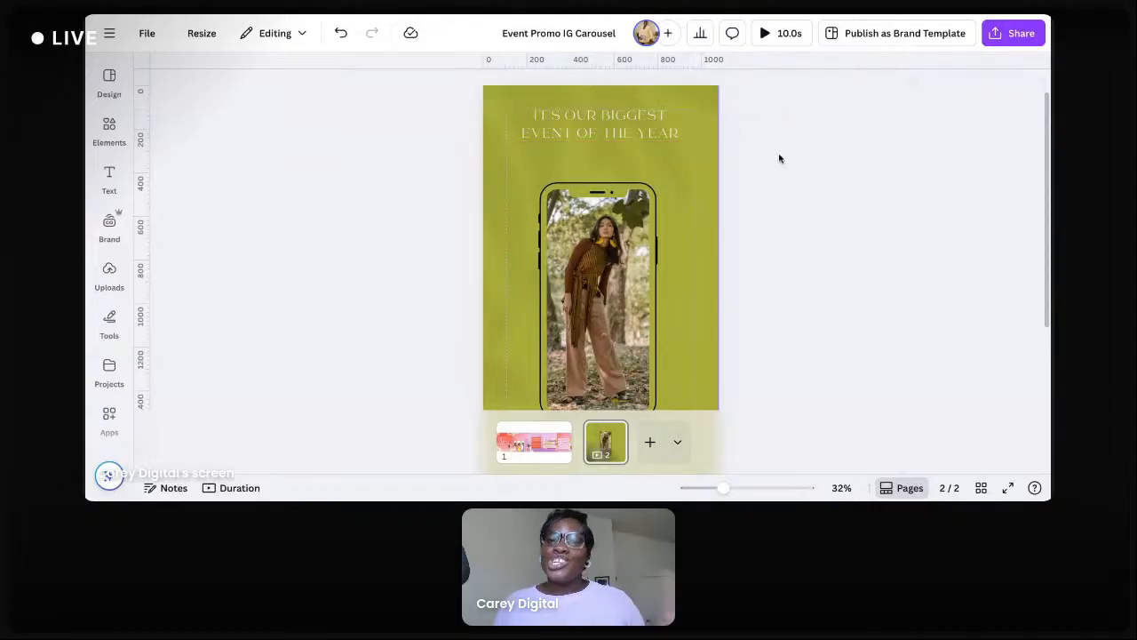
scroll(781, 158, down, 3)
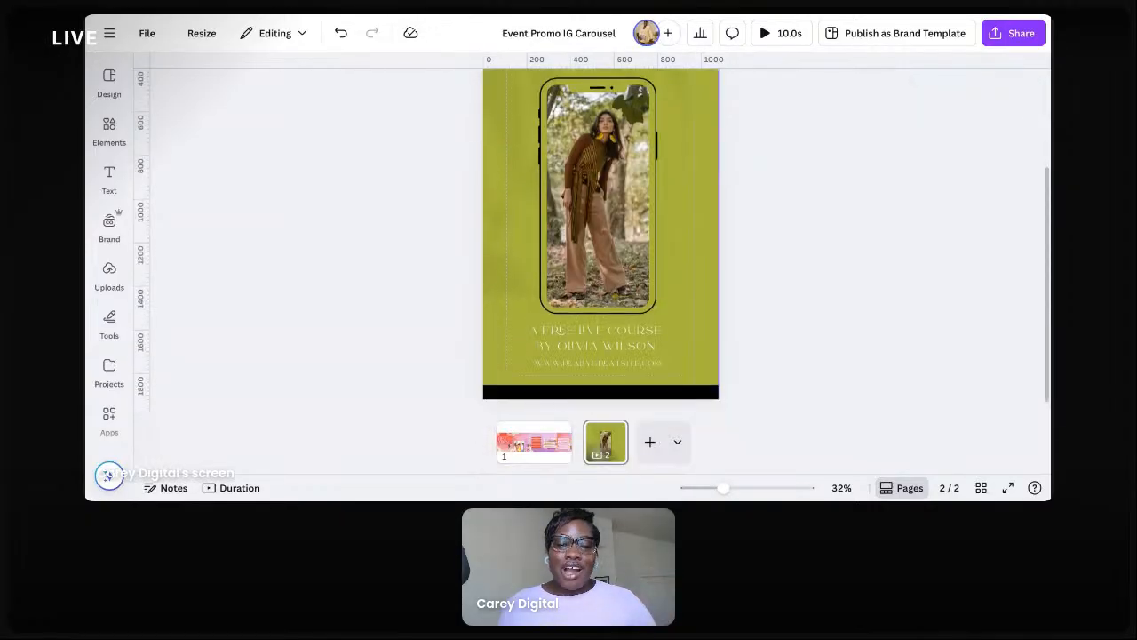
scroll(789, 184, up, 3)
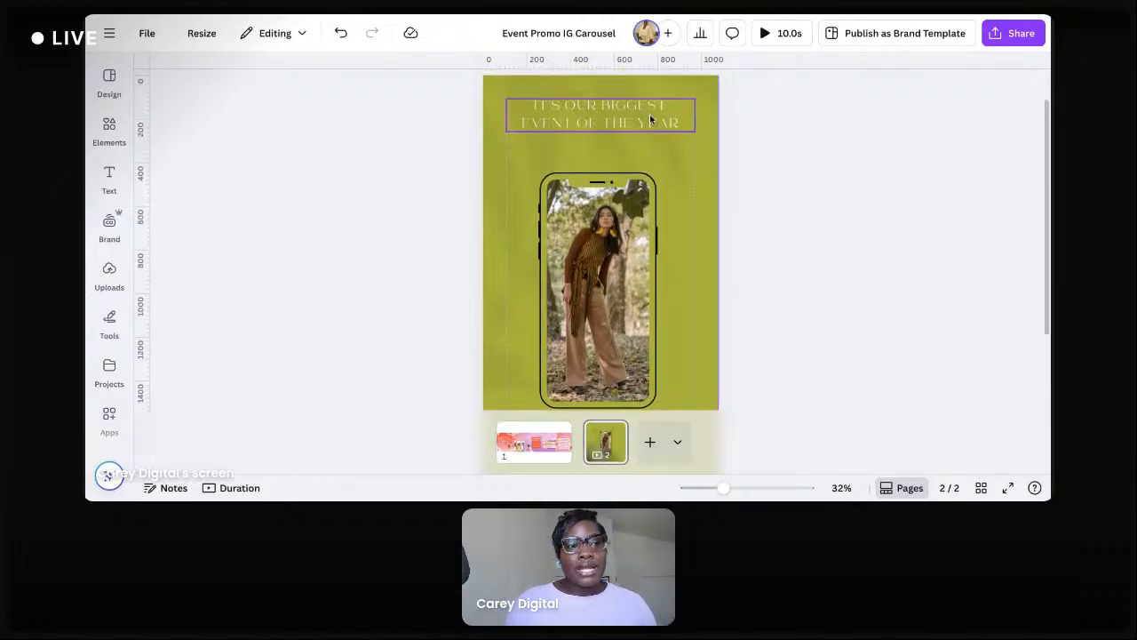
Replace the phone frame's photo with the yellow dress and pink blazer image from the brand's RISE Women's Summit photo folder
click(636, 234)
scroll(623, 205, down, 1)
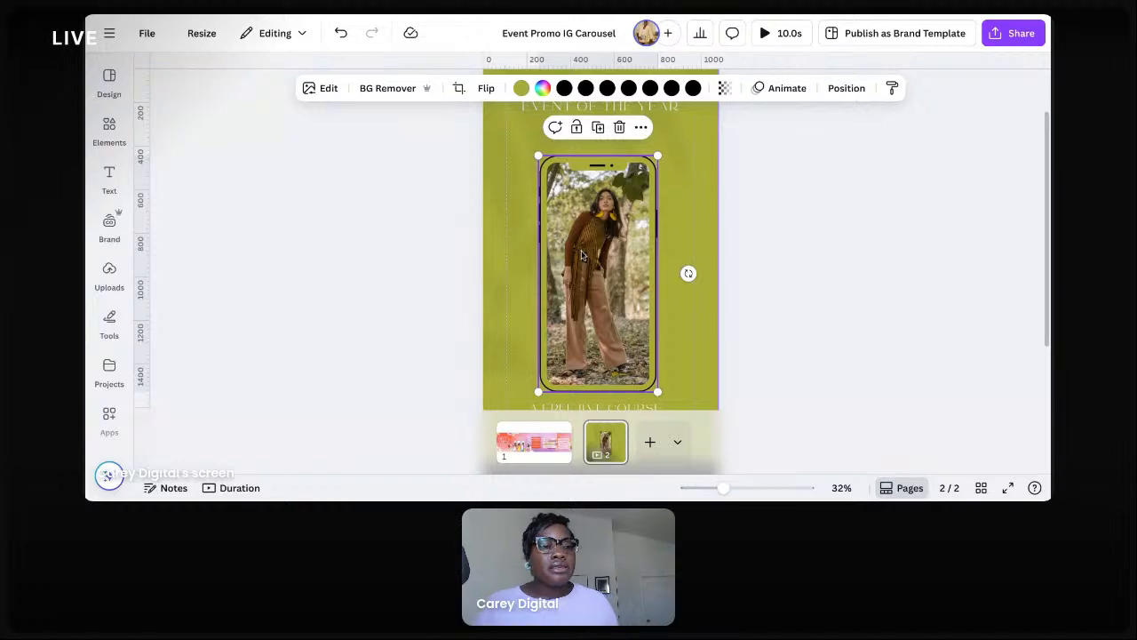
click(115, 228)
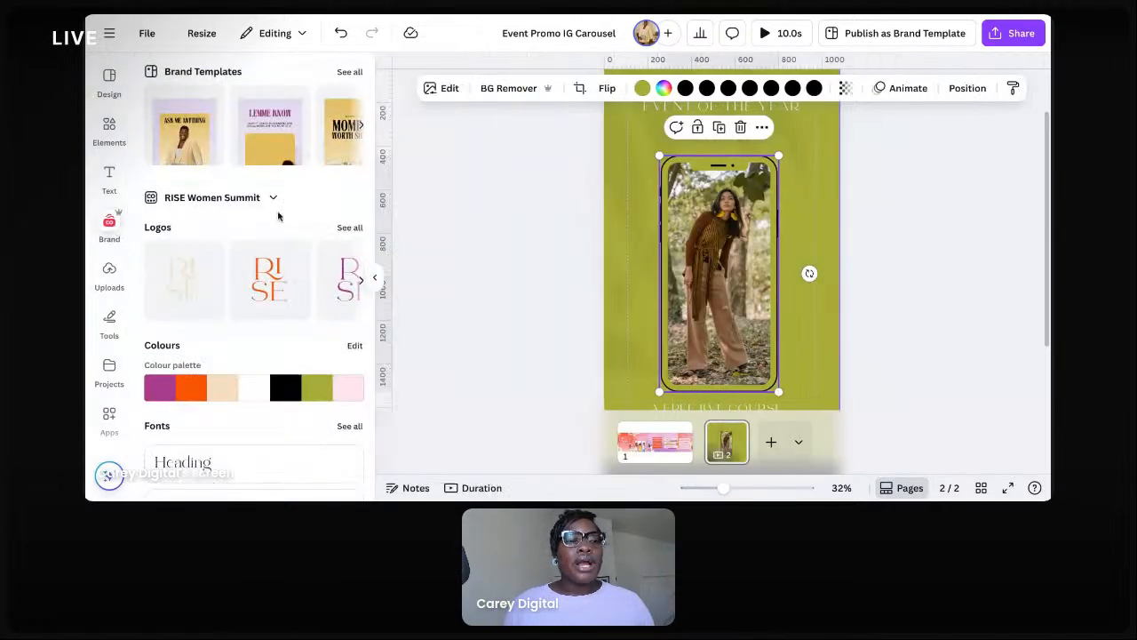
scroll(285, 235, down, 5)
scroll(290, 246, down, 3)
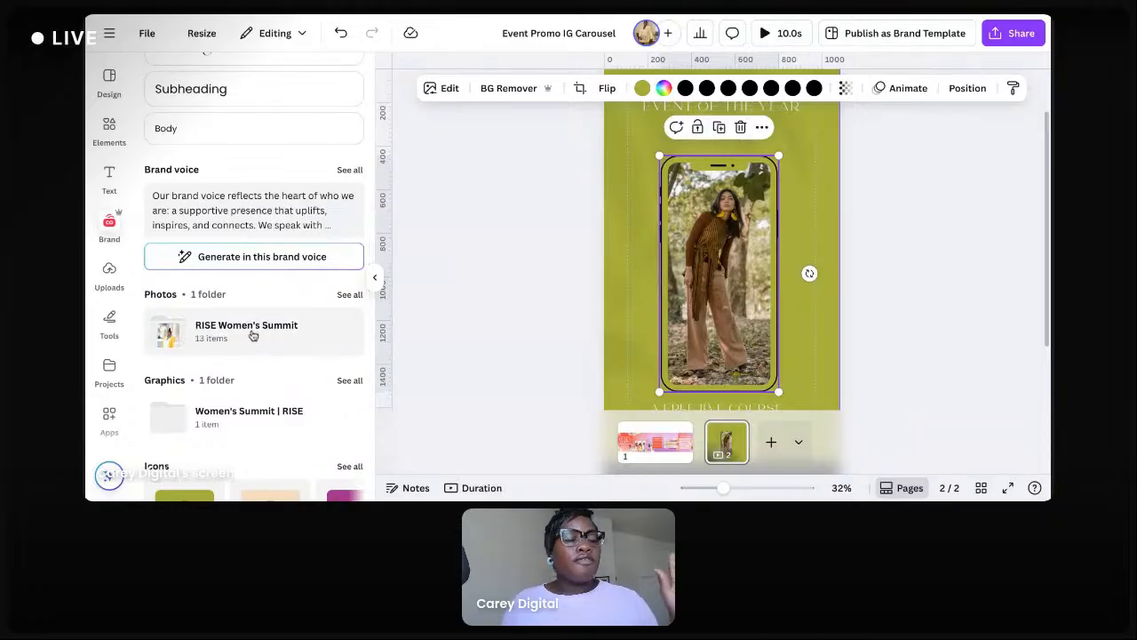
click(252, 335)
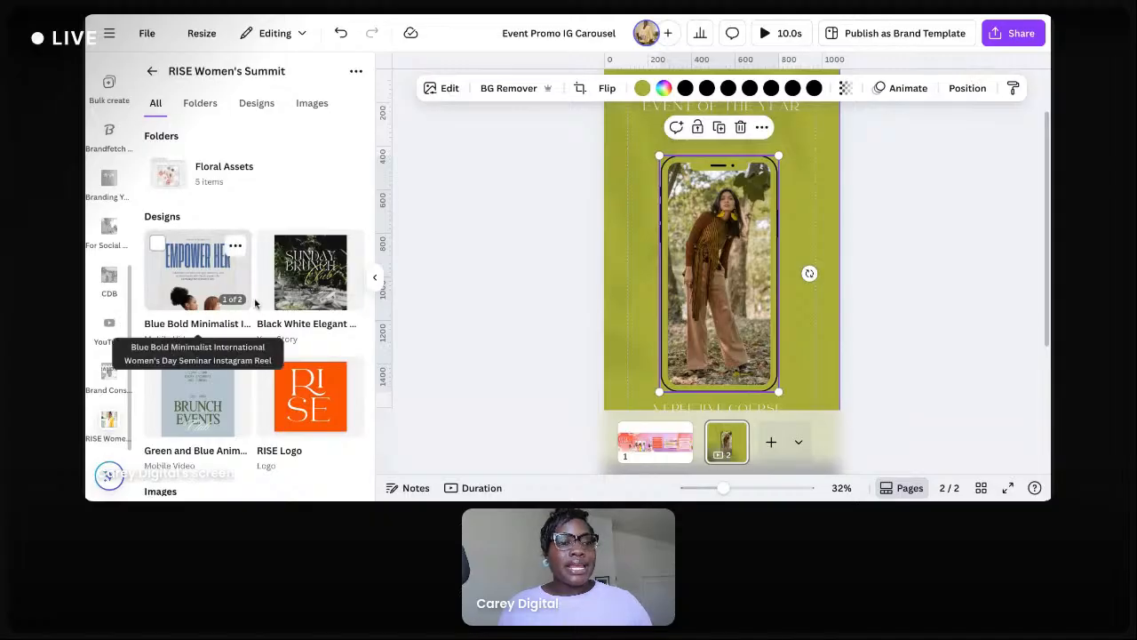
scroll(270, 213, down, 5)
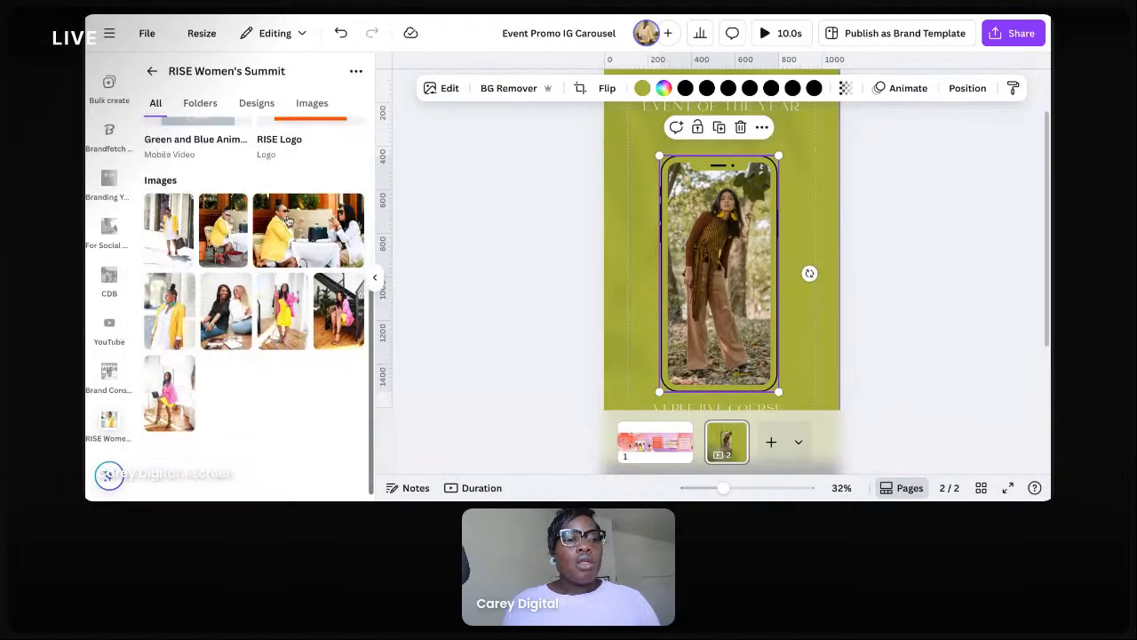
click(282, 311)
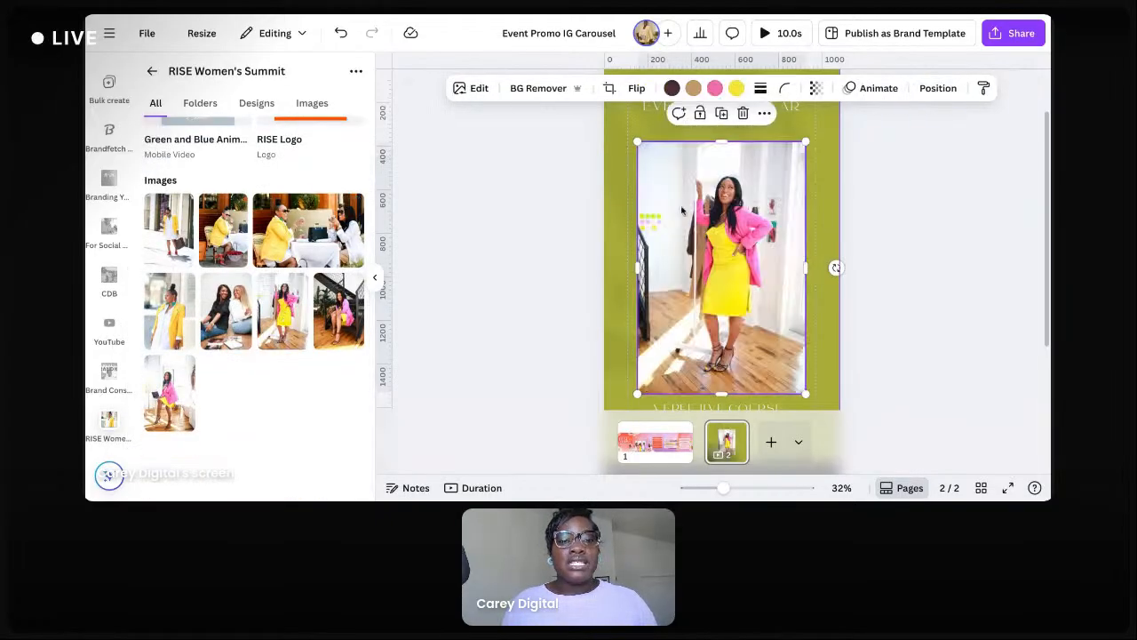
drag(683, 209, 748, 235)
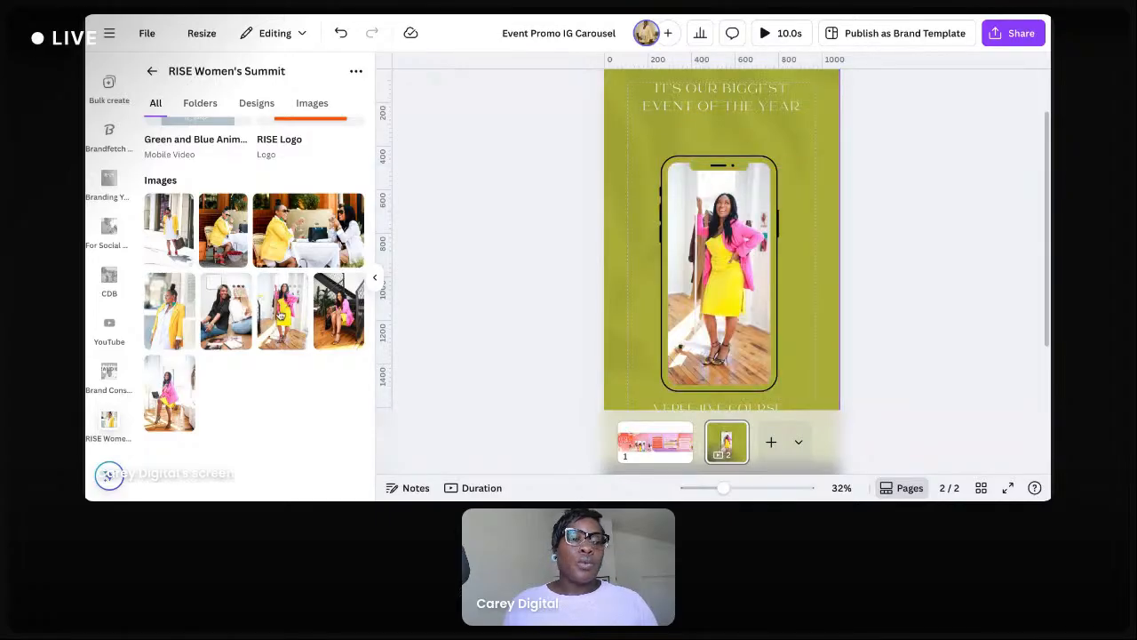
drag(281, 316, 753, 327)
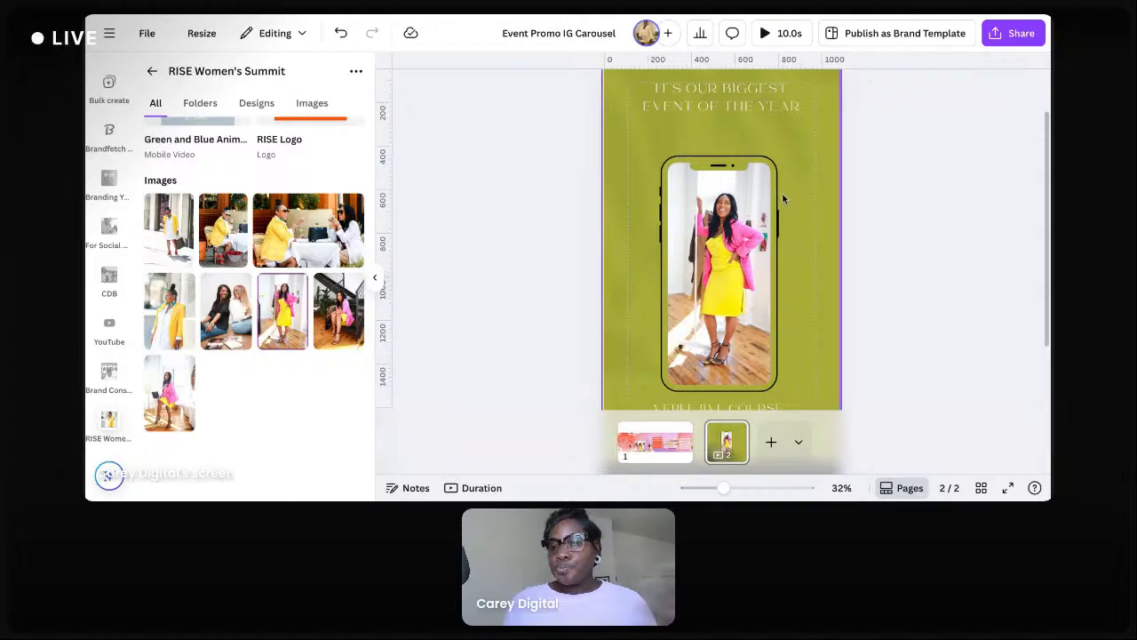
click(754, 171)
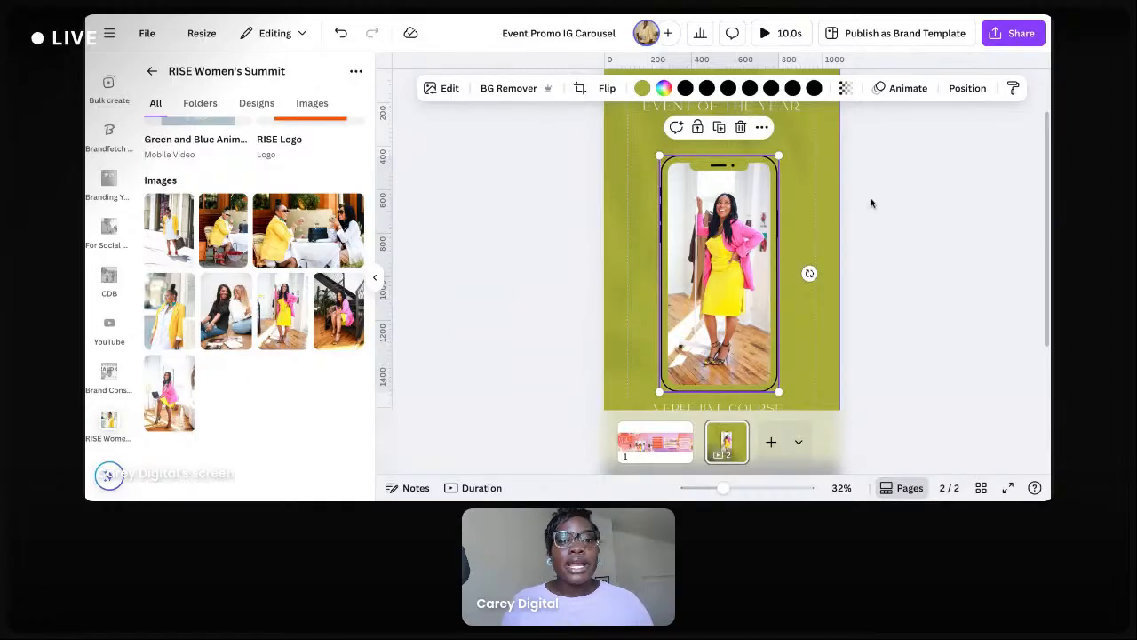
click(861, 266)
Move the "It's our biggest event of the year" text slightly lower, above the phone frame
scroll(806, 214, down, 1)
scroll(806, 213, up, 2)
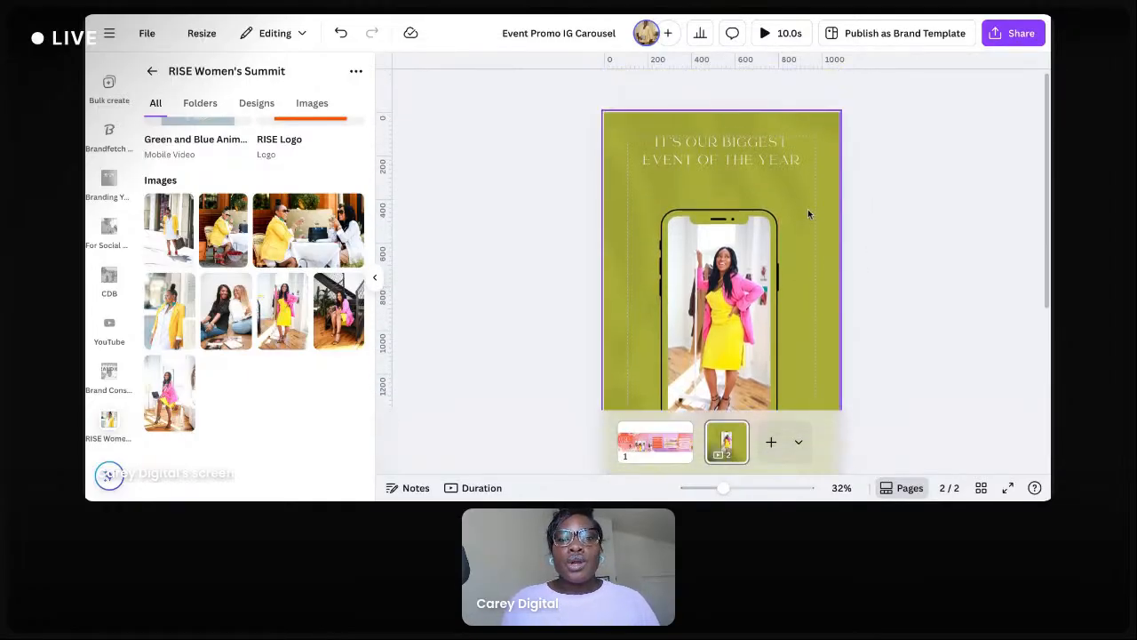
click(717, 149)
drag(718, 153, 718, 148)
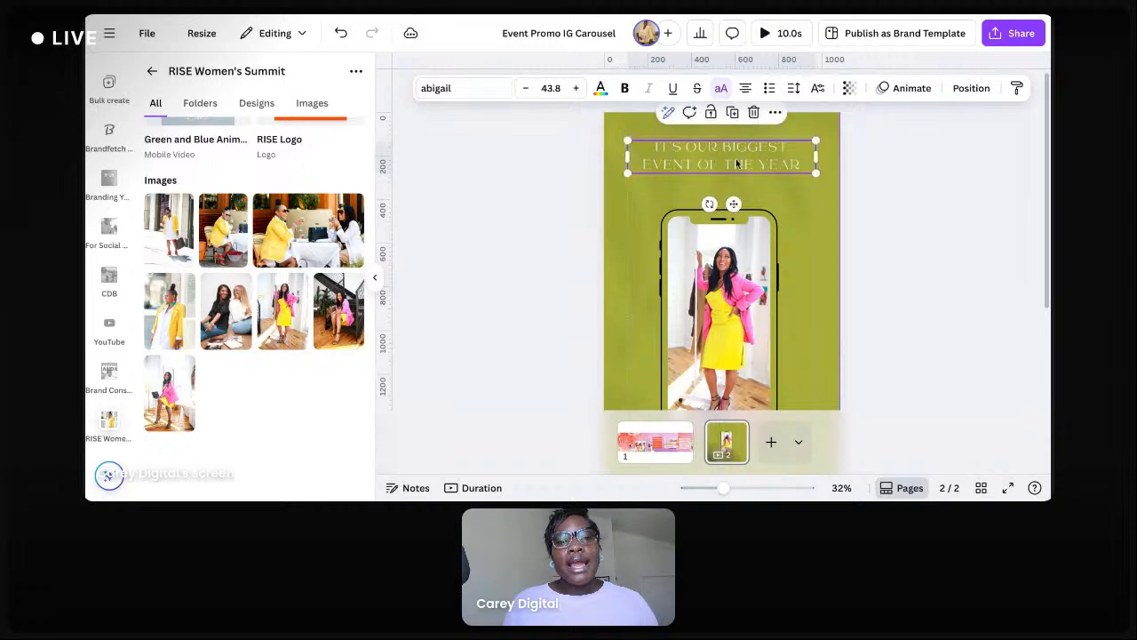
Add the first floral image from the Floral Assets folder and place it partly off the page's upper-left corner
scroll(285, 203, up, 5)
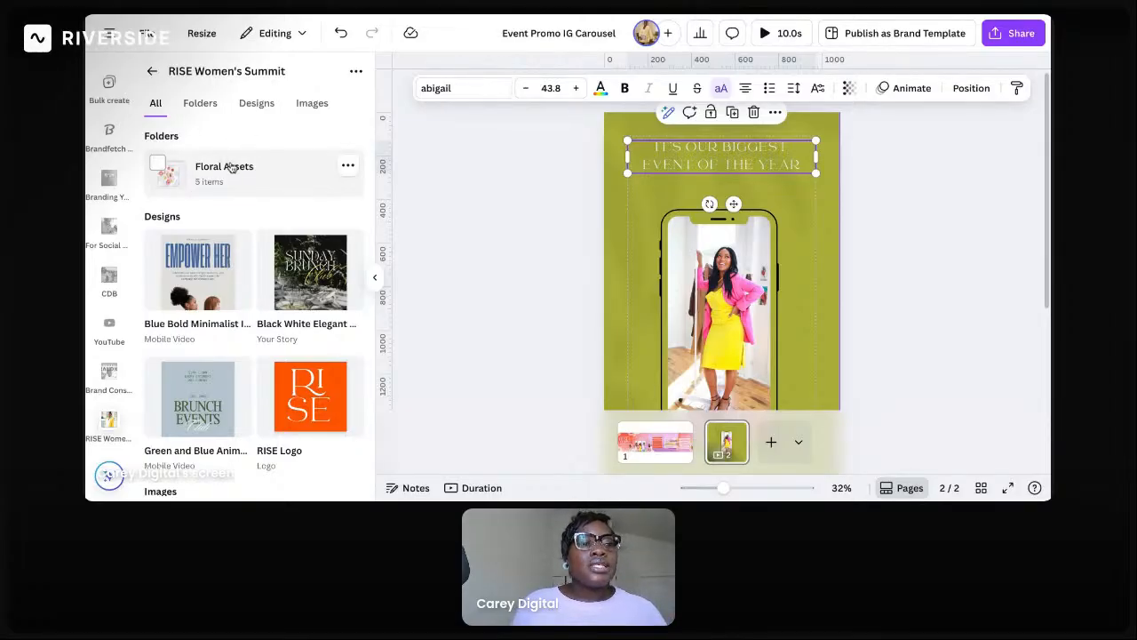
click(230, 167)
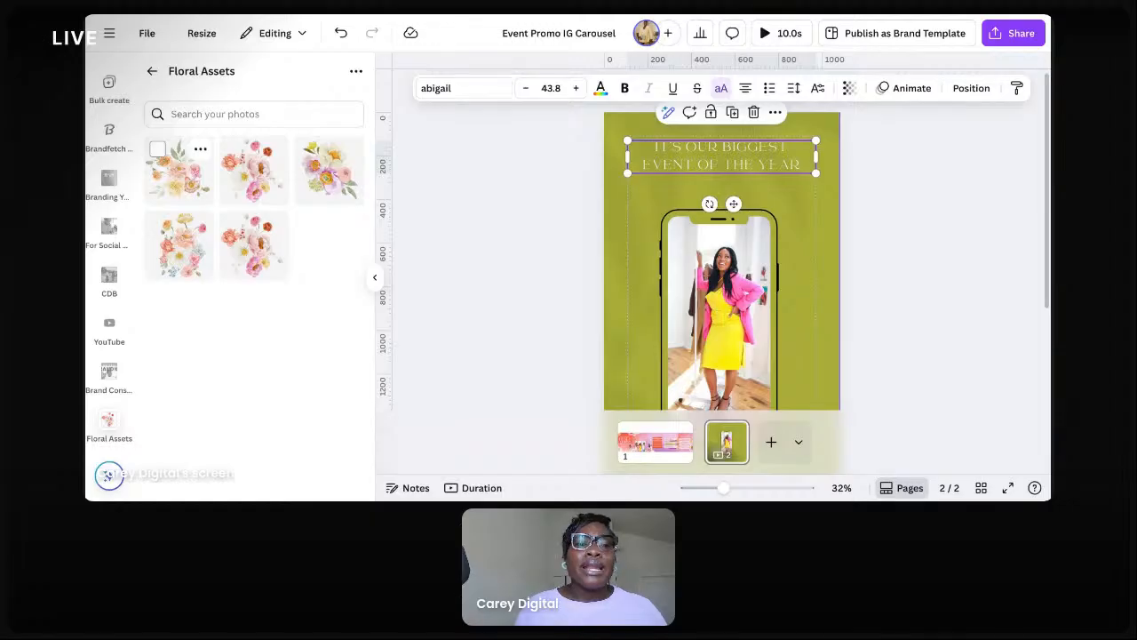
click(179, 153)
drag(725, 332, 629, 125)
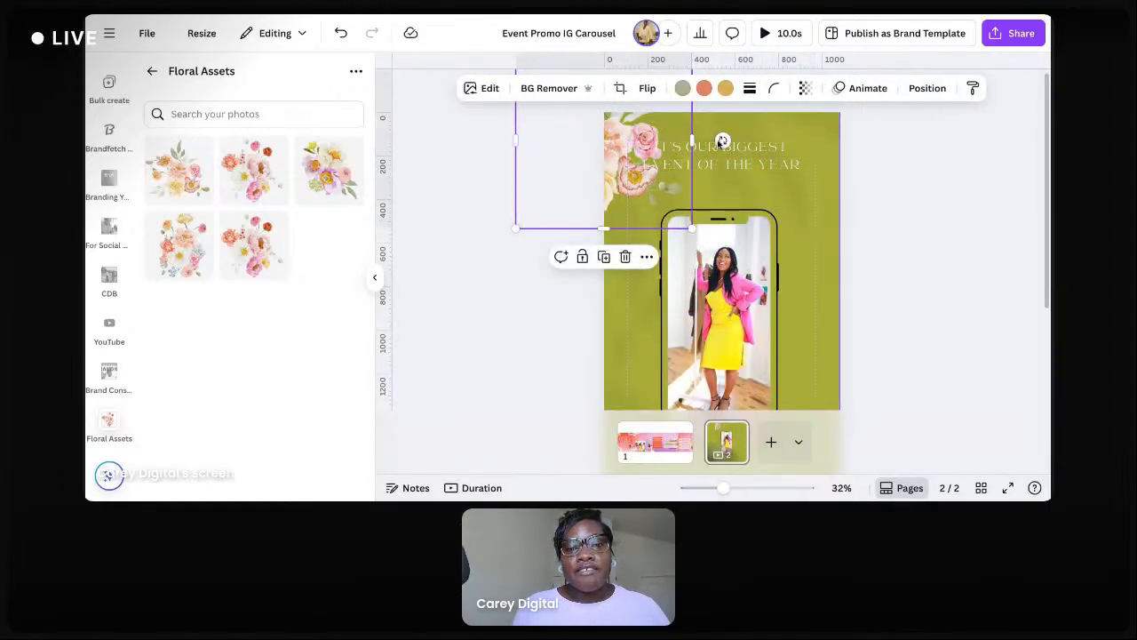
Rotate the upper-left floral image, and add the third Floral Assets image partly off the page's lower-right edge
drag(720, 139, 702, 209)
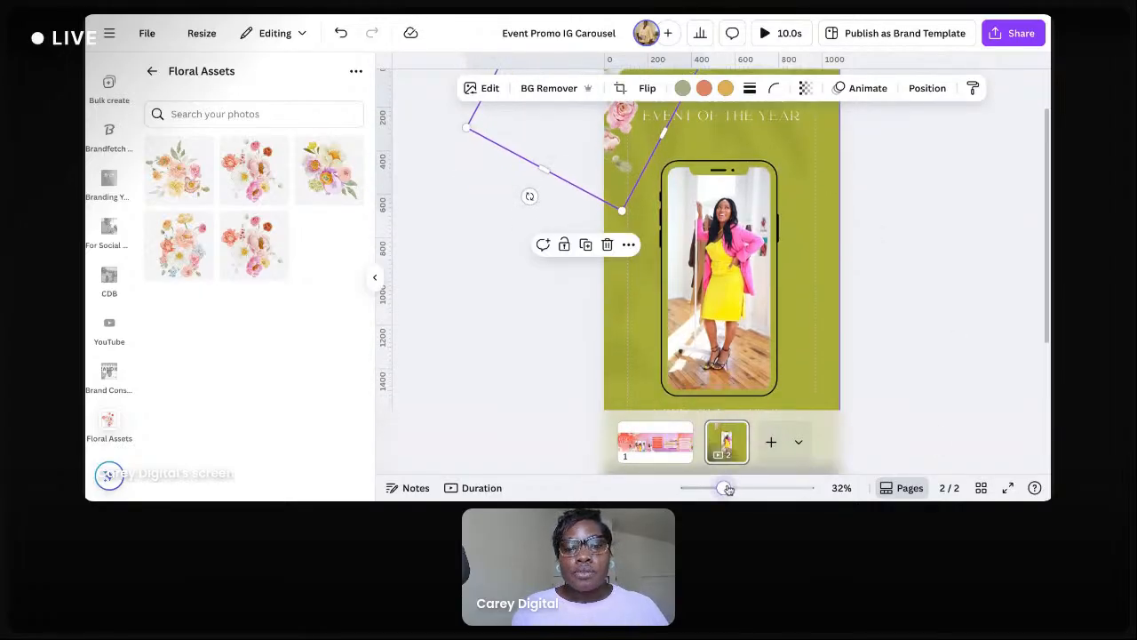
drag(725, 487, 716, 488)
click(312, 178)
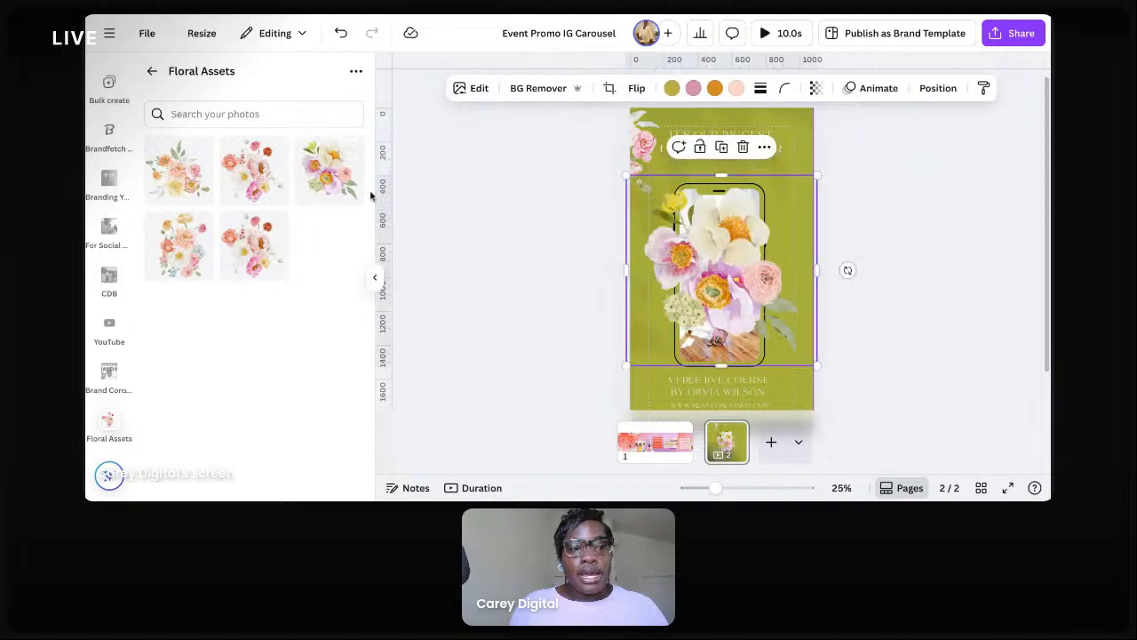
drag(718, 278, 813, 323)
click(879, 228)
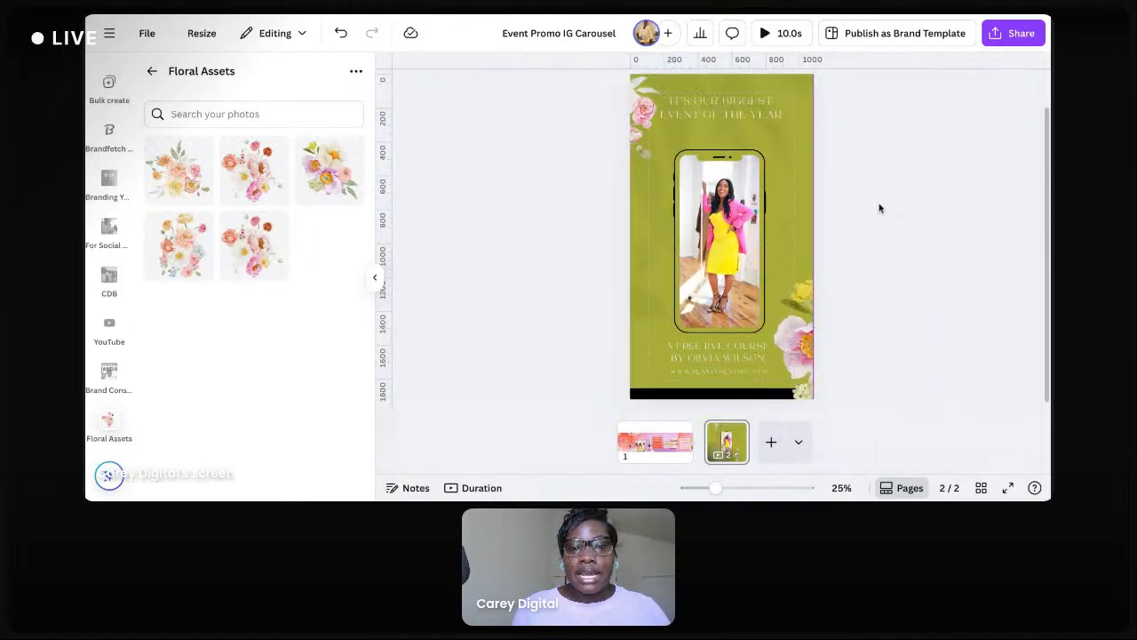
Set the font size of the "It's our biggest event of the year" text to 56
click(750, 129)
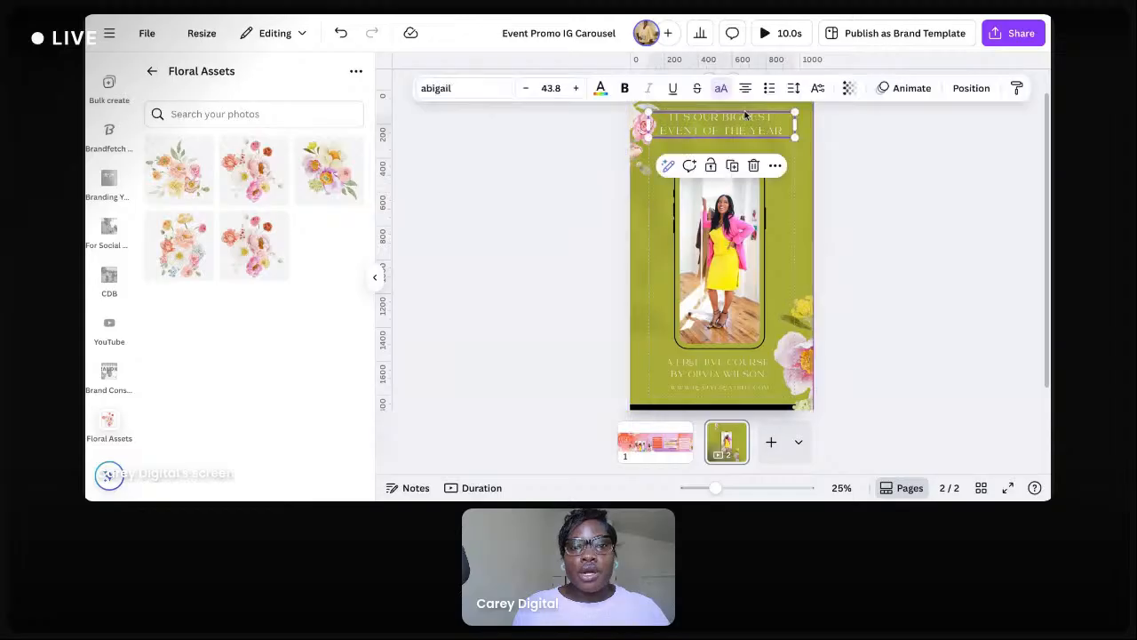
click(558, 89)
click(548, 335)
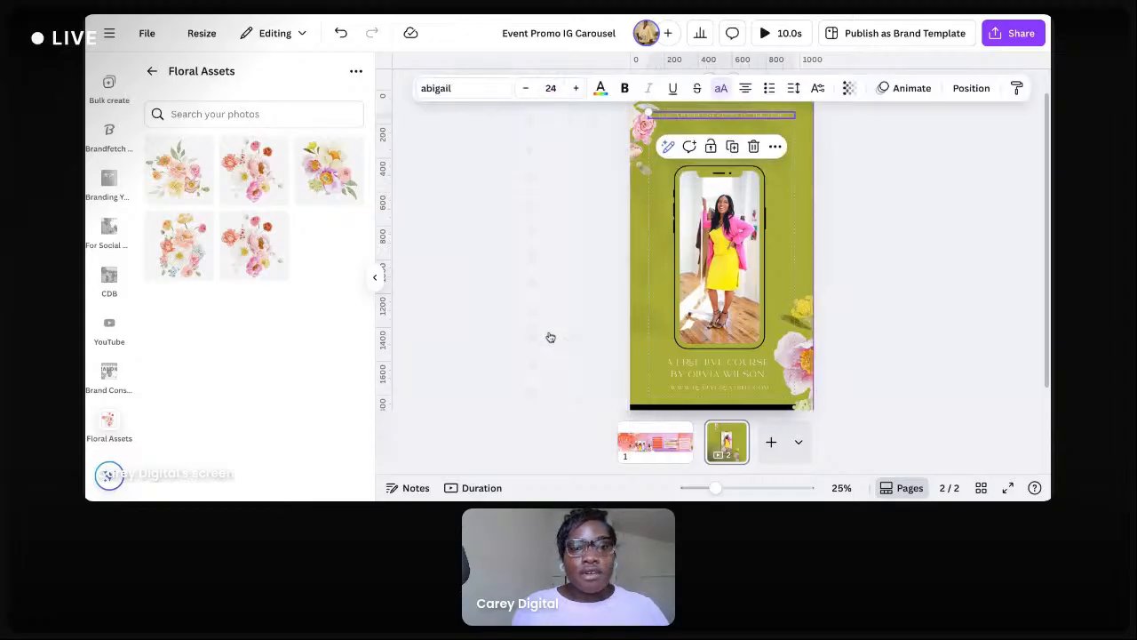
click(551, 88)
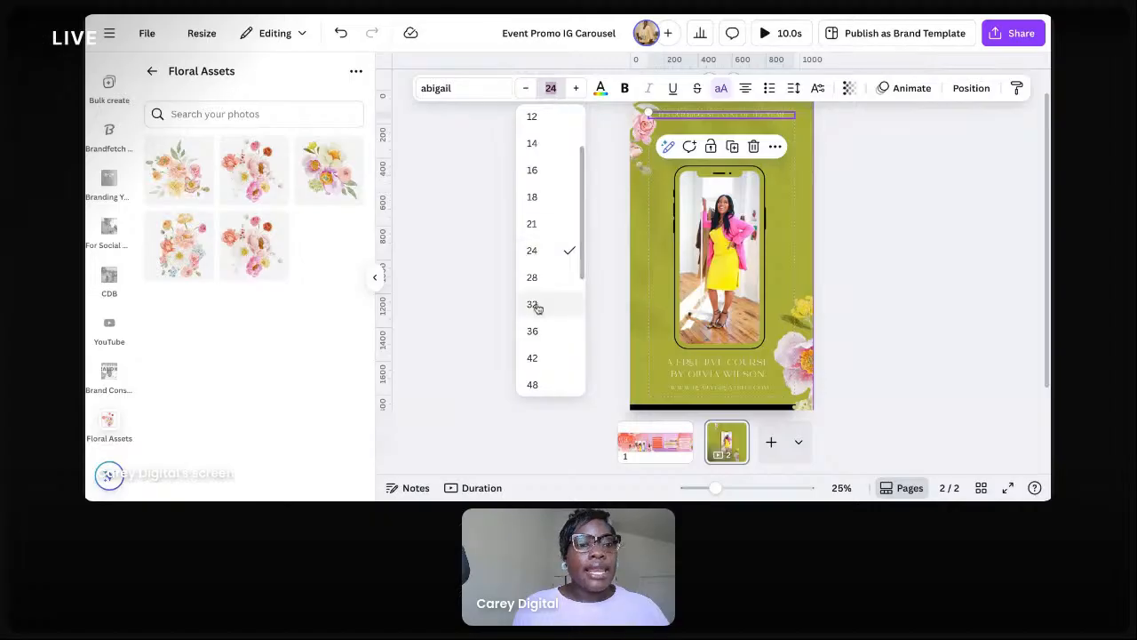
click(546, 364)
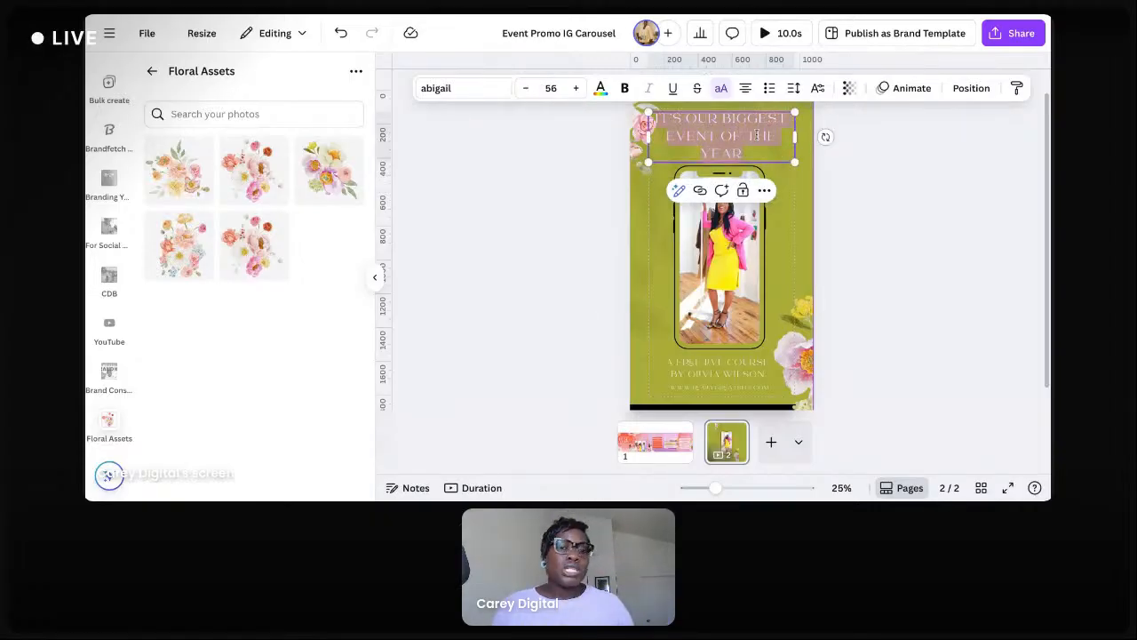
Generate a rewrite of the headline text in the RISE Women Summit brand voice
click(681, 194)
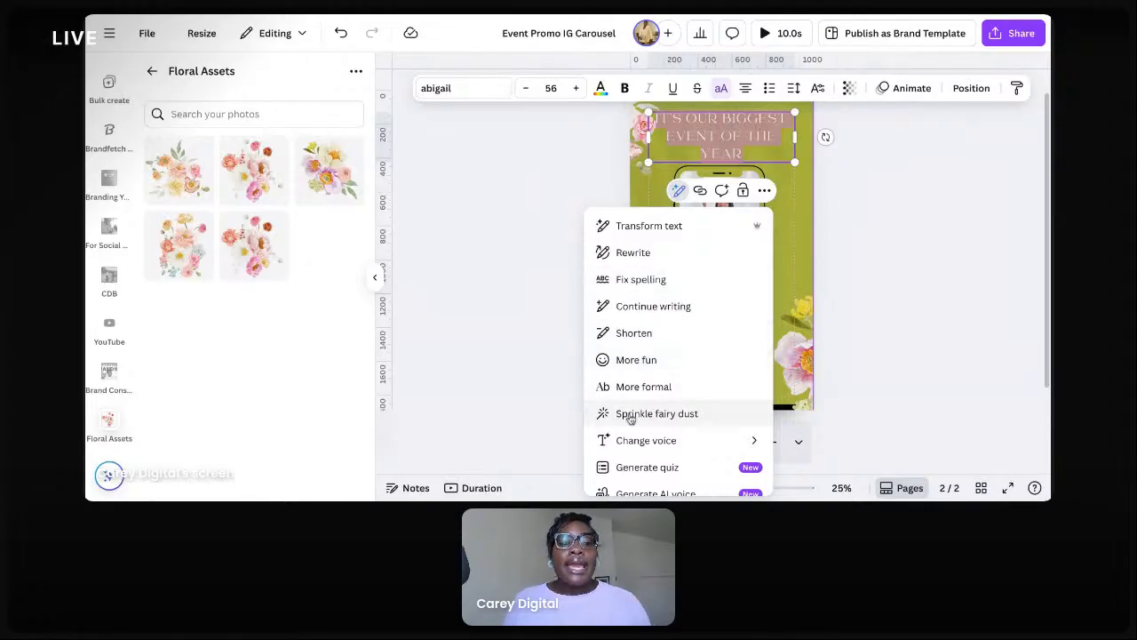
mouse_move(664, 441)
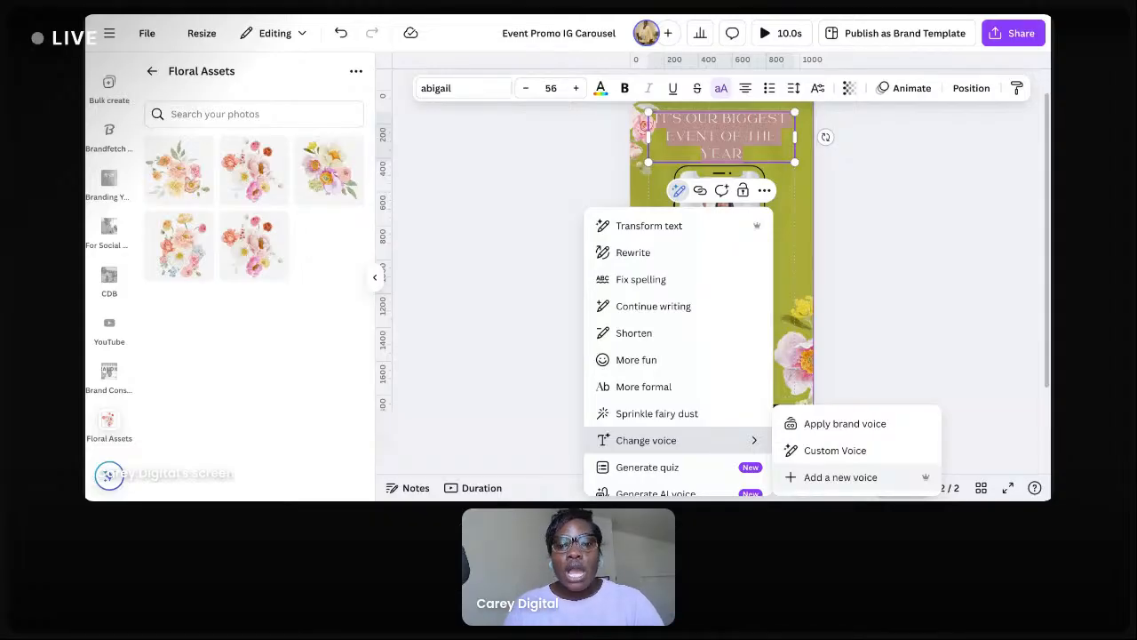
click(844, 424)
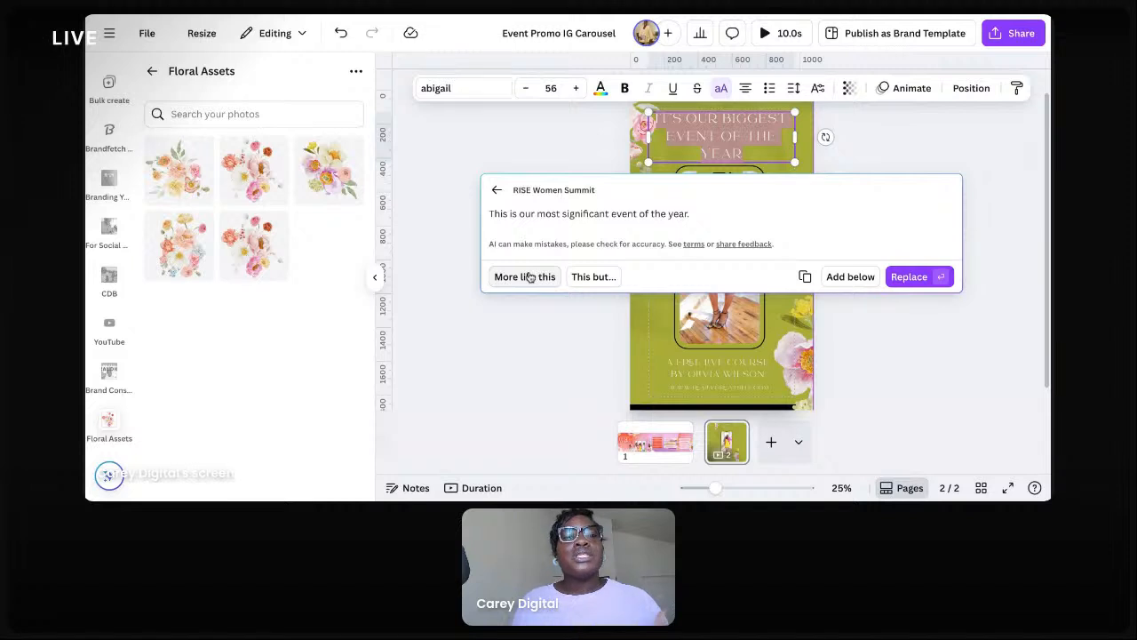
Replace the headline with a rewrite refined by the instruction "make shorter and more fun", and move the text slightly lower
click(591, 279)
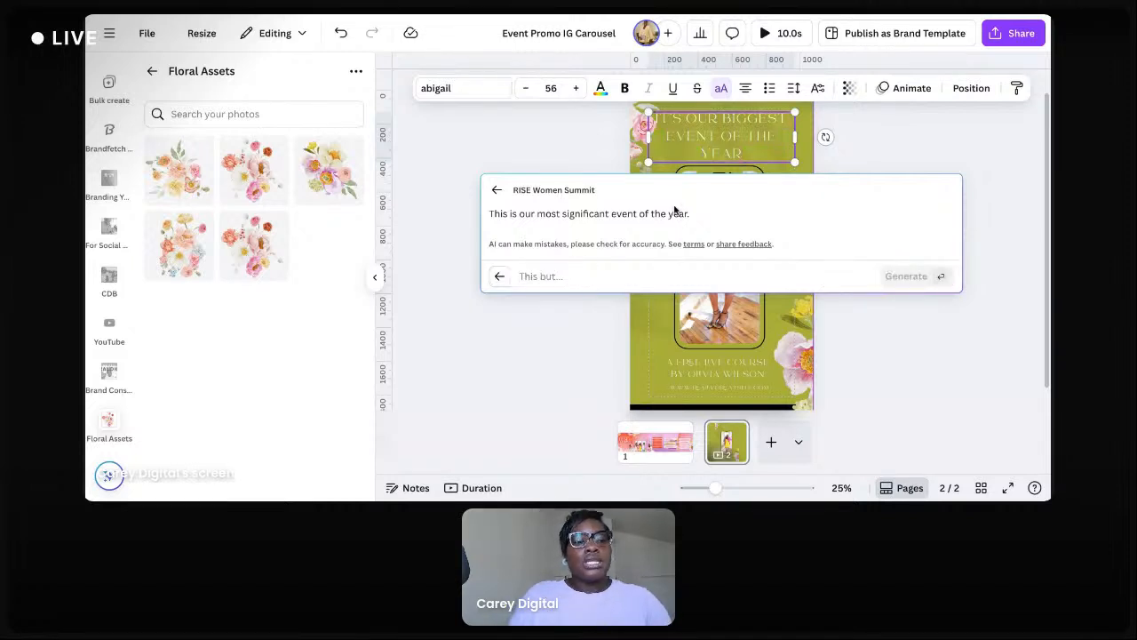
text(make sh)
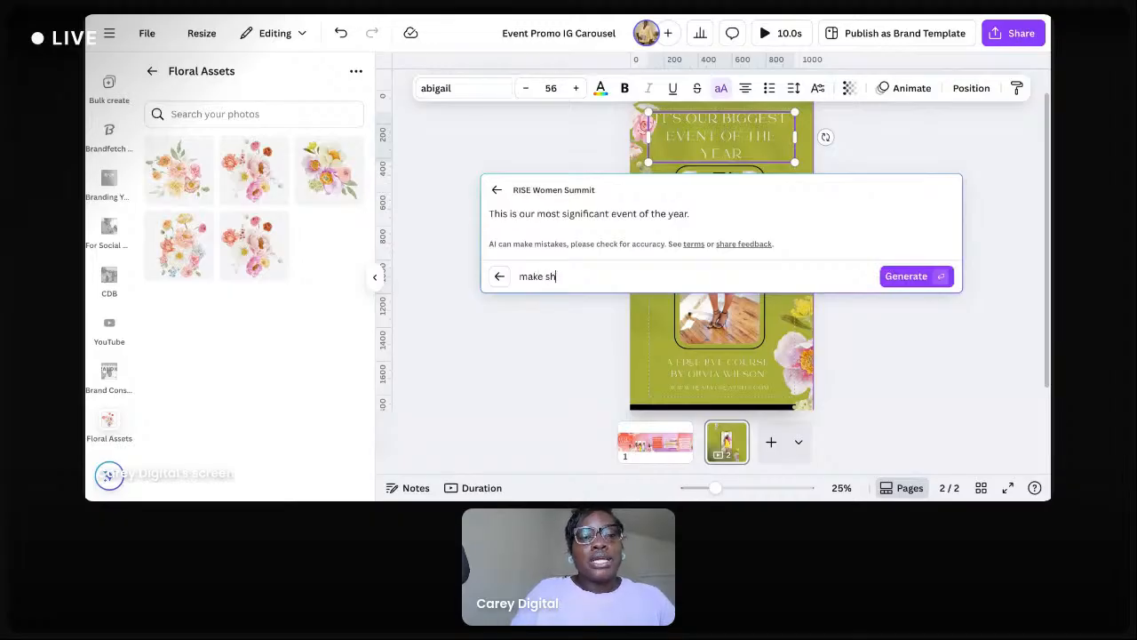
text(orter and more fun)
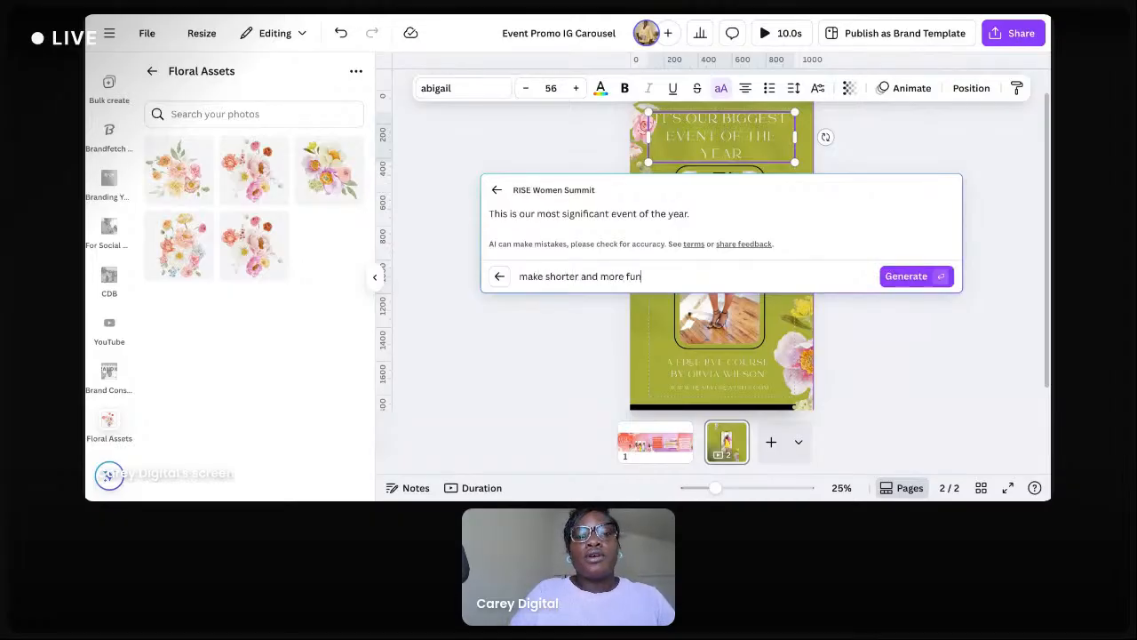
key(Return)
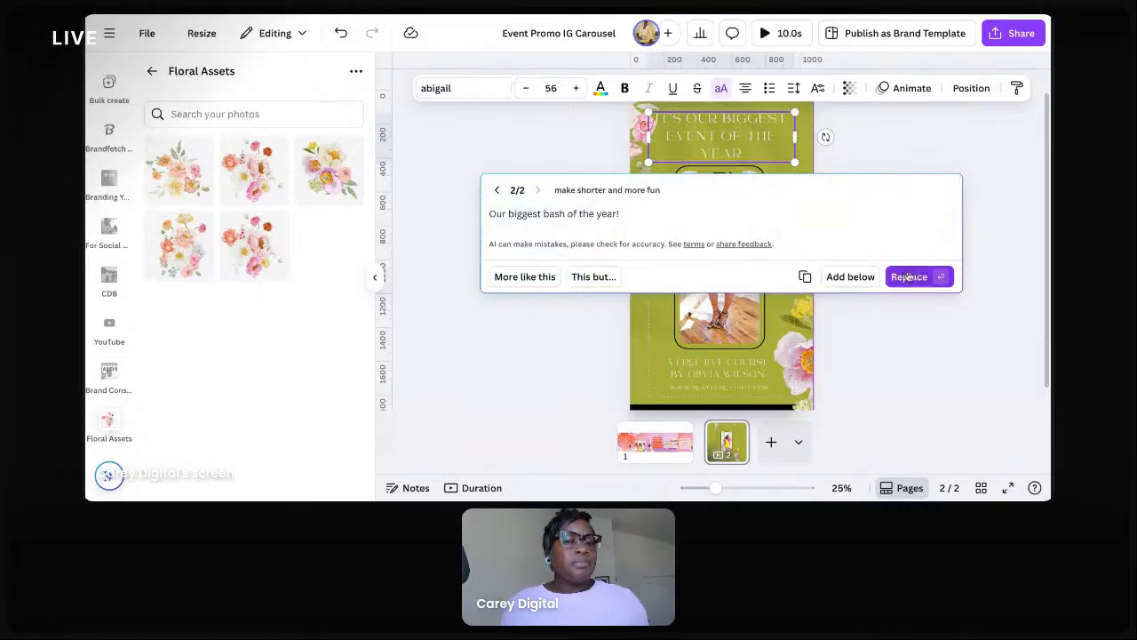
click(909, 277)
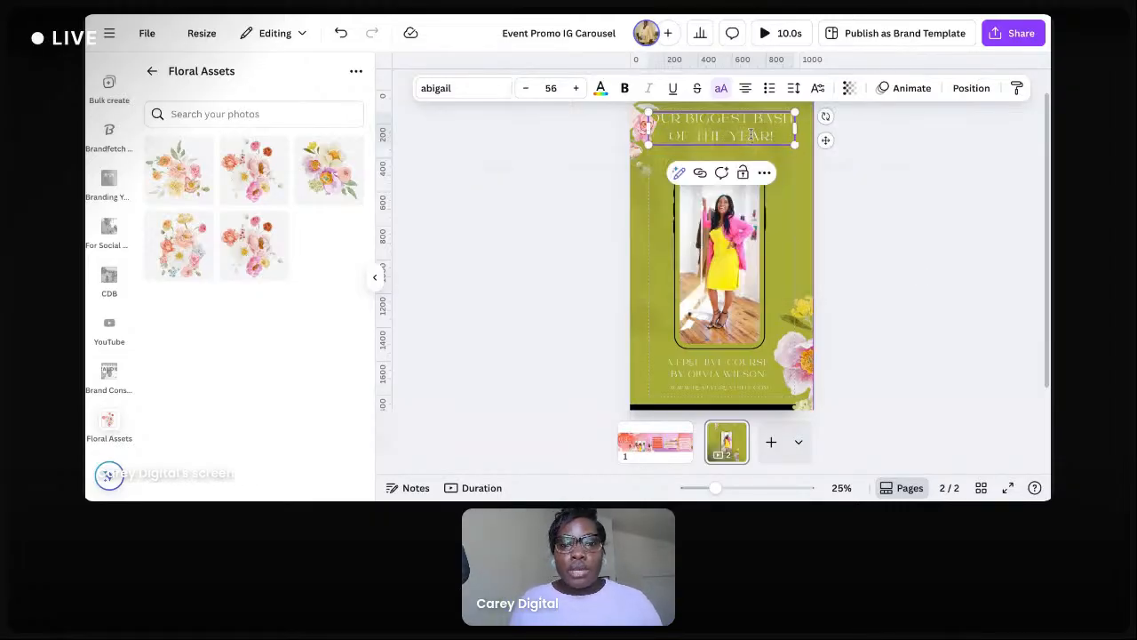
drag(694, 122, 696, 131)
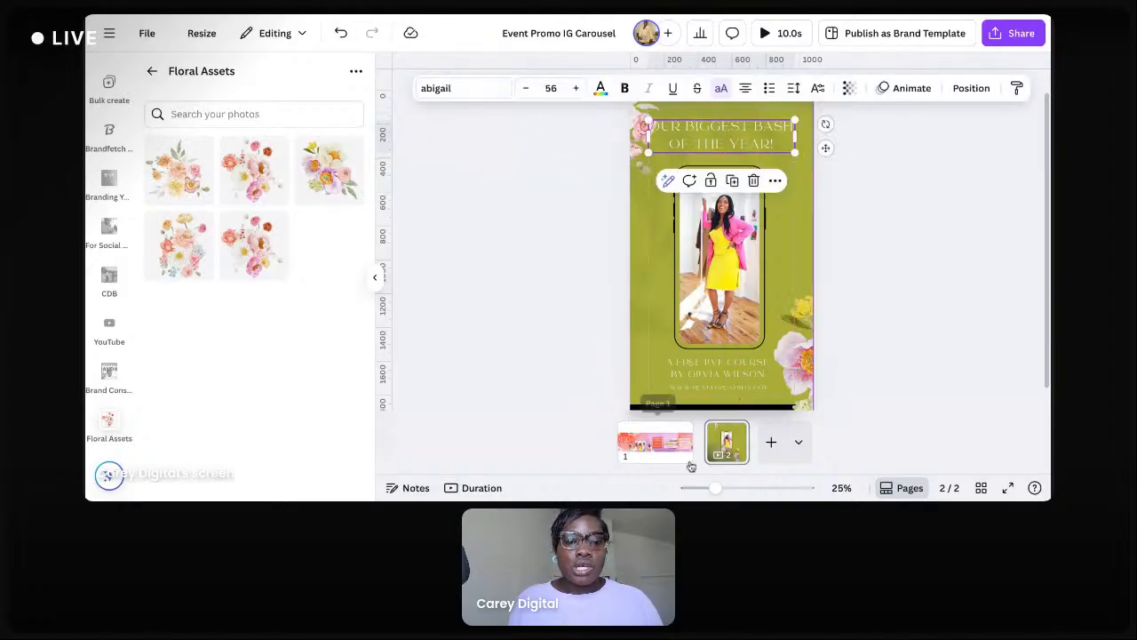
Shift the upper-left floral image slightly higher and rotate it so the pink rose fills the page corner
drag(715, 488, 722, 488)
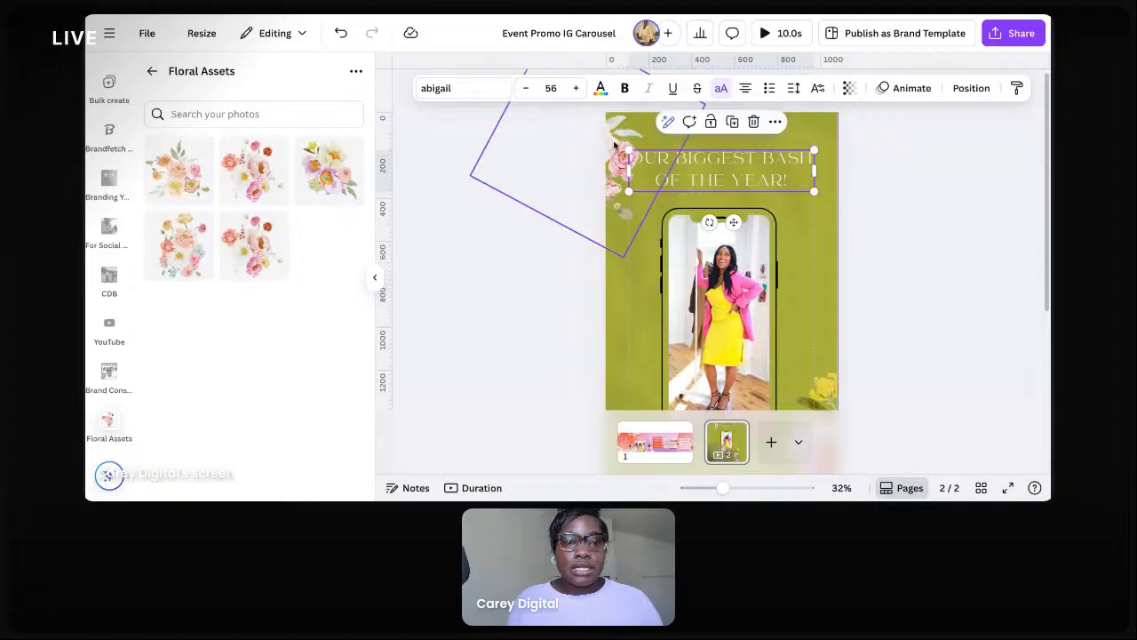
drag(614, 144, 609, 123)
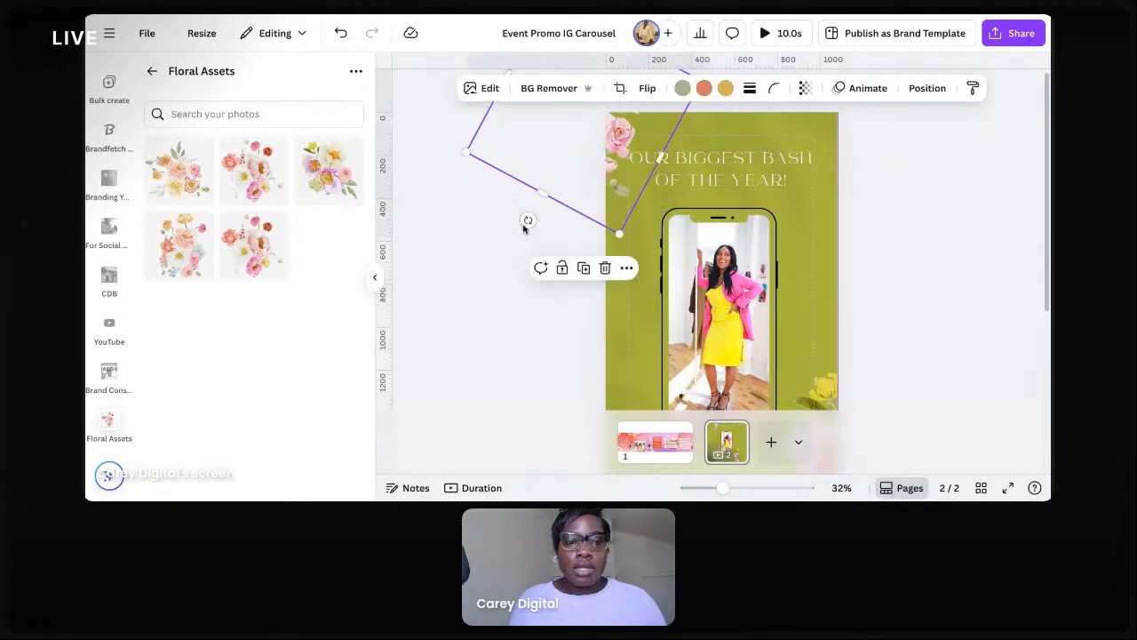
drag(527, 219, 621, 116)
key(Delete)
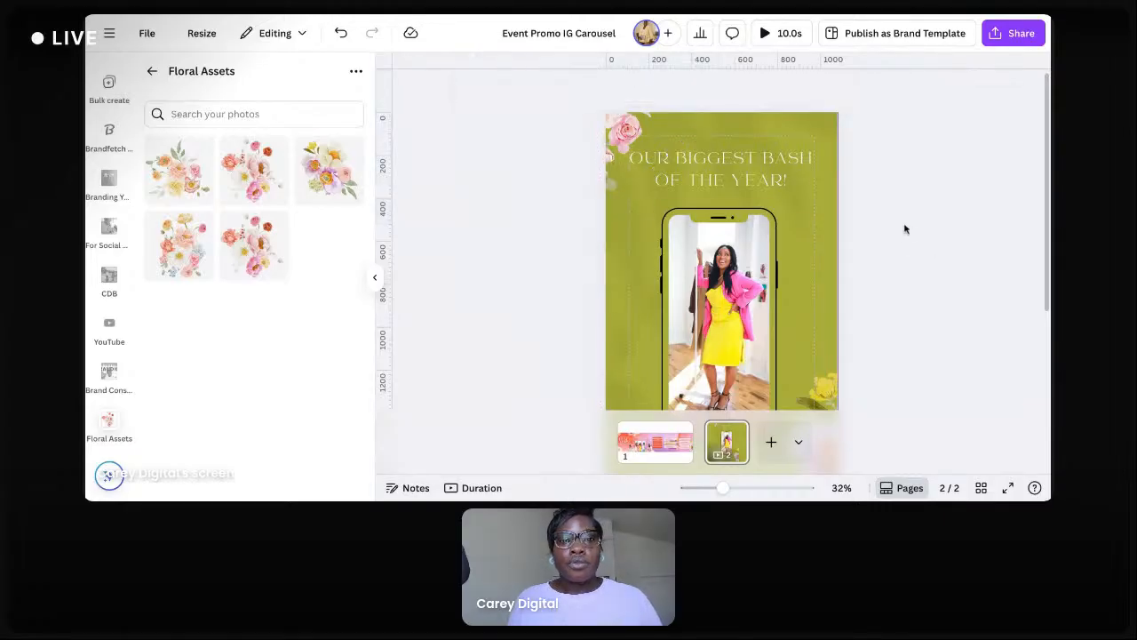
Reduce the line spacing of the "Our biggest bash of the year!" headline to 1.21
click(782, 169)
click(859, 185)
click(827, 178)
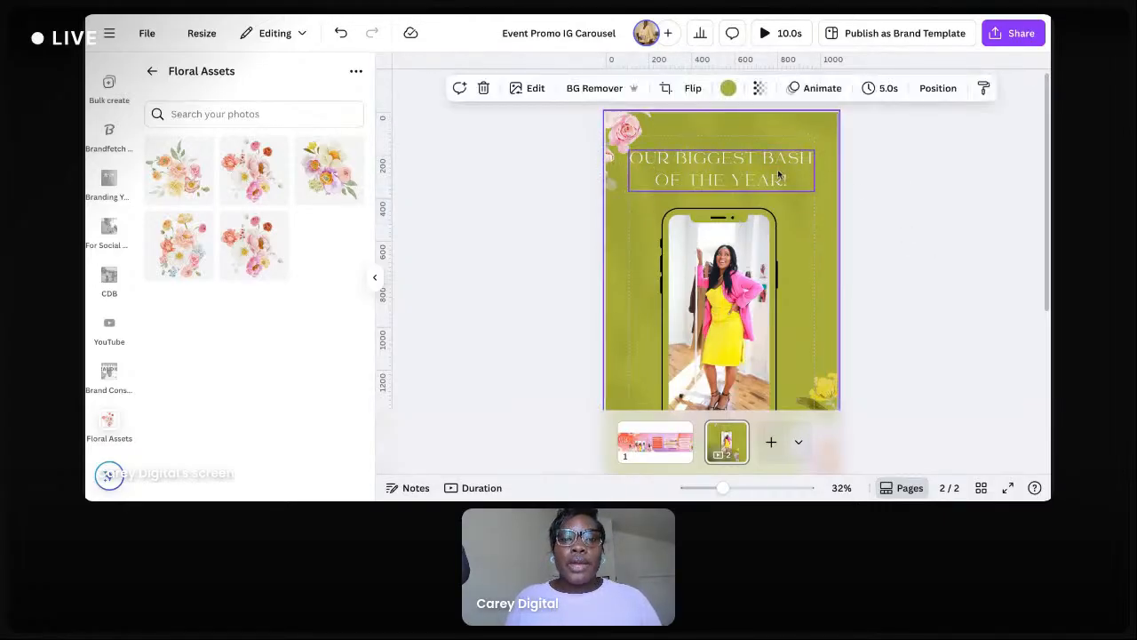
click(777, 168)
click(793, 88)
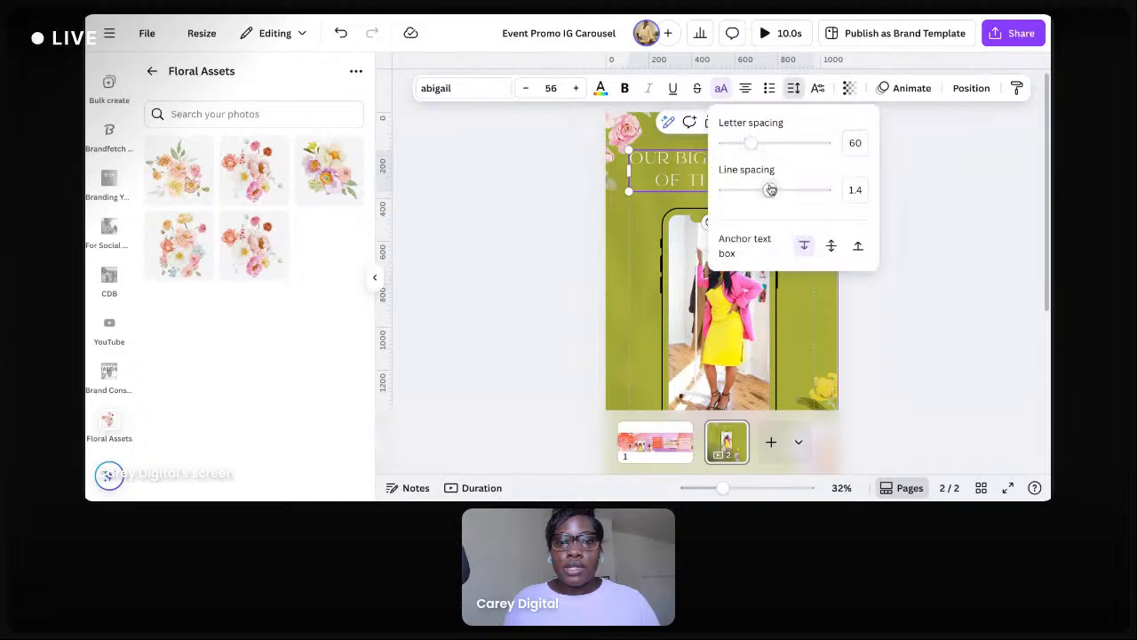
drag(770, 190, 761, 189)
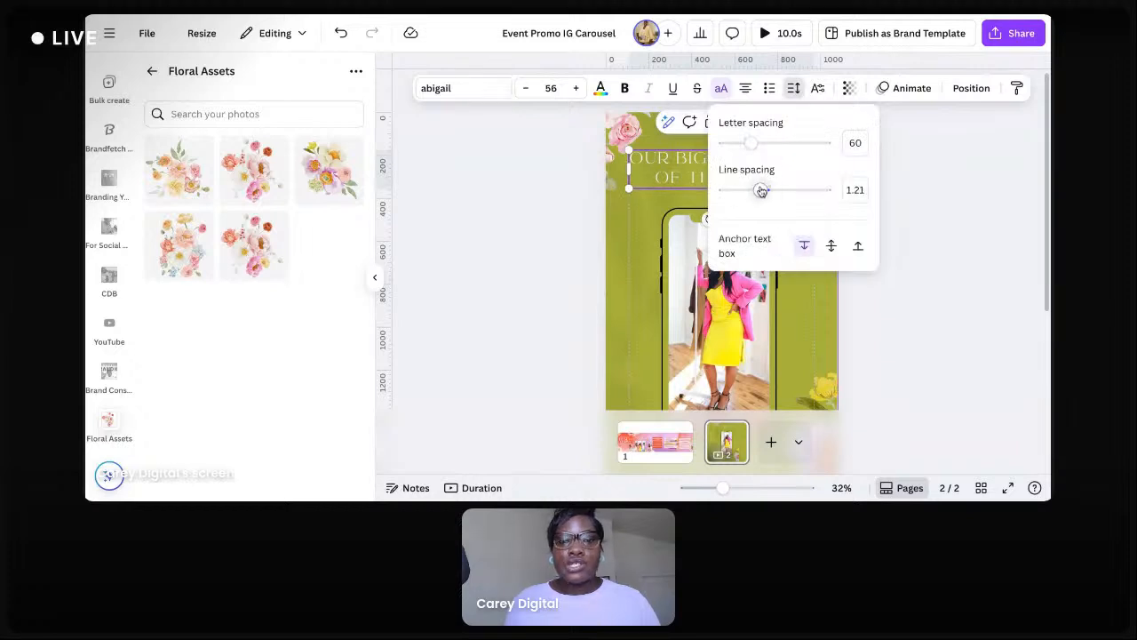
click(942, 229)
Generate an AI rewrite of the free live course text below the phone frame
scroll(924, 227, down, 3)
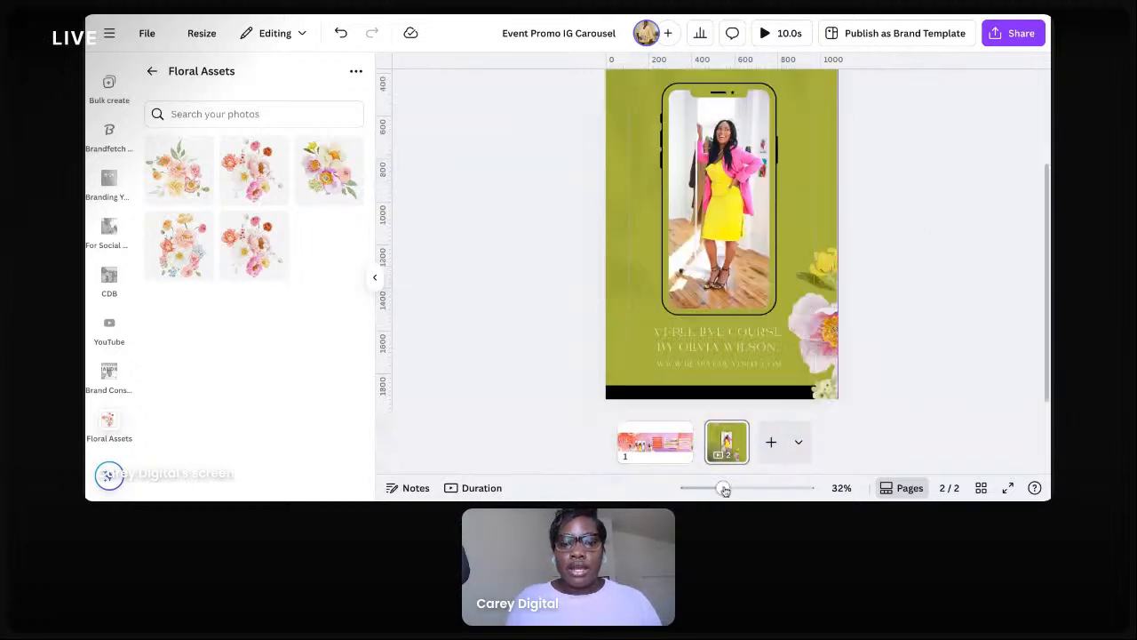
drag(724, 489, 718, 490)
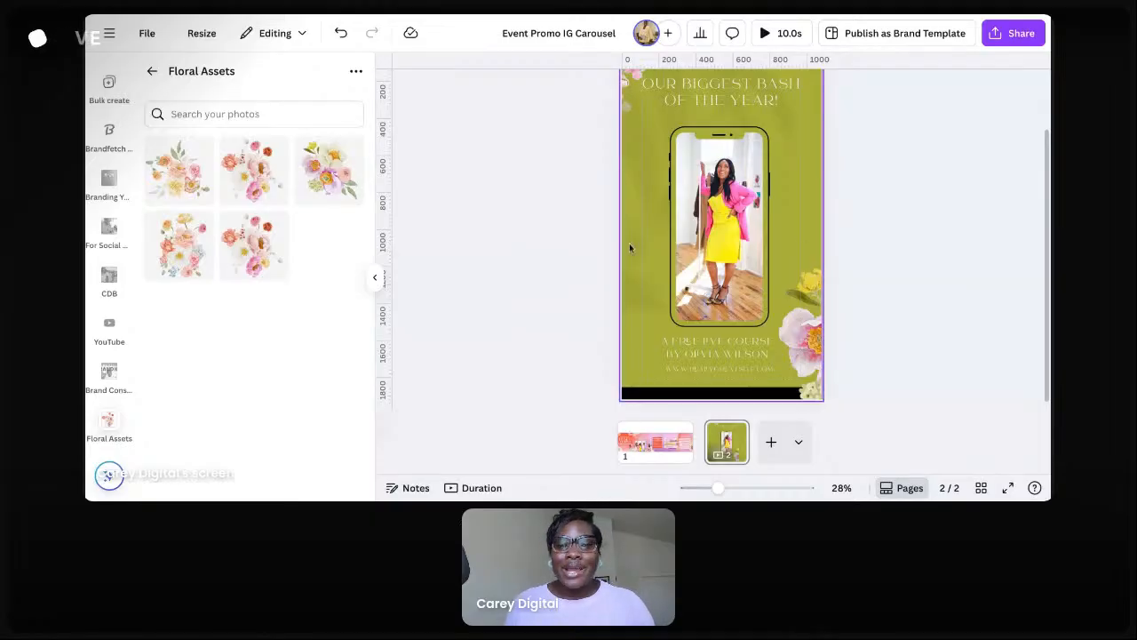
click(713, 220)
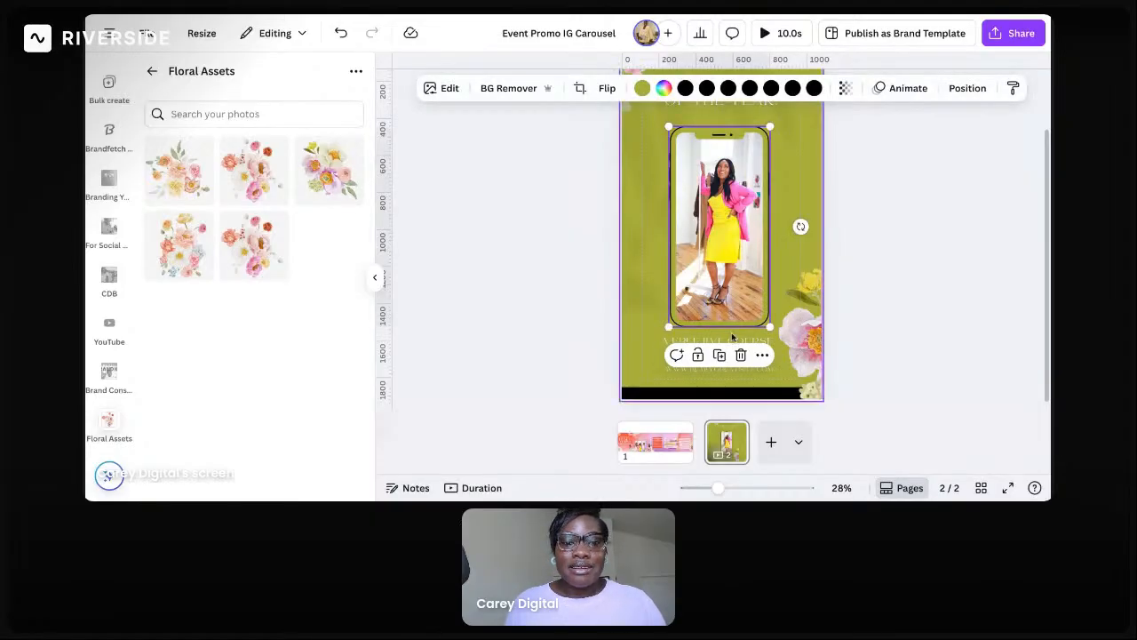
click(912, 307)
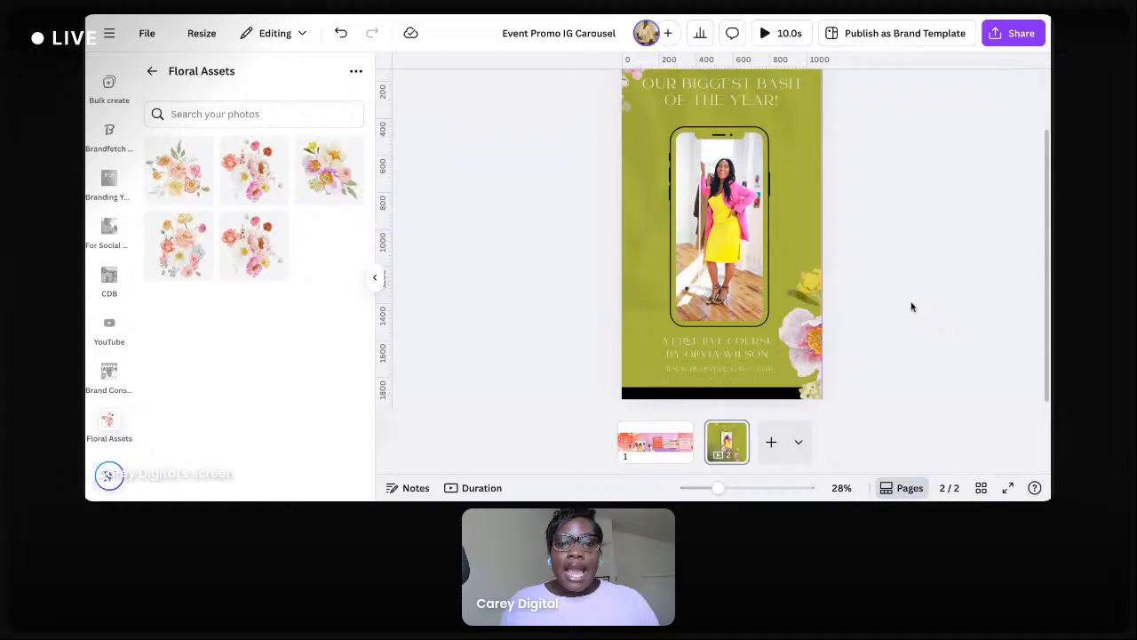
click(727, 351)
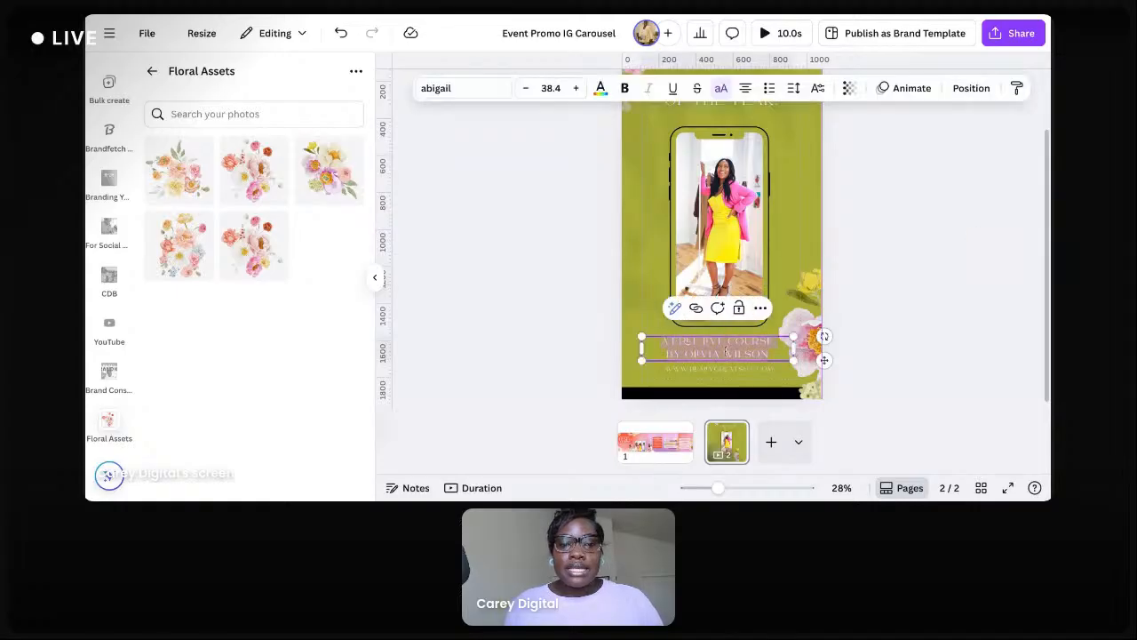
click(676, 309)
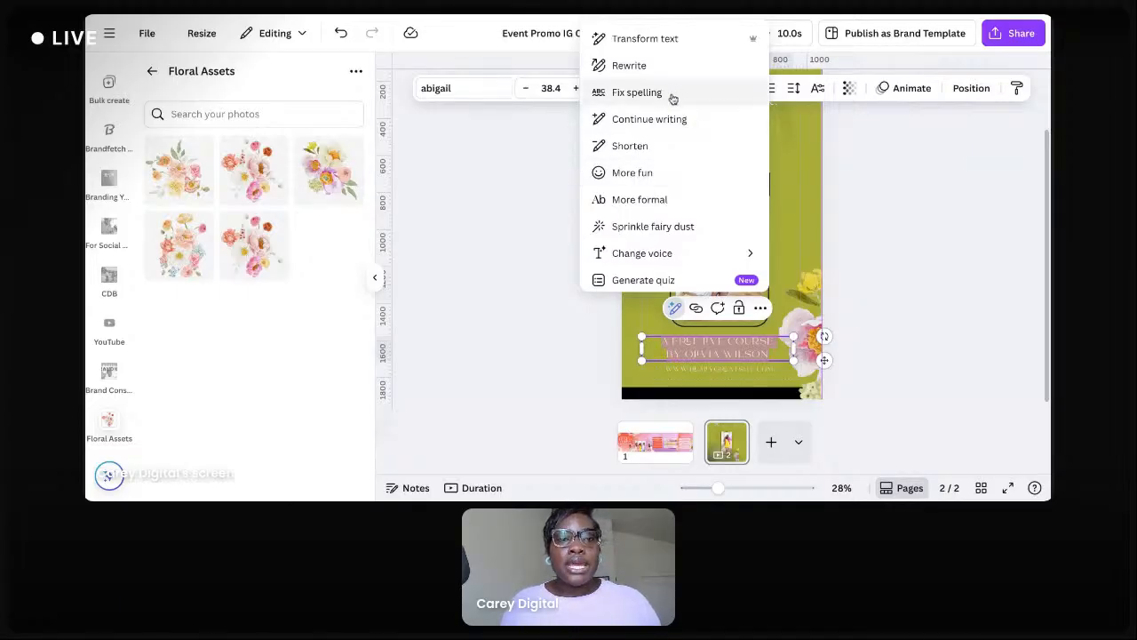
click(671, 173)
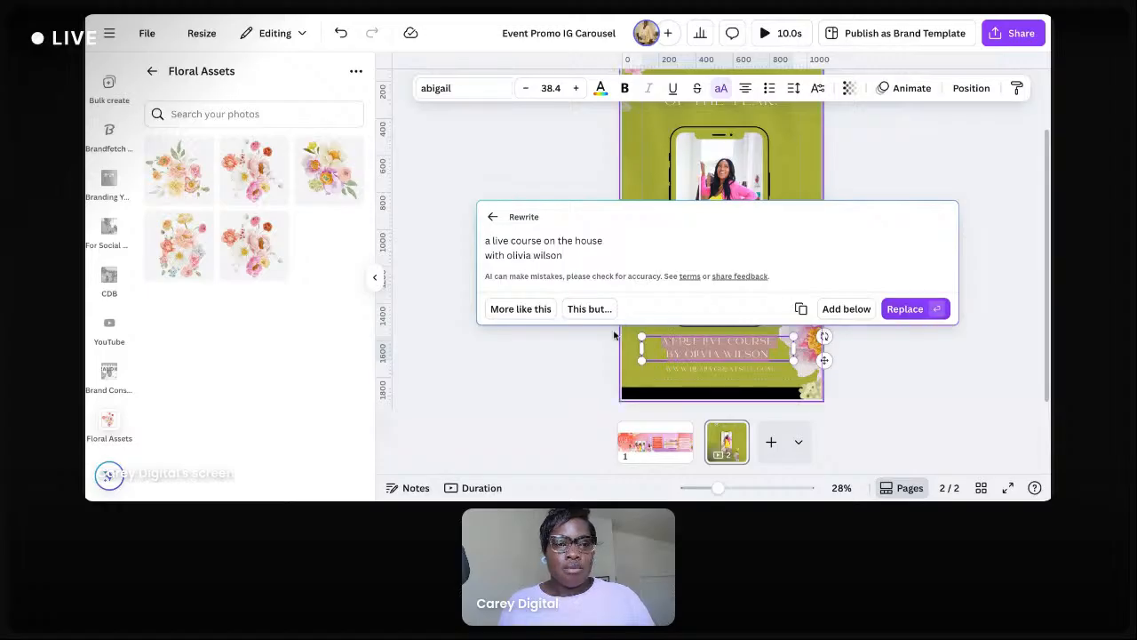
Replace the free live course text with a rewrite refined by "more engaging", and set its font to Poppins
click(592, 309)
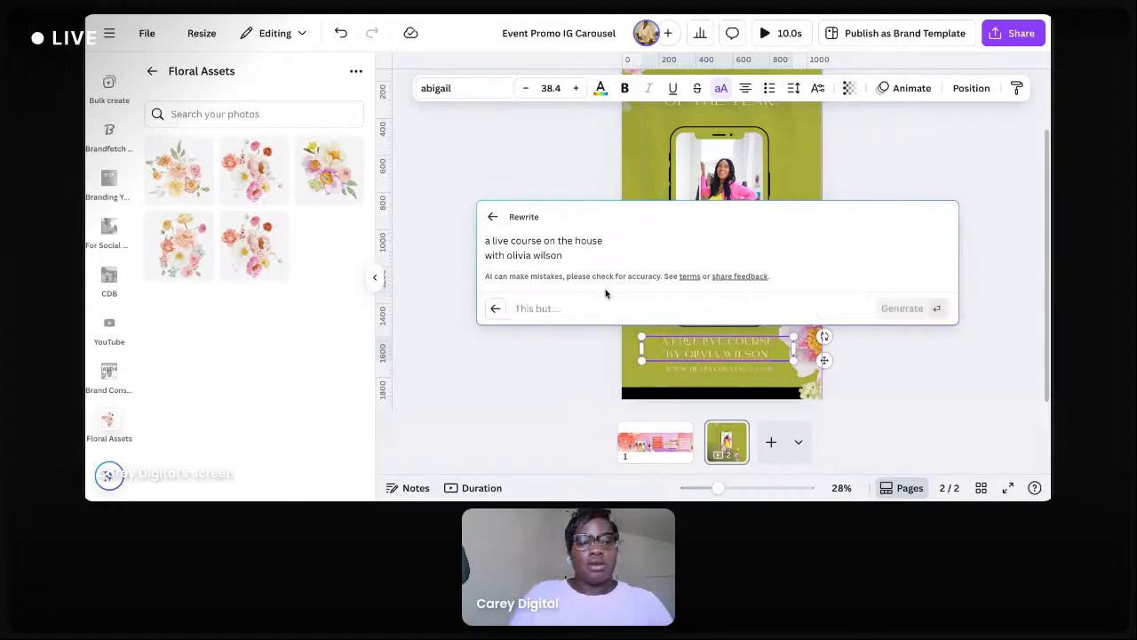
text(more engaging)
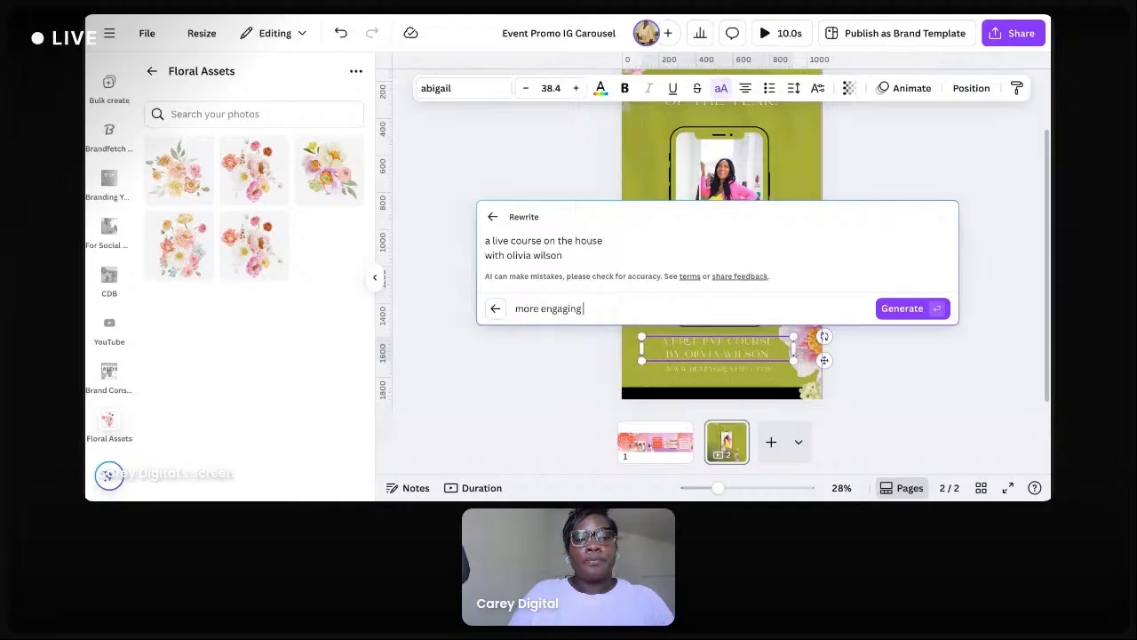
click(911, 309)
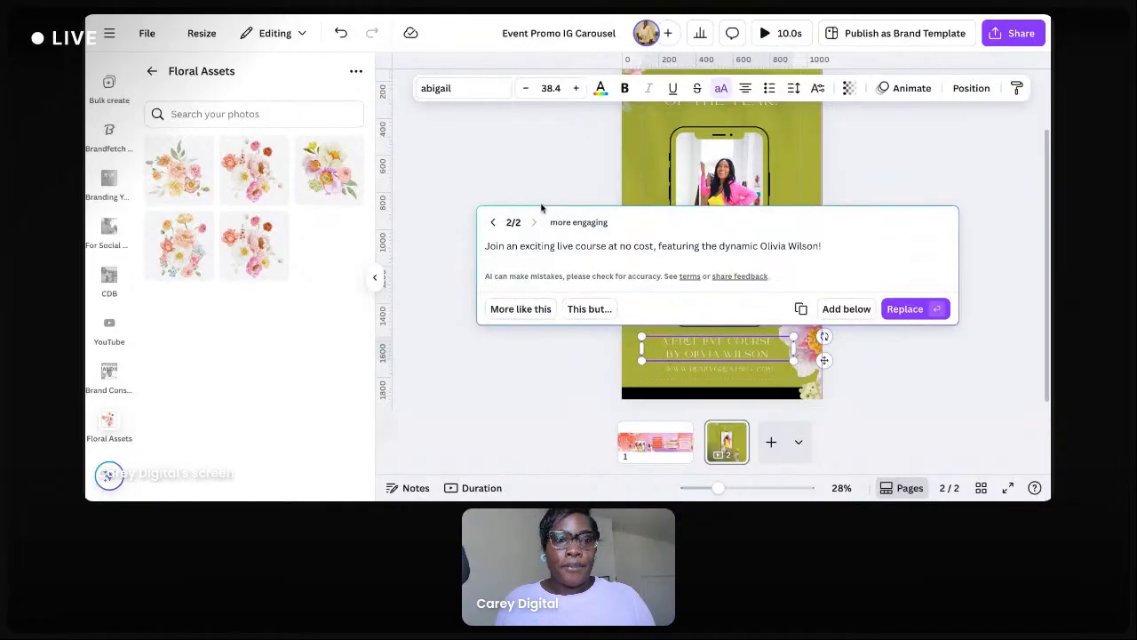
click(938, 309)
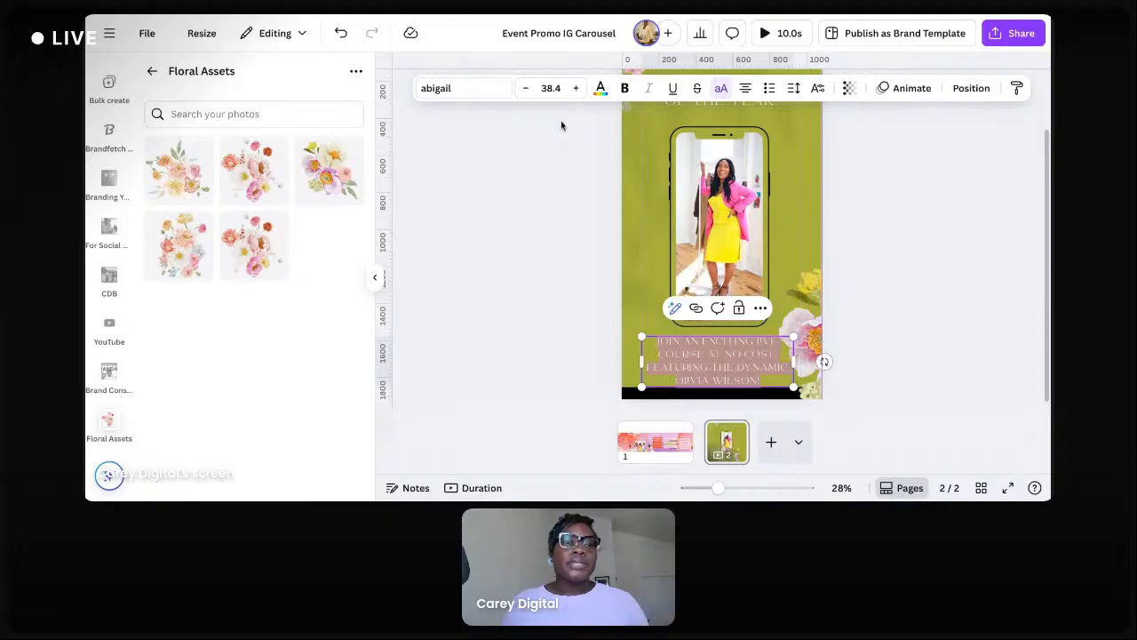
click(450, 90)
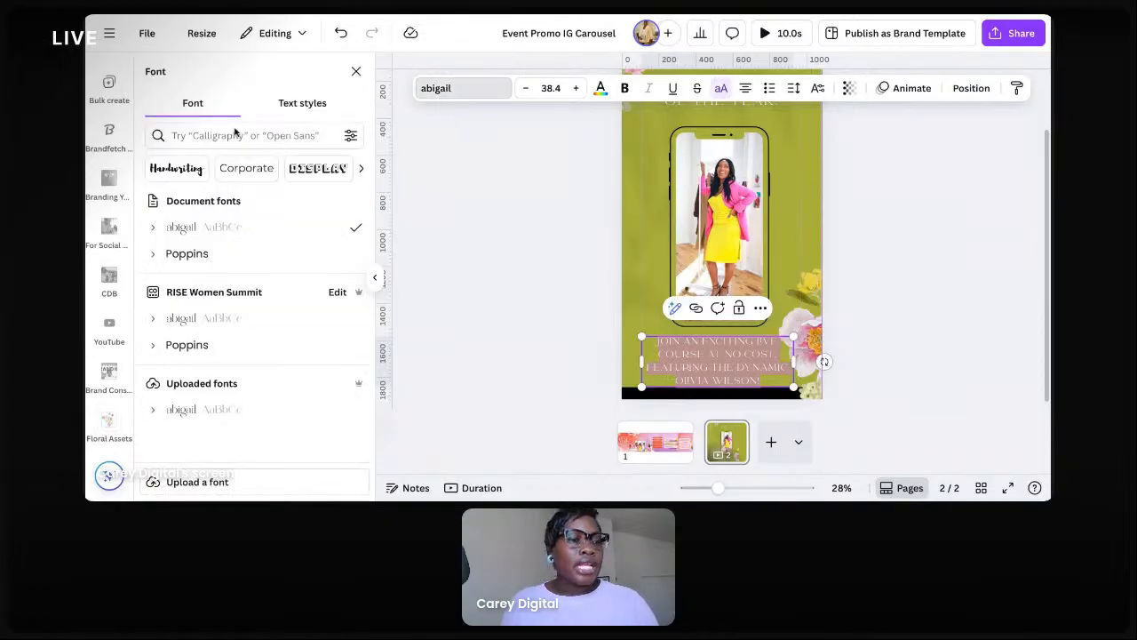
click(247, 254)
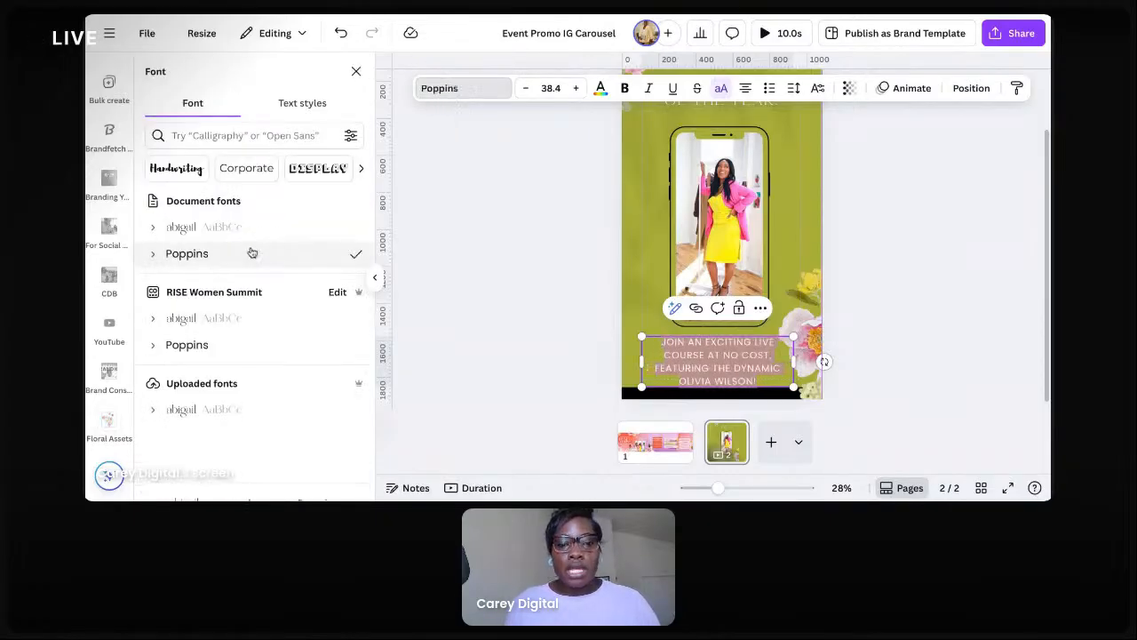
Reduce the live course text below the phone to font size 30.4 and turn off its uppercase formatting
click(526, 88)
click(526, 88)
click(526, 88)
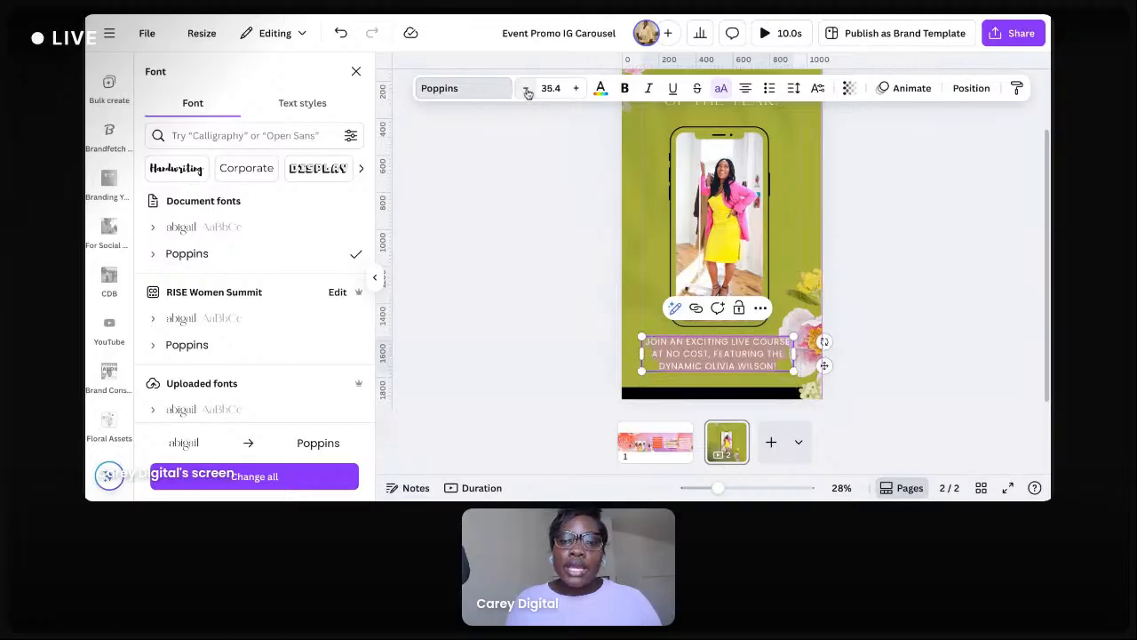
click(526, 88)
click(526, 88)
click(526, 88)
click(526, 88)
click(526, 88)
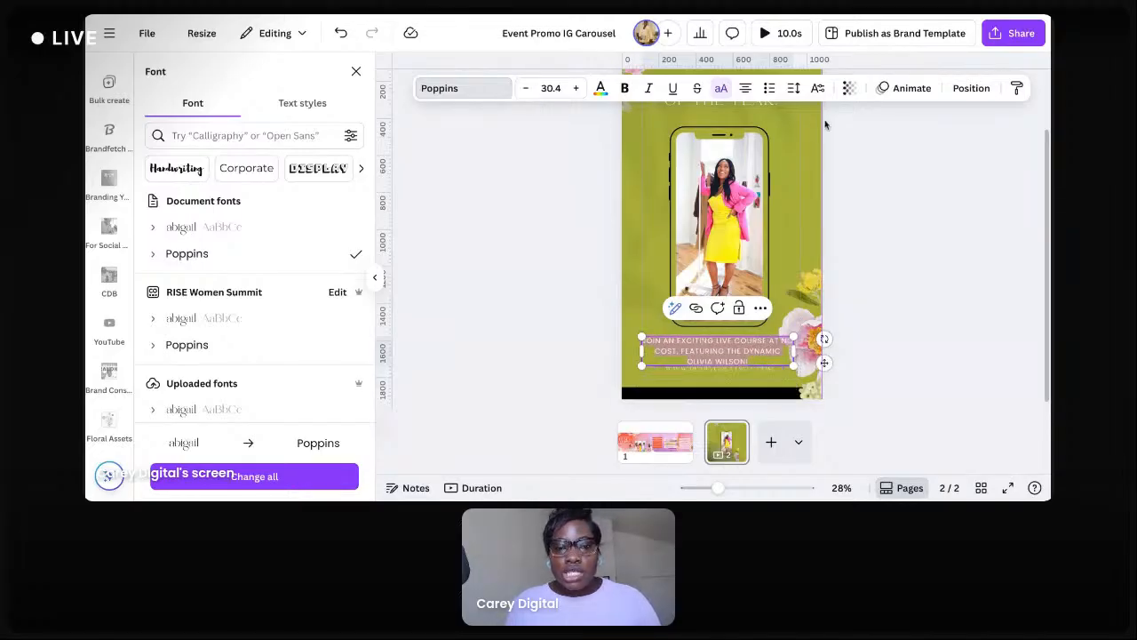
click(721, 88)
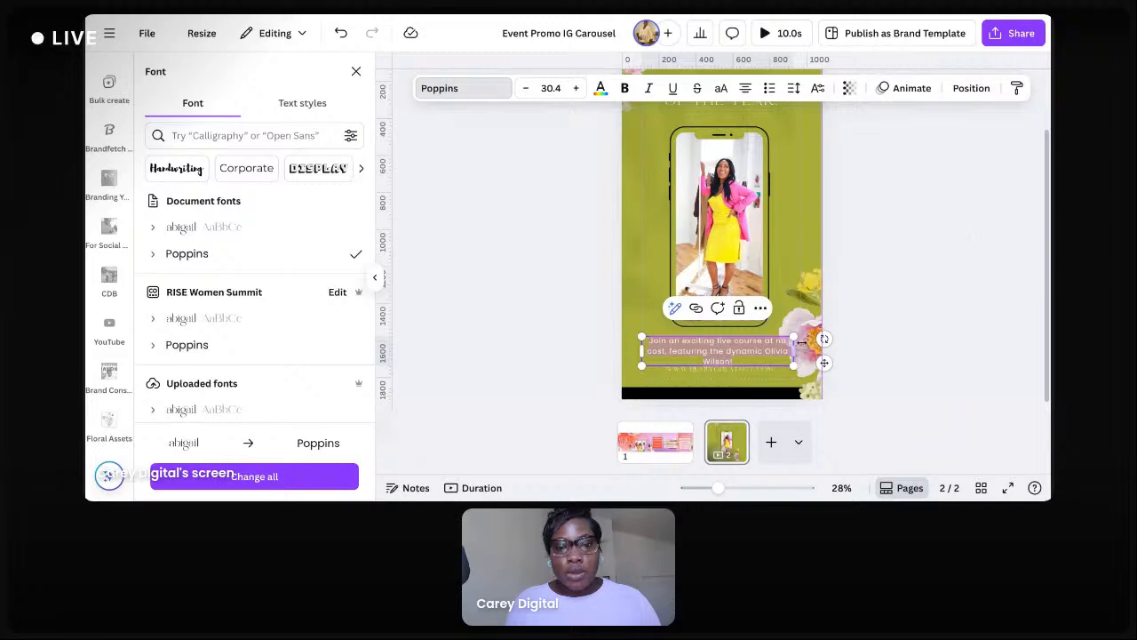
Move the right-edge floral image higher beside the phone, and space the live course text and website line apart beneath the phone frame
drag(800, 342, 805, 264)
drag(720, 349, 733, 376)
click(932, 341)
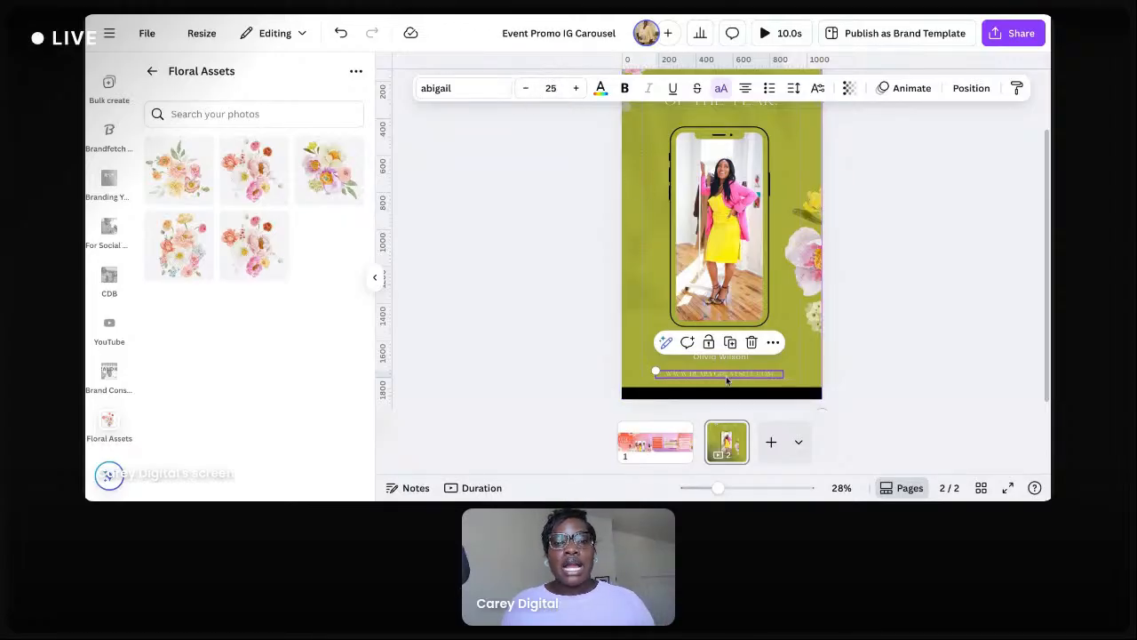
Set the font of the website address line to Poppins from the RISE Women Summit fonts
click(435, 89)
click(204, 345)
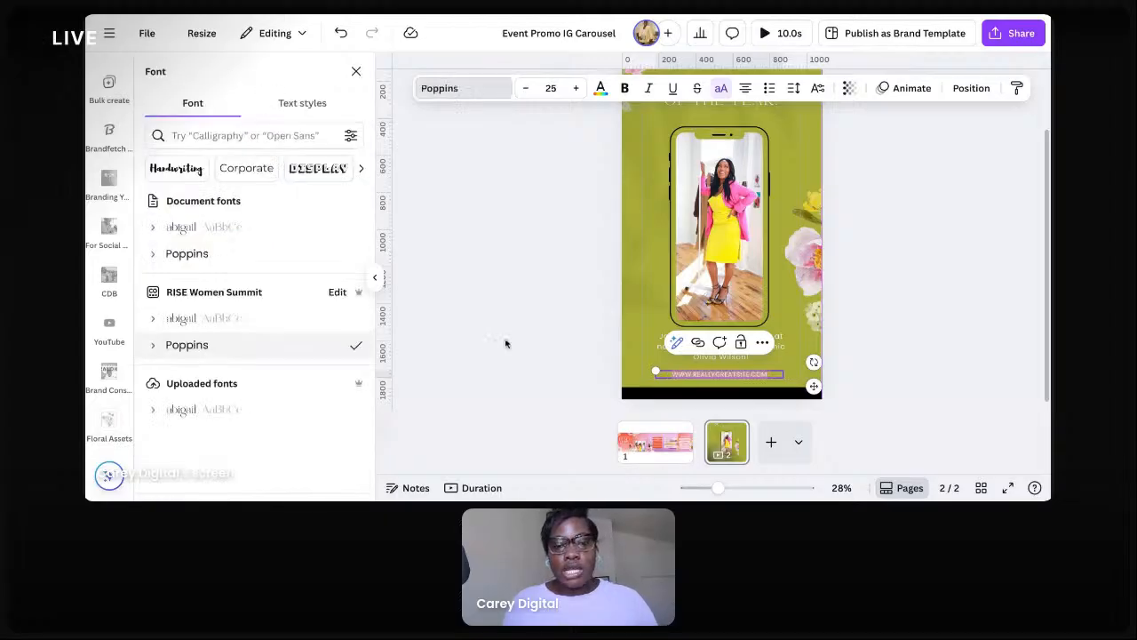
click(920, 319)
Move the phone frame with its photo slightly up, closer to the "Our biggest bash of the year!" headline
scroll(886, 319, up, 2)
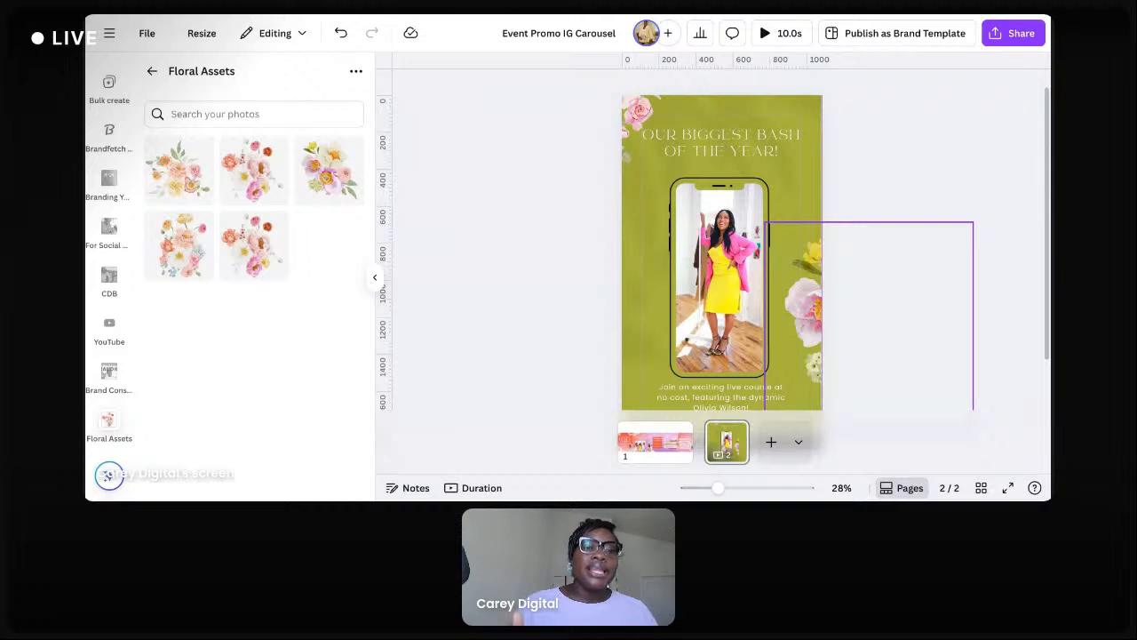
click(741, 194)
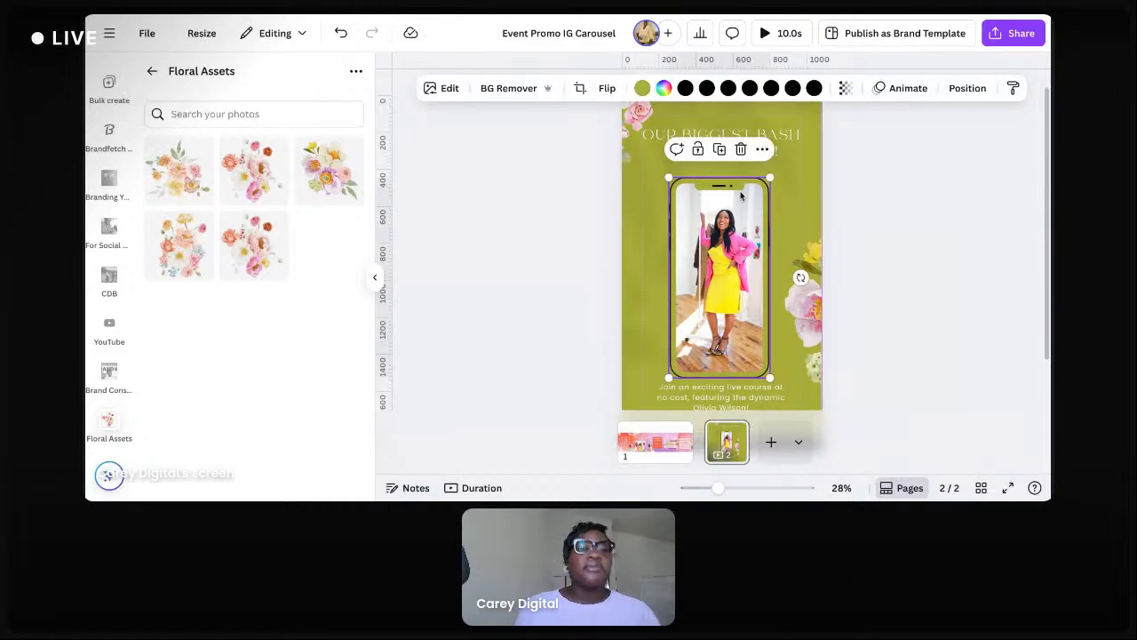
mouse_move(736, 197)
mouse_down()
mouse_move(731, 181)
mouse_move(738, 191)
mouse_up()
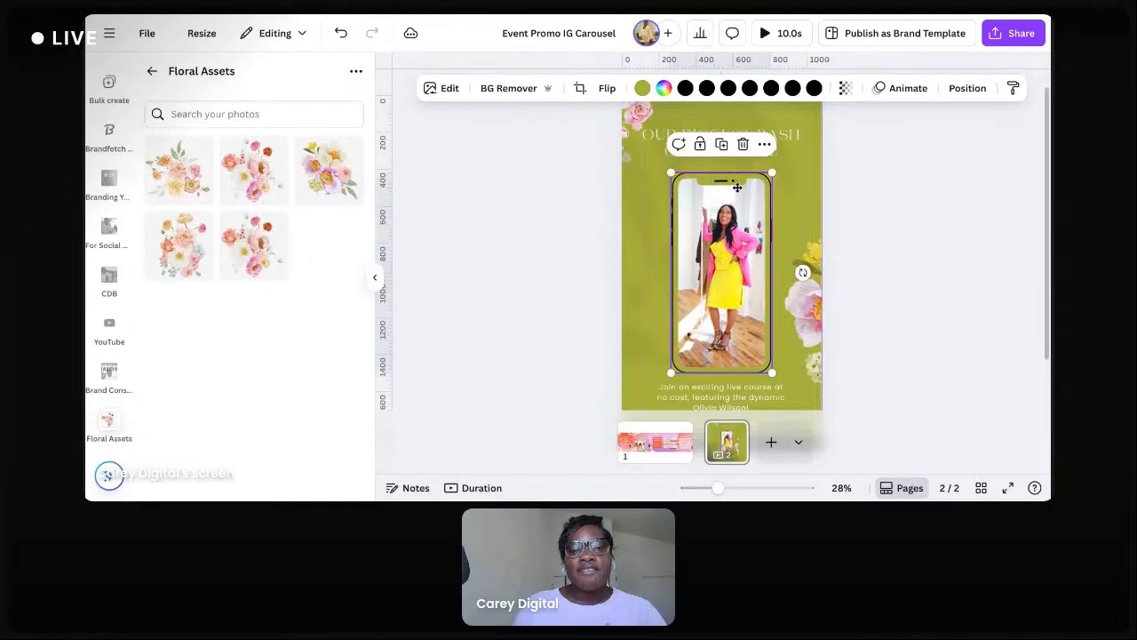
click(901, 249)
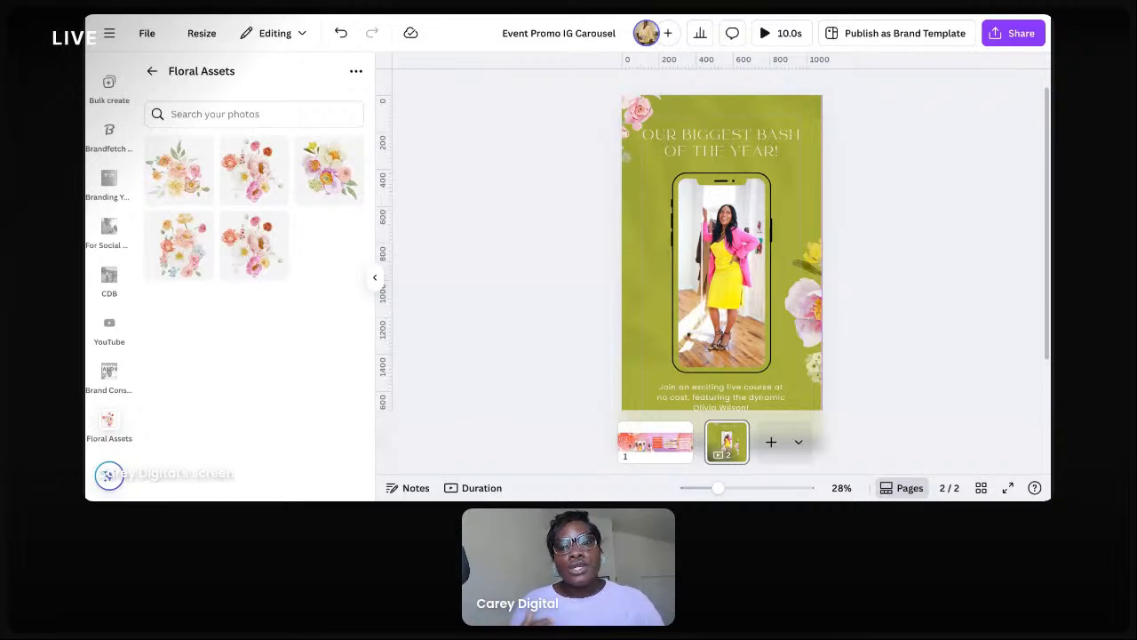
Recolour the black bar at the bottom of the page to the purple of the RISE Women Summit palette
scroll(803, 231, down, 1)
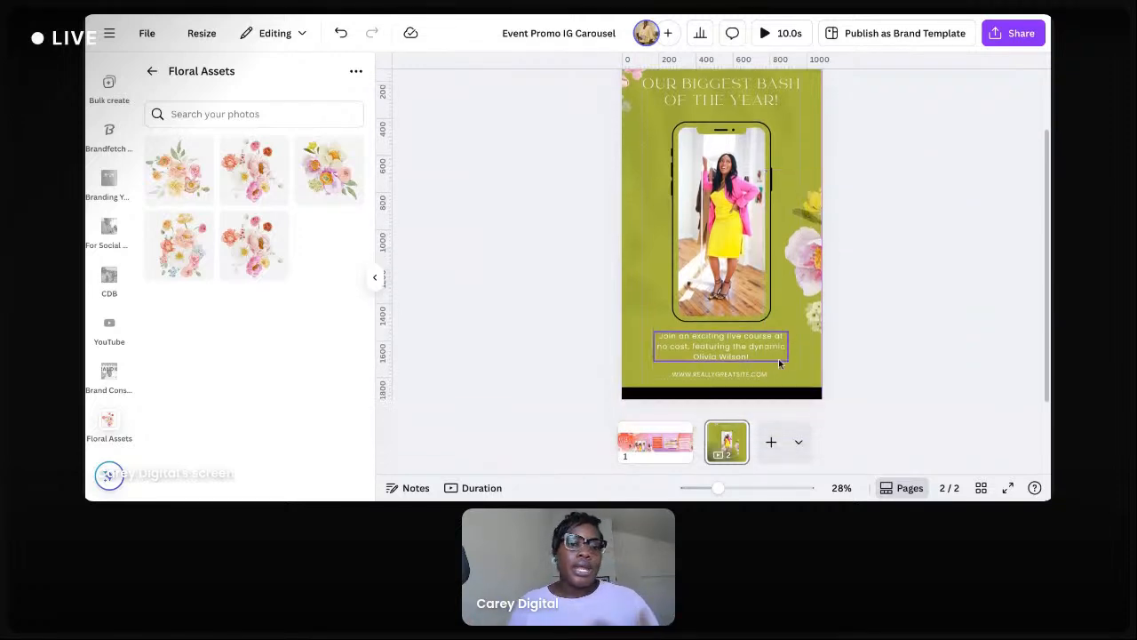
click(704, 397)
click(622, 88)
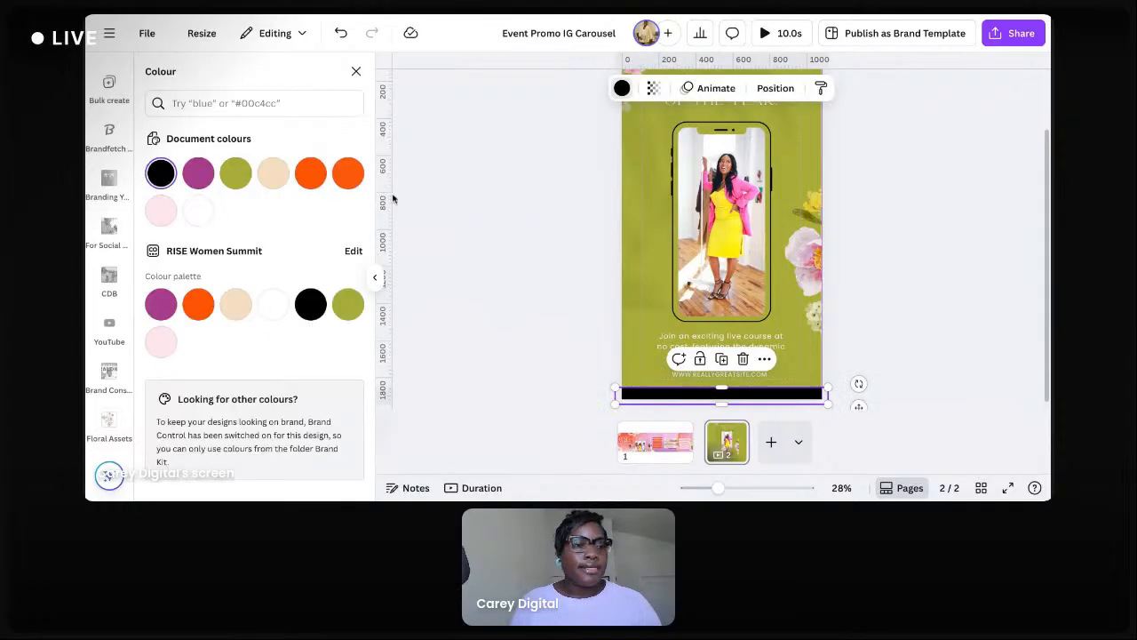
click(161, 304)
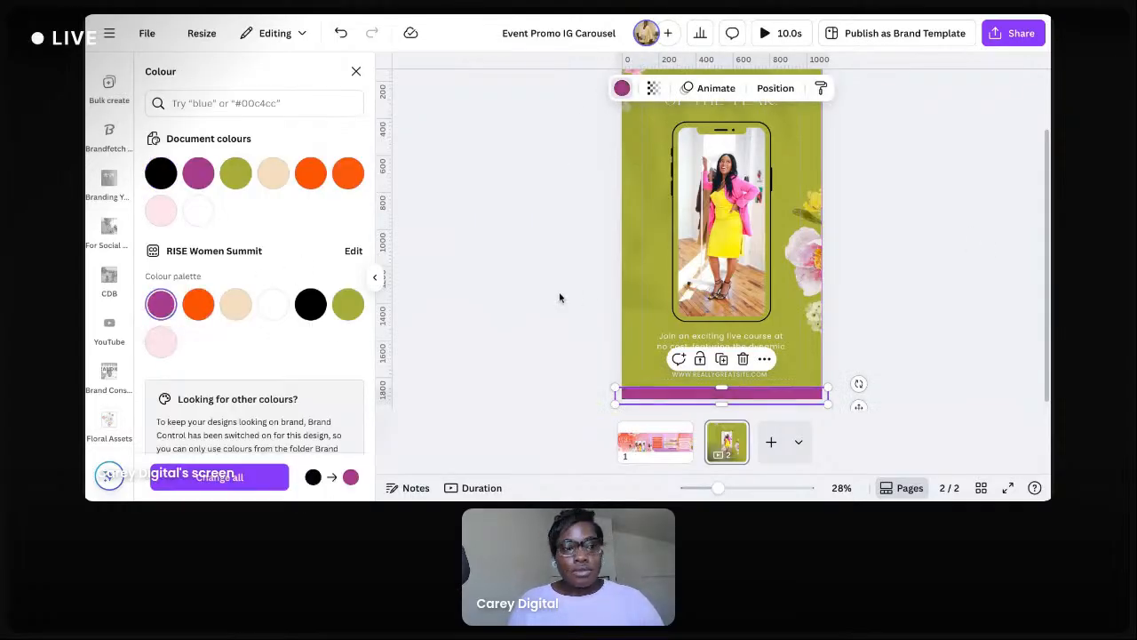
click(931, 188)
click(724, 99)
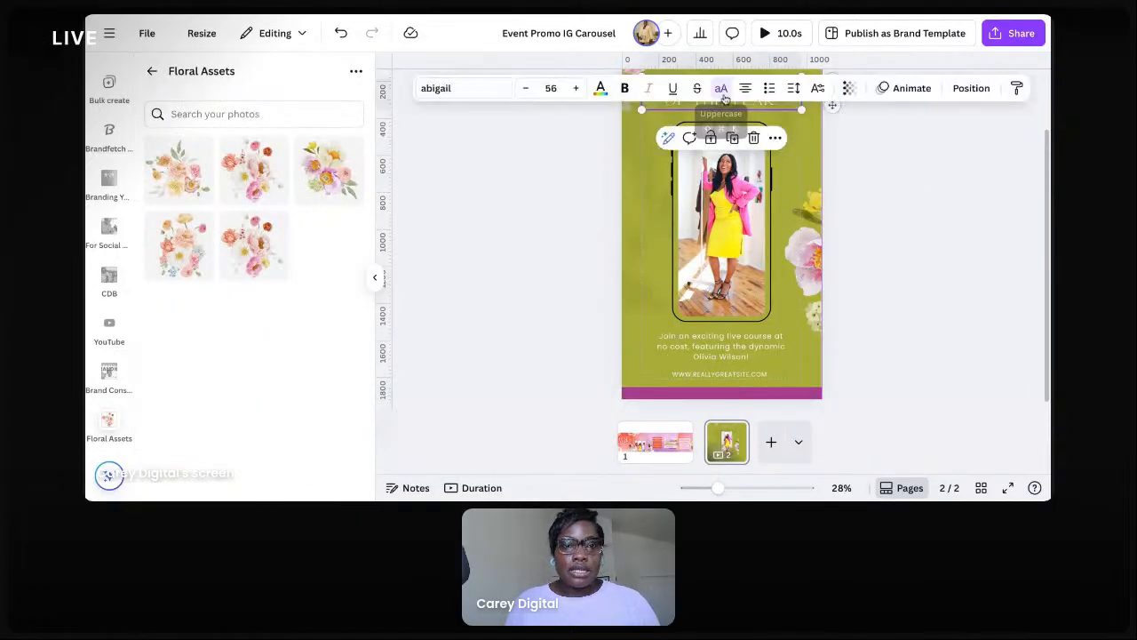
click(884, 182)
Duplicate the floral image at the page's right edge and place the copy along the left edge, behind the phone
click(823, 236)
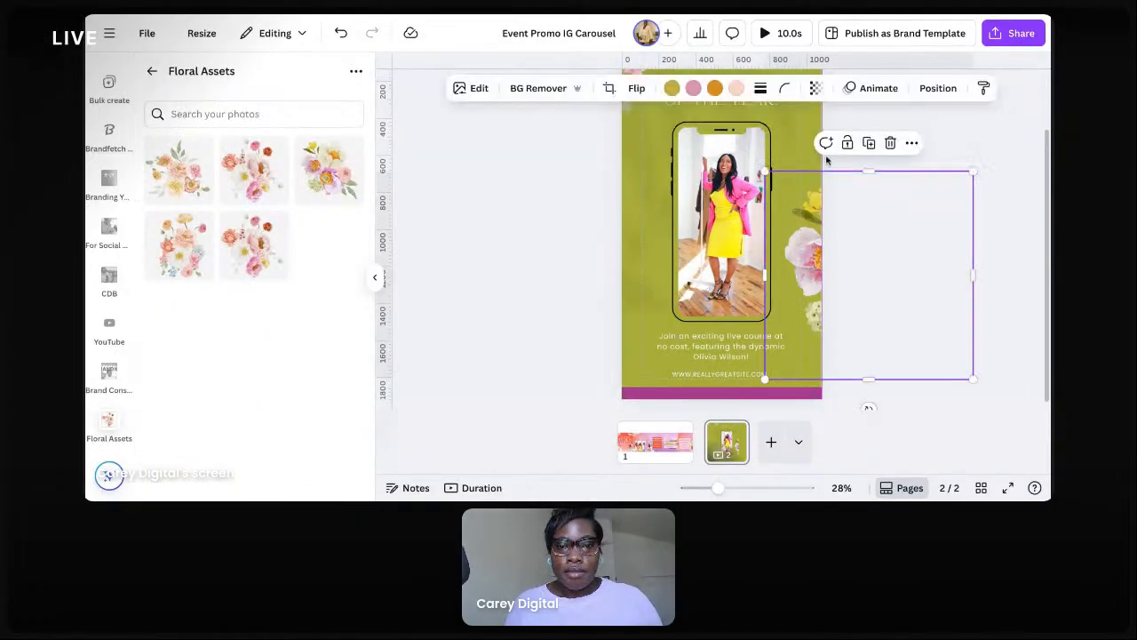
drag(819, 235, 574, 200)
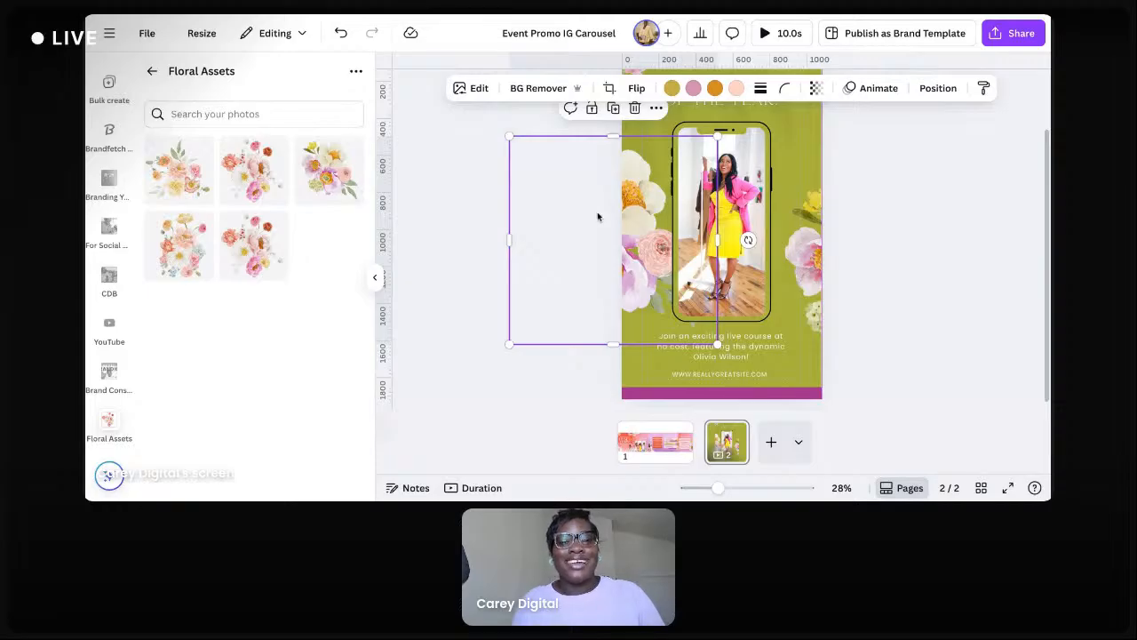
drag(598, 217, 634, 215)
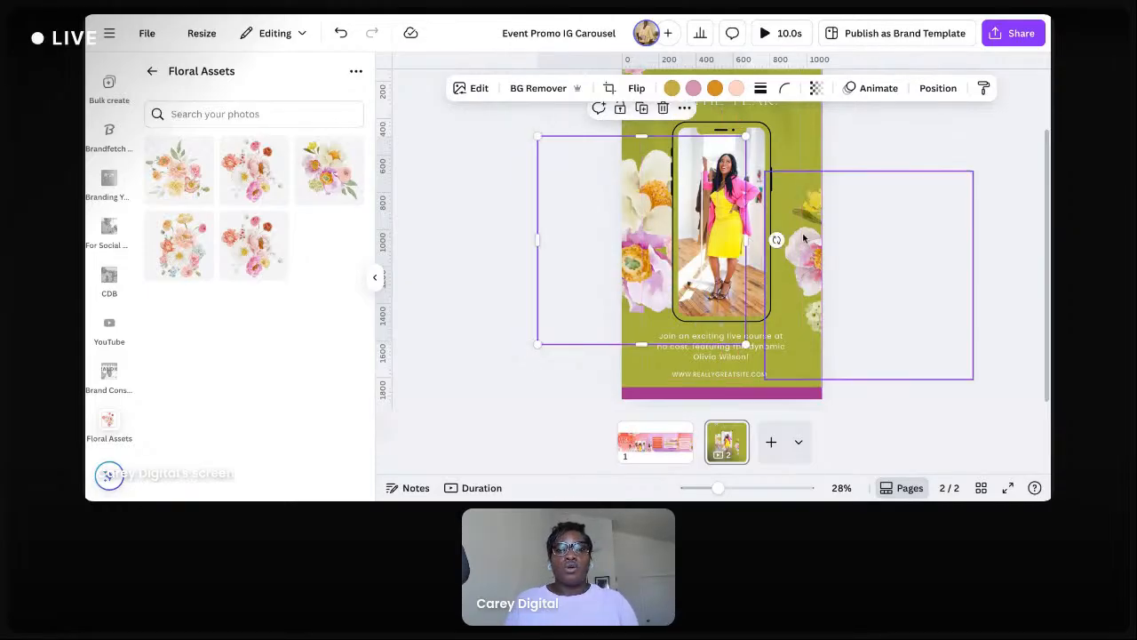
Move the second floral cluster inward so it peeks out behind the other side of the phone frame, level with its mirror
drag(804, 230, 782, 208)
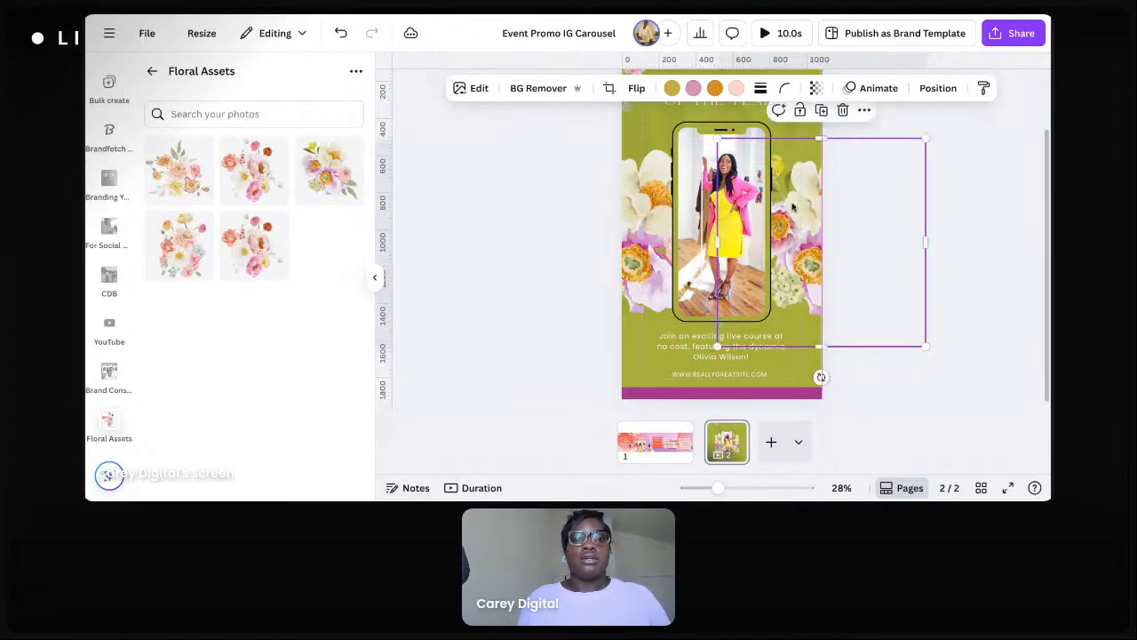
click(944, 207)
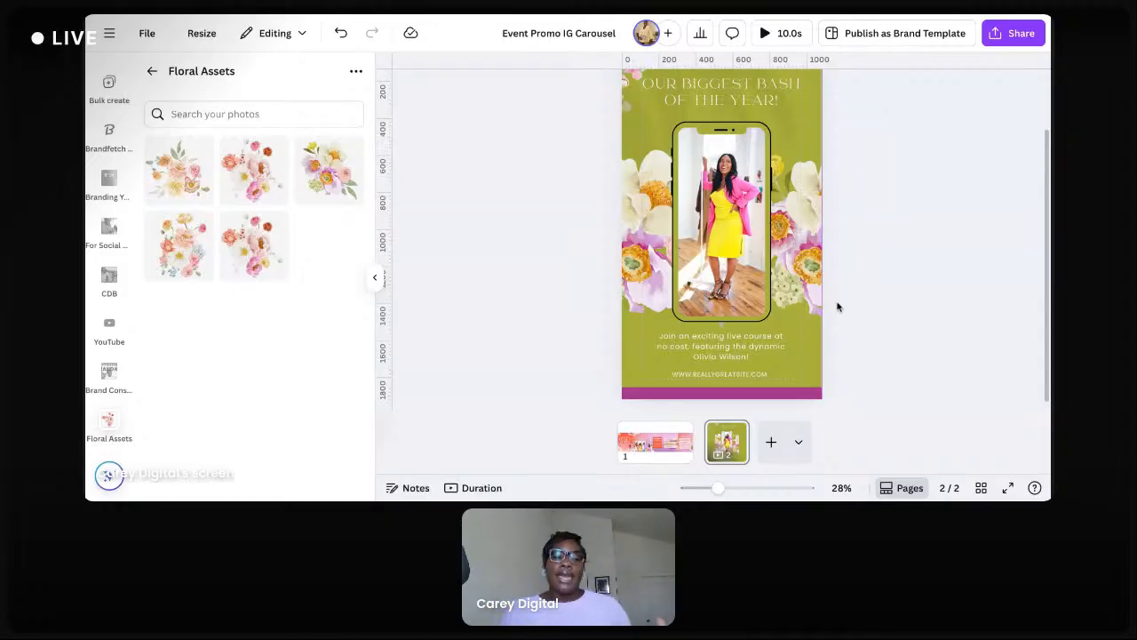
Add a blank Instagram Reel page after the second page
click(798, 441)
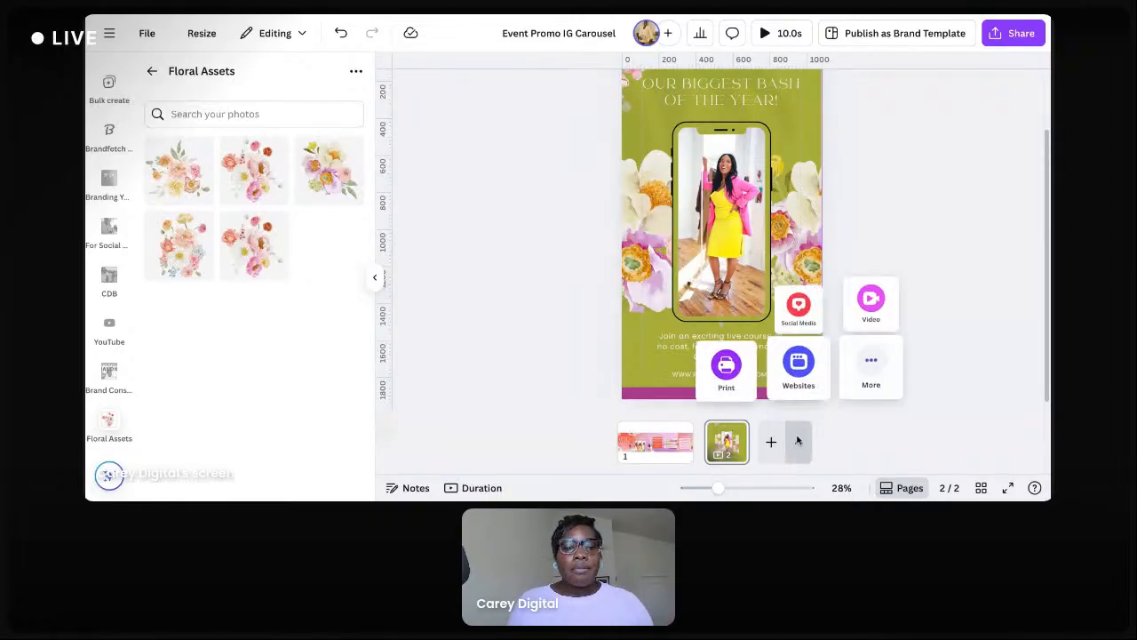
click(823, 296)
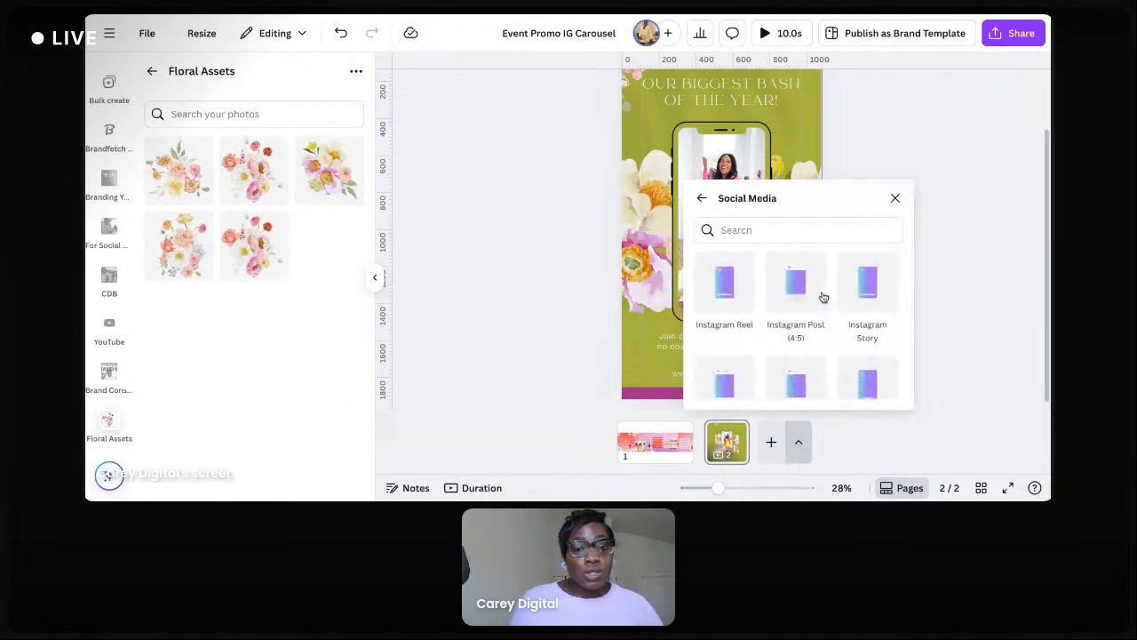
scroll(840, 292, down, 1)
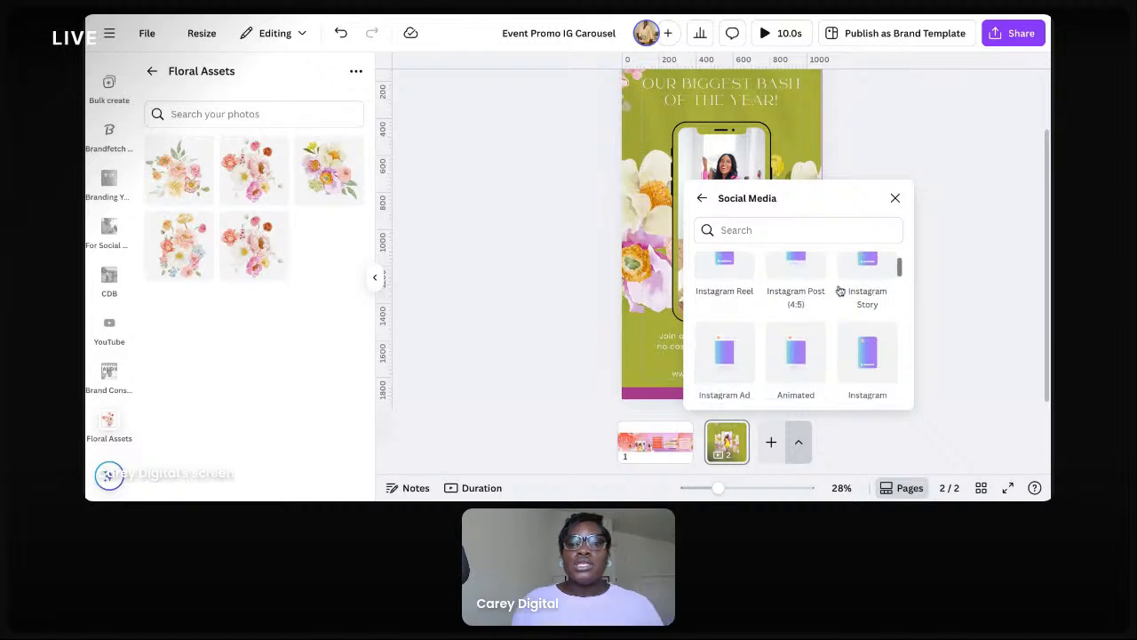
click(725, 263)
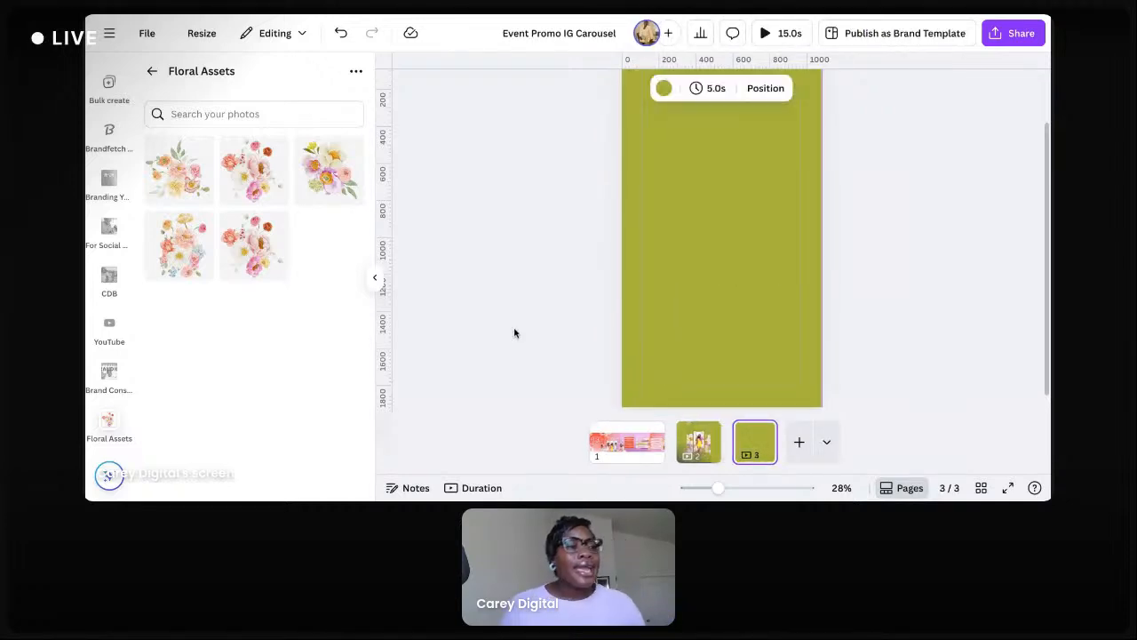
Look through the brand kit assets and open the Women's Summit | RISE graphics folder
scroll(109, 178, up, 6)
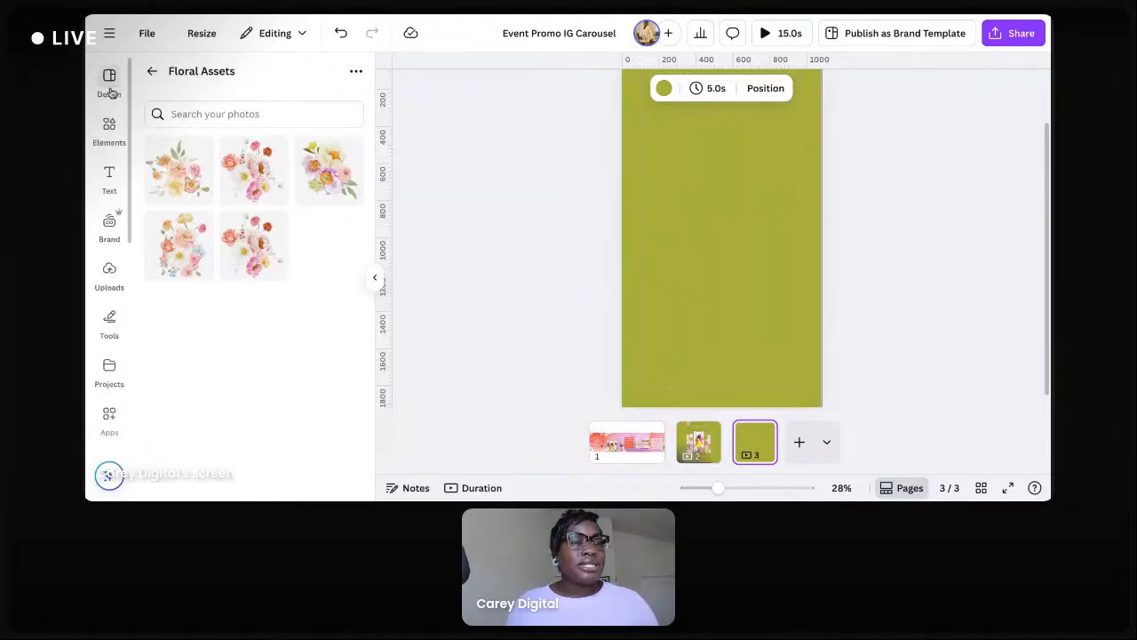
click(111, 87)
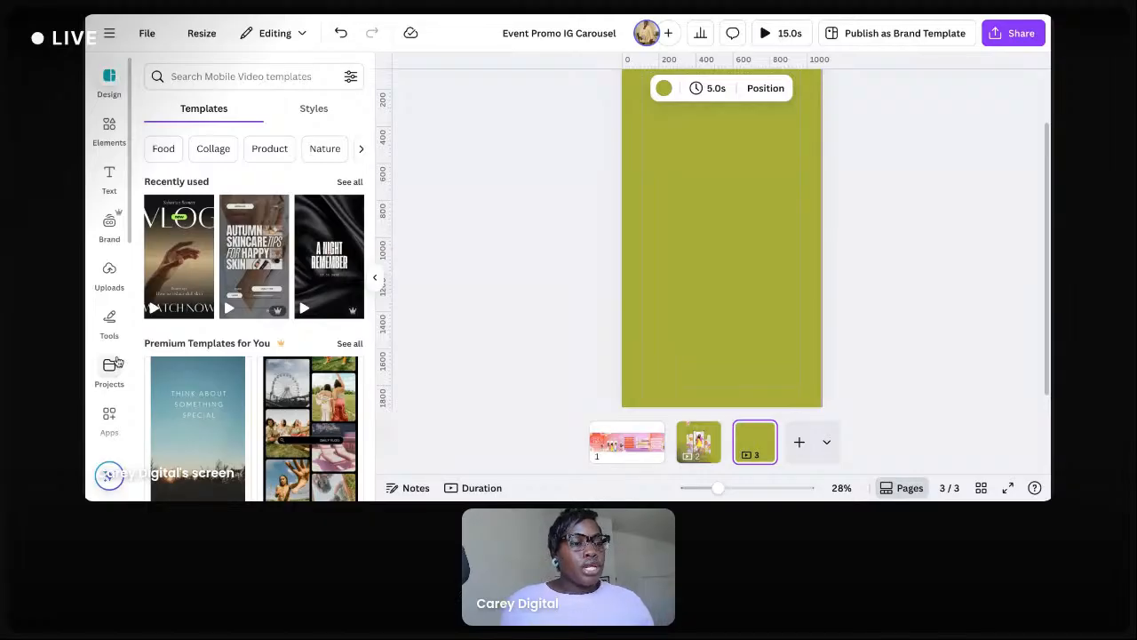
click(109, 224)
scroll(285, 245, down, 5)
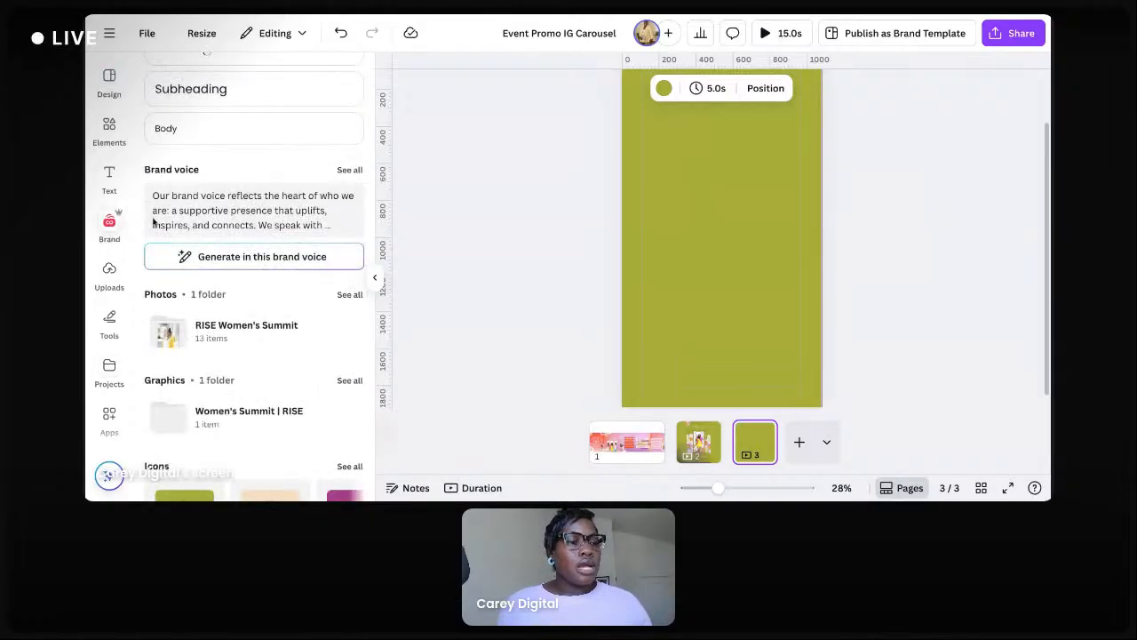
scroll(285, 245, down, 2)
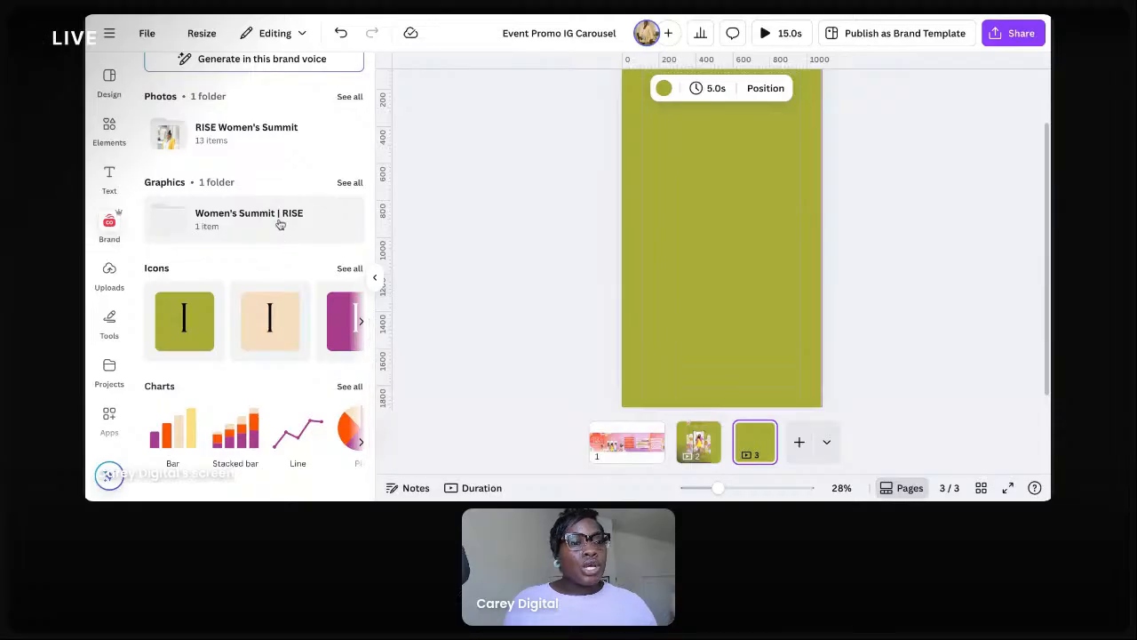
scroll(282, 231, up, 2)
scroll(280, 224, up, 1)
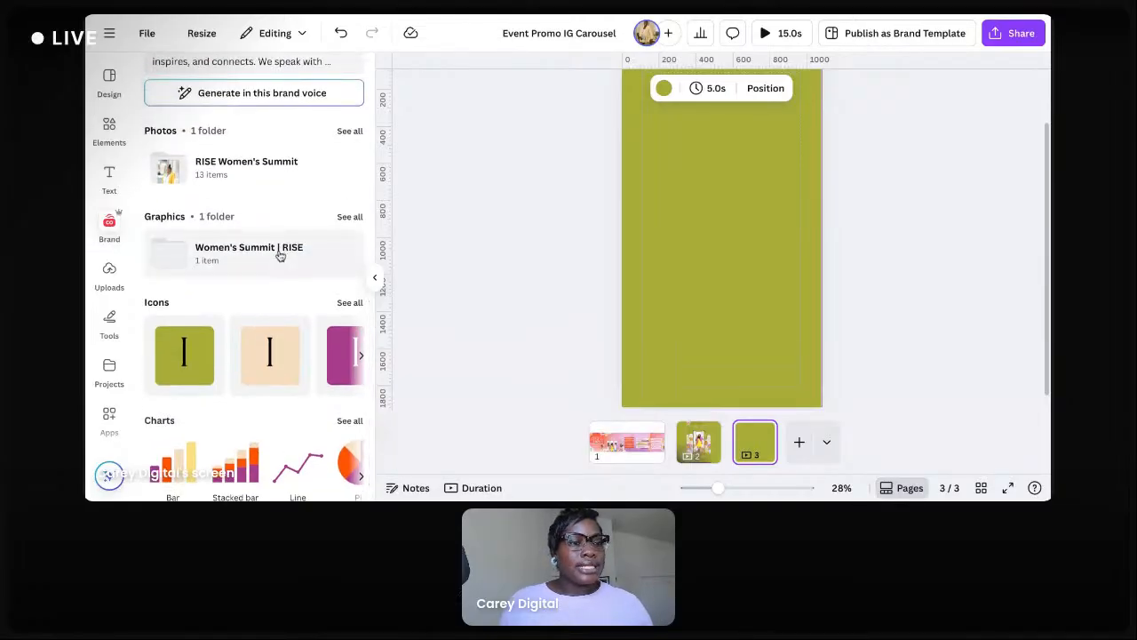
click(280, 255)
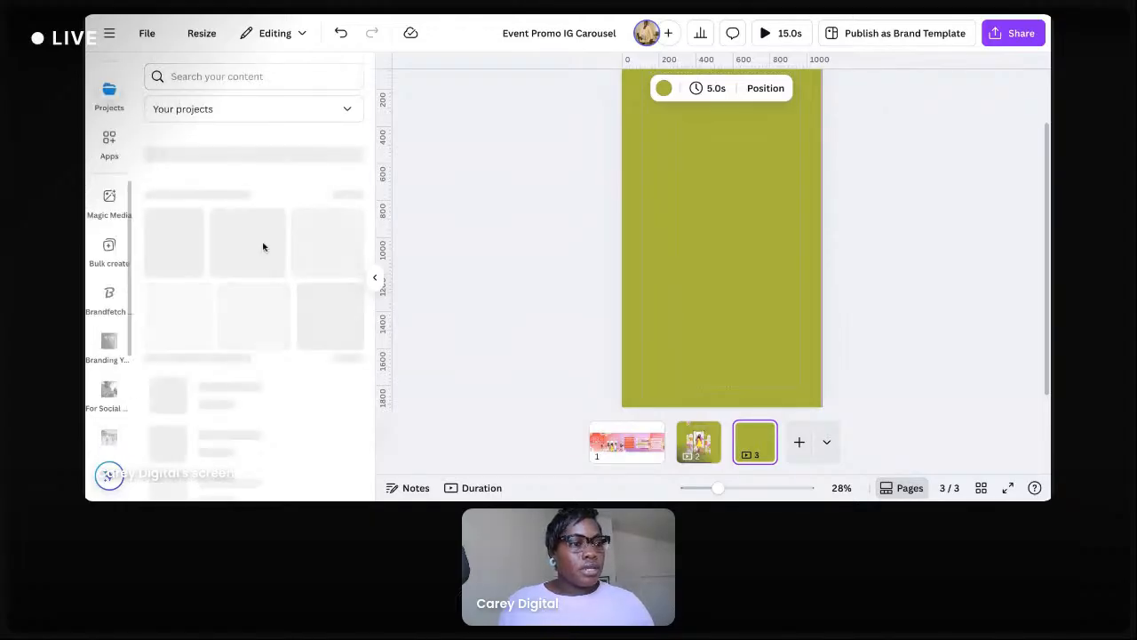
Open the brand's RISE Women's Summit photos folder and apply its Sunday Brunch Club design to the blank third page
scroll(101, 119, up, 3)
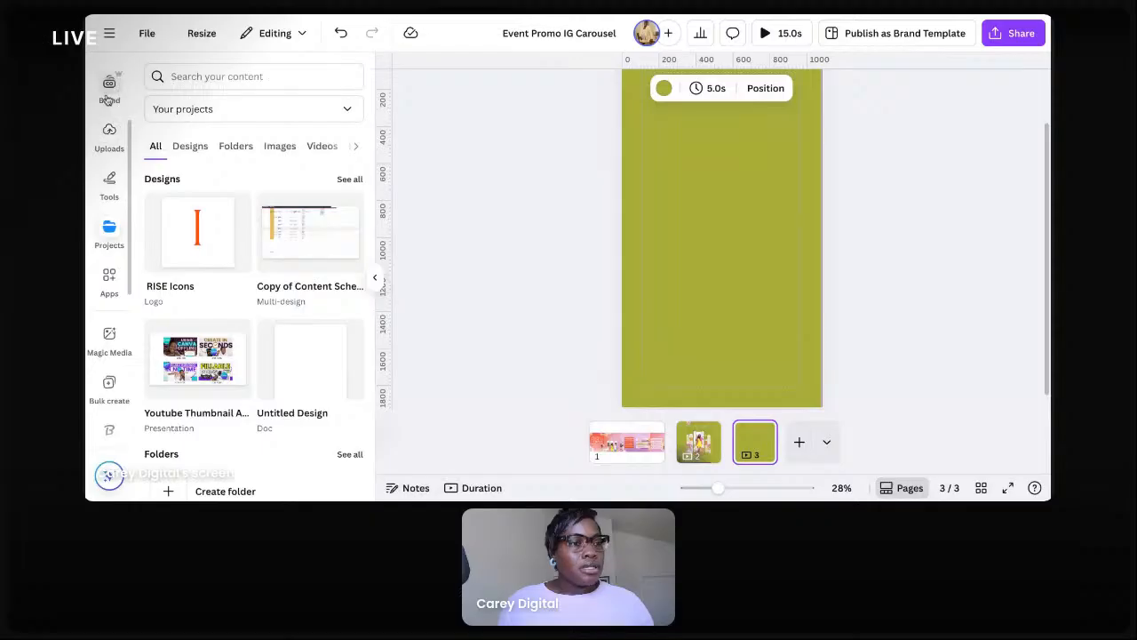
click(109, 94)
scroll(283, 231, up, 1)
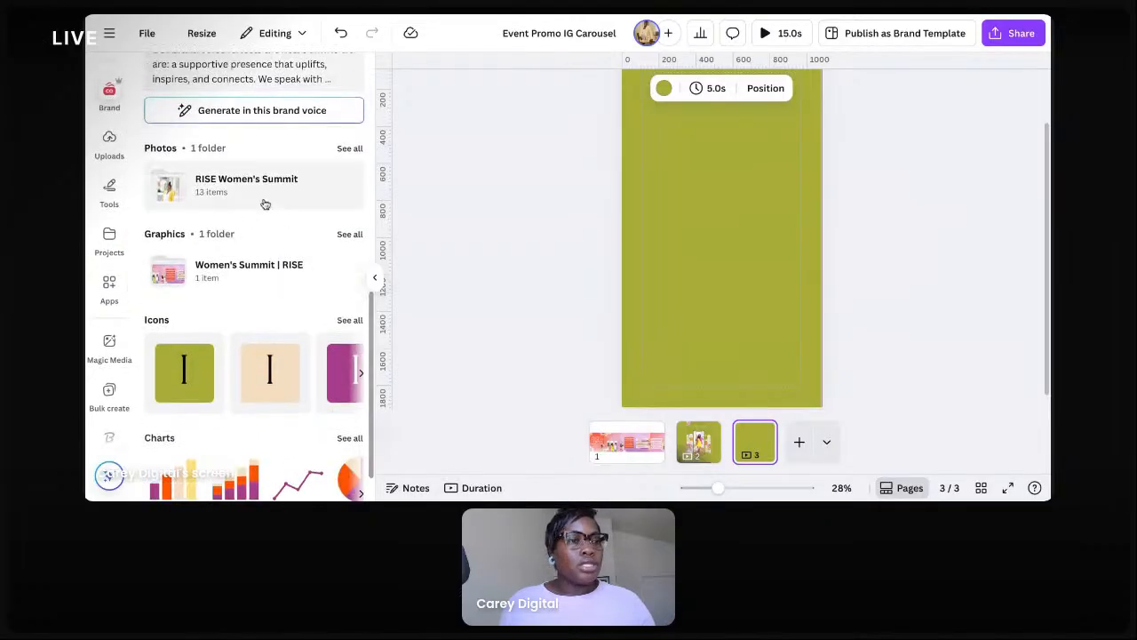
click(263, 201)
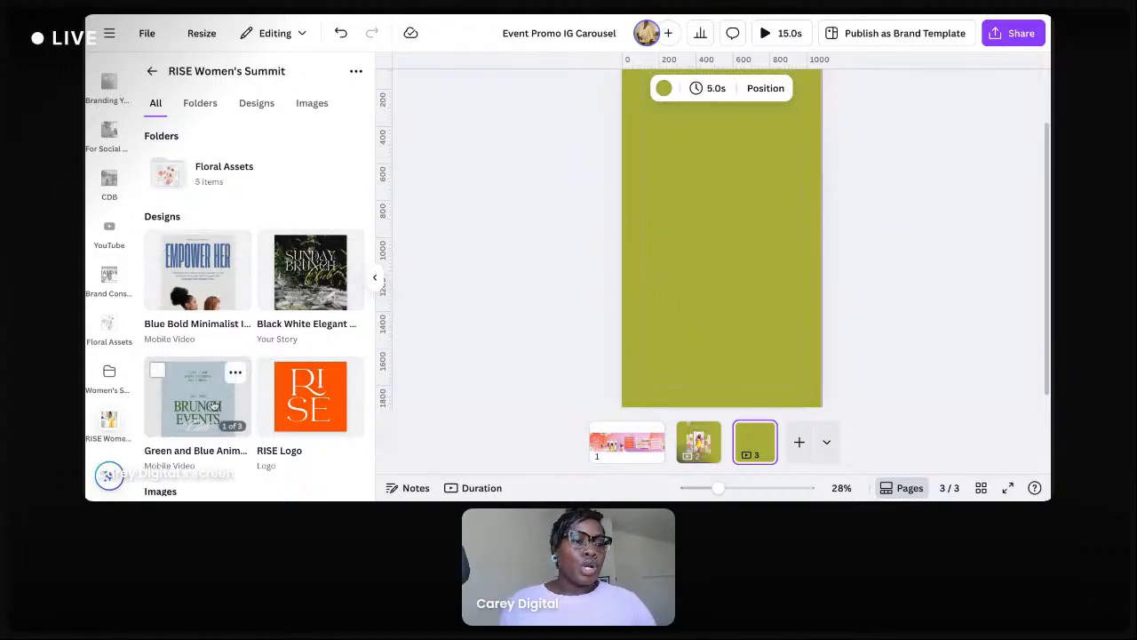
click(310, 304)
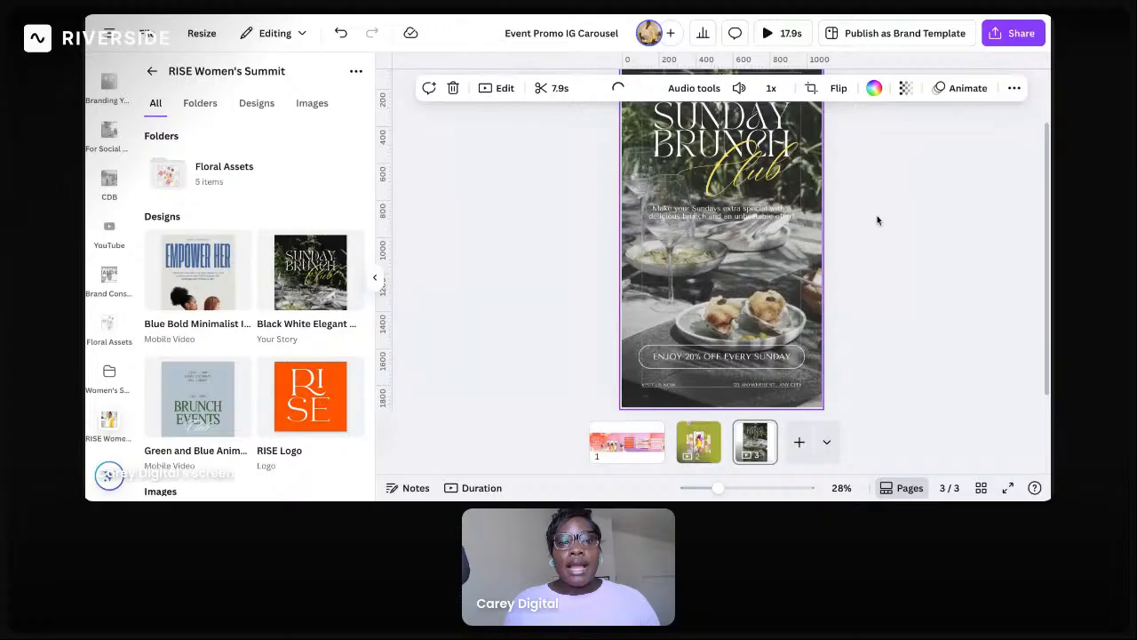
Change the "Sunday Brunch" heading font to the brand font abigail
scroll(811, 157, up, 1)
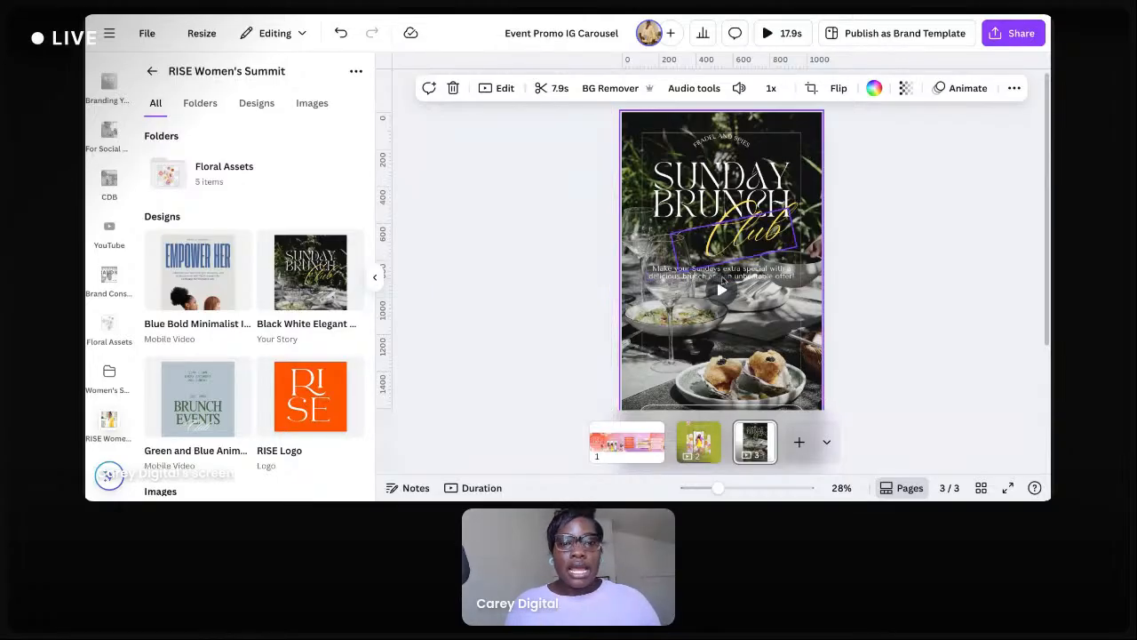
click(697, 190)
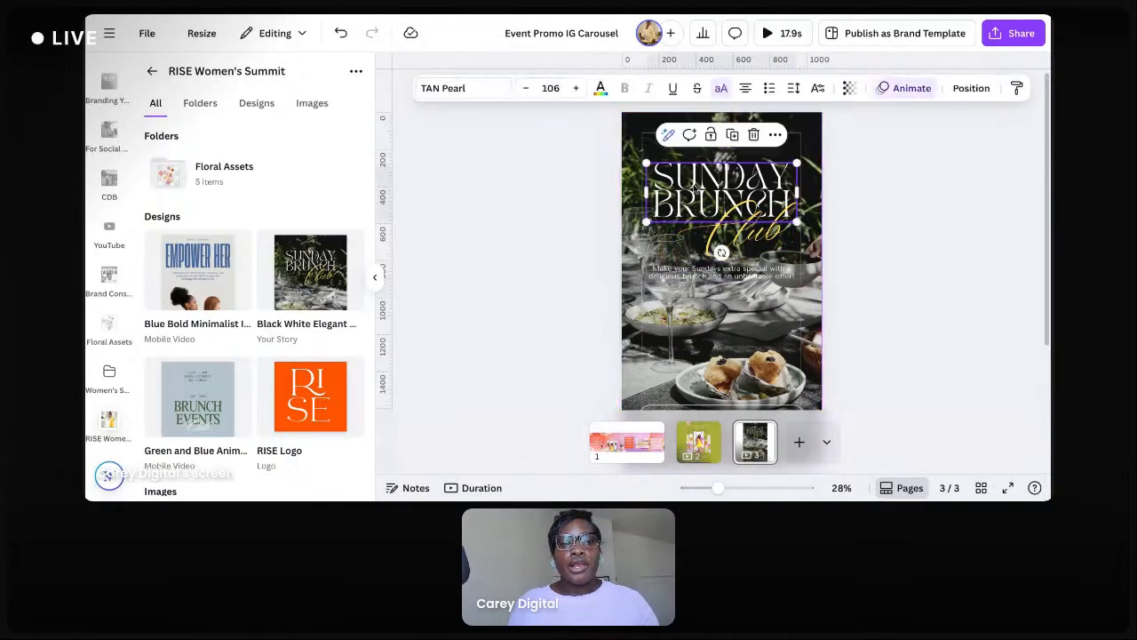
click(462, 88)
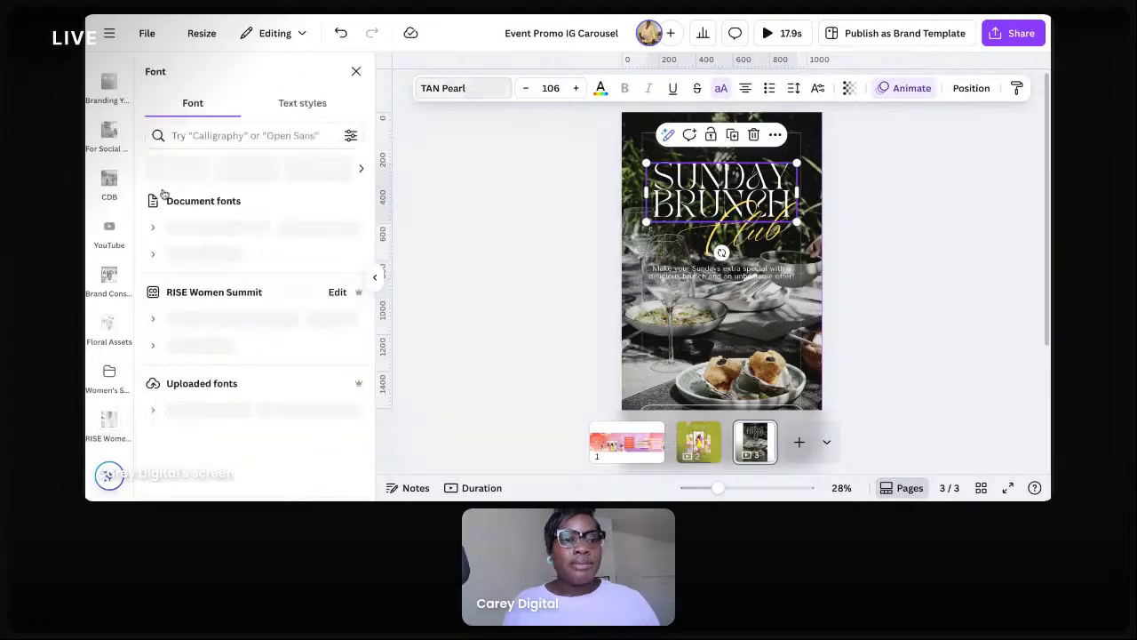
scroll(277, 320, down, 2)
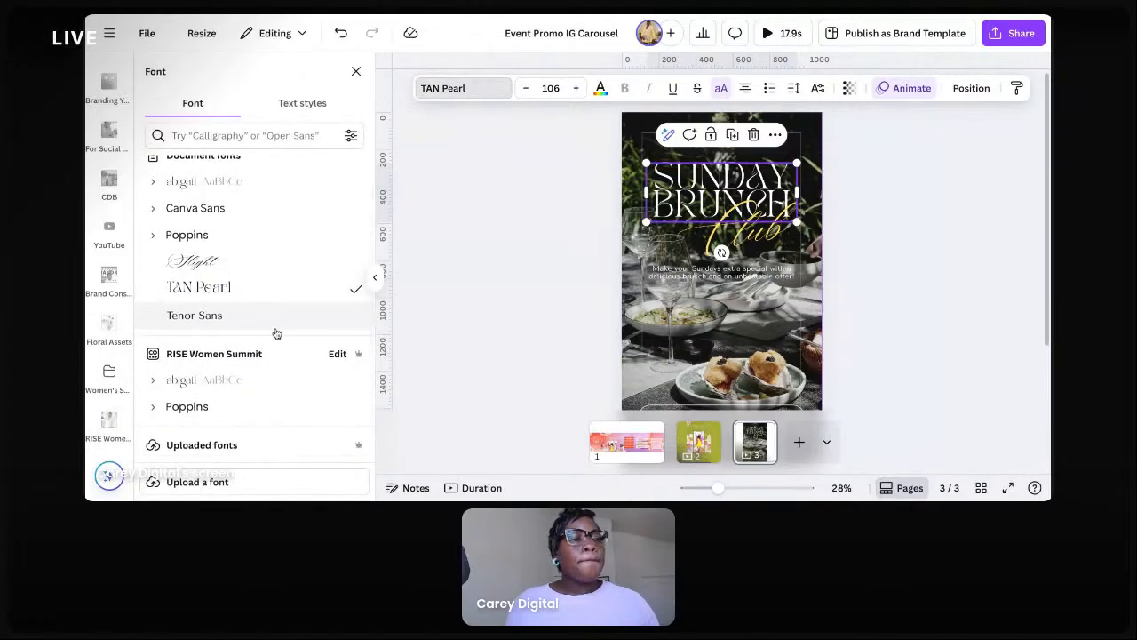
click(222, 379)
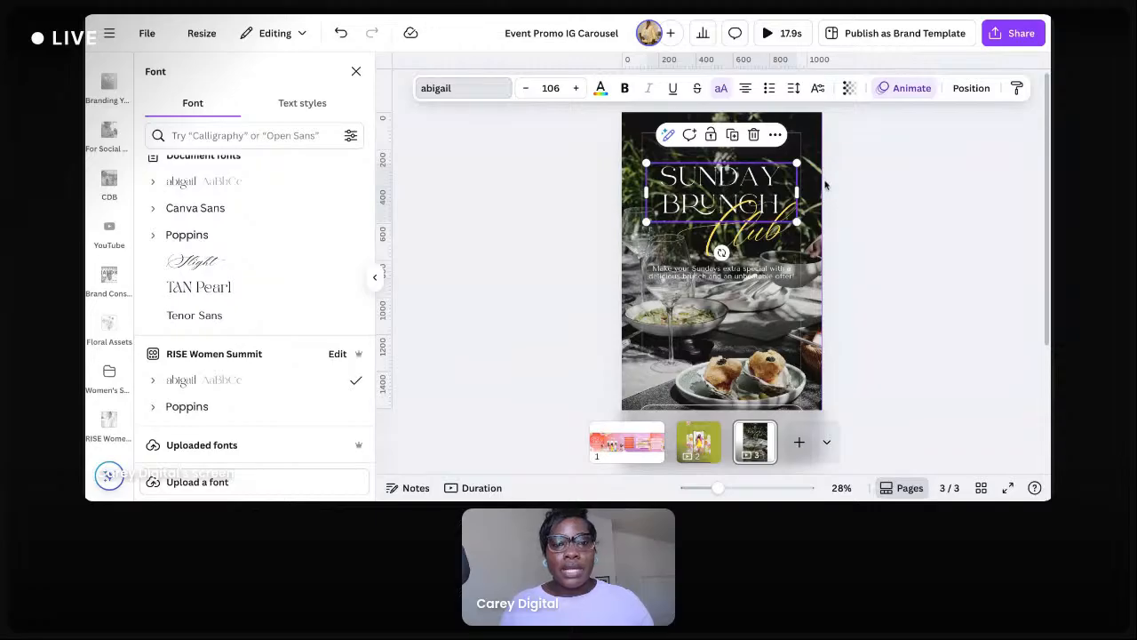
Delete the yellow "Club" script text and the small curved text above the heading
click(763, 231)
key(Delete)
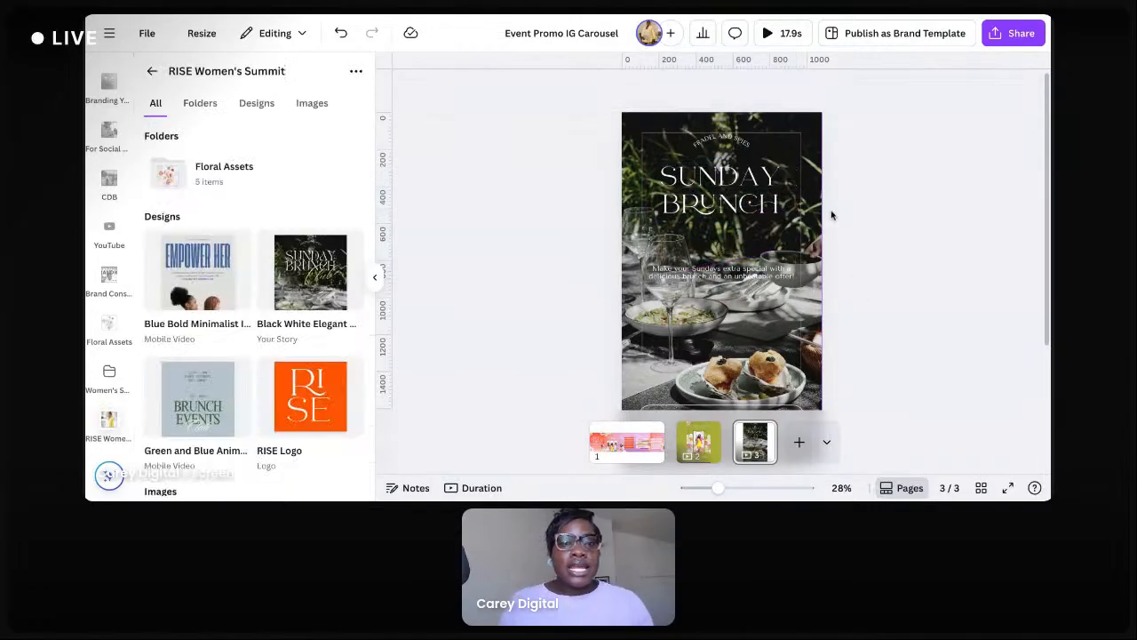
click(736, 140)
key(Delete)
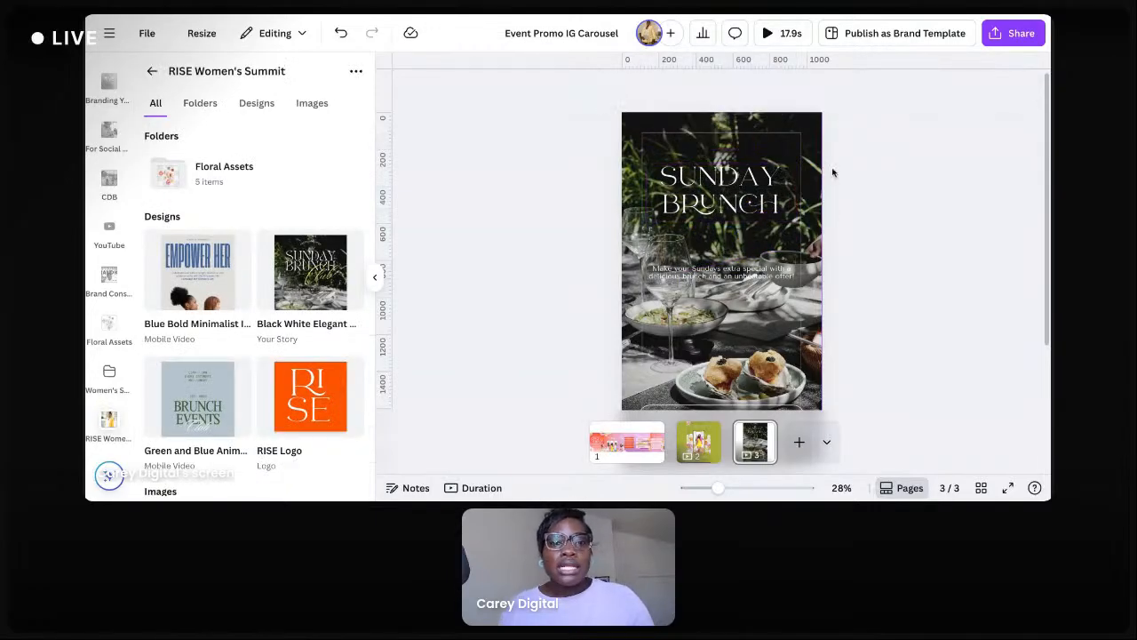
click(830, 174)
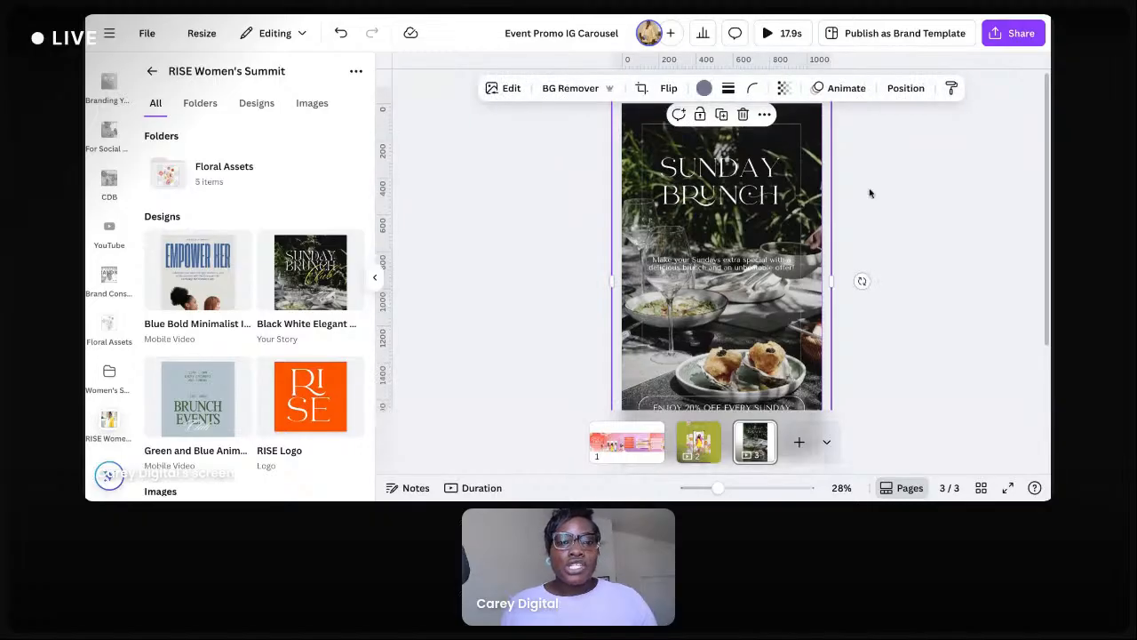
Change the font of the paragraph below the heading to the brand font Poppins
scroll(870, 192, down, 1)
click(722, 238)
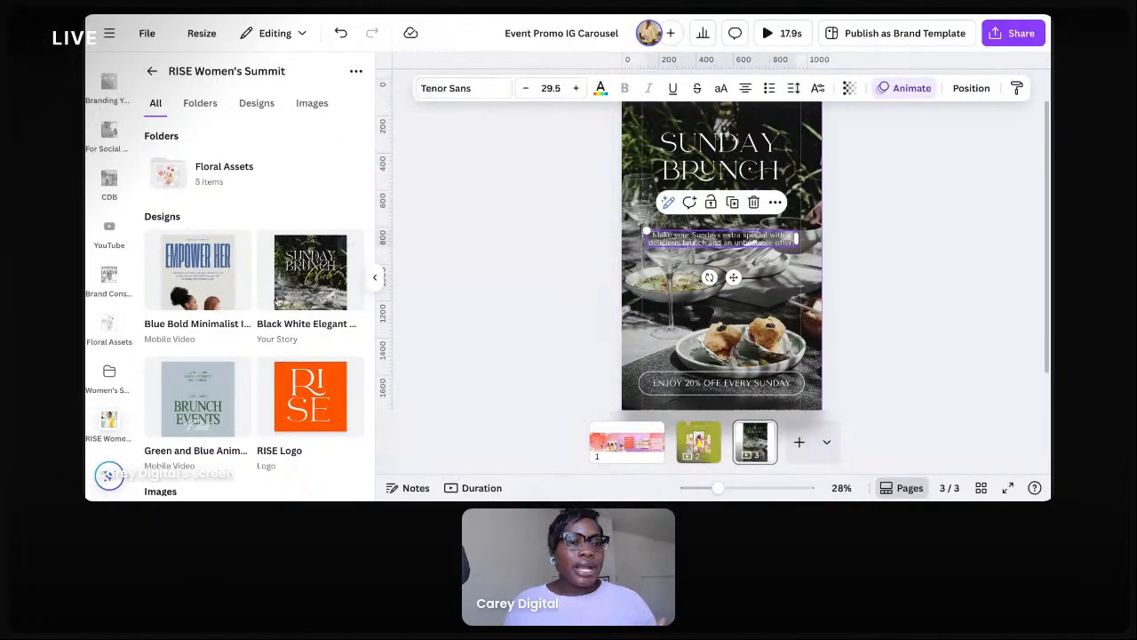
click(436, 88)
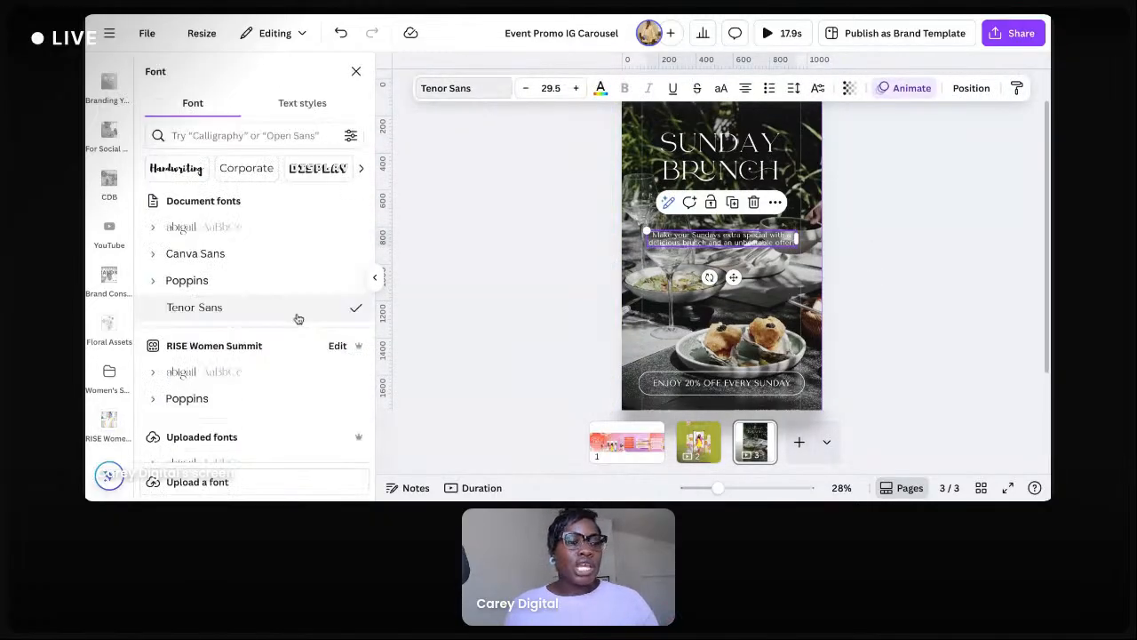
click(186, 398)
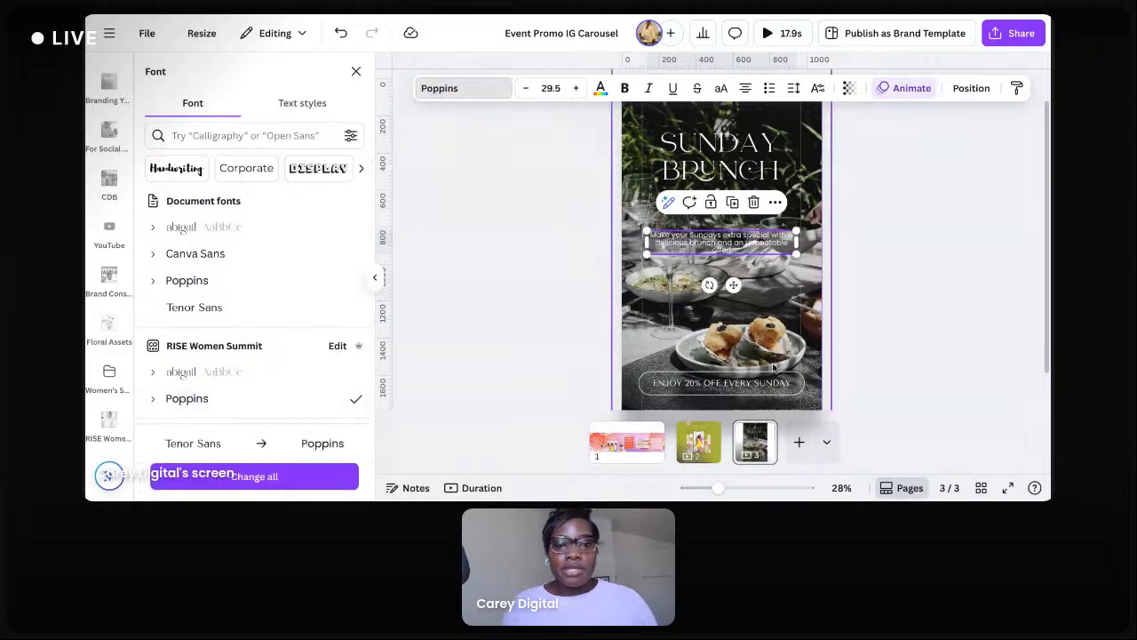
Set the "Enjoy 20% off every Sunday" text to the abigail font and replace all remaining Tenor Sans text with it
click(764, 394)
double_click(764, 394)
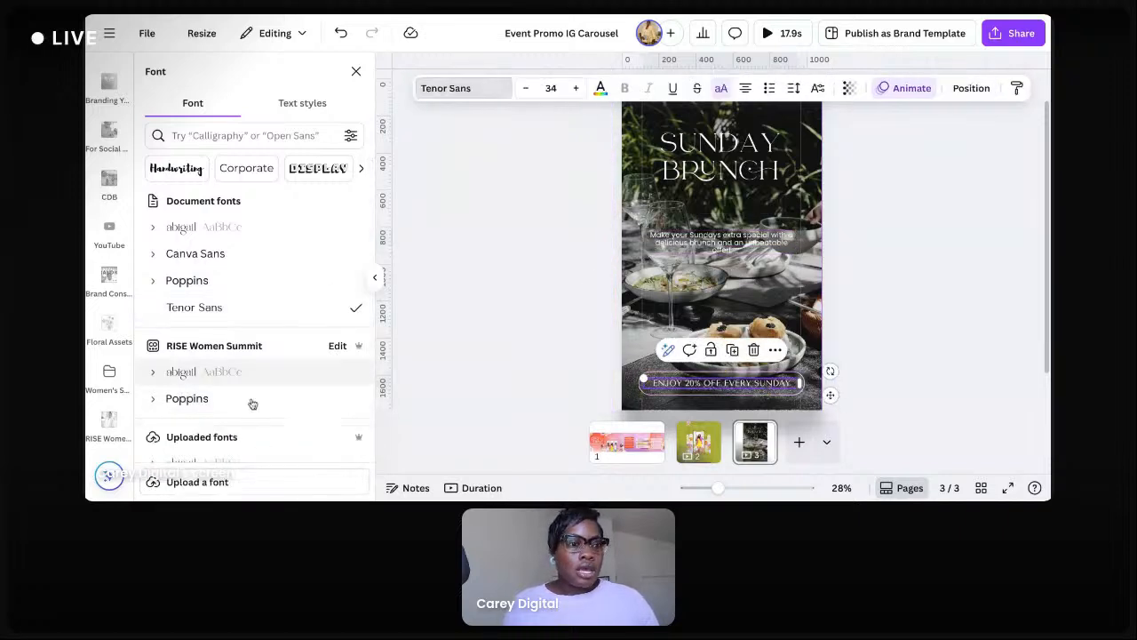
click(203, 372)
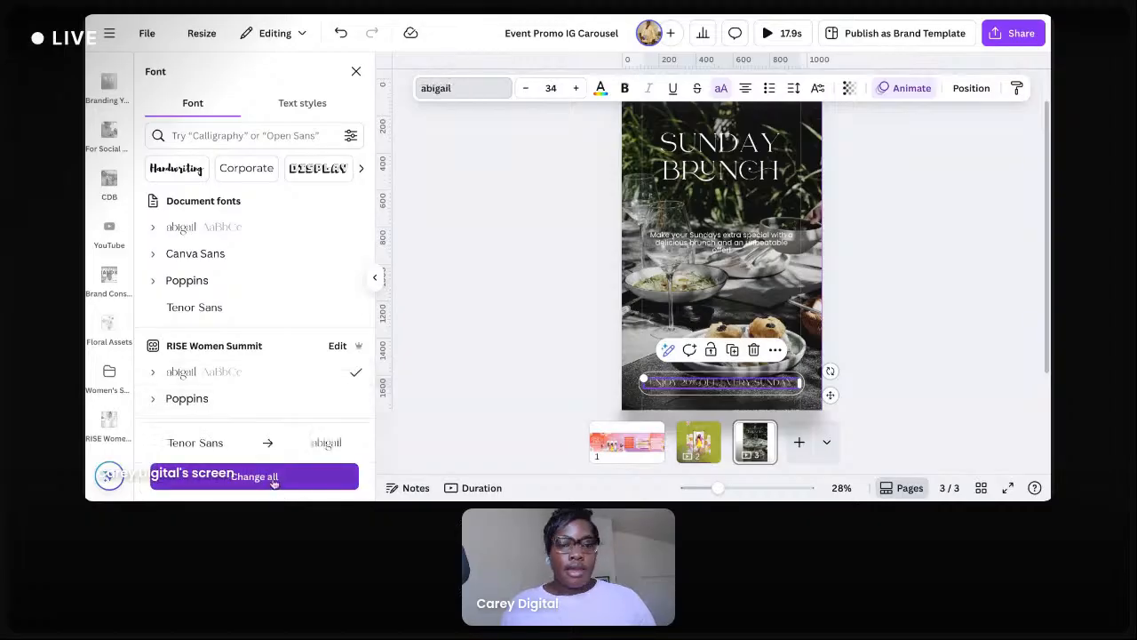
click(266, 480)
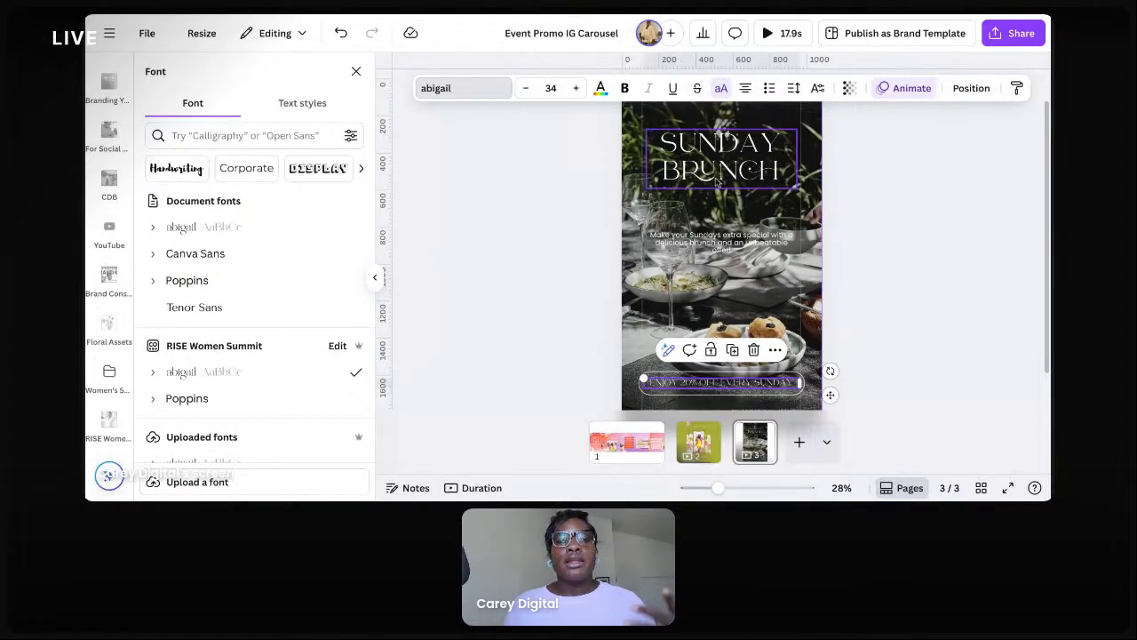
Enlarge the "Sunday Brunch" heading evenly on both sides to font size 117
click(657, 185)
drag(647, 186, 639, 192)
drag(797, 193, 805, 195)
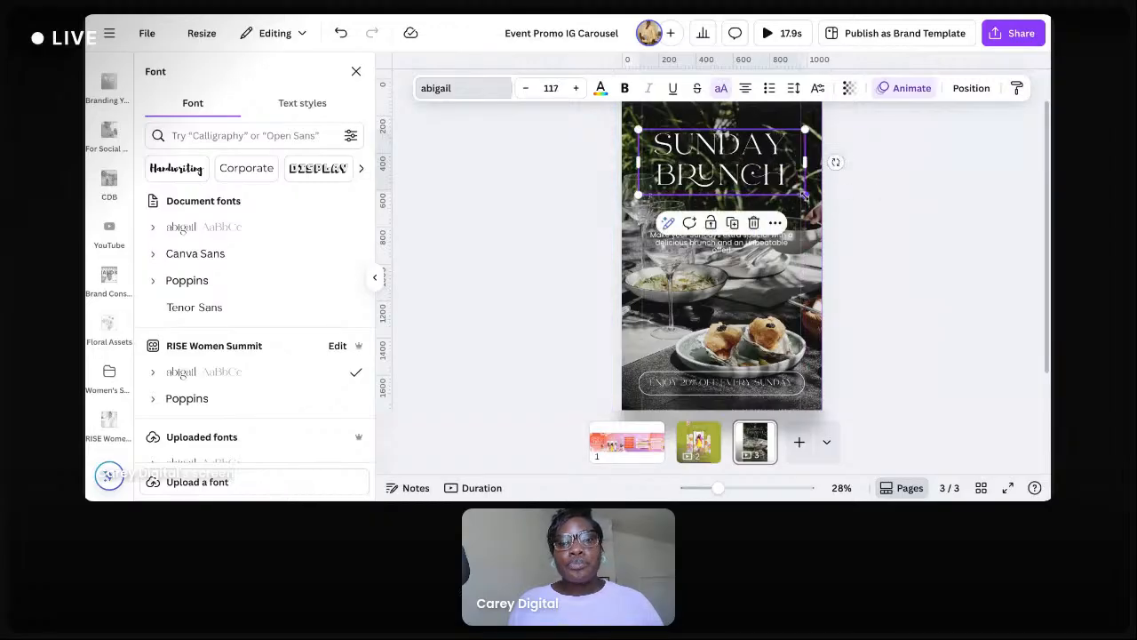
click(833, 179)
Try a lower transparency value on the overlay image covering the brunch page, and delete the overlay
click(749, 118)
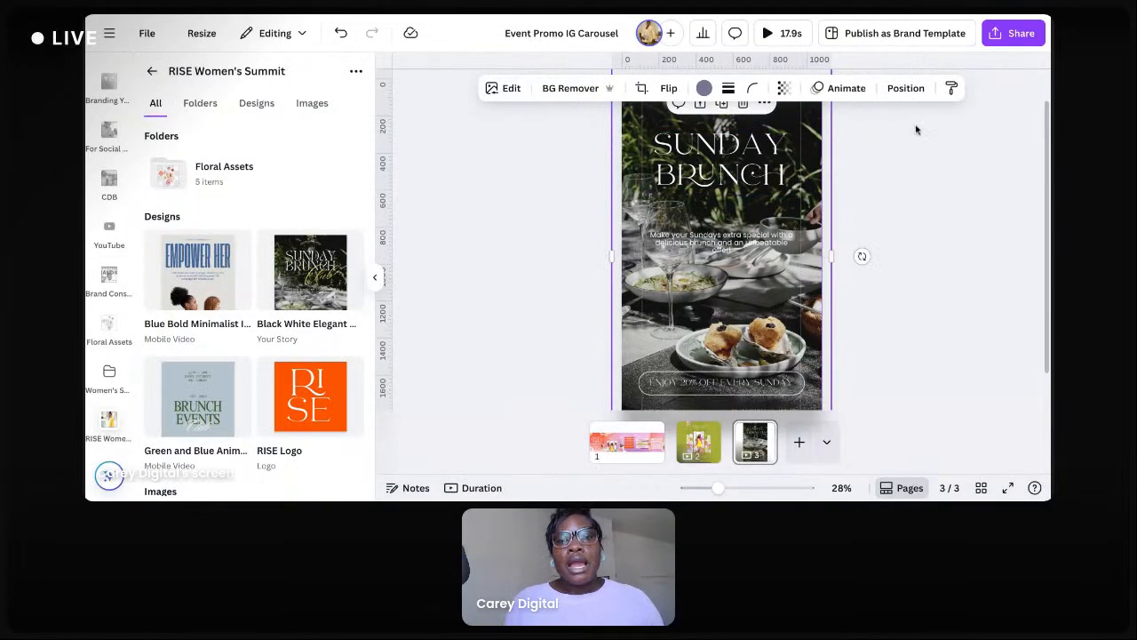
click(784, 88)
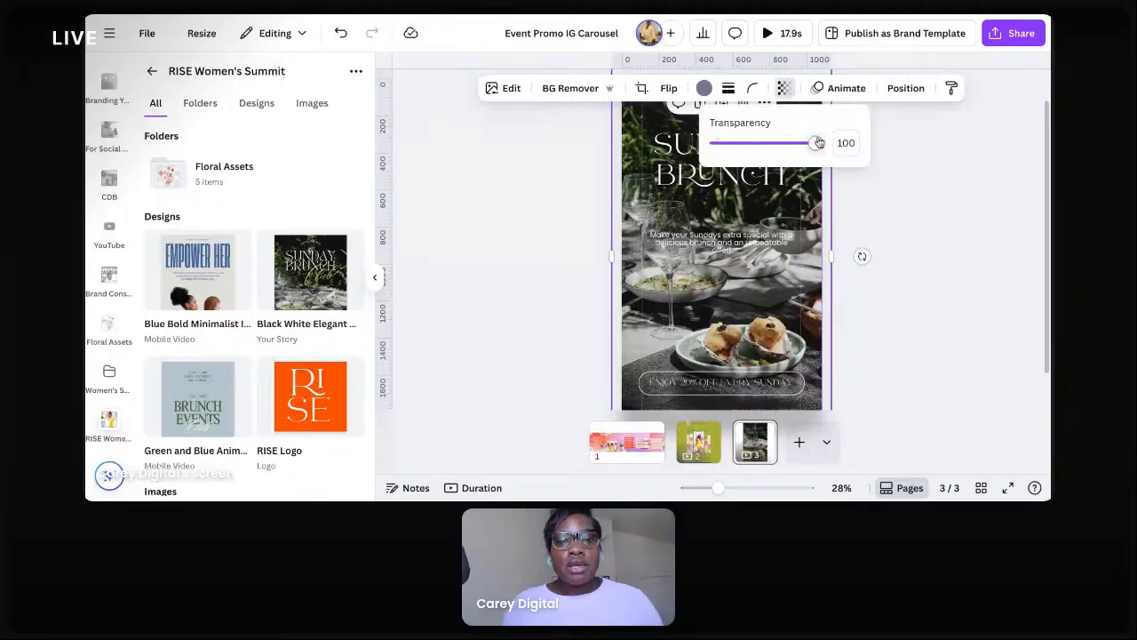
drag(815, 143, 761, 144)
click(808, 175)
drag(809, 175, 819, 142)
key(Delete)
Lower the brunch page's background video to a transparency value of 45
click(814, 143)
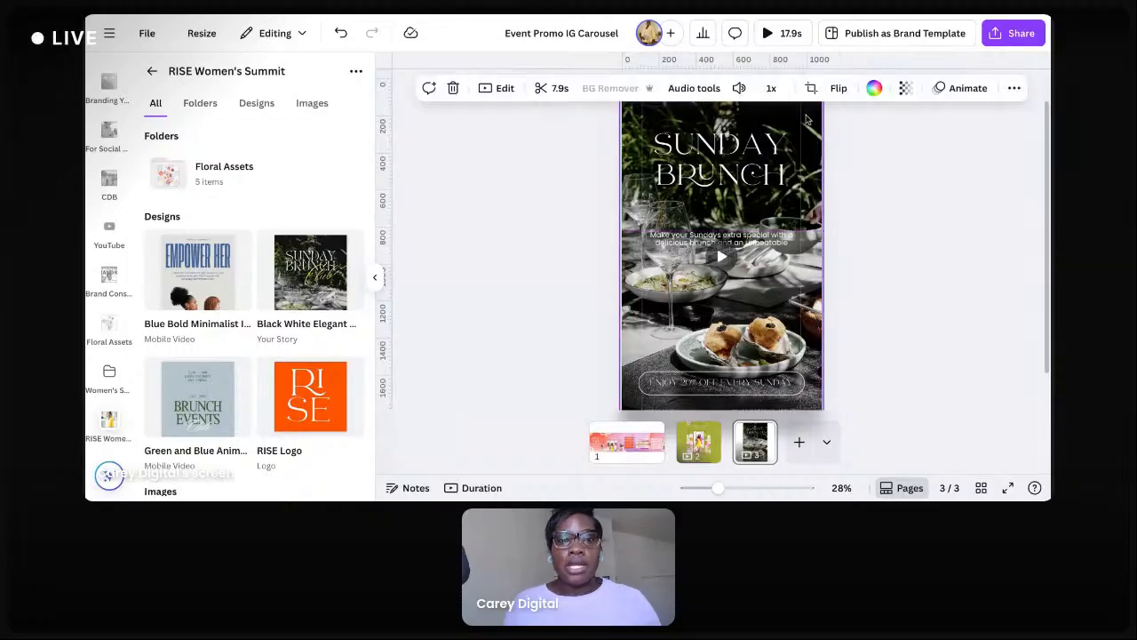
click(910, 90)
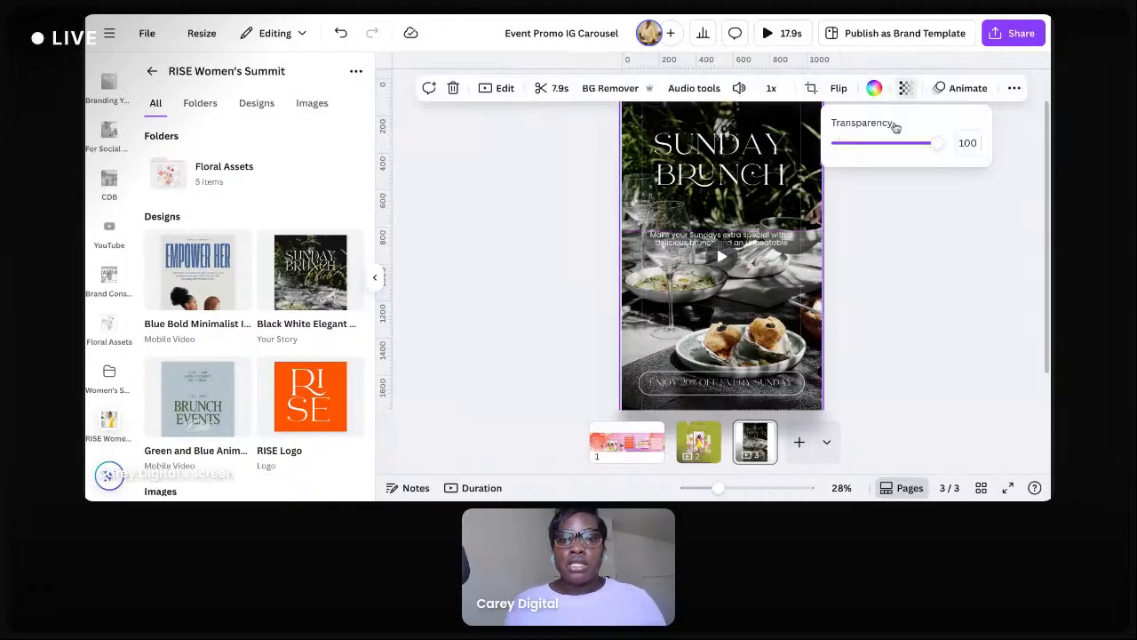
drag(965, 140, 883, 143)
Add a green rectangle shape behind the text and stretch it to cover the brunch page from edge to edge
scroll(109, 125, up, 5)
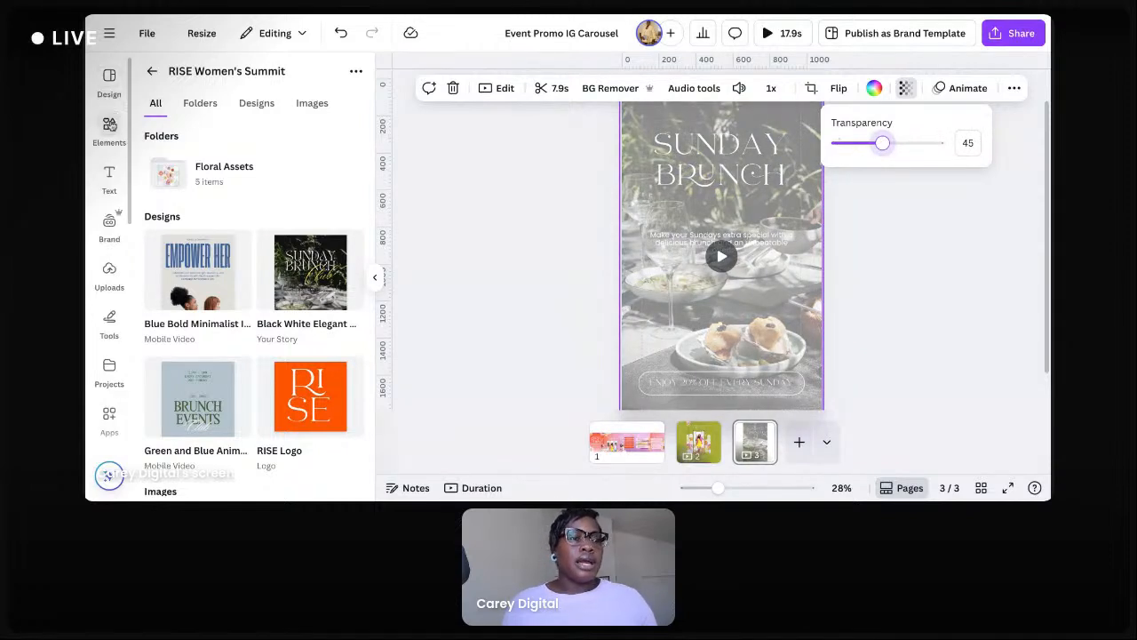
click(110, 124)
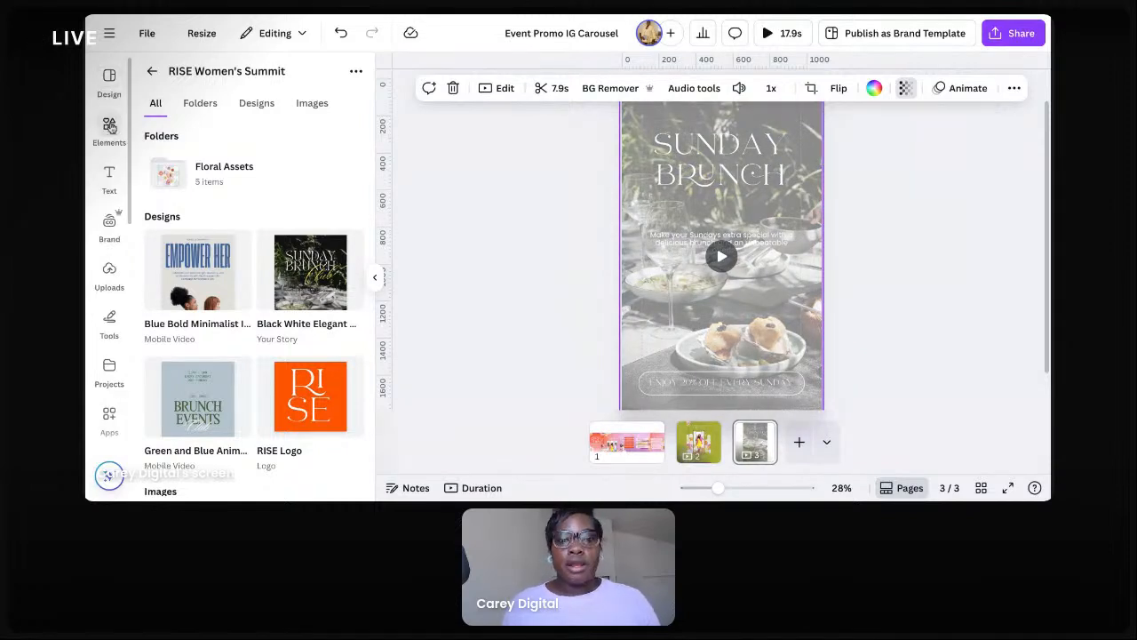
click(109, 126)
key(r)
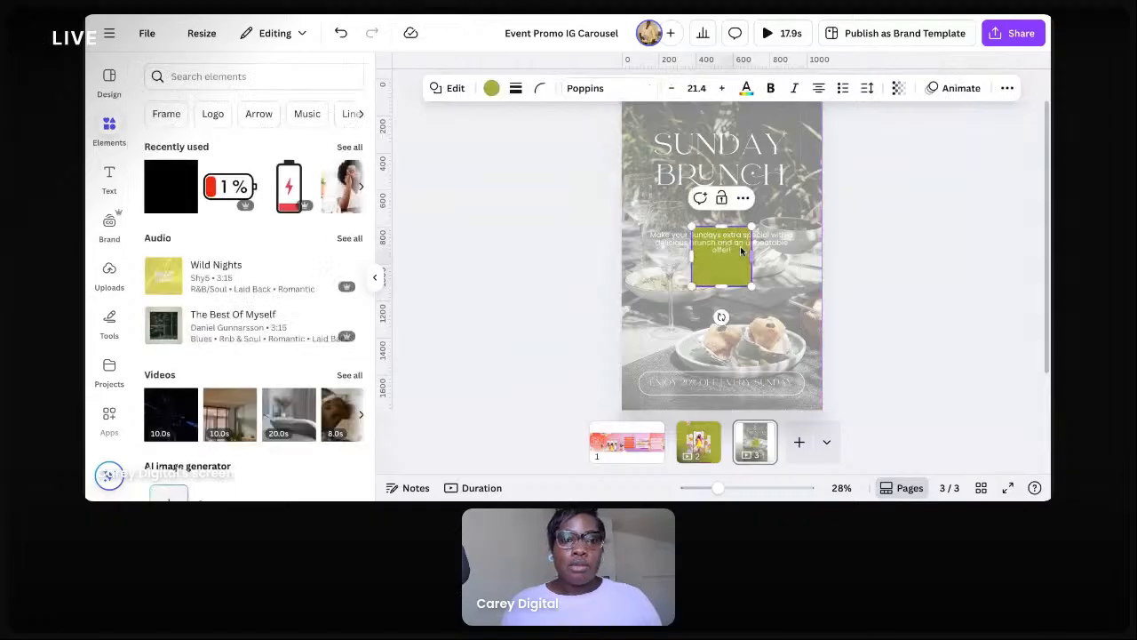
drag(692, 226, 620, 102)
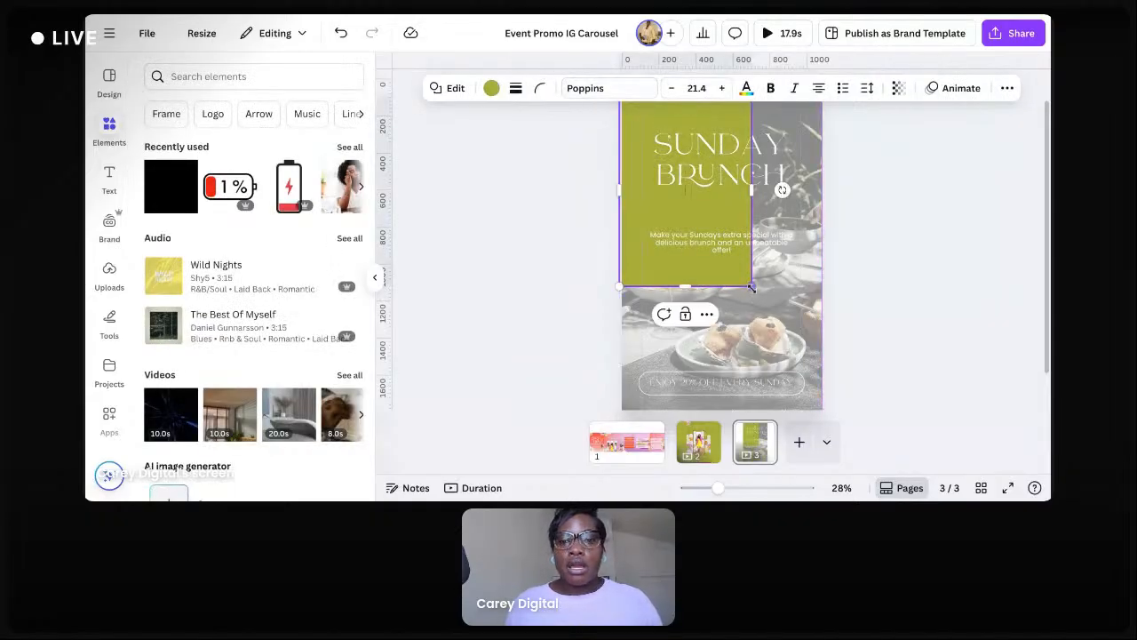
drag(751, 287, 833, 410)
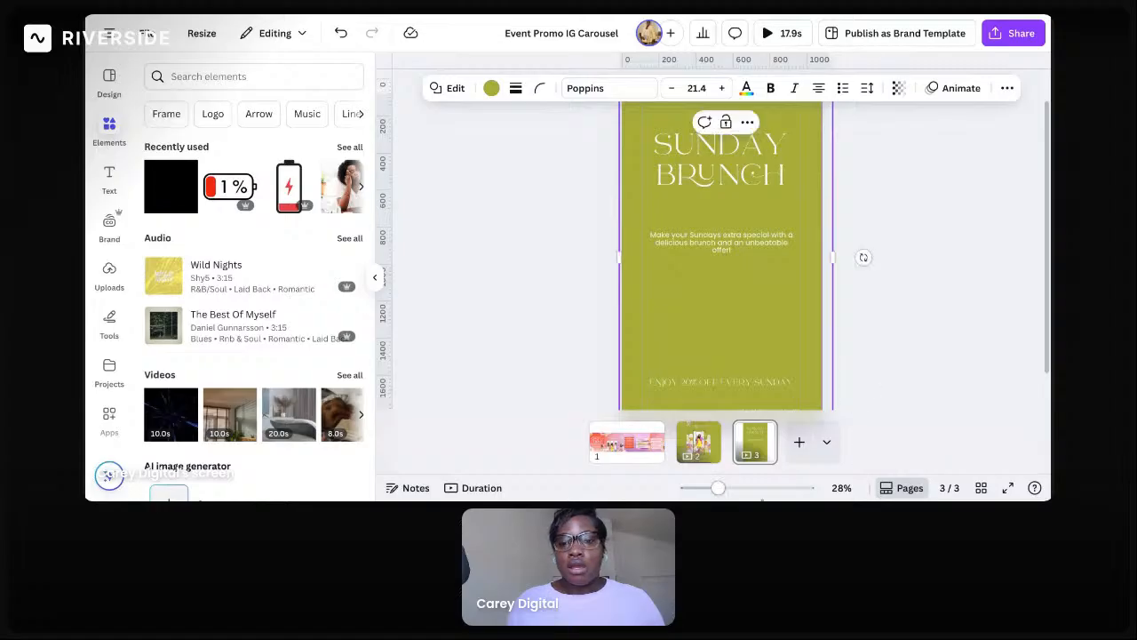
drag(718, 488, 711, 488)
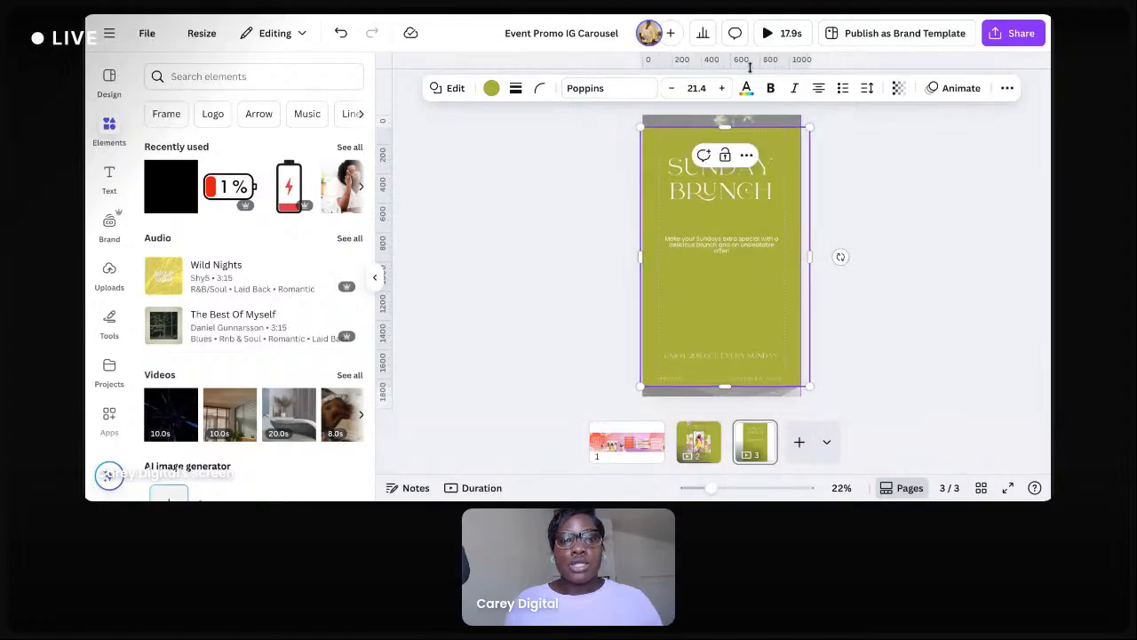
click(730, 123)
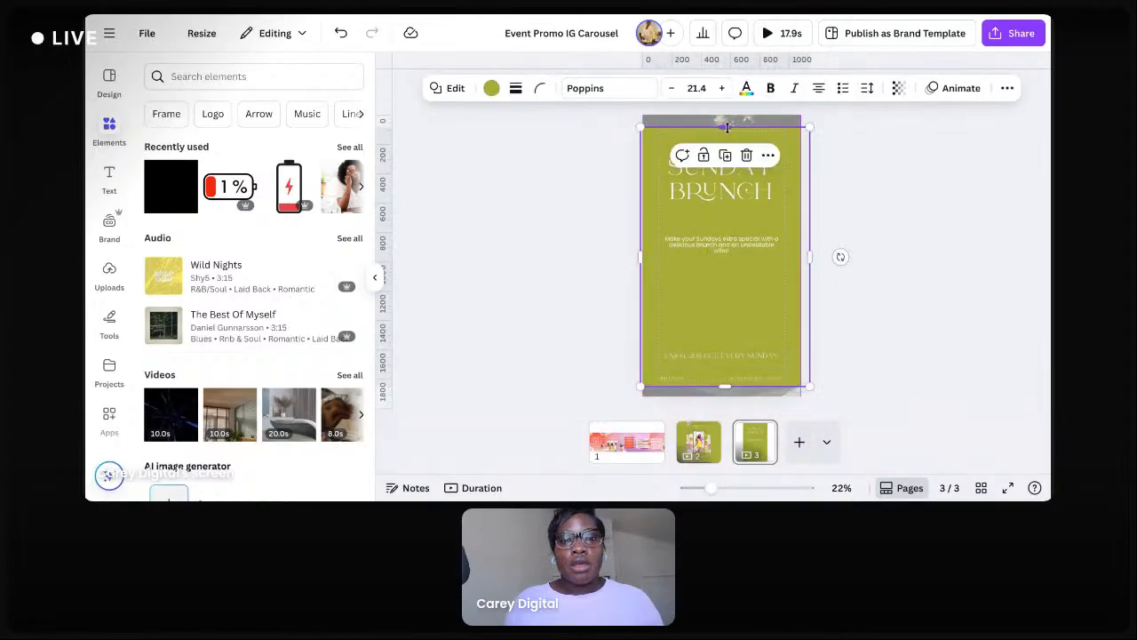
drag(727, 127, 724, 115)
drag(719, 391, 725, 396)
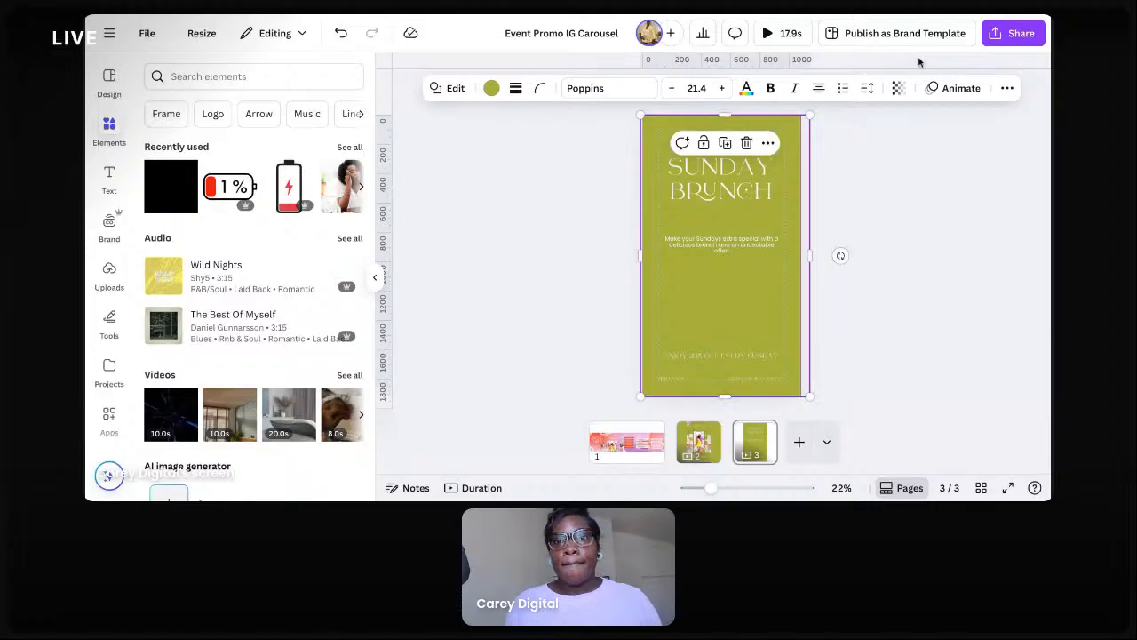
Reduce the green rectangle's transparency value to 47 so the video shows through
click(900, 89)
drag(930, 143, 878, 142)
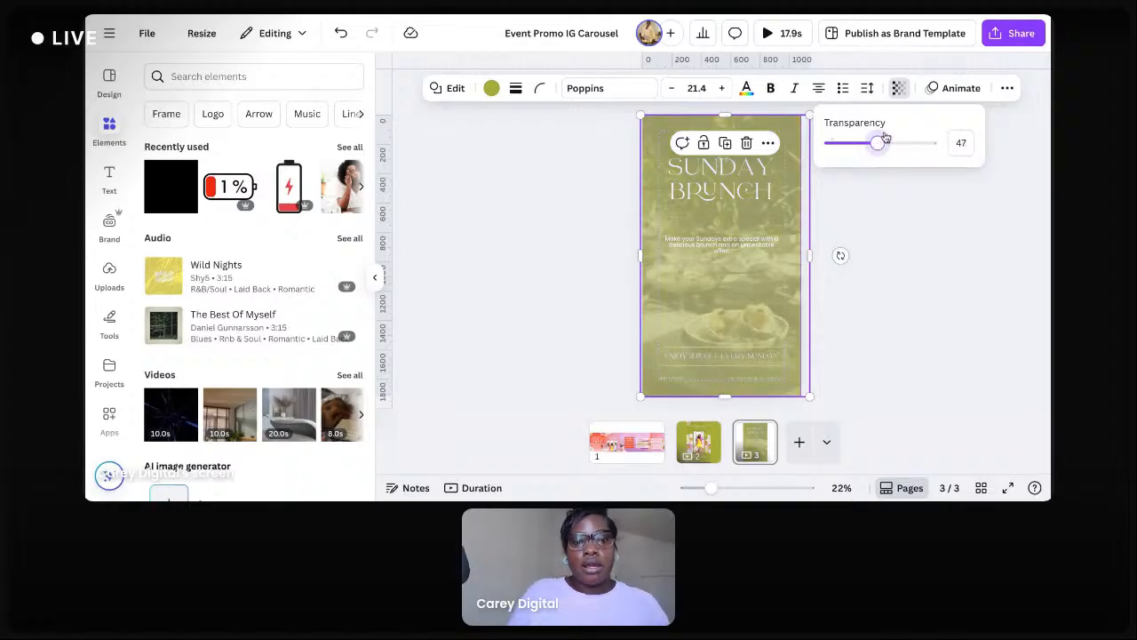
click(776, 108)
click(820, 183)
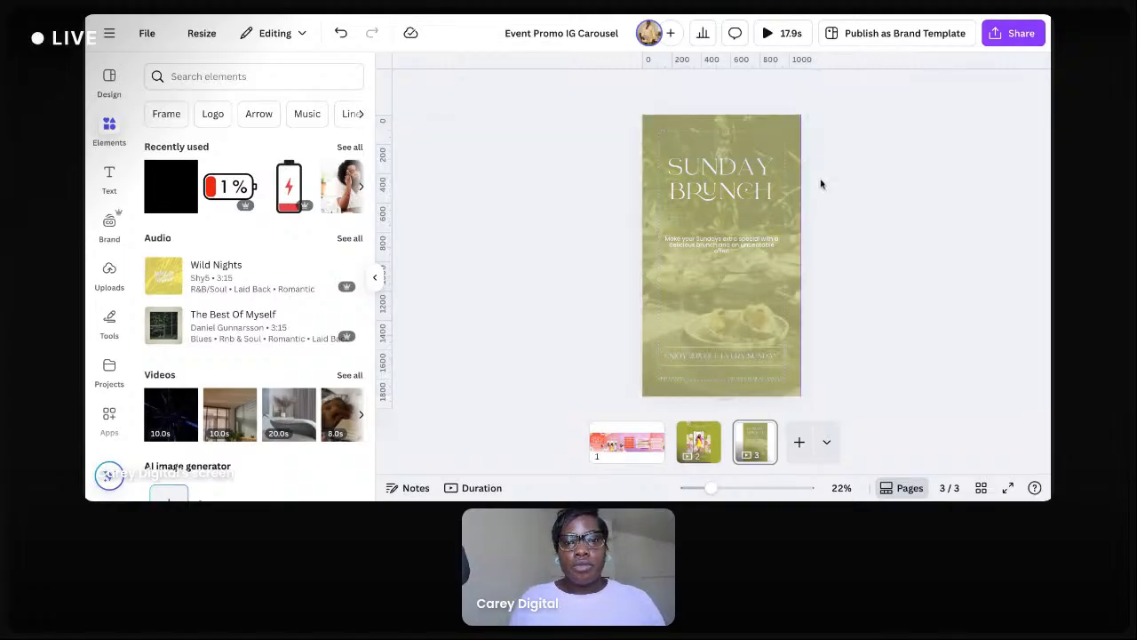
Set the green rectangle's transparency value to 73
click(797, 123)
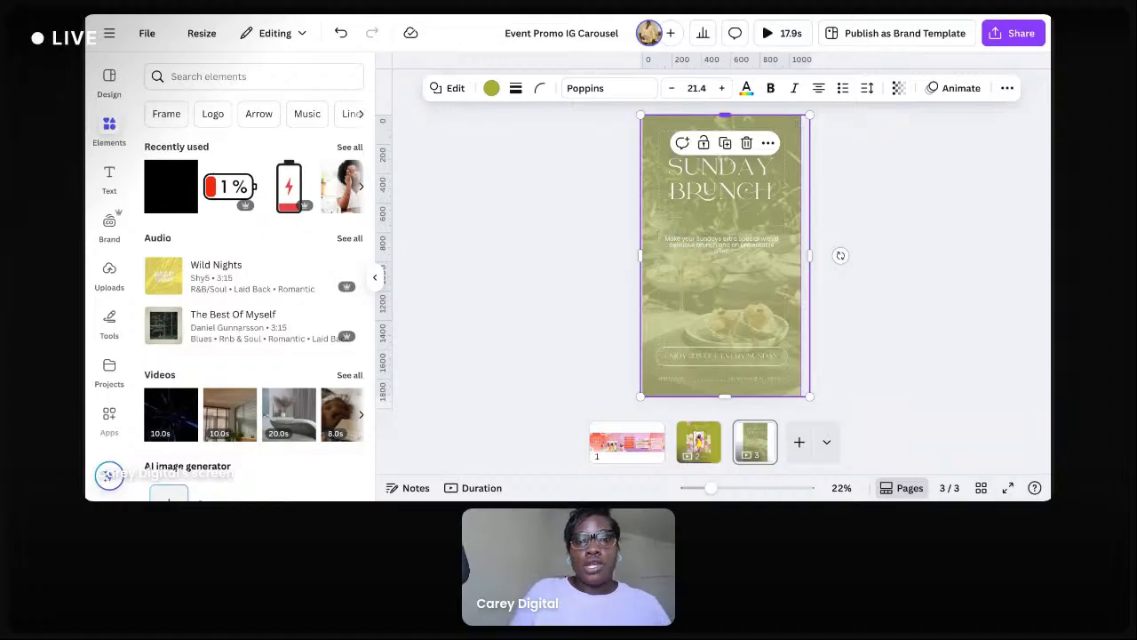
click(768, 143)
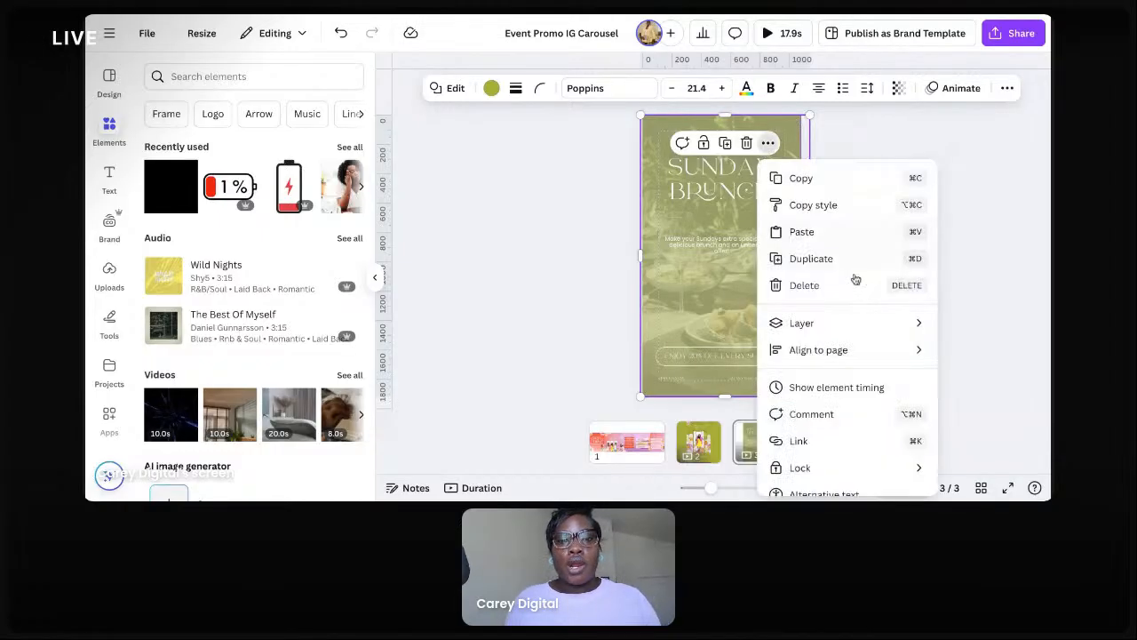
mouse_move(836, 326)
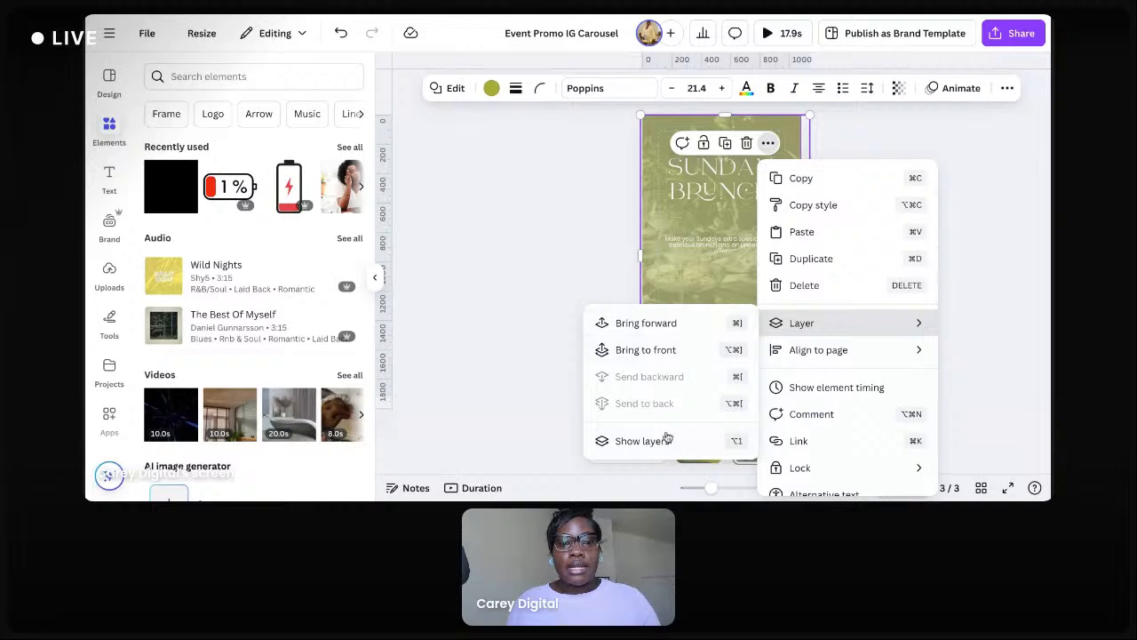
click(901, 88)
drag(935, 143, 905, 148)
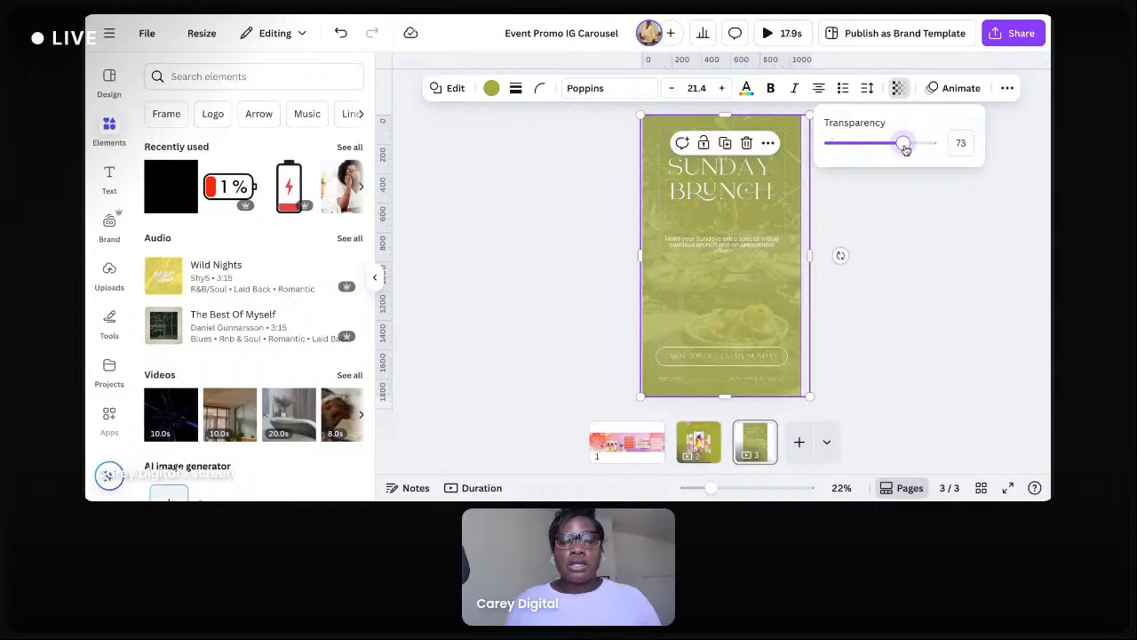
Select the background video in the layer list and set its transparency value back to 100
right_click(802, 131)
mouse_move(831, 269)
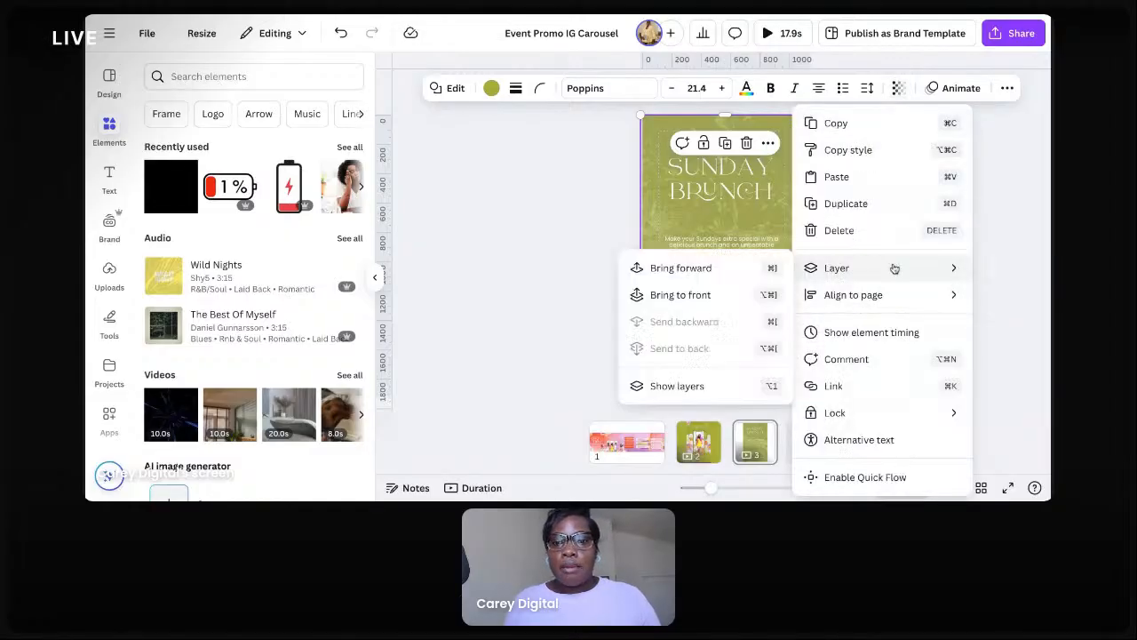
key(alt+1)
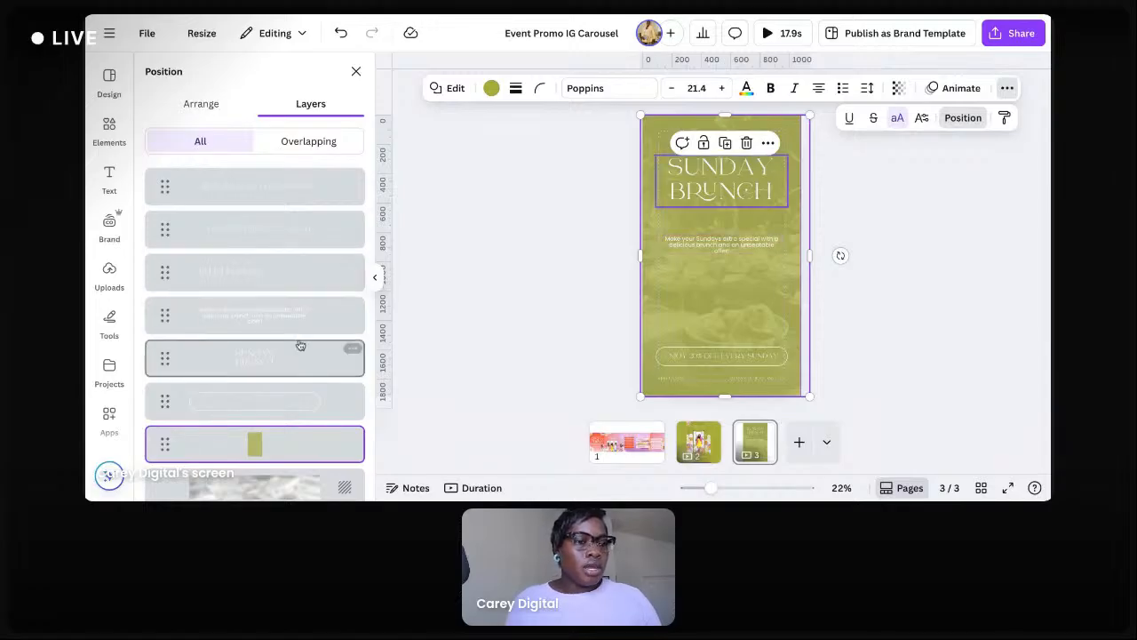
click(293, 478)
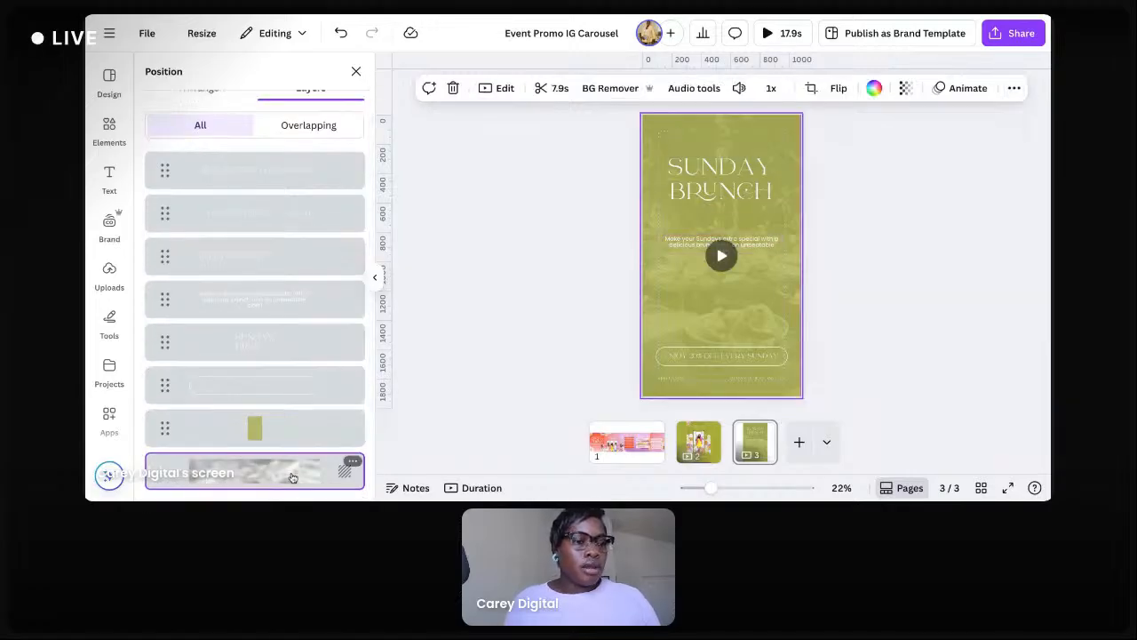
click(905, 88)
mouse_move(942, 144)
mouse_down()
mouse_move(929, 147)
mouse_move(944, 147)
mouse_up()
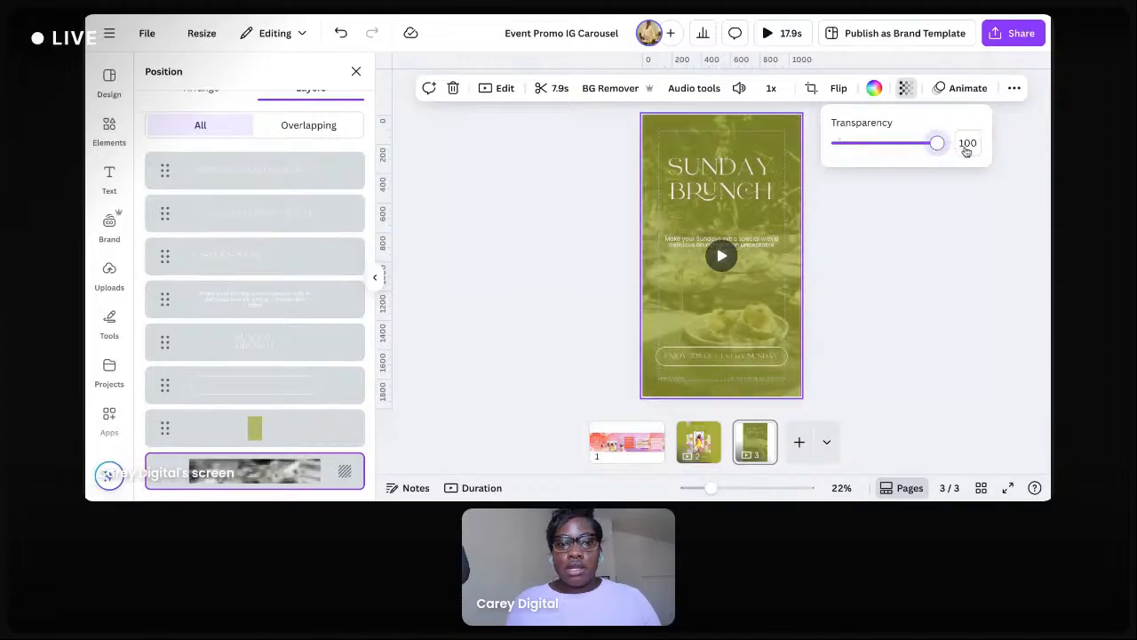
key(Escape)
click(357, 72)
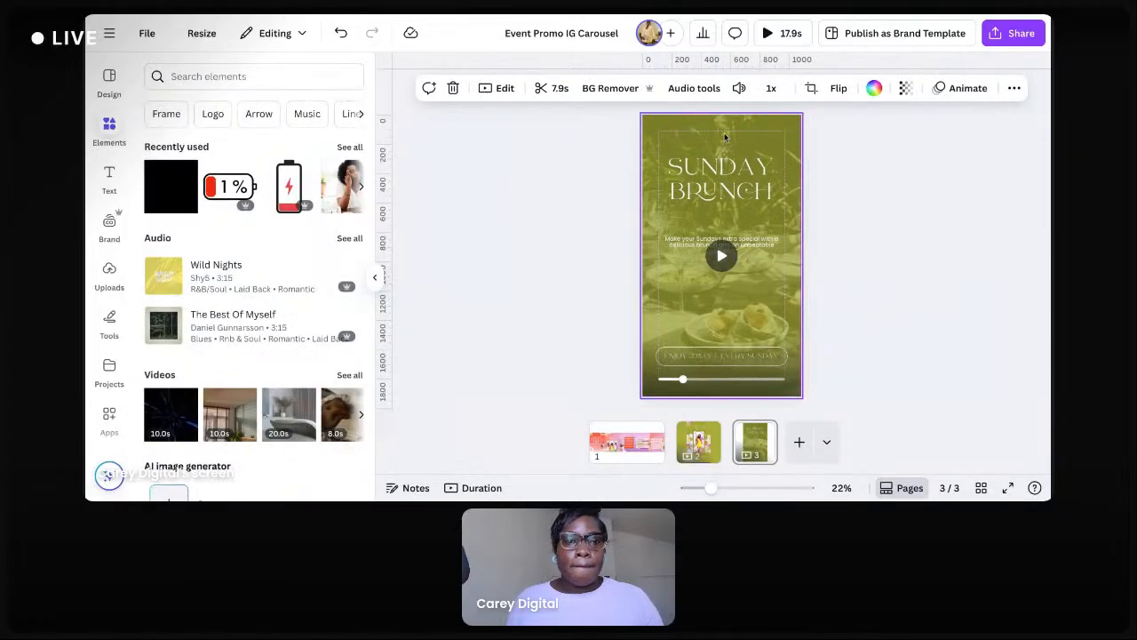
Recolour the green overlay rectangle with the purple from the RISE Women Summit palette
click(716, 193)
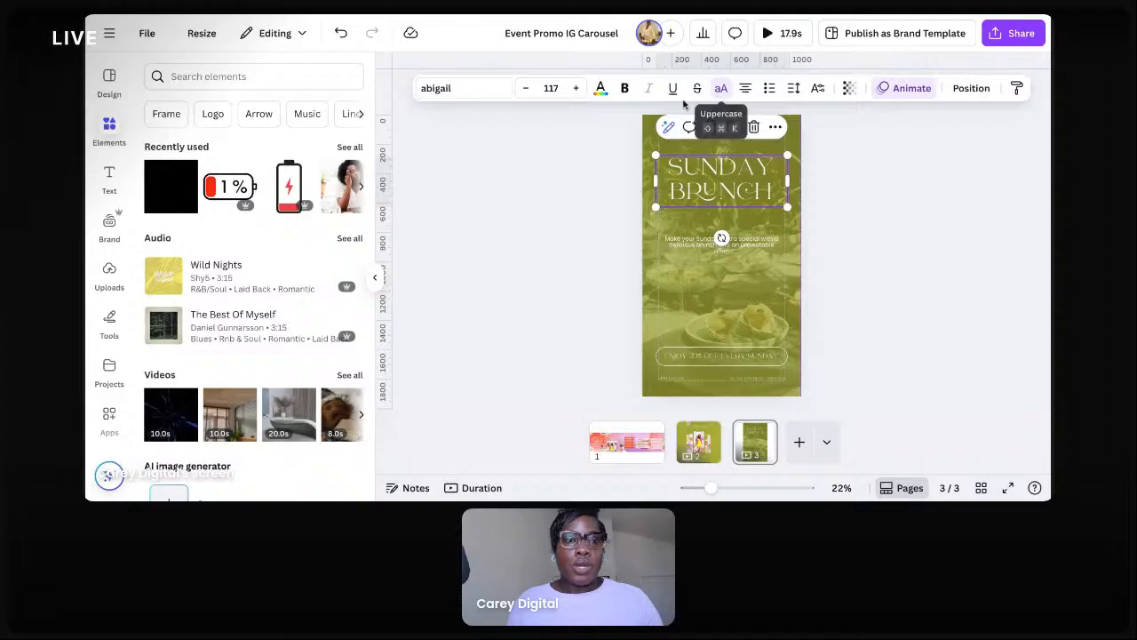
click(600, 88)
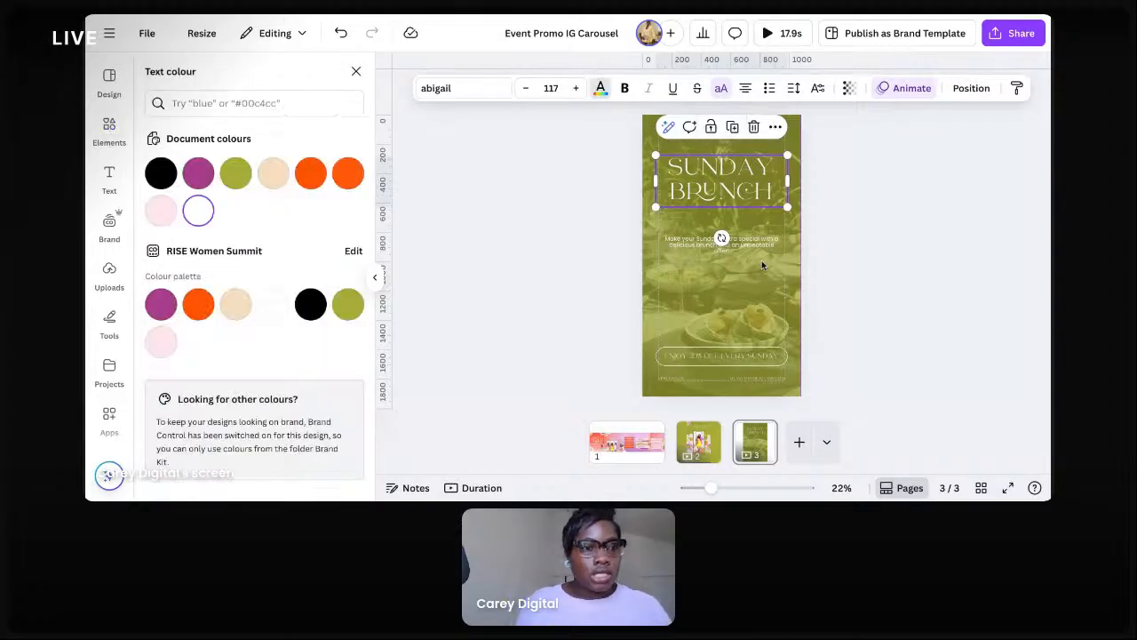
click(695, 157)
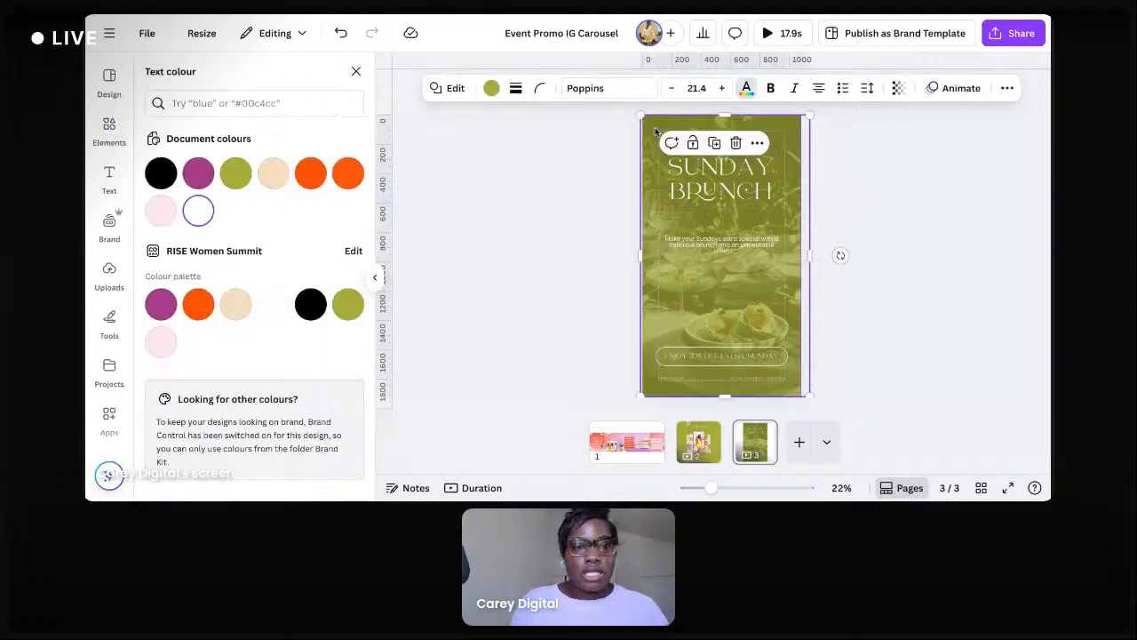
click(491, 88)
click(162, 307)
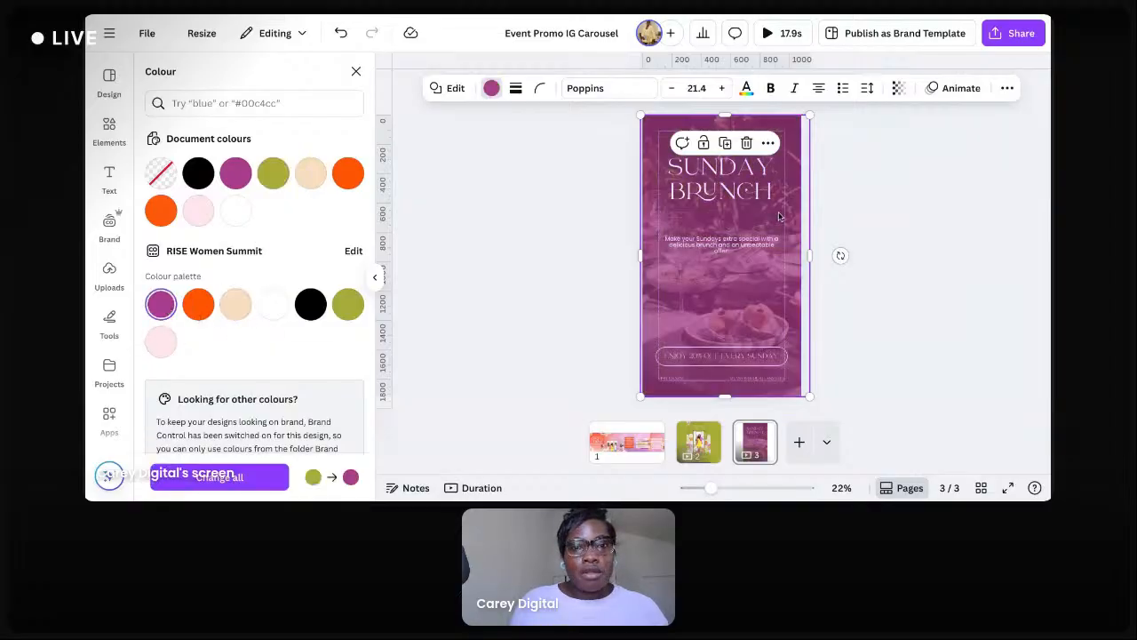
Shift the purple overlay rectangle aside and delete the background video beneath it
drag(780, 217, 811, 216)
click(662, 149)
key(Delete)
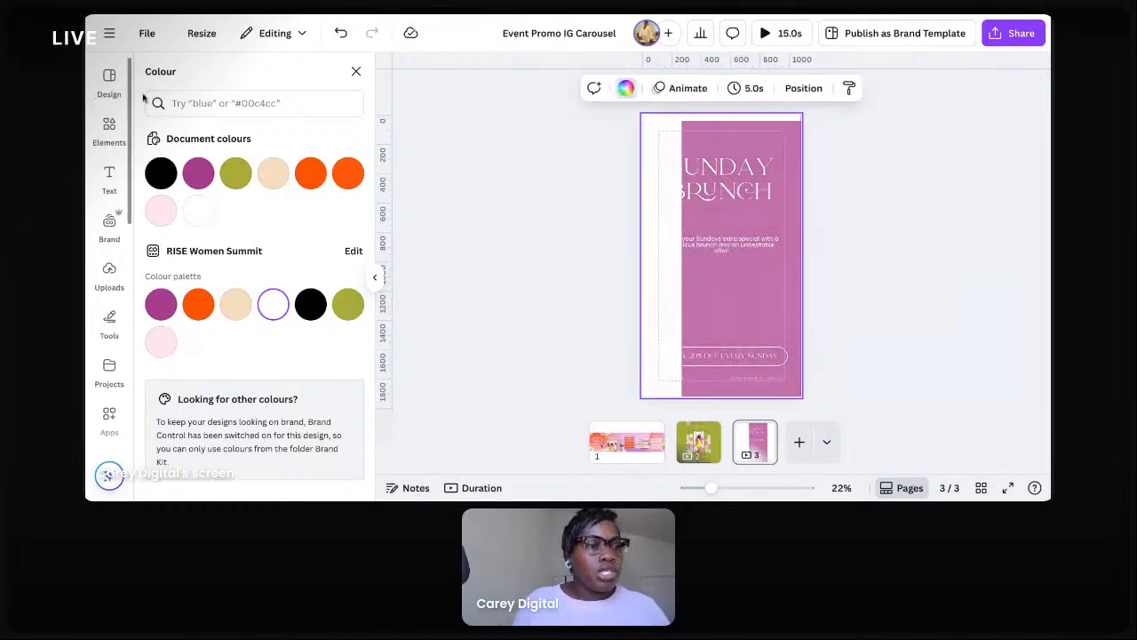
Search the elements library for "brunch"
click(109, 129)
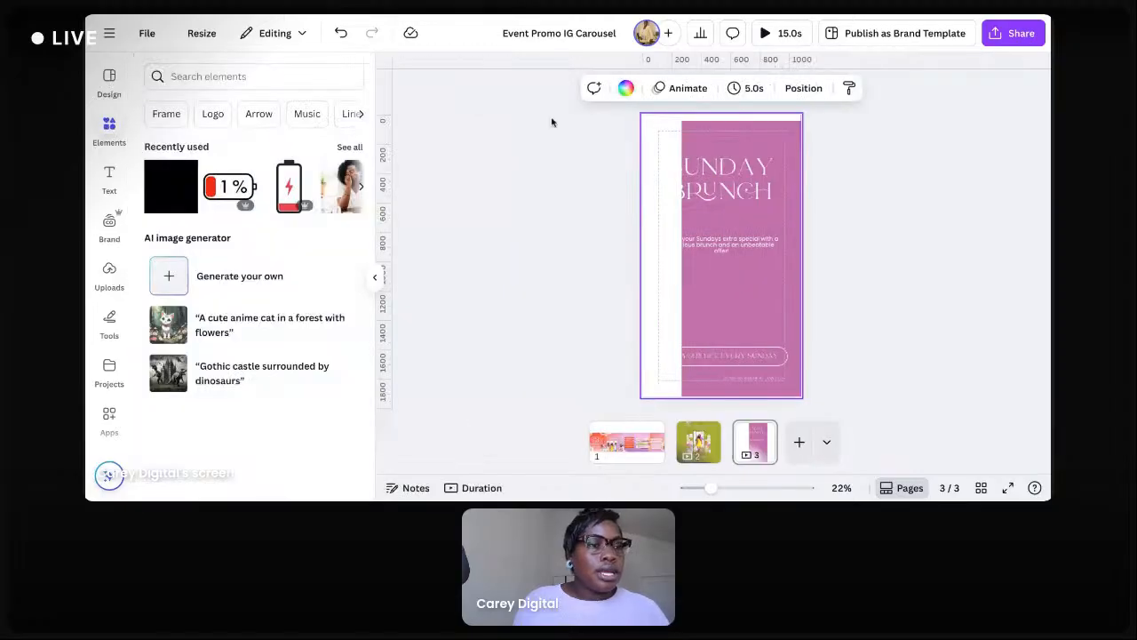
click(225, 77)
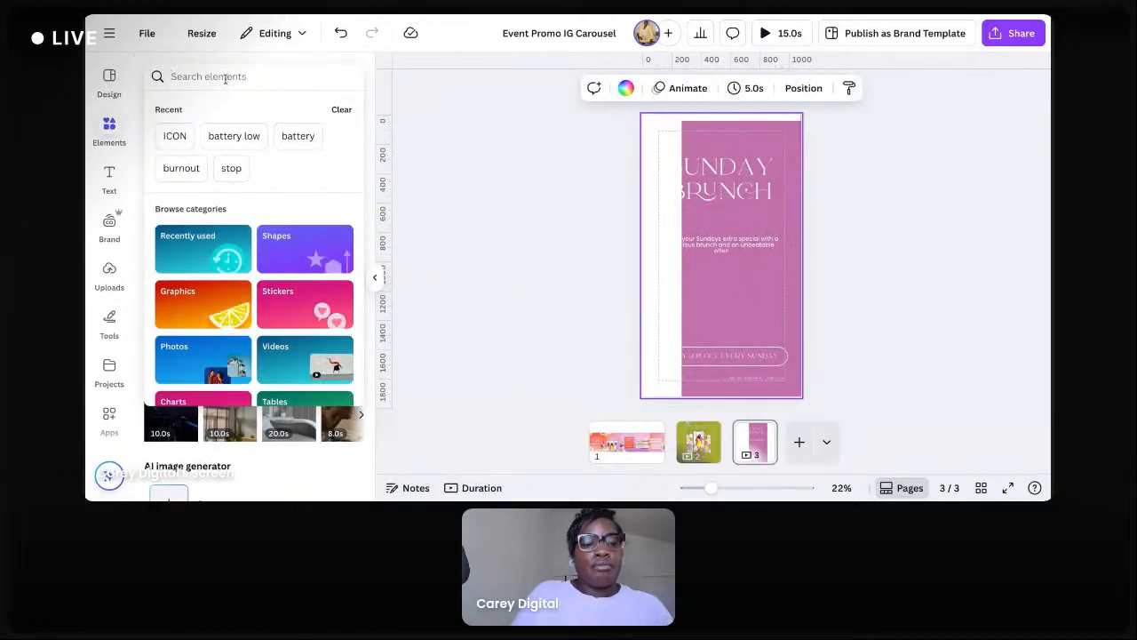
text(brunch)
key(Return)
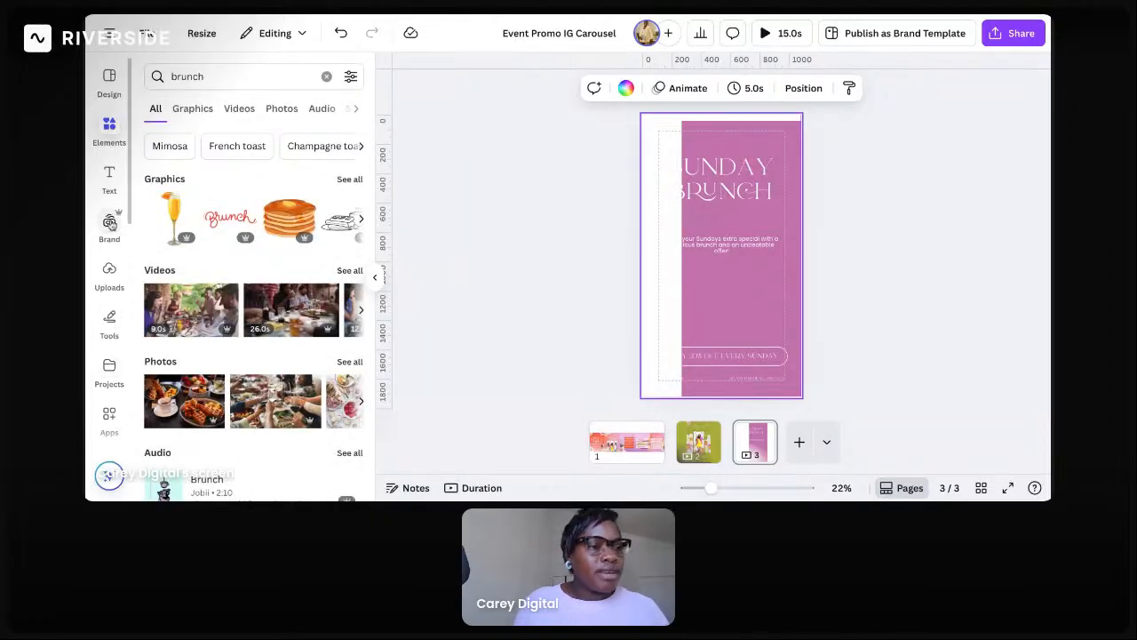
Insert the wide photo of two women at an outdoor table from the RISE Women's Summit brand photos
click(109, 223)
scroll(279, 279, down, 1)
scroll(238, 230, up, 1)
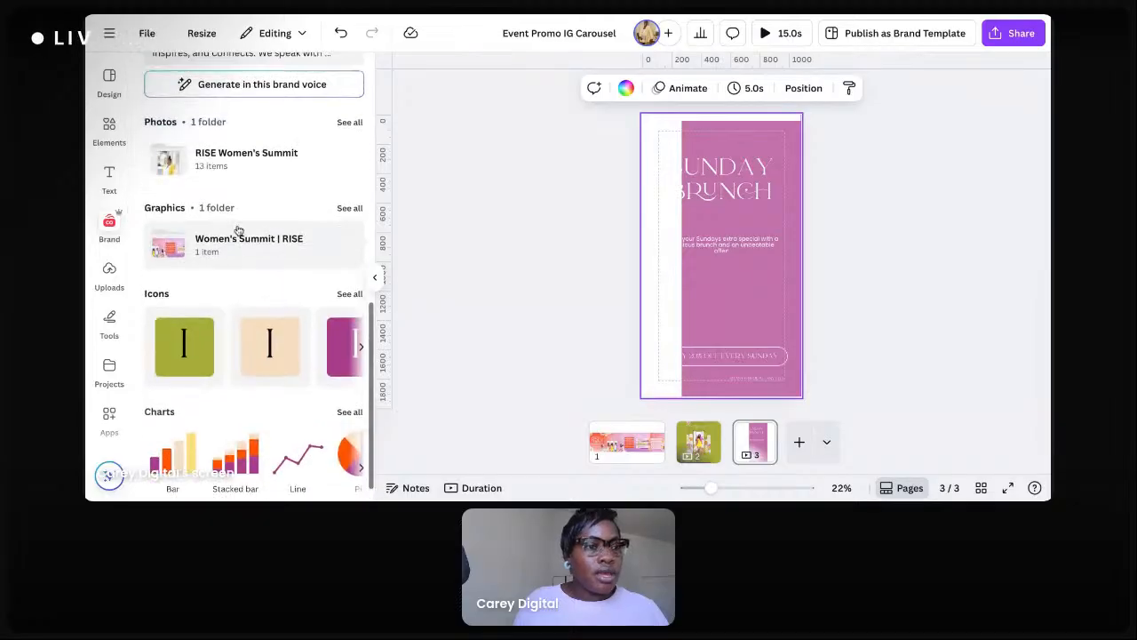
click(256, 156)
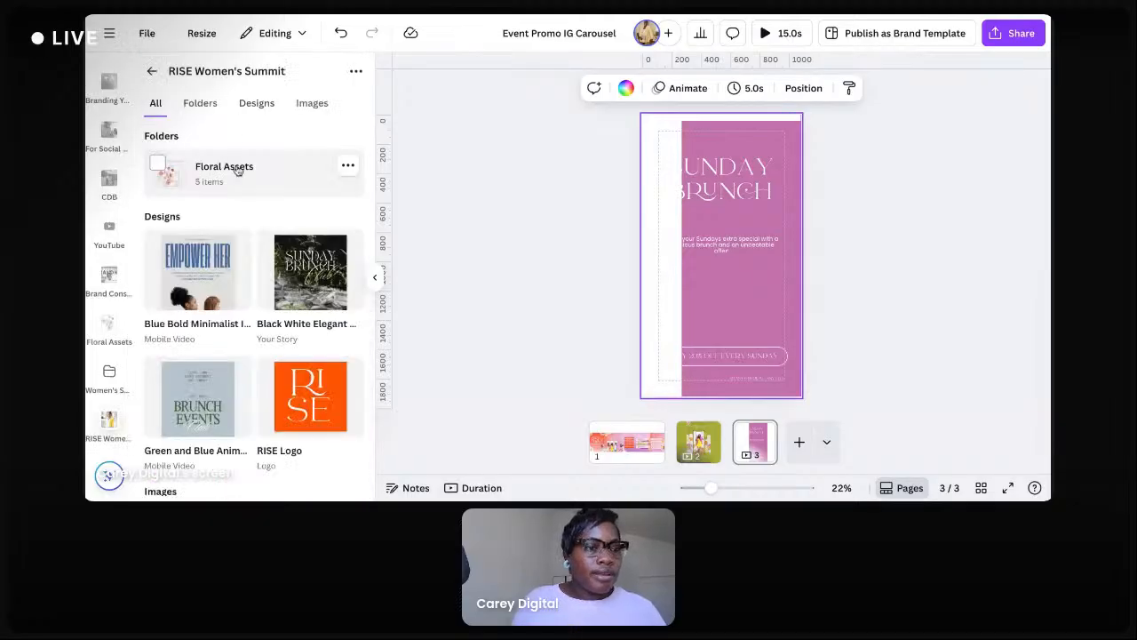
scroll(238, 222, down, 3)
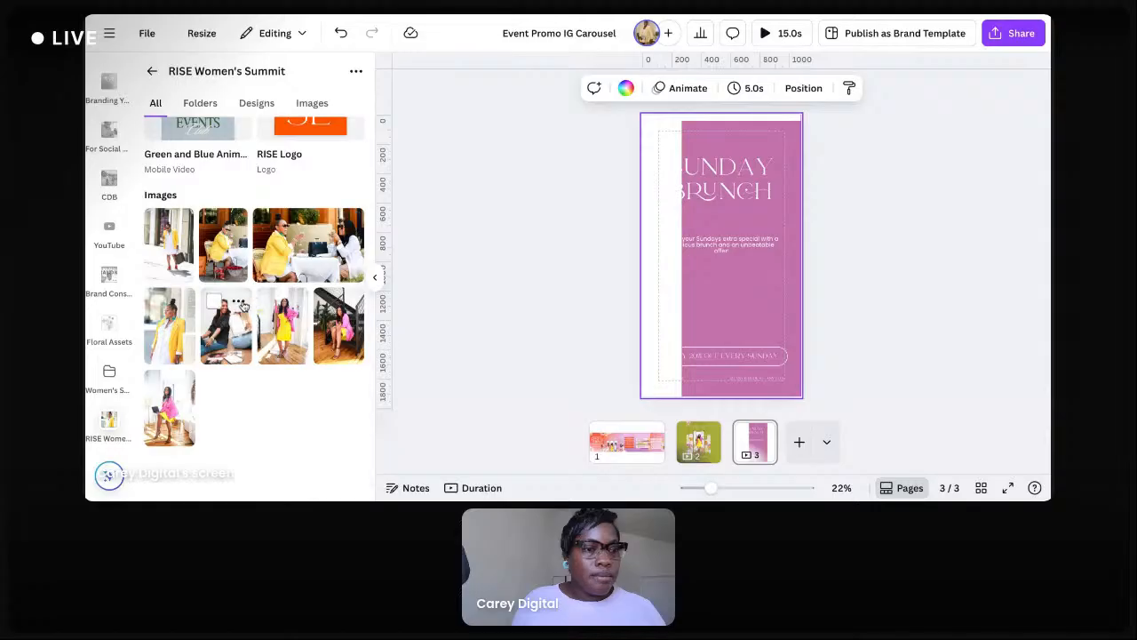
click(325, 241)
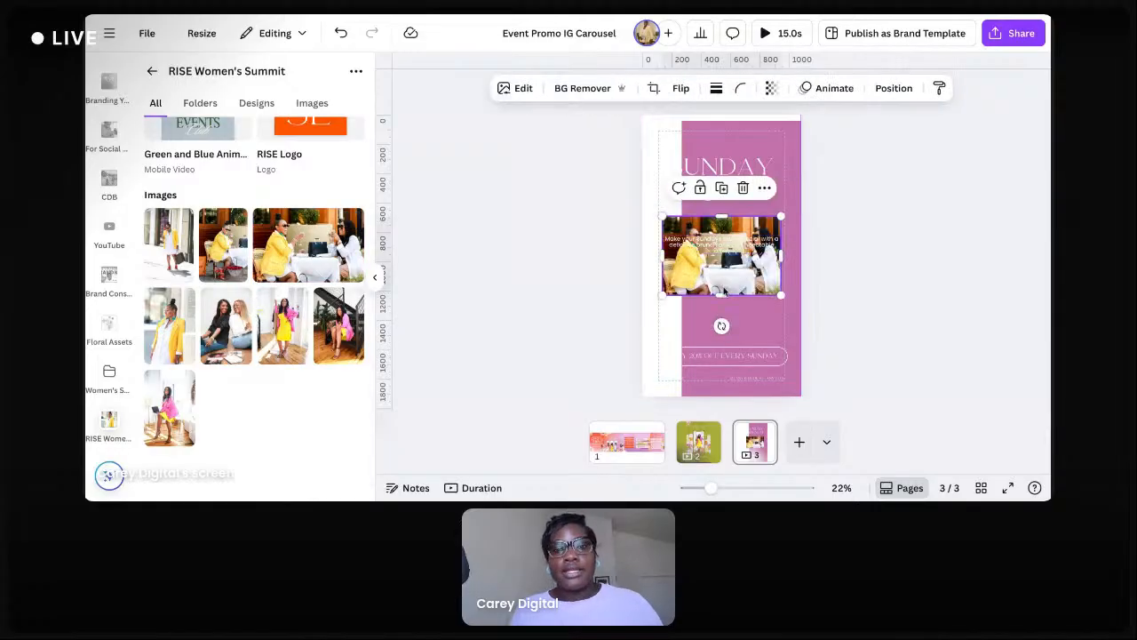
Enlarge and reposition the photo so the woman in the yellow jacket fills the full height of the page
drag(663, 216, 538, 120)
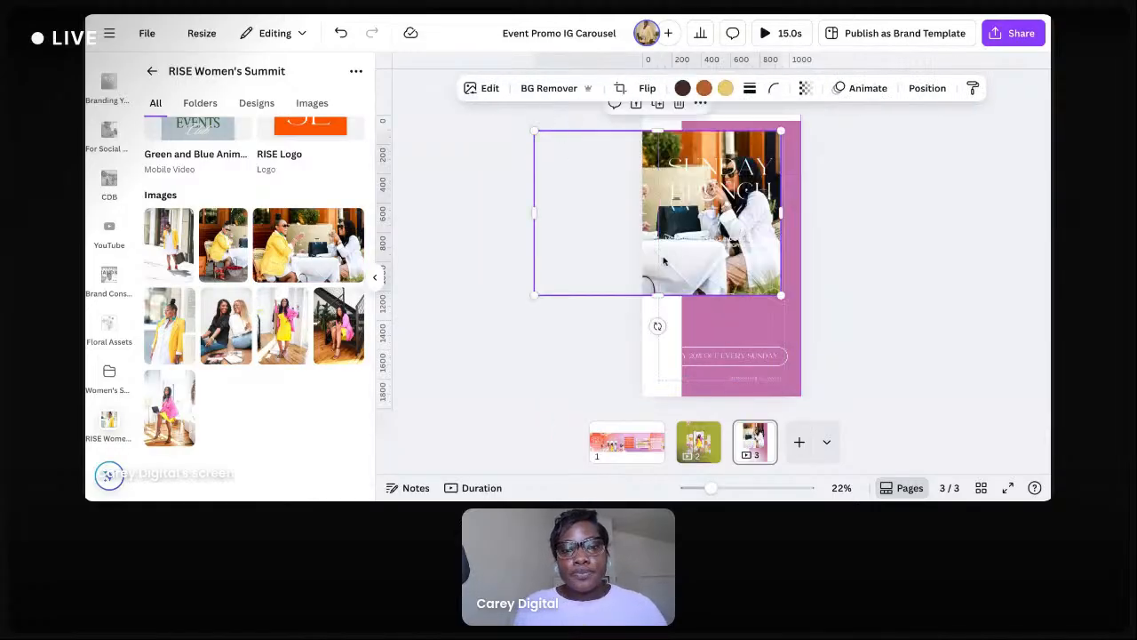
drag(663, 255, 758, 242)
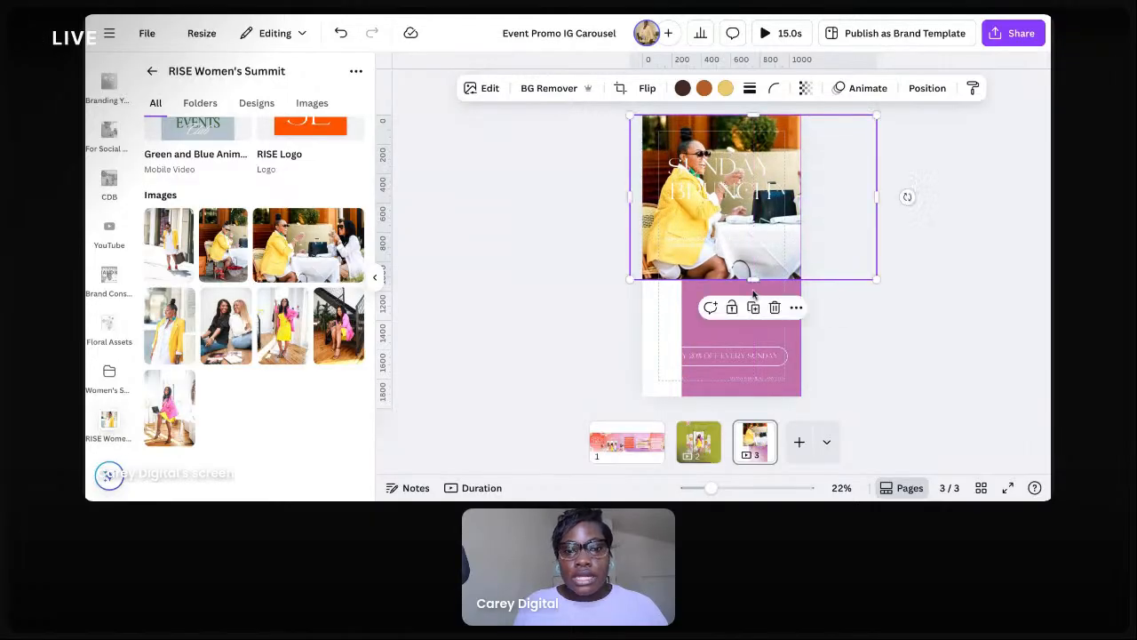
drag(871, 277, 1051, 364)
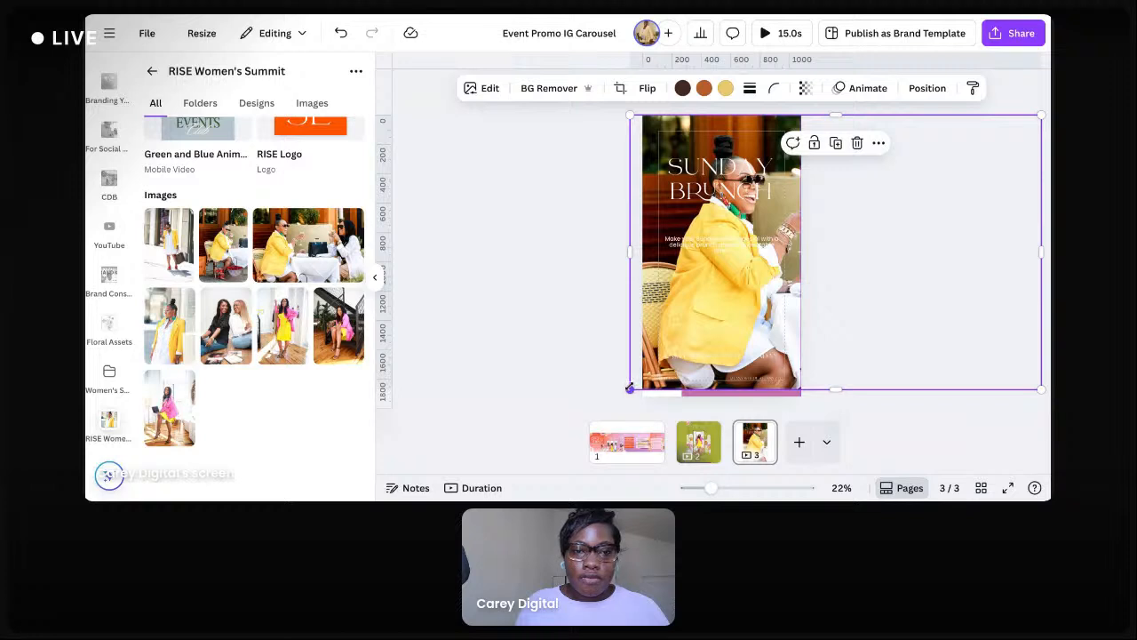
drag(629, 389, 613, 399)
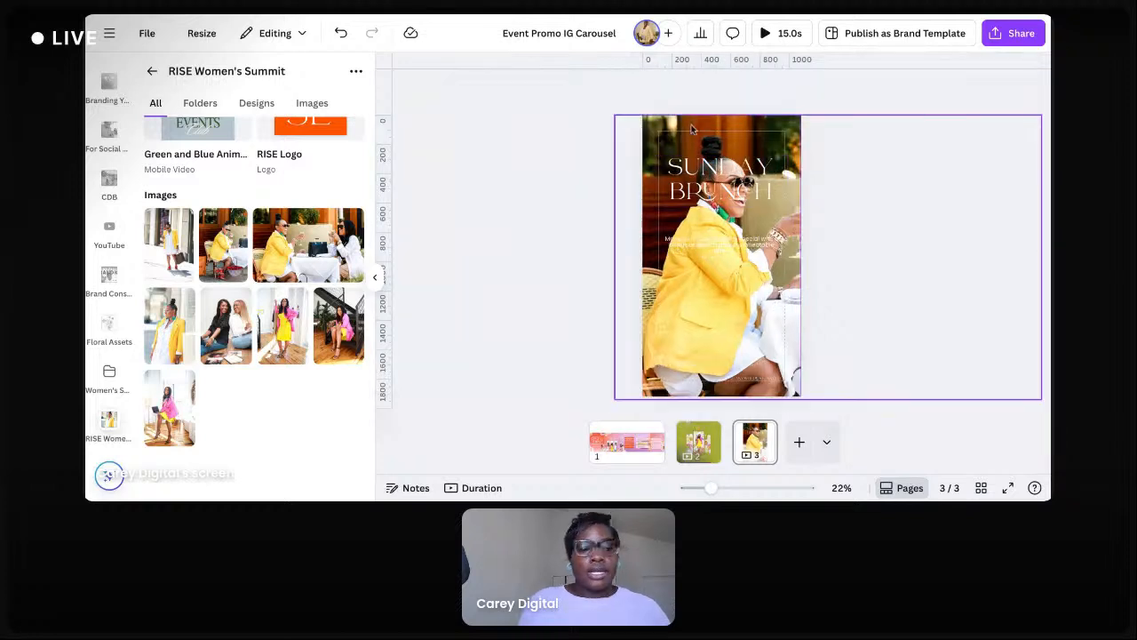
Send the photo behind the purple overlay and crop its overhanging sides to the page edges
click(692, 130)
key(ctrl+alt+[)
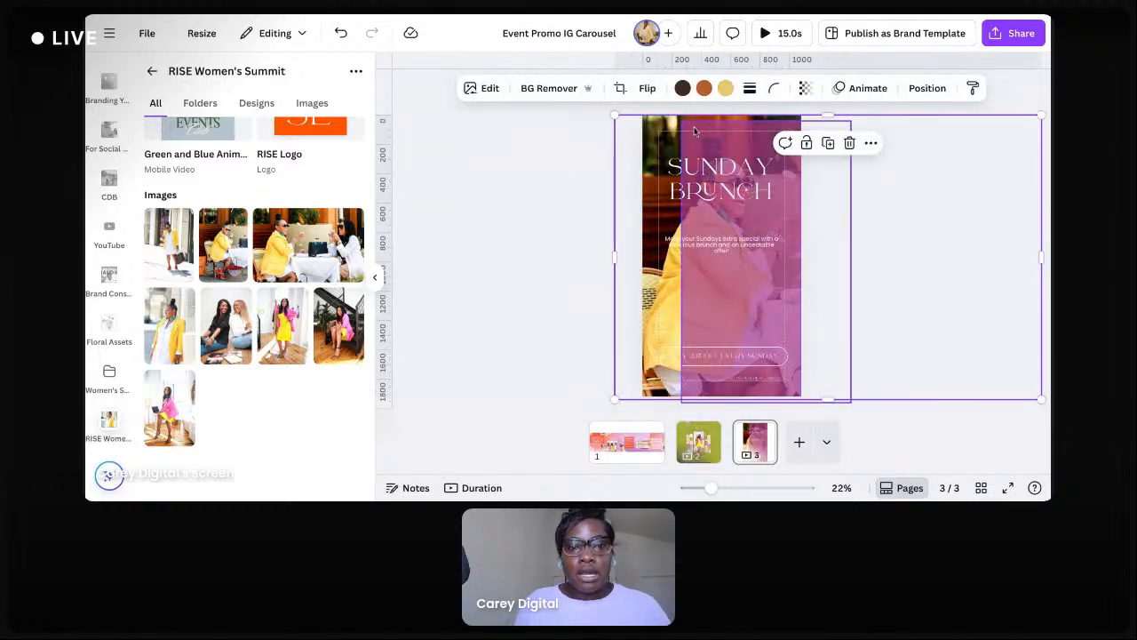
click(698, 132)
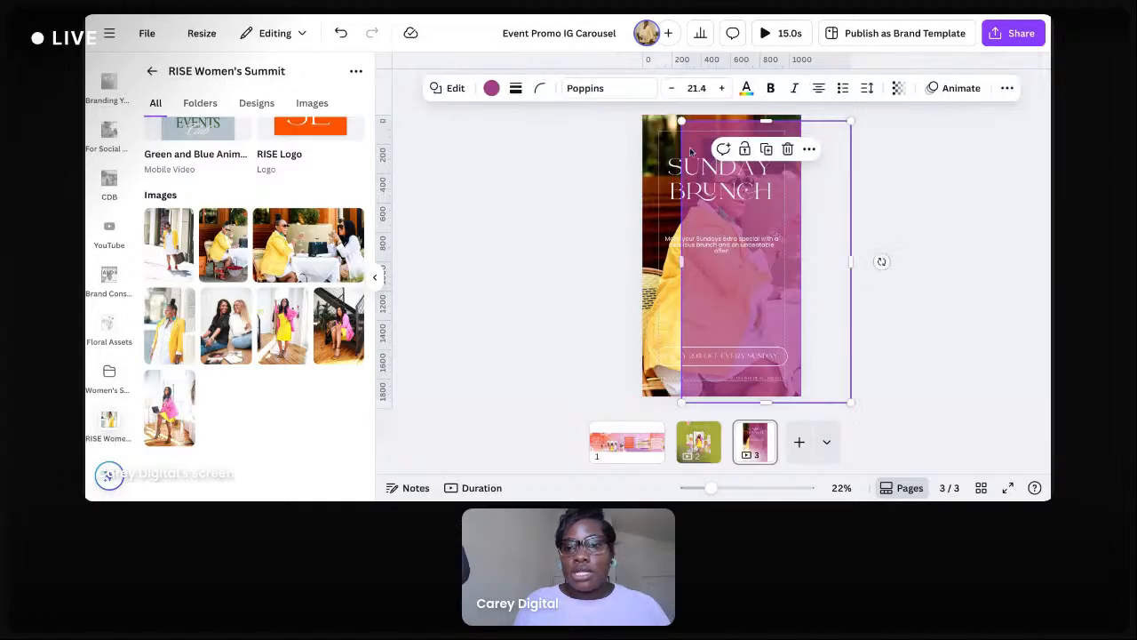
click(1035, 241)
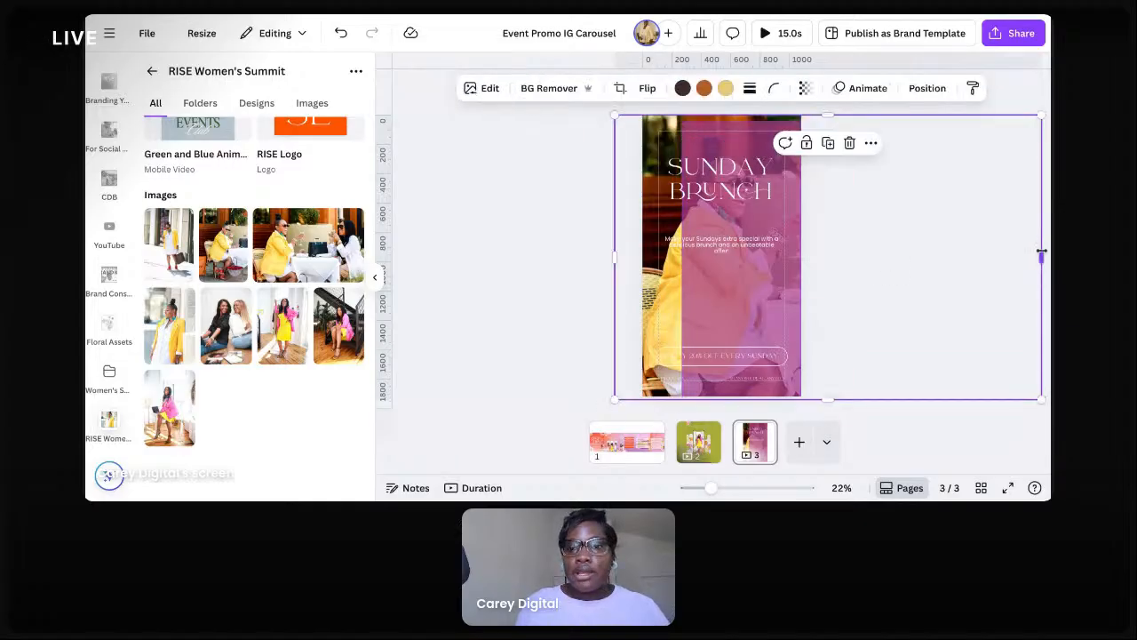
drag(1038, 252, 801, 257)
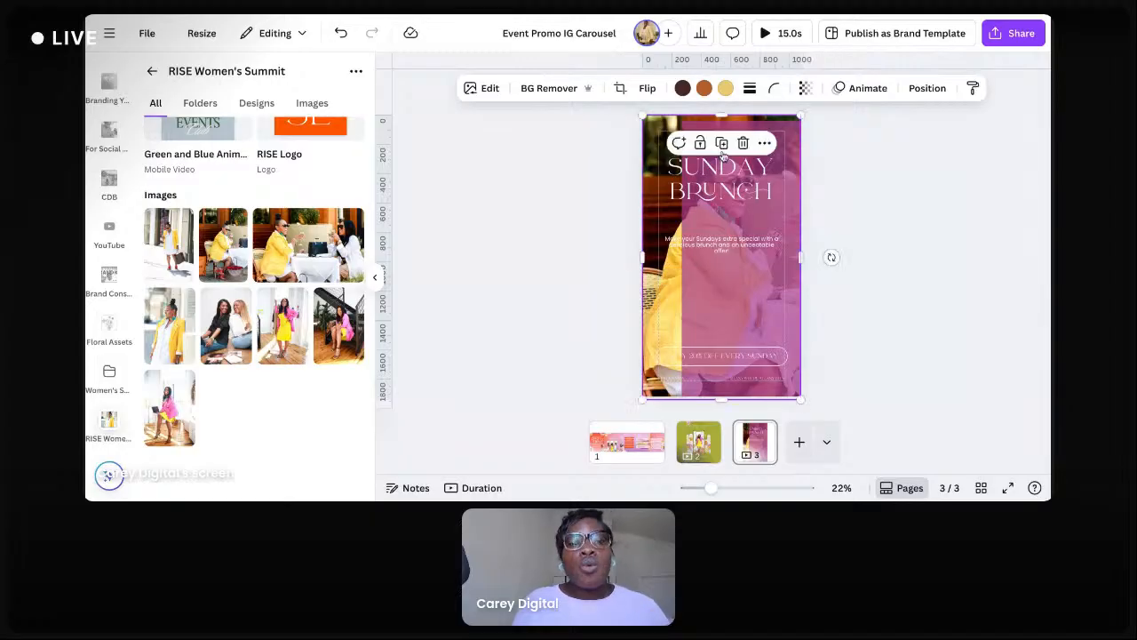
Move the purple overlay rectangle to cover the whole page and recolour it black from the RISE Women Summit palette
click(781, 140)
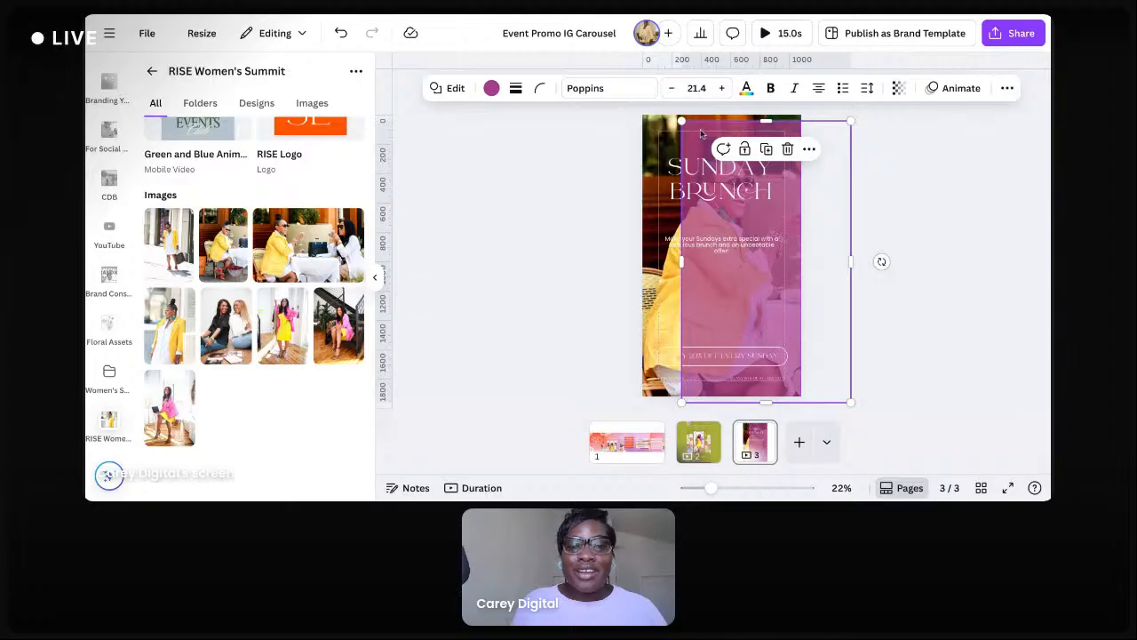
drag(701, 133, 663, 135)
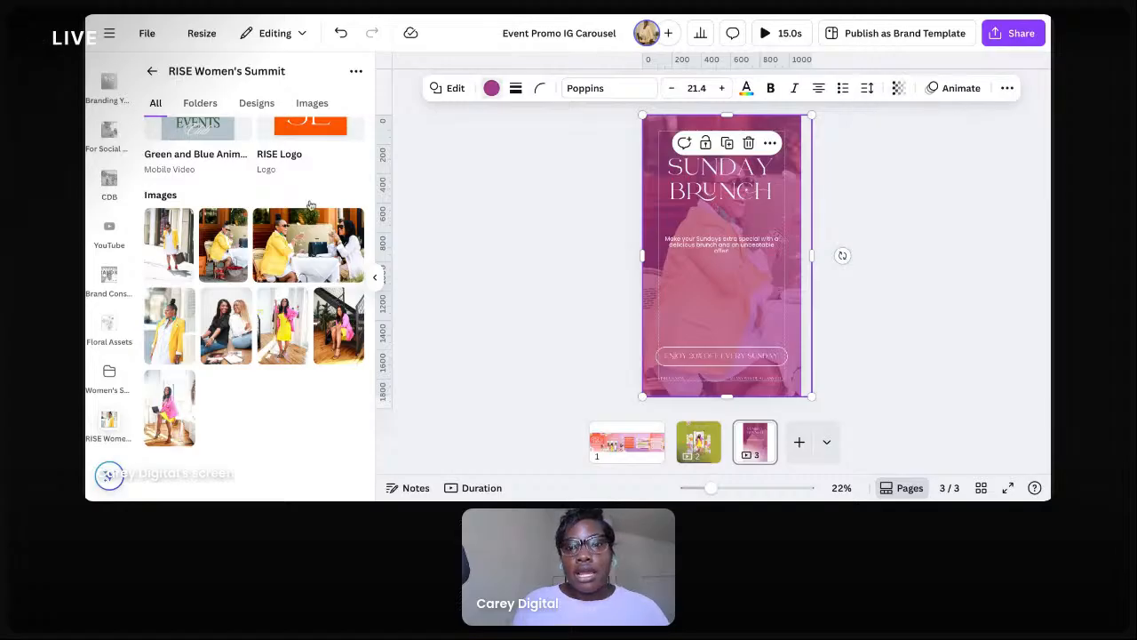
click(491, 88)
click(310, 304)
Set the black overlay's transparency to 49
click(899, 87)
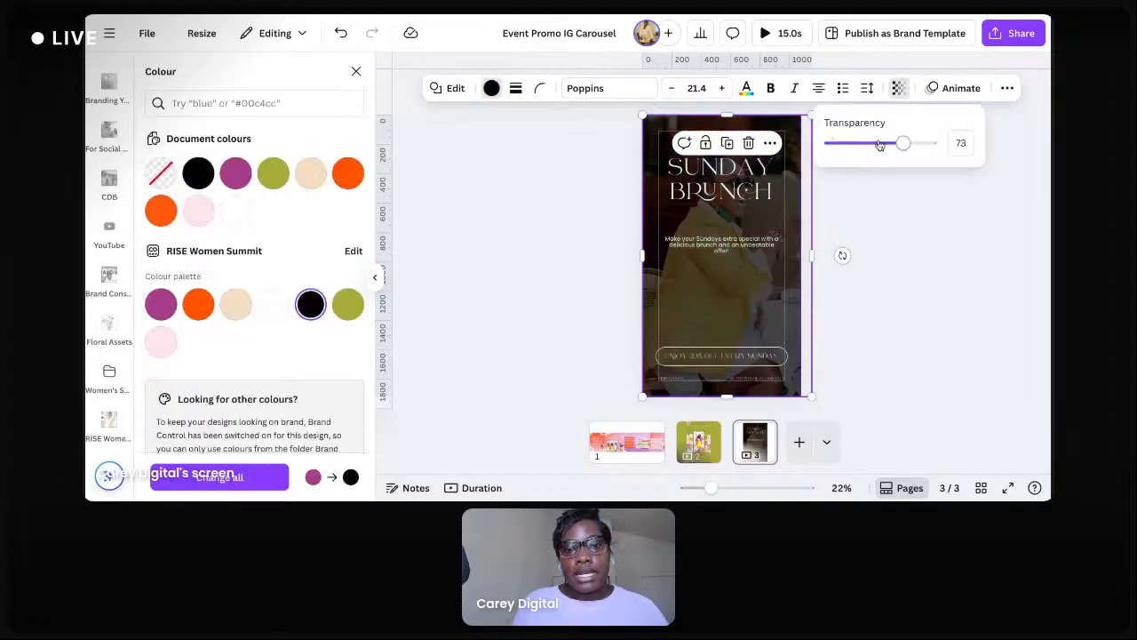
drag(896, 143, 878, 148)
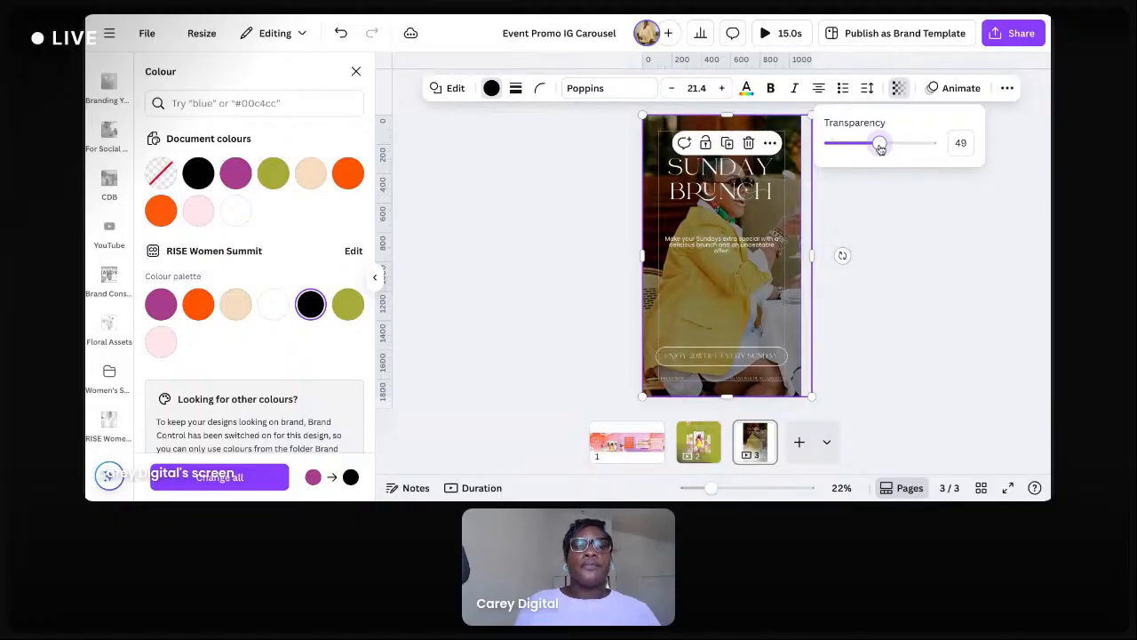
click(909, 272)
click(886, 262)
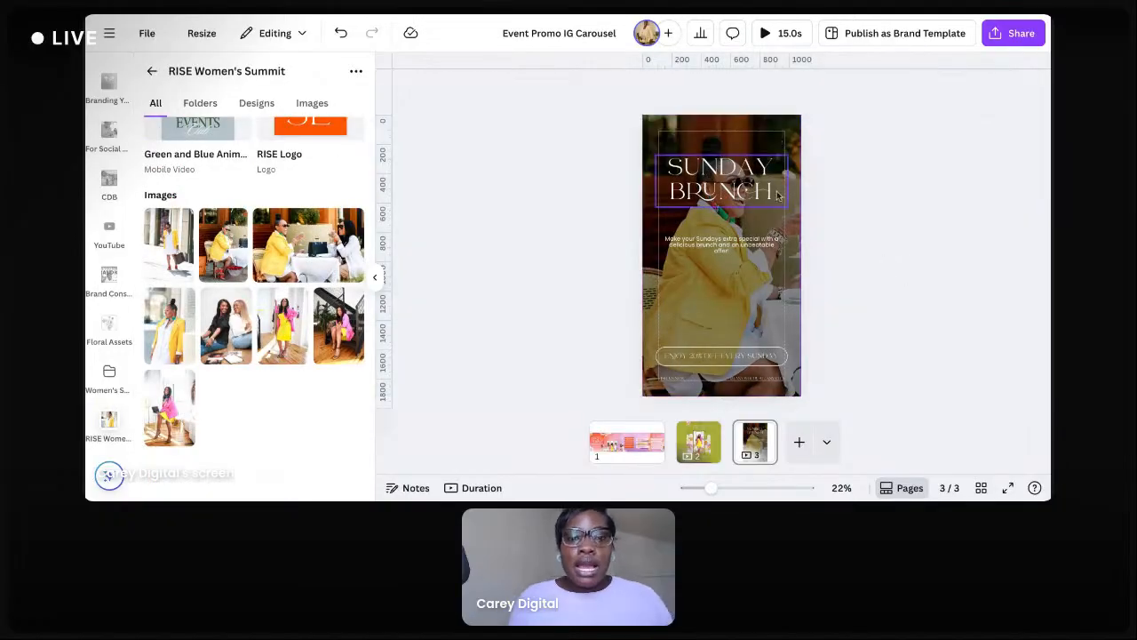
Move the description and the SUNDAY BRUNCH heading below the woman's face and enlarge the heading to size 124
drag(748, 302, 752, 308)
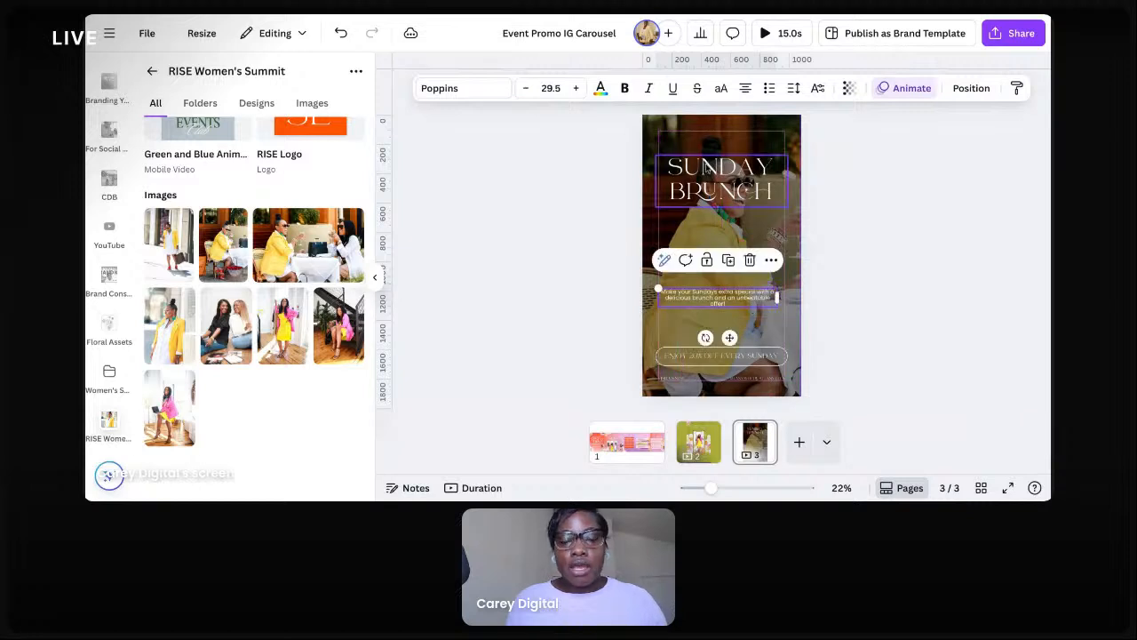
drag(706, 167, 708, 238)
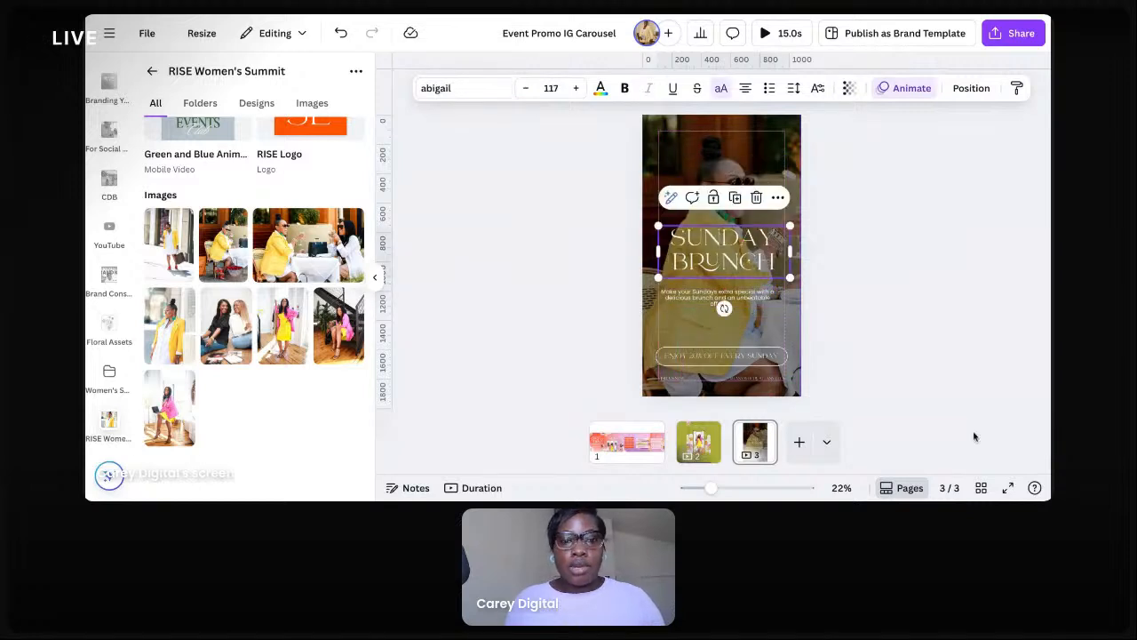
scroll(926, 198, up, 3)
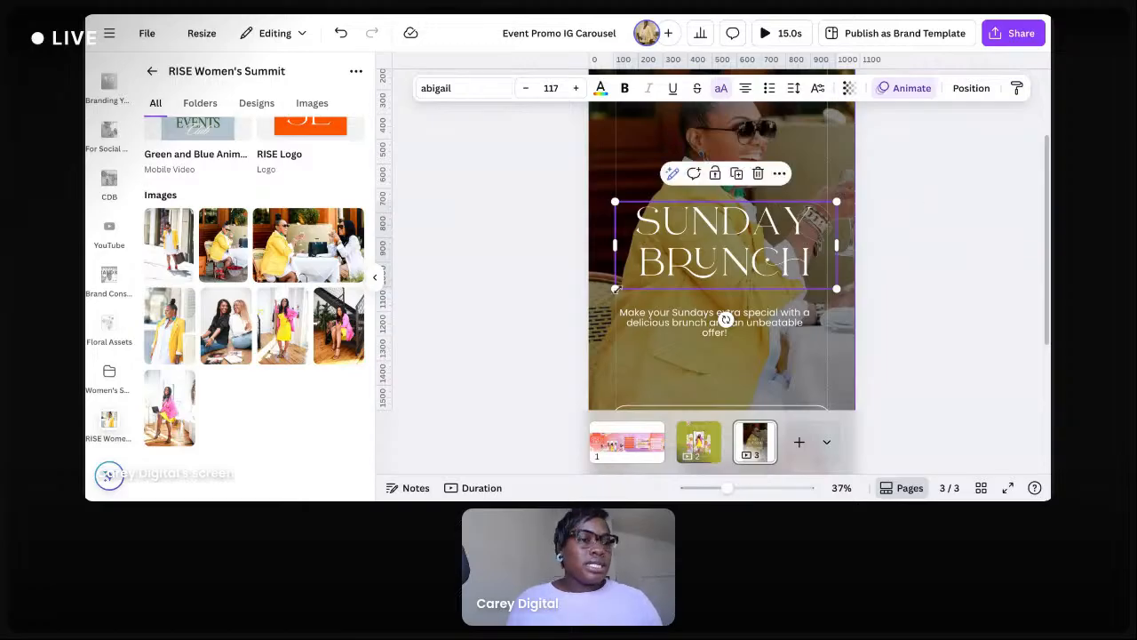
drag(615, 288, 603, 293)
Insert the cream RISE logo from the brand kit and place it small in the page's upper-left corner inside the frame
scroll(138, 268, up, 3)
scroll(125, 249, up, 5)
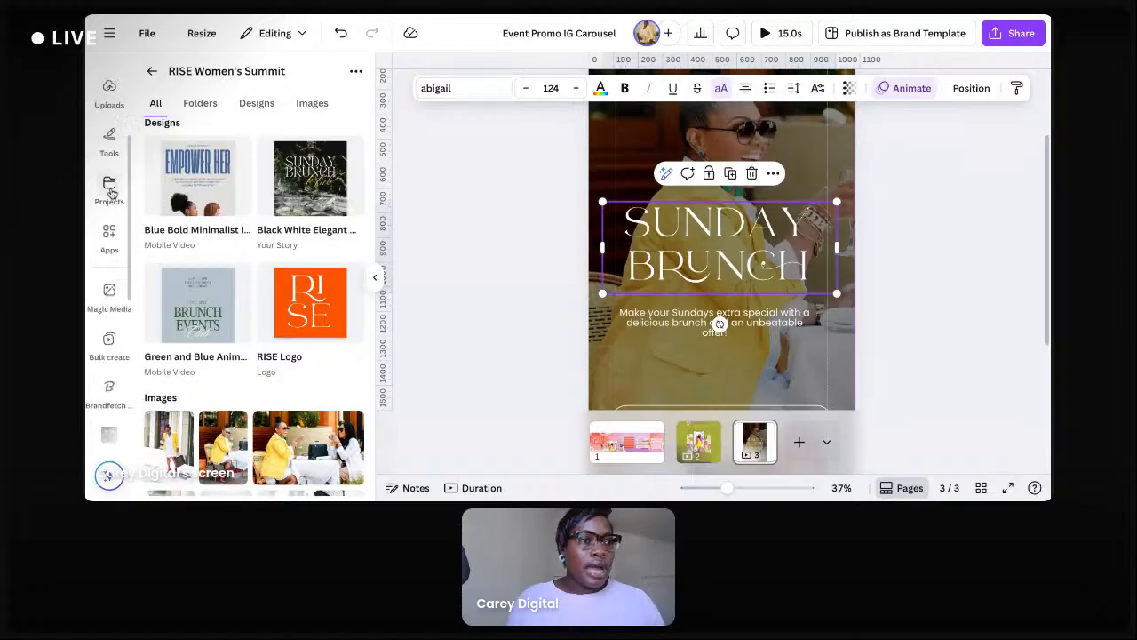
scroll(110, 194, up, 2)
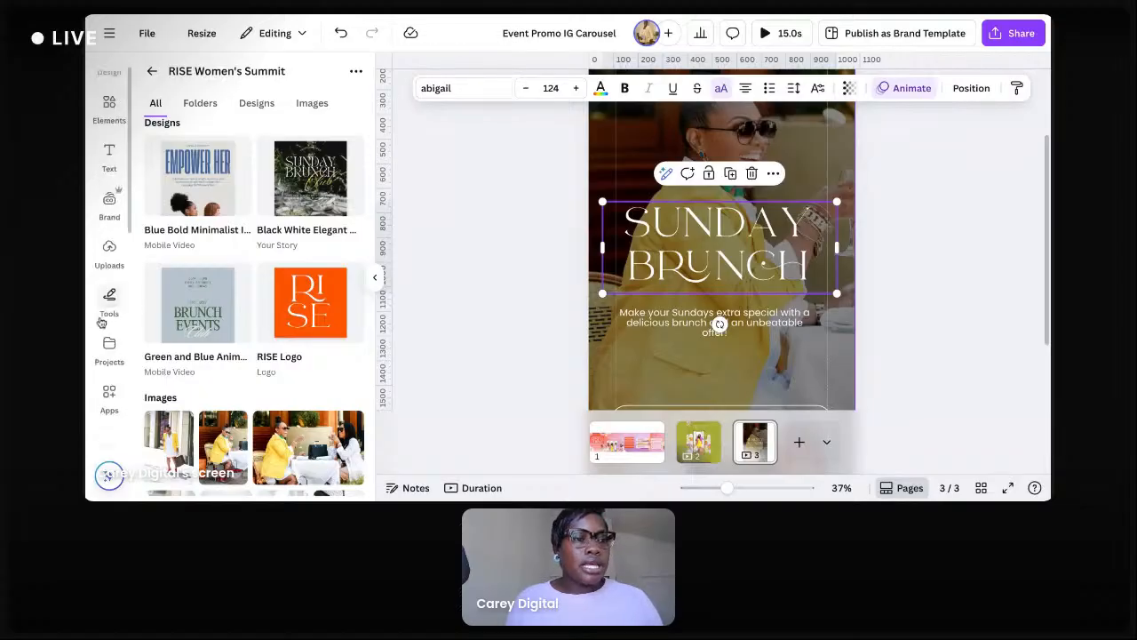
click(110, 204)
scroll(222, 222, up, 5)
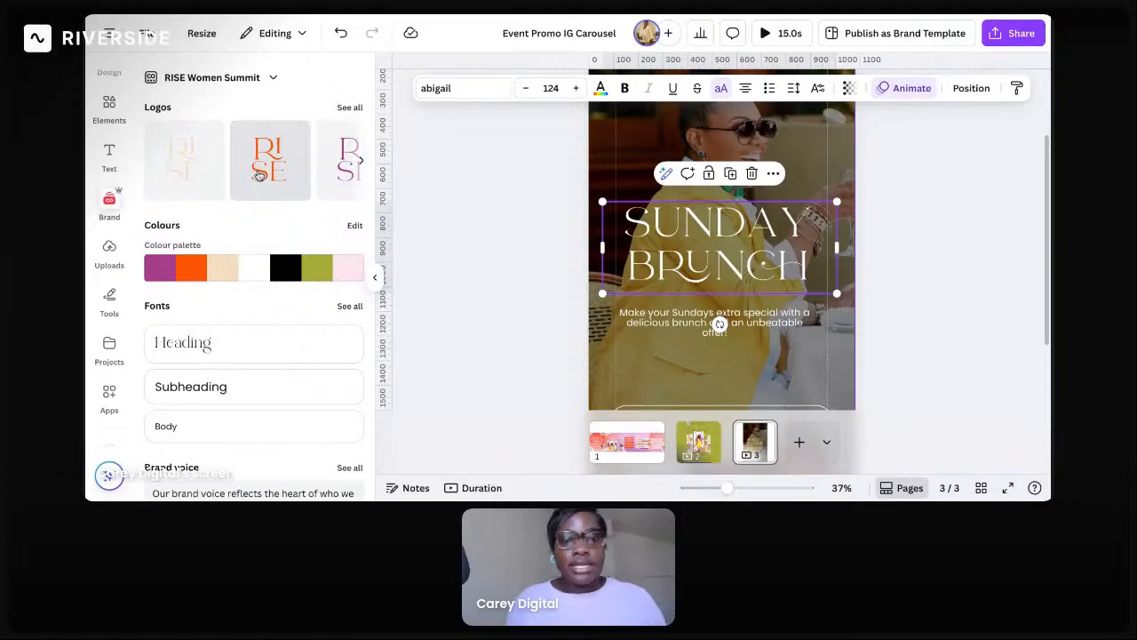
click(259, 175)
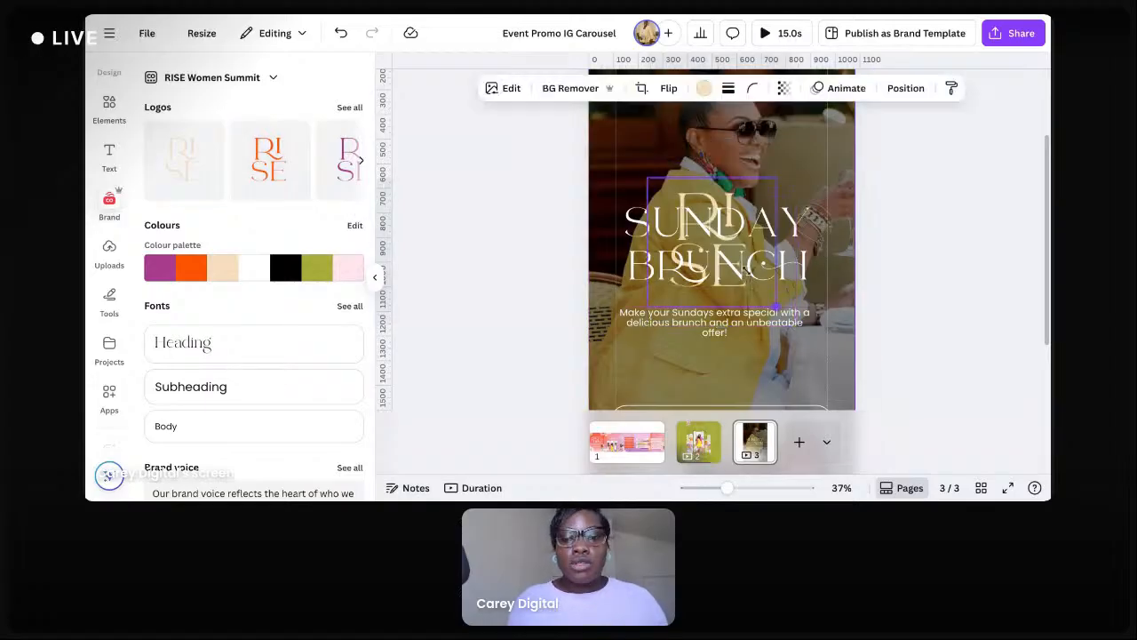
drag(746, 269, 643, 162)
scroll(820, 251, down, 4)
click(820, 252)
Rewrite the description with the More fun option and replace the original text with the generated version
click(748, 295)
click(749, 296)
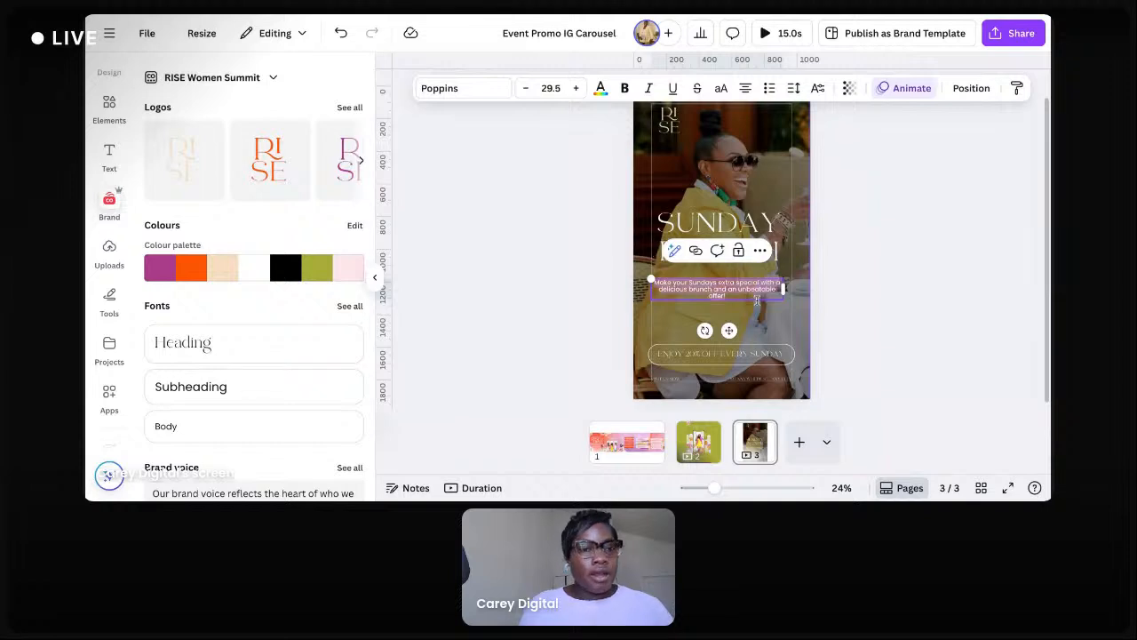
click(675, 251)
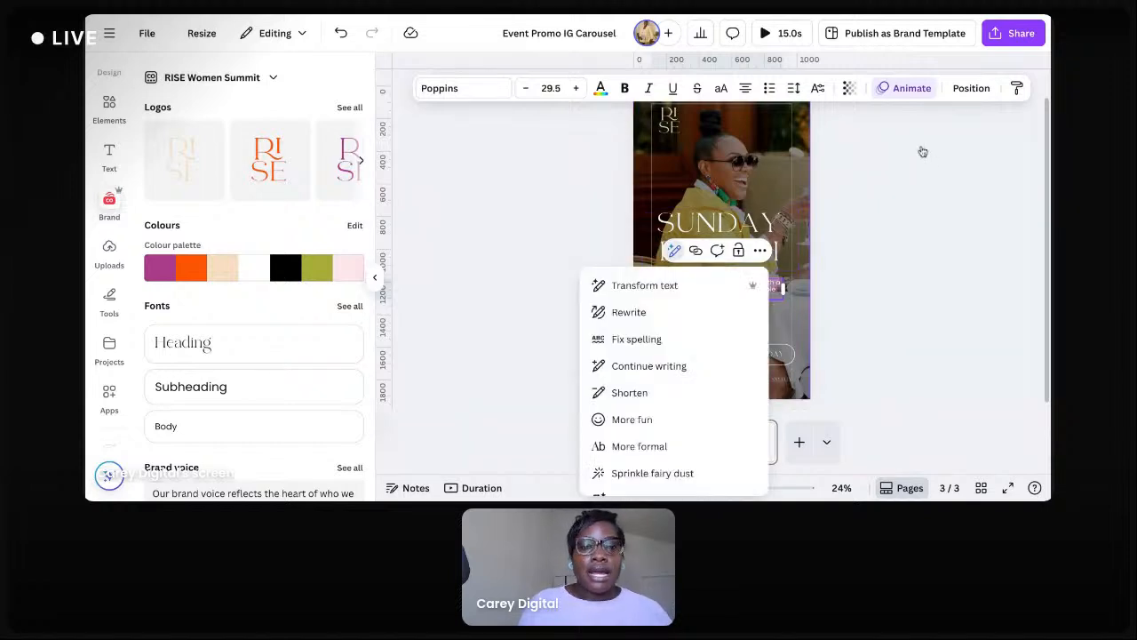
click(663, 421)
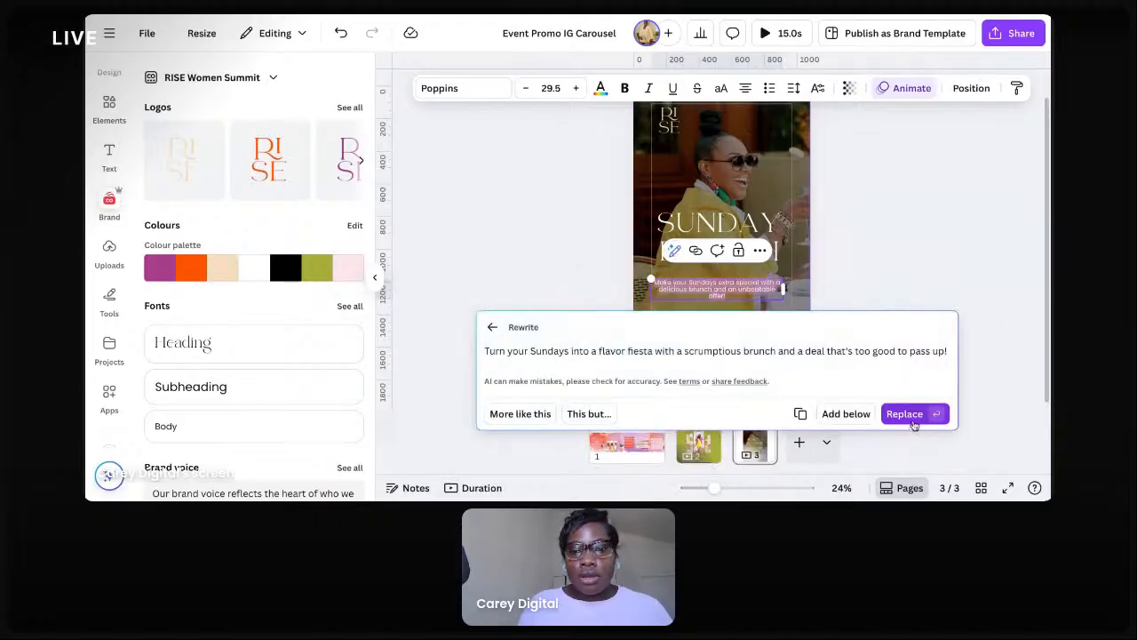
click(915, 411)
click(880, 288)
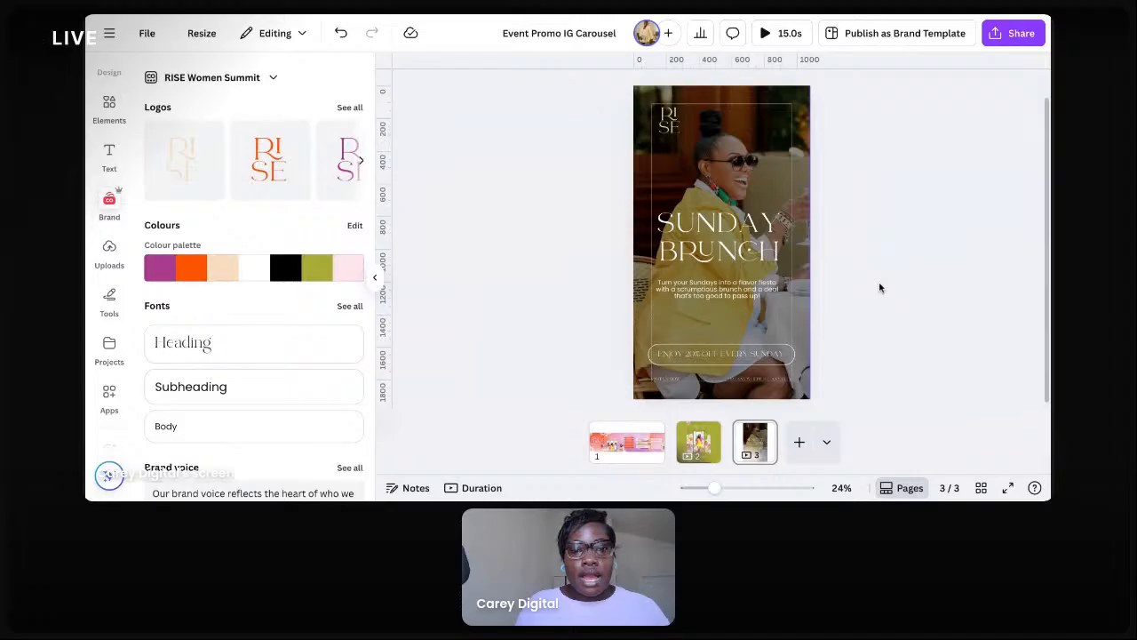
Delete the two small footer text lines beneath the ENJOY 20% OFF EVERY SUNDAY pill
click(751, 380)
click(688, 374)
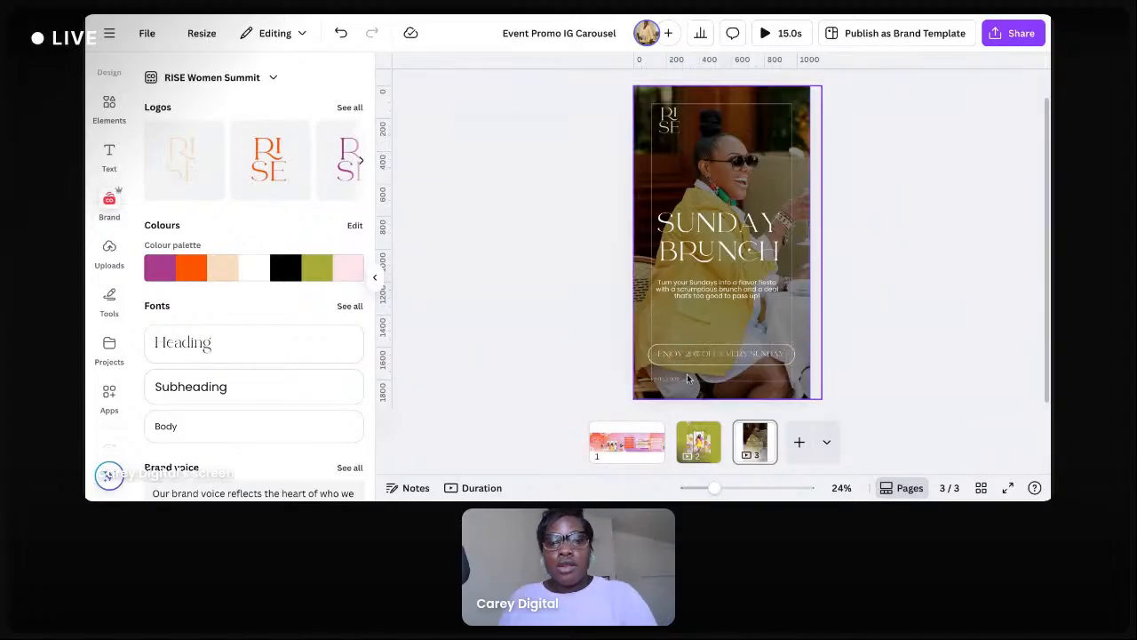
click(742, 358)
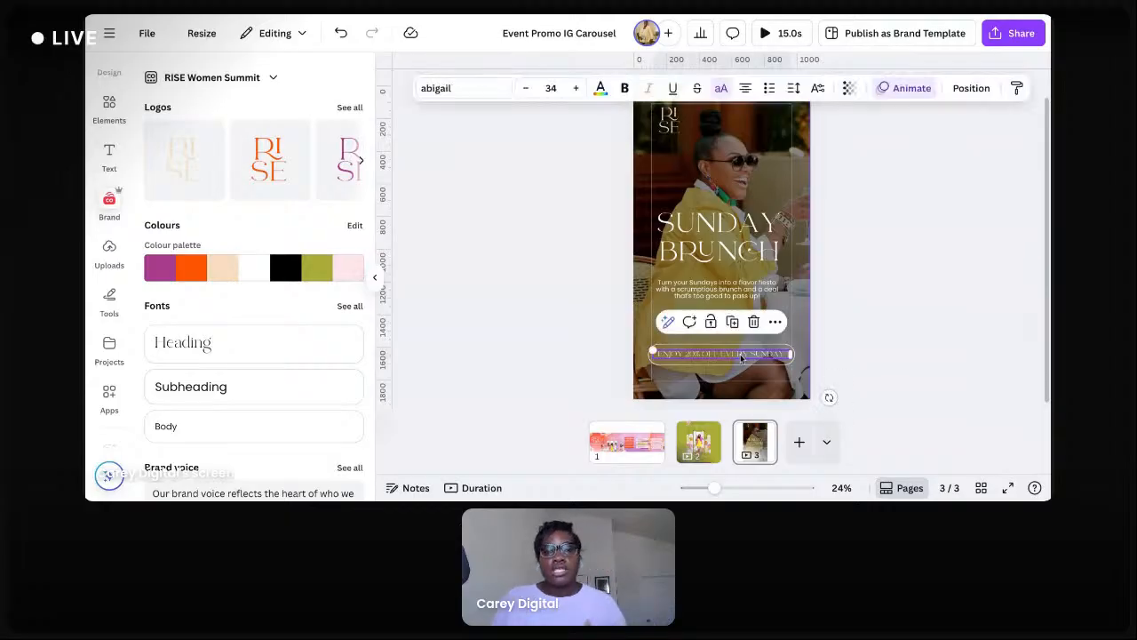
click(833, 347)
scroll(119, 120, up, 1)
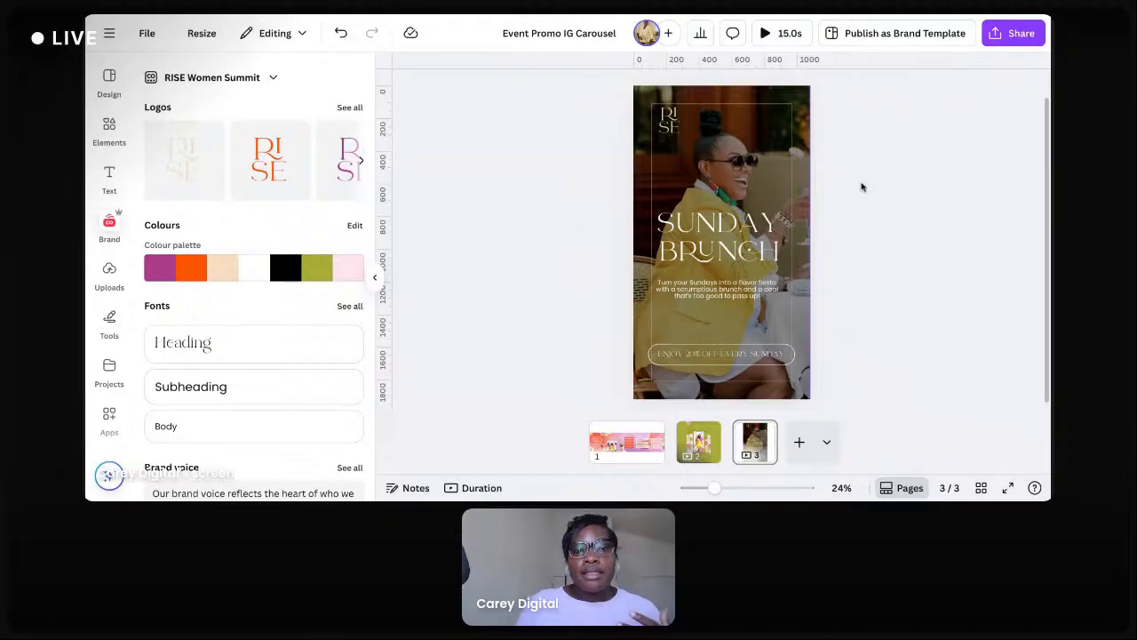
Align the RISE logo with the frame's left edge, narrow the heading's text box to the frame, and adjust the heading and description placement
click(684, 133)
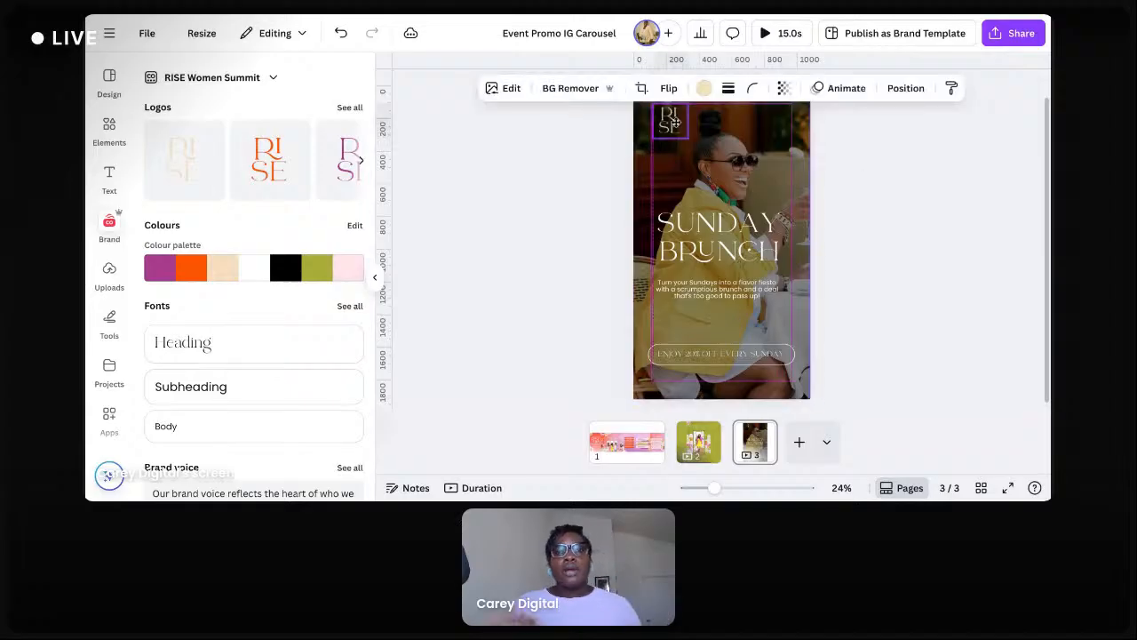
click(950, 221)
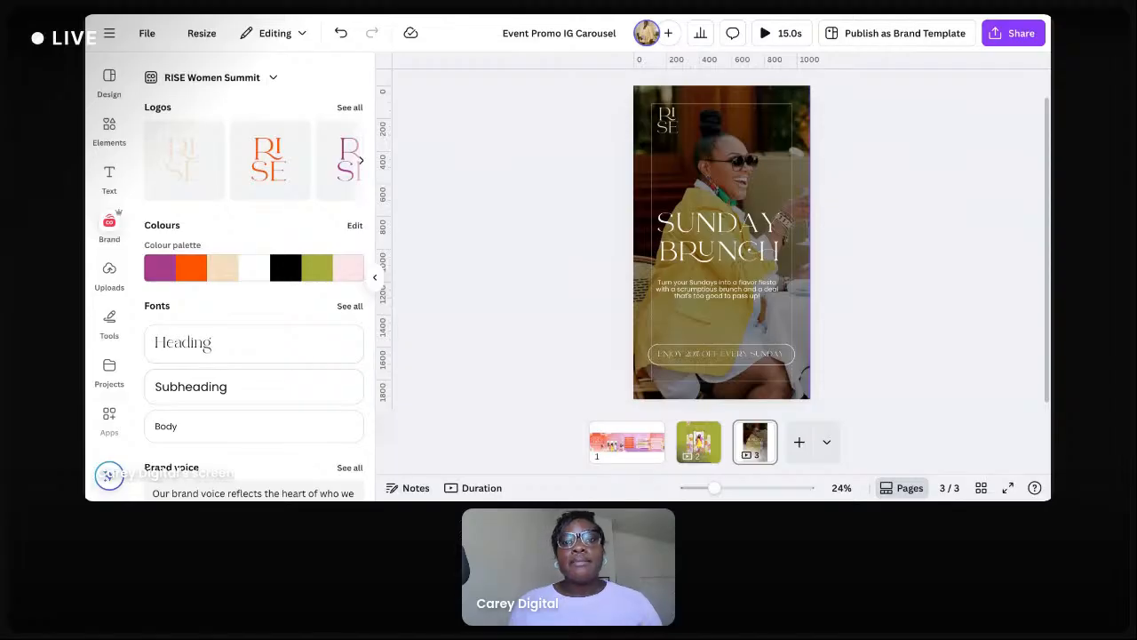
click(712, 259)
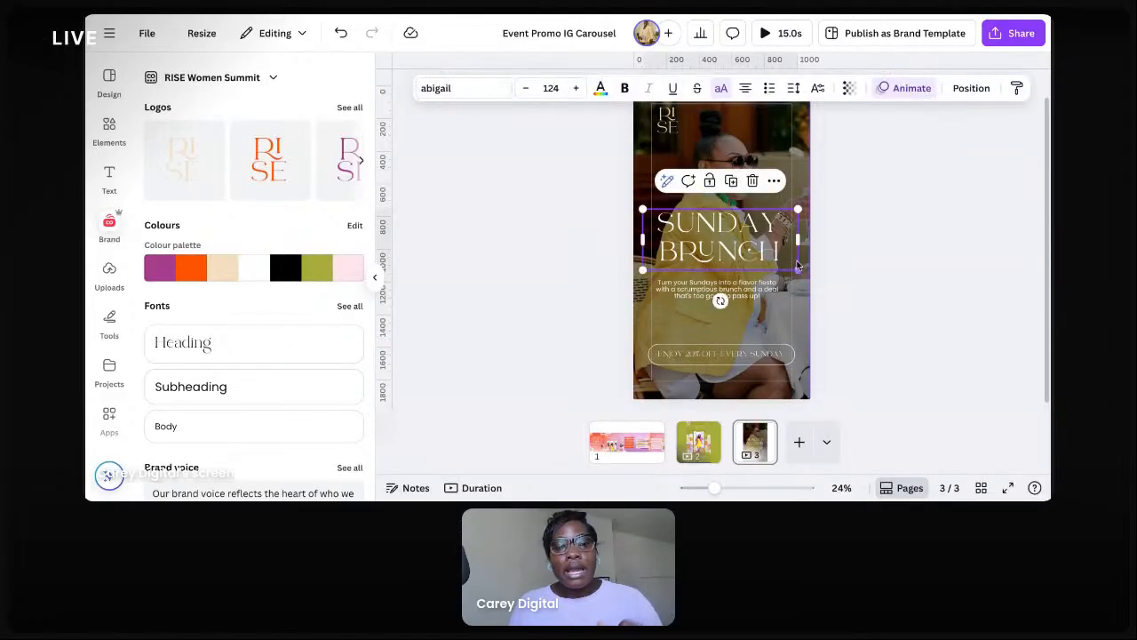
drag(798, 239, 783, 243)
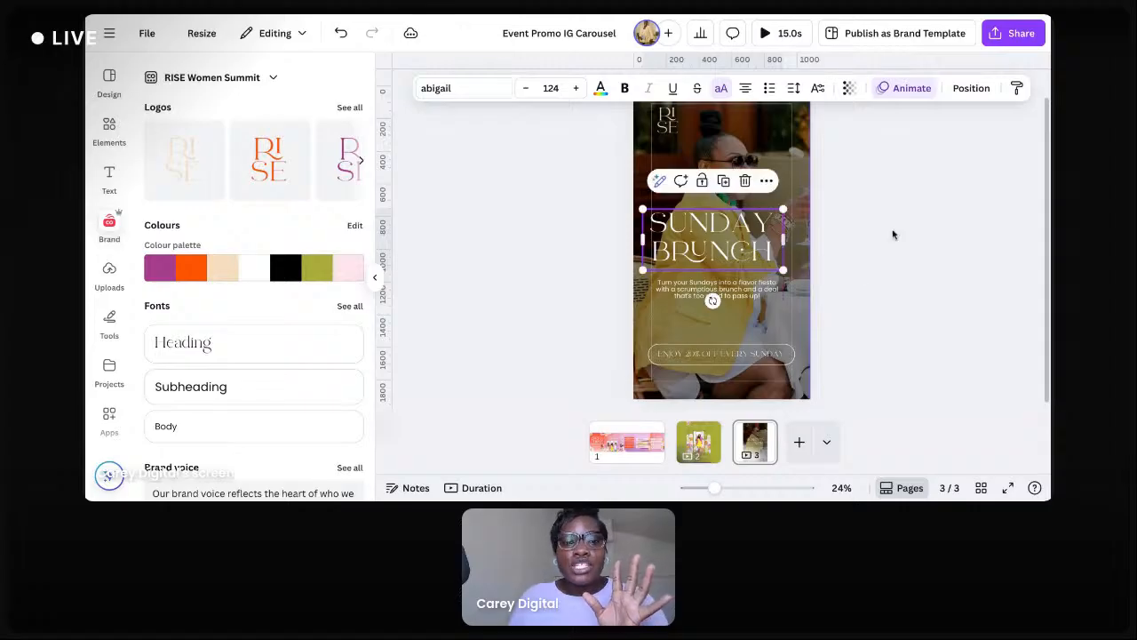
click(894, 235)
drag(744, 240, 741, 295)
click(904, 268)
Add a purple rectangle behind the description text and round its corners
click(109, 129)
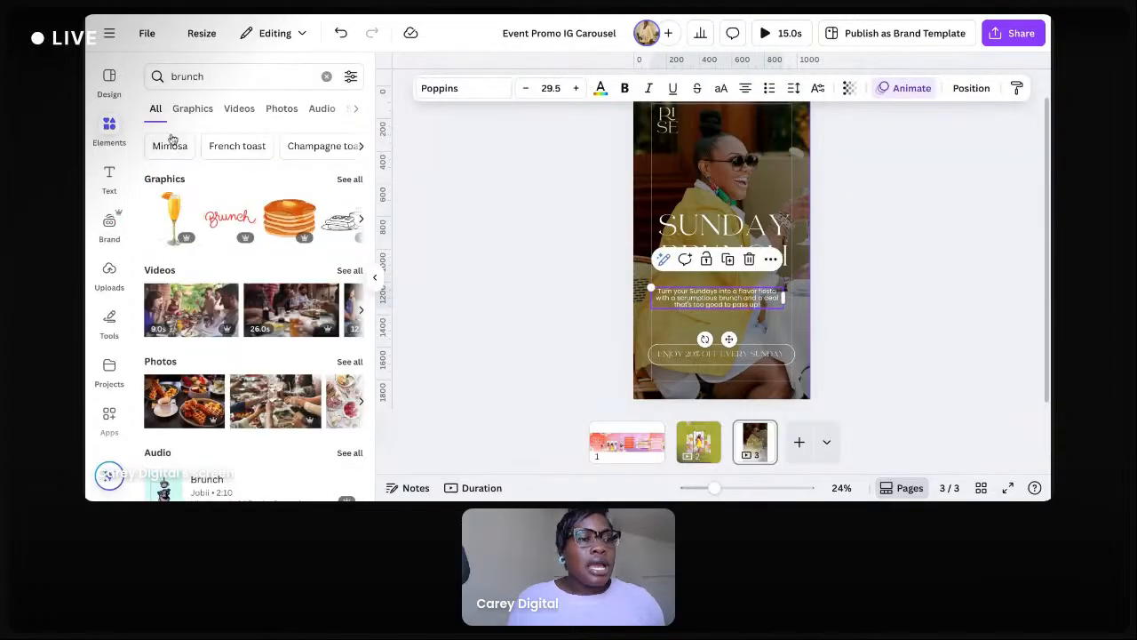
click(328, 77)
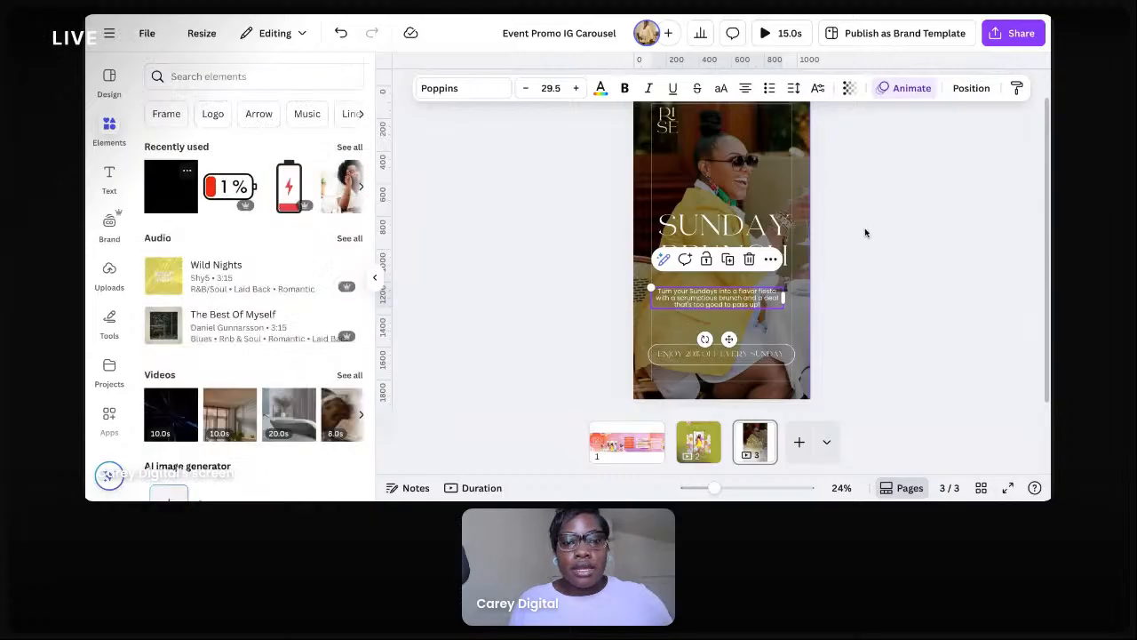
drag(730, 238, 790, 298)
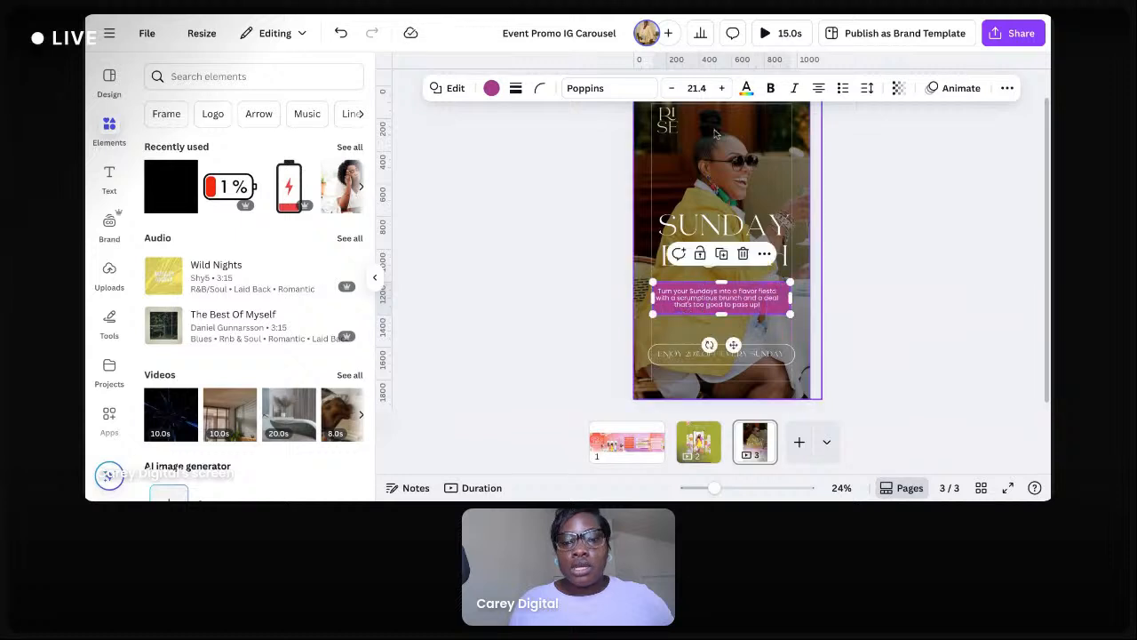
click(541, 91)
drag(471, 143, 490, 148)
click(884, 254)
key(Tab)
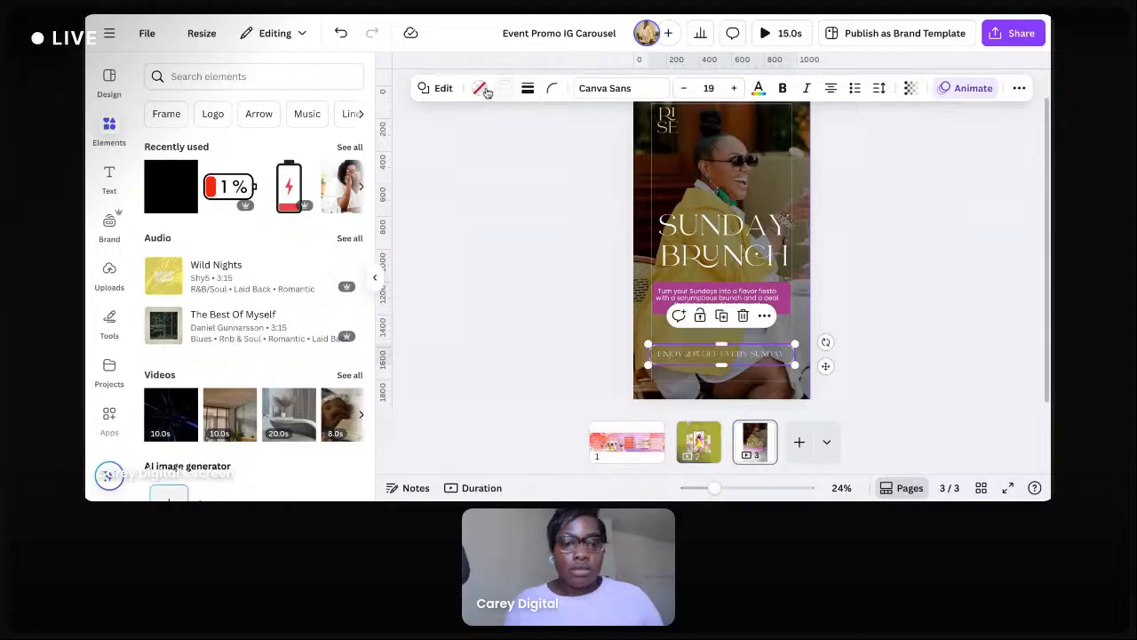
Fill the ENJOY 20% OFF EVERY SUNDAY pill with olive green and set its text to bold Poppins
click(481, 90)
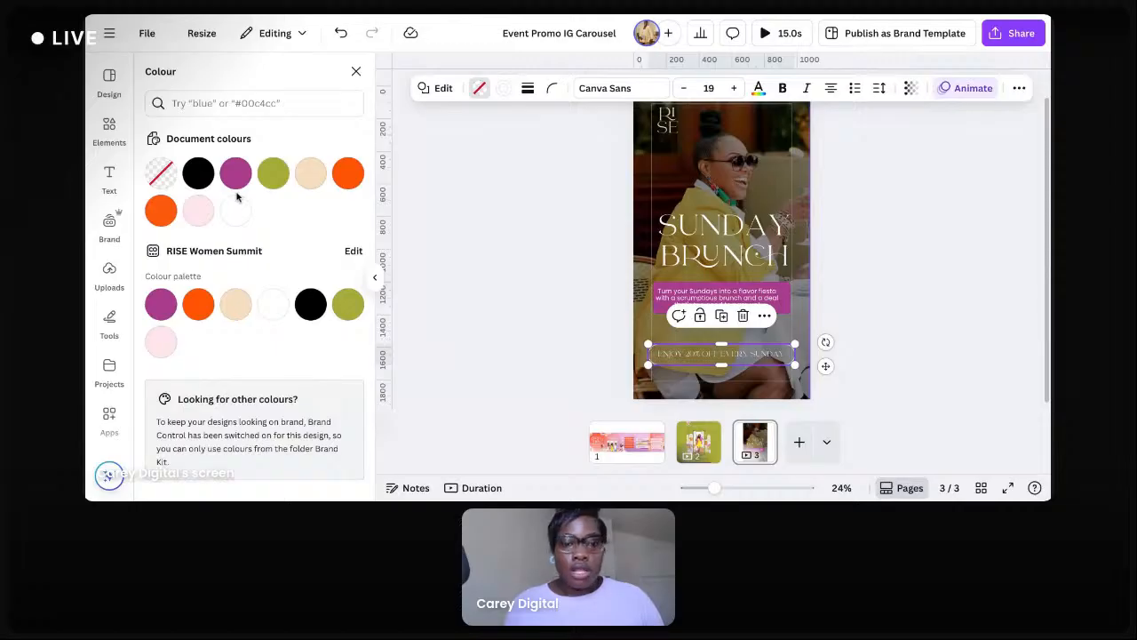
click(198, 209)
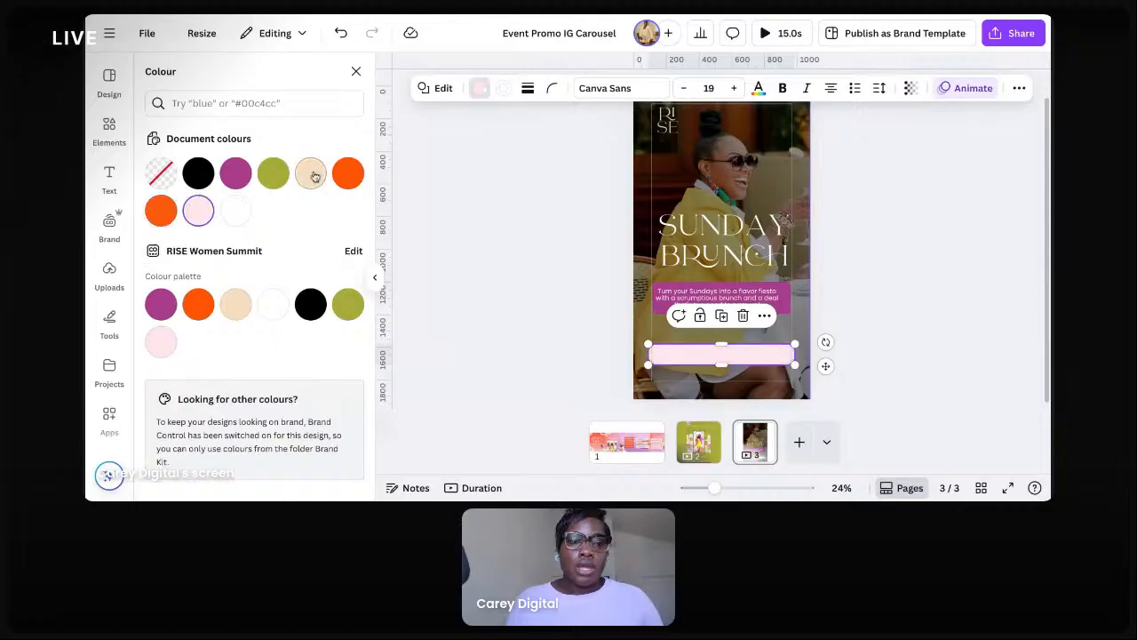
click(274, 174)
click(881, 284)
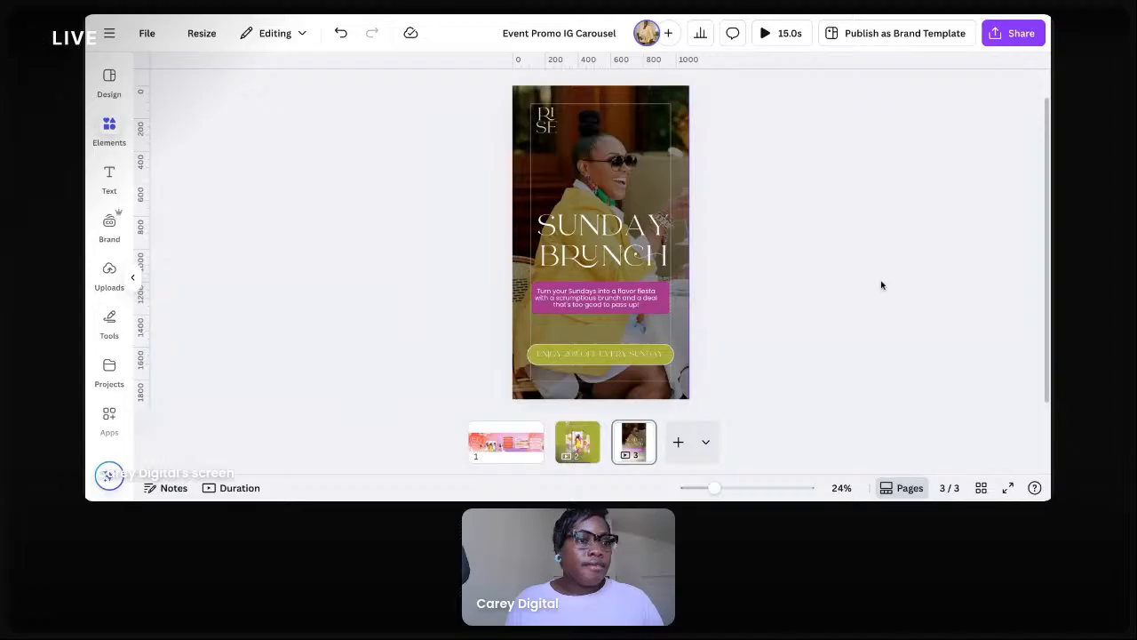
click(695, 355)
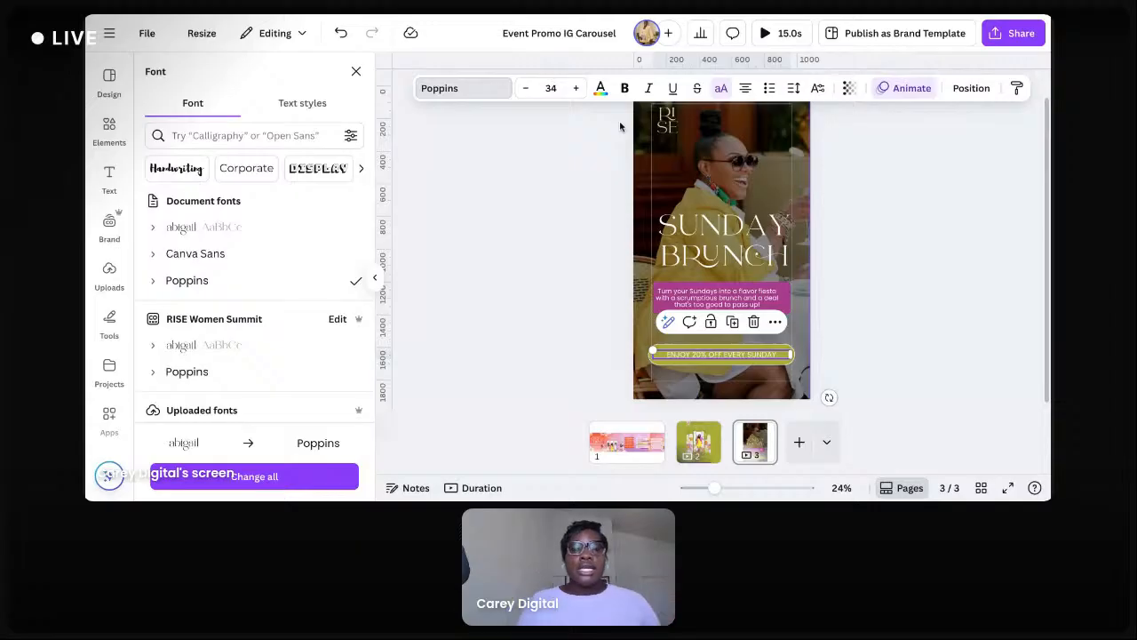
click(623, 88)
click(949, 348)
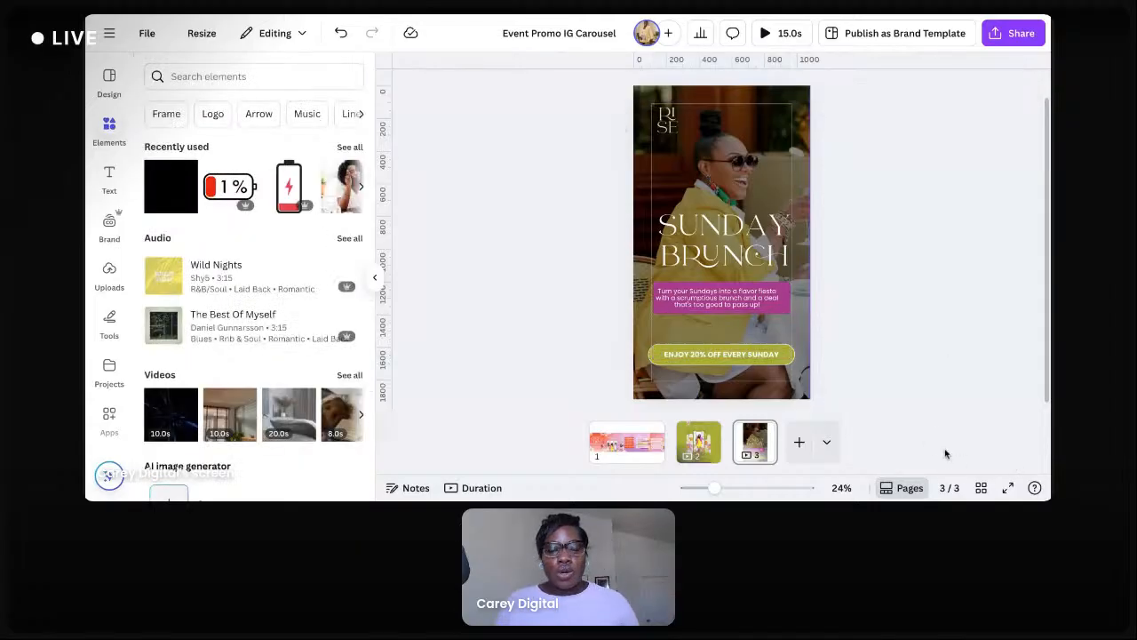
Preview all three pages full screen, checking the summit carousel, the biggest bash page and the finished Sunday Brunch page
click(1007, 491)
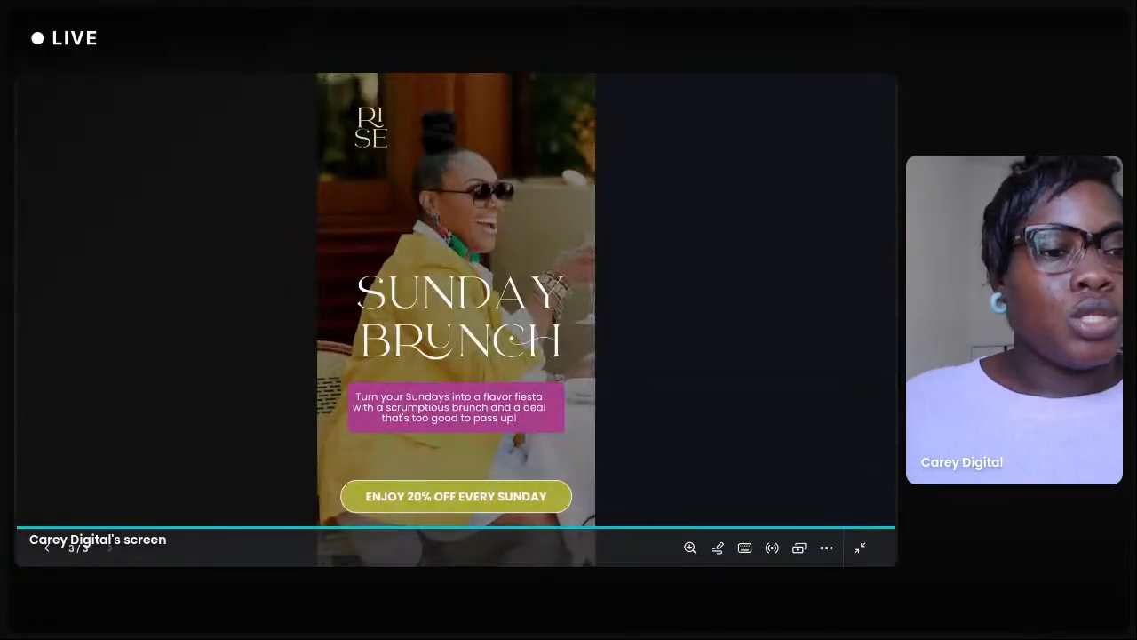
click(271, 460)
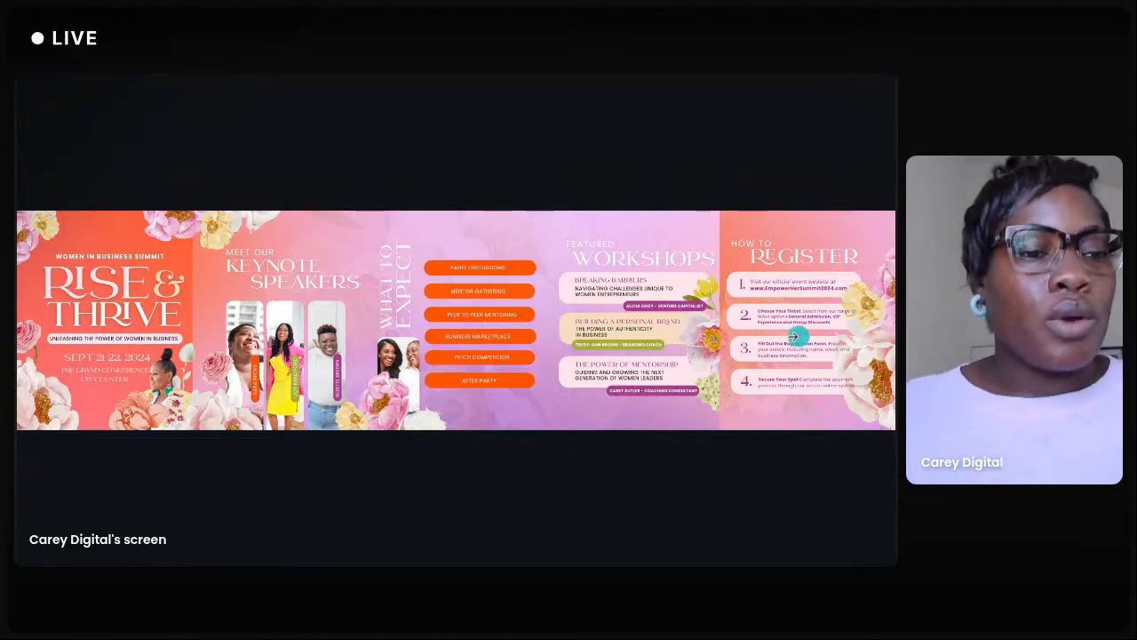
mouse_move(88, 436)
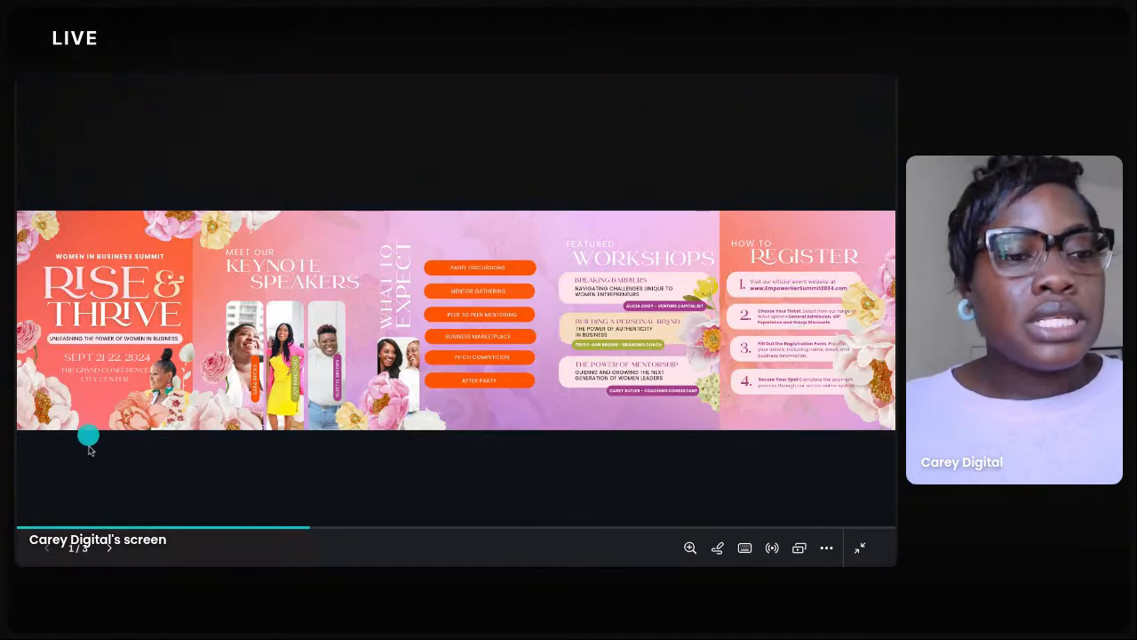
click(108, 551)
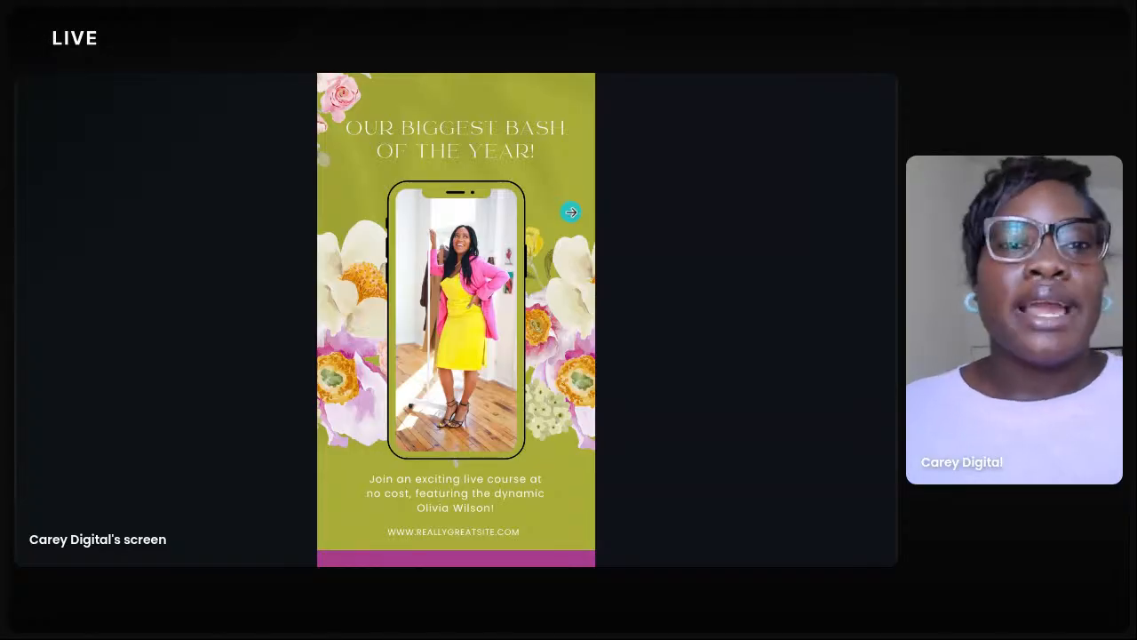
key(Escape)
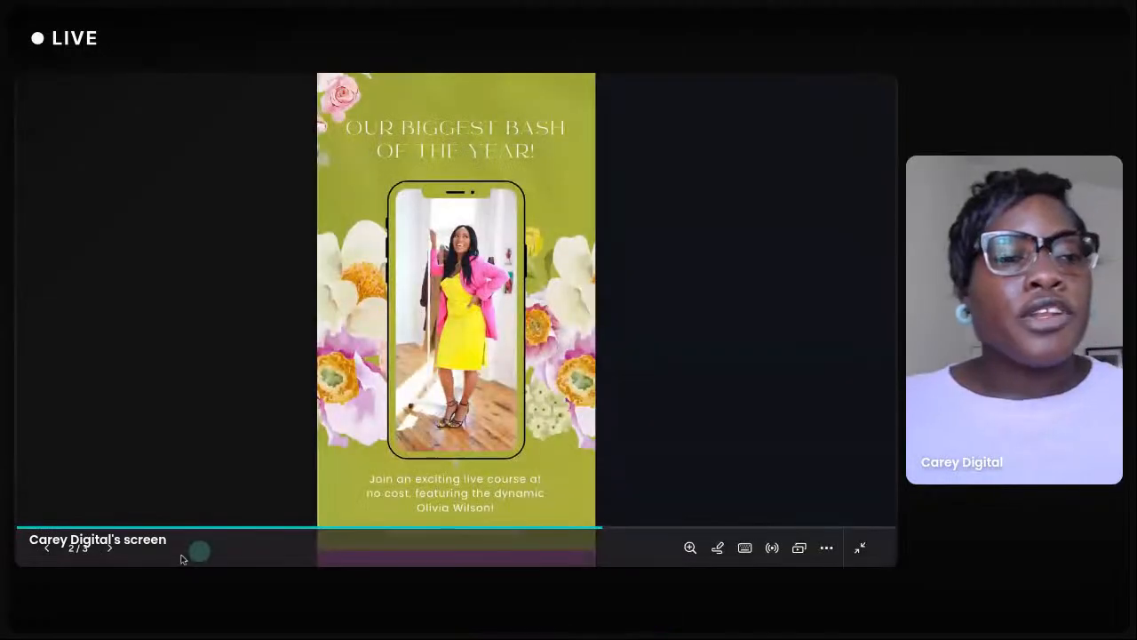
click(109, 548)
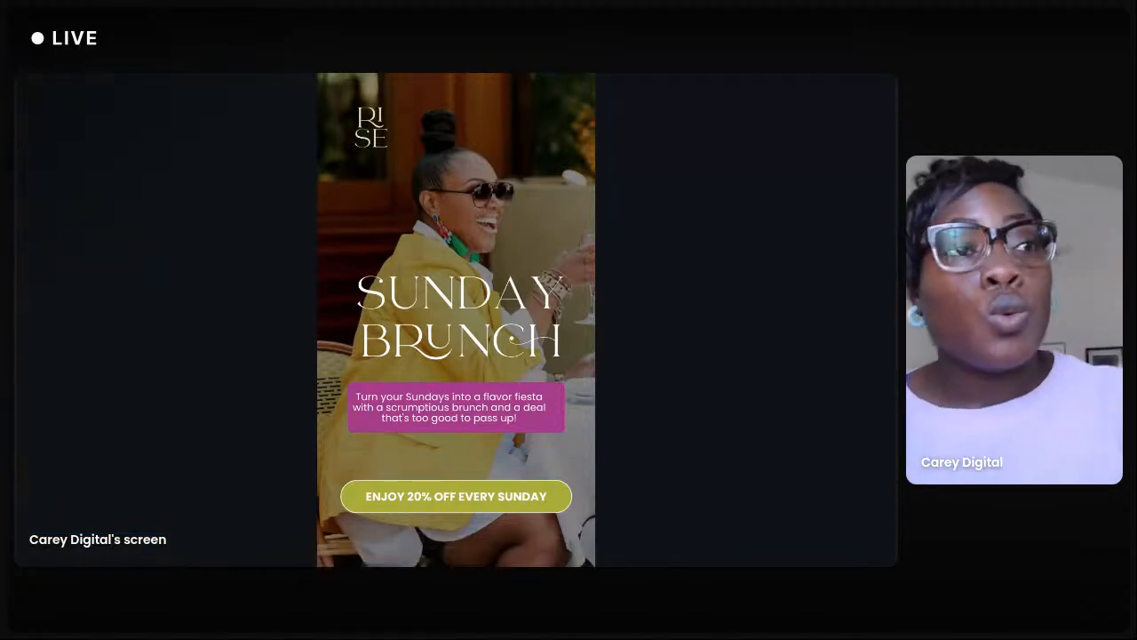
key(Escape)
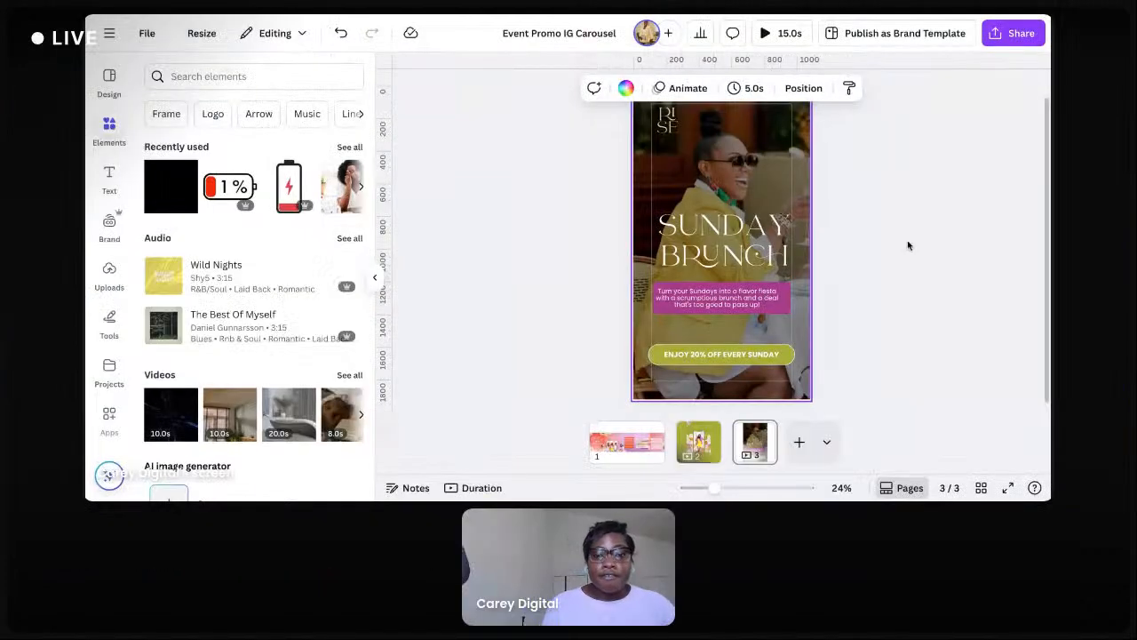
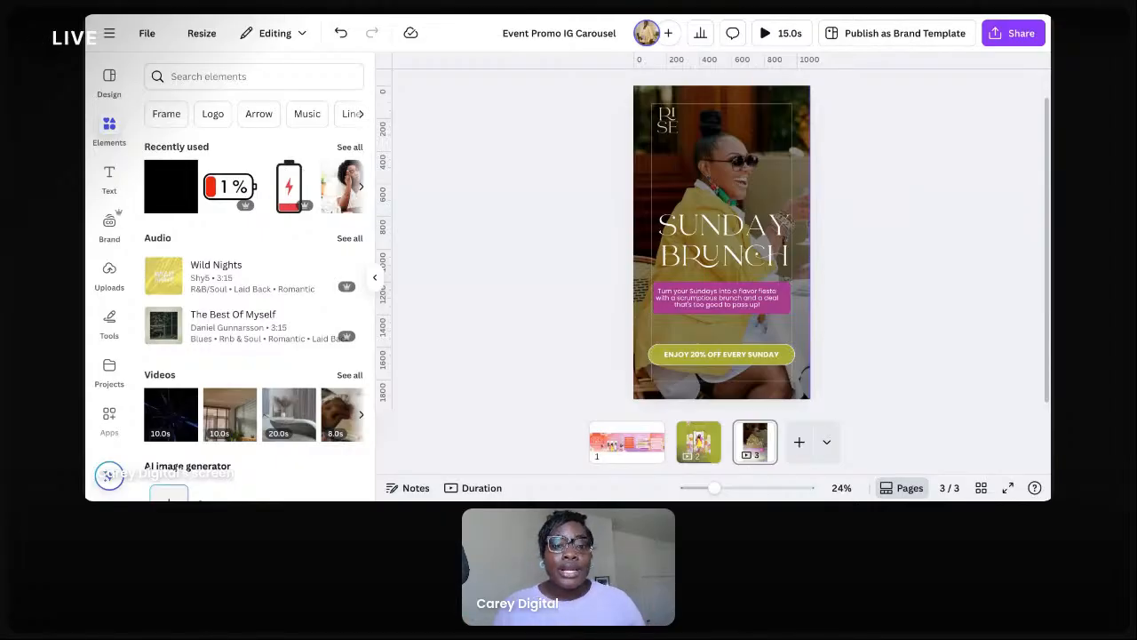
Add a blank website page as the fourth page of the design
click(826, 441)
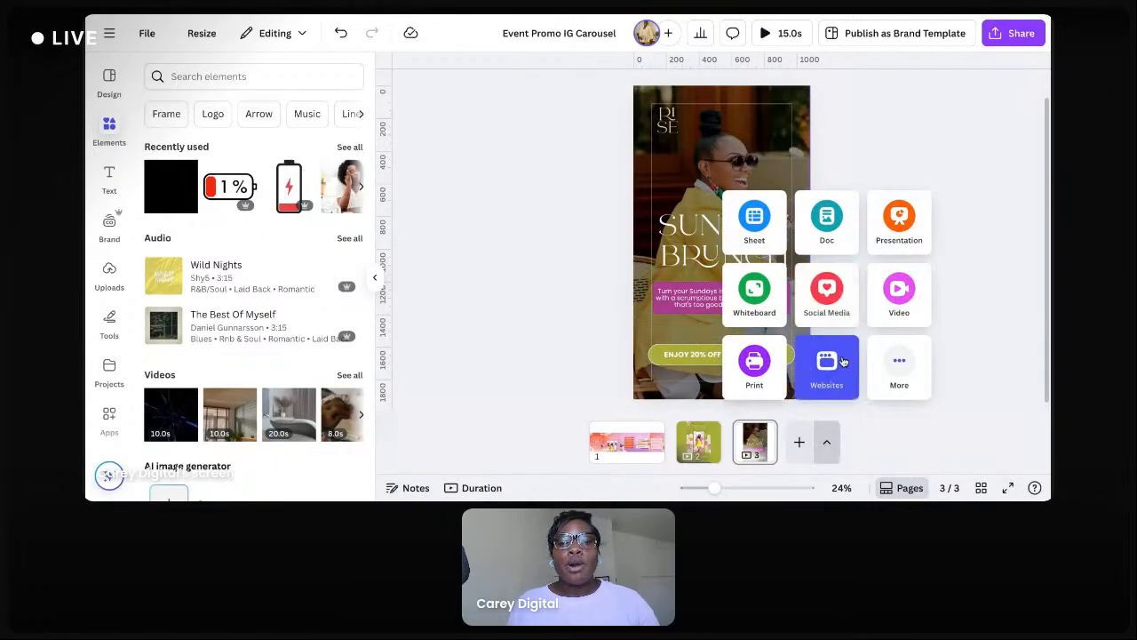
click(842, 361)
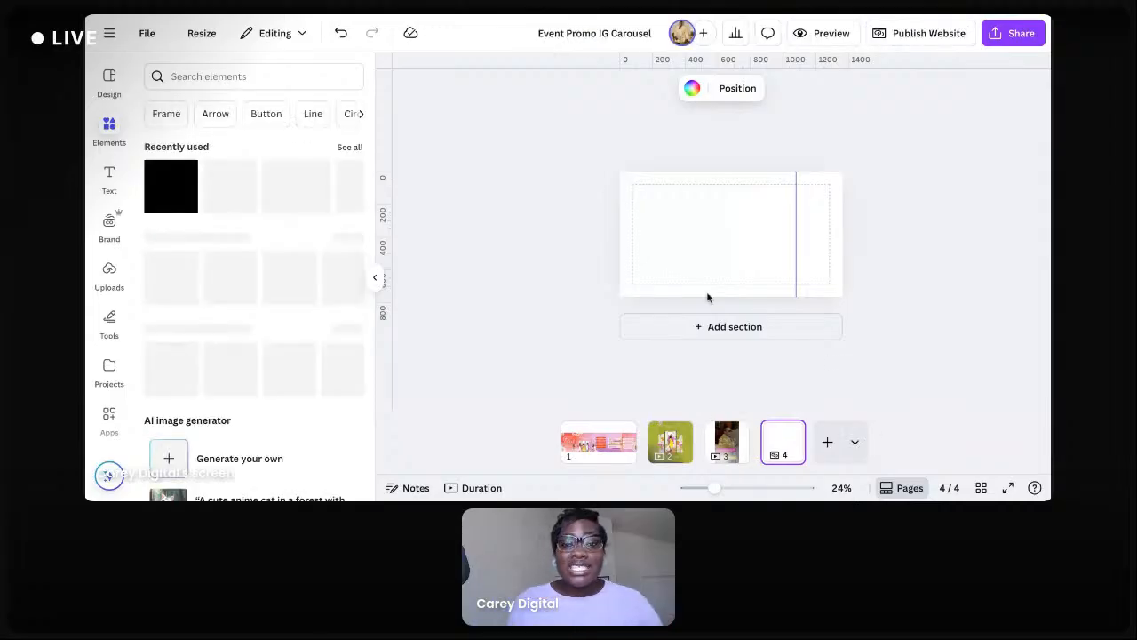
click(840, 241)
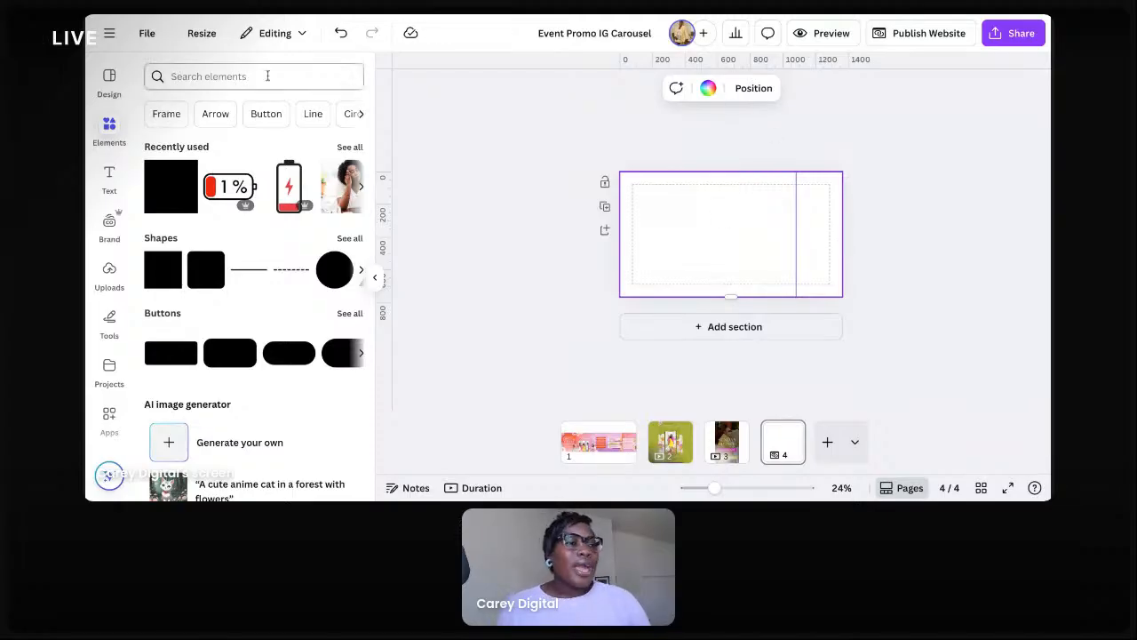
Search the website templates for "event landing page for women"
click(109, 80)
click(157, 74)
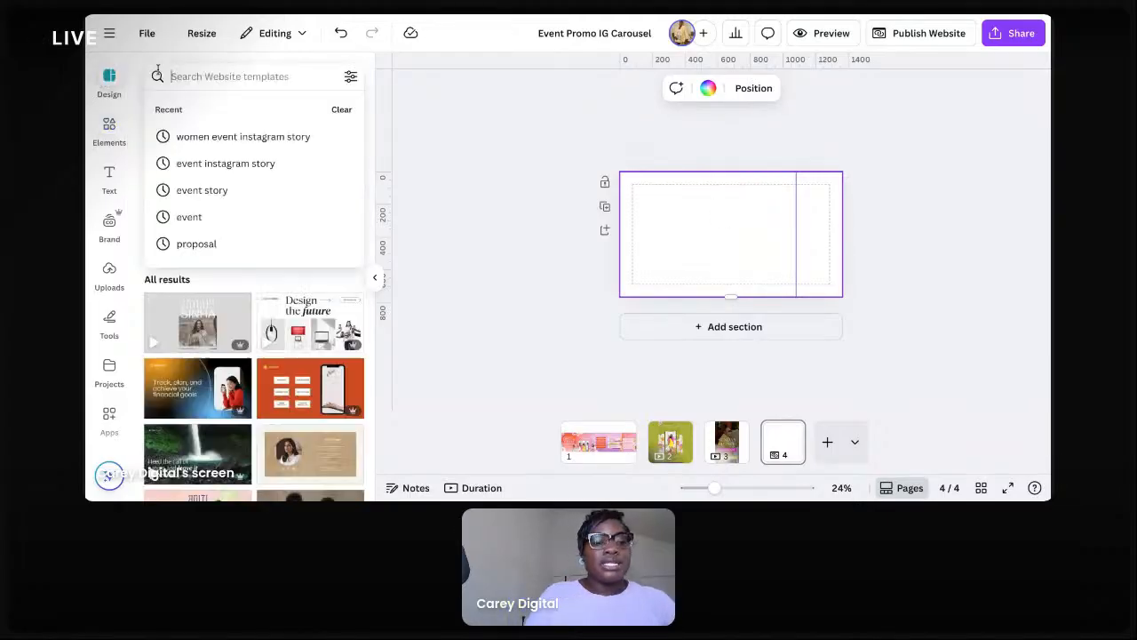
text(event l)
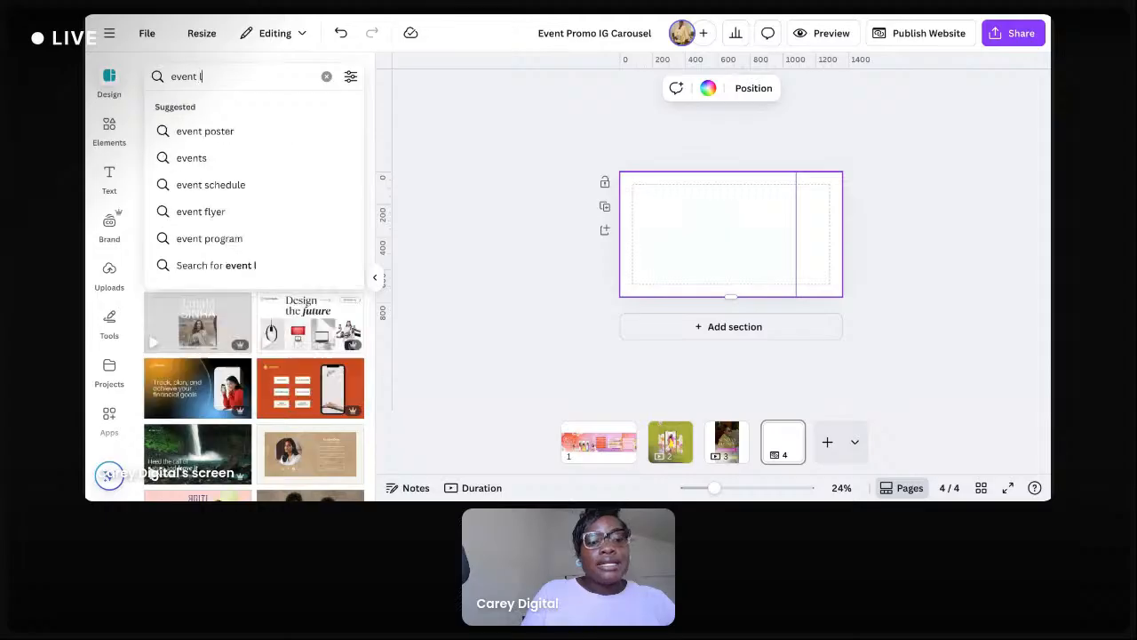
text(anding page f)
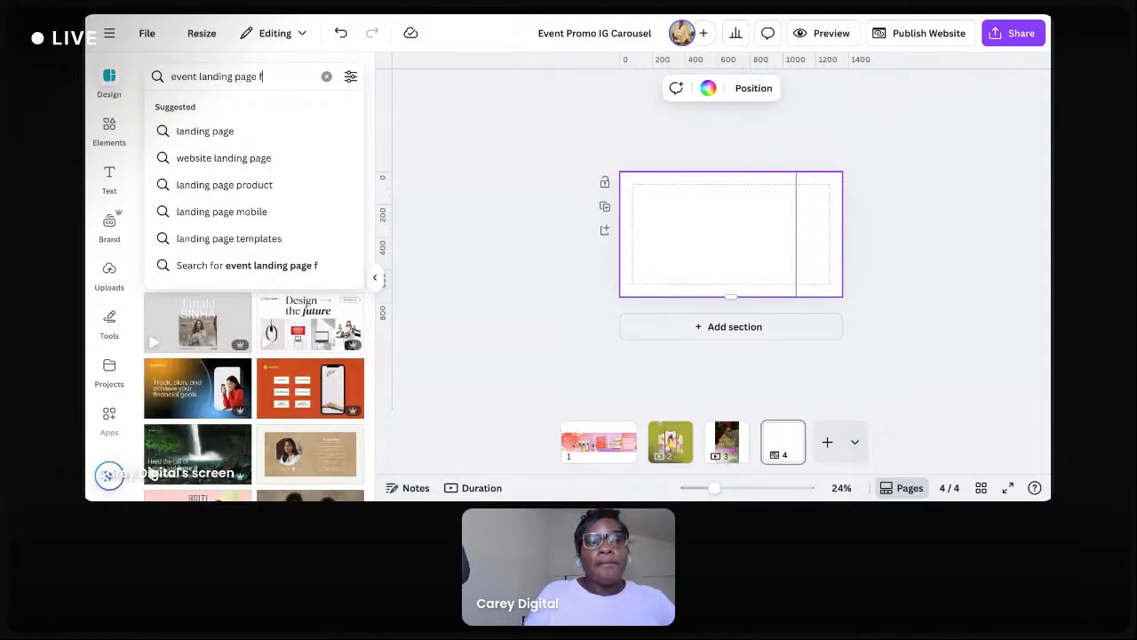
text(or women)
key(Return)
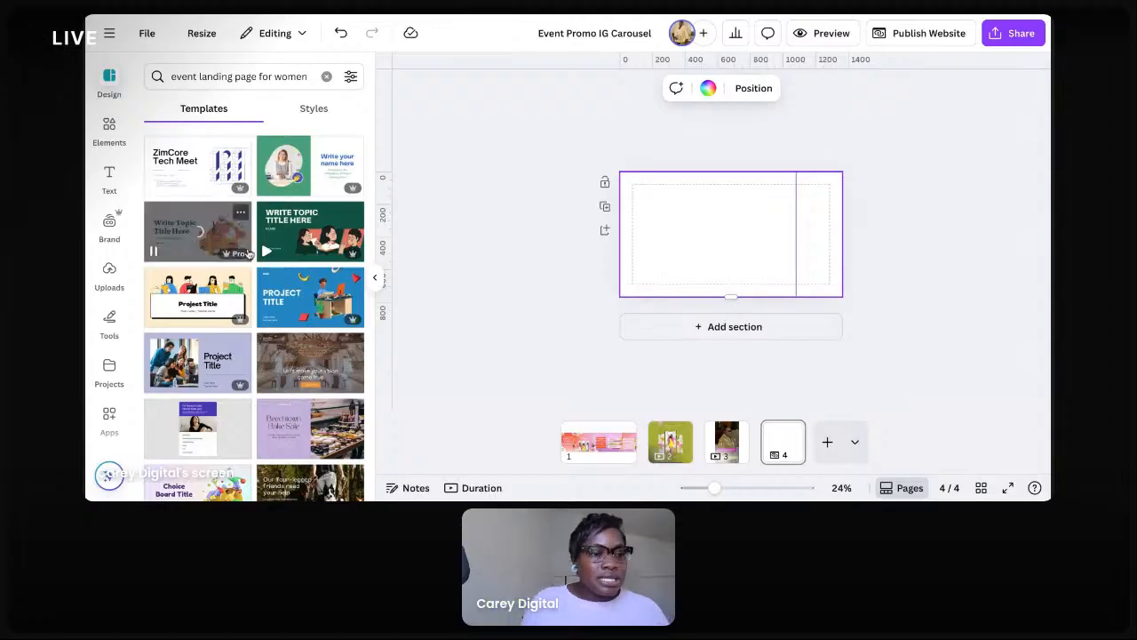
Browse the landing page template results and inspect the sections of the tan beige wedding website template
scroll(185, 171, down, 3)
scroll(296, 270, down, 10)
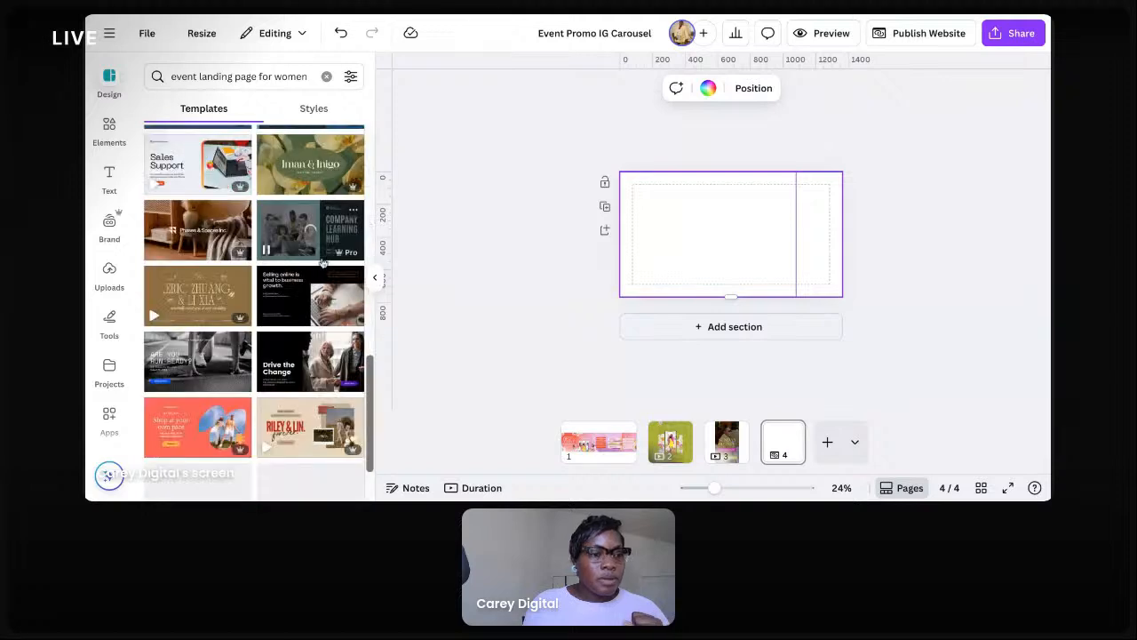
click(200, 295)
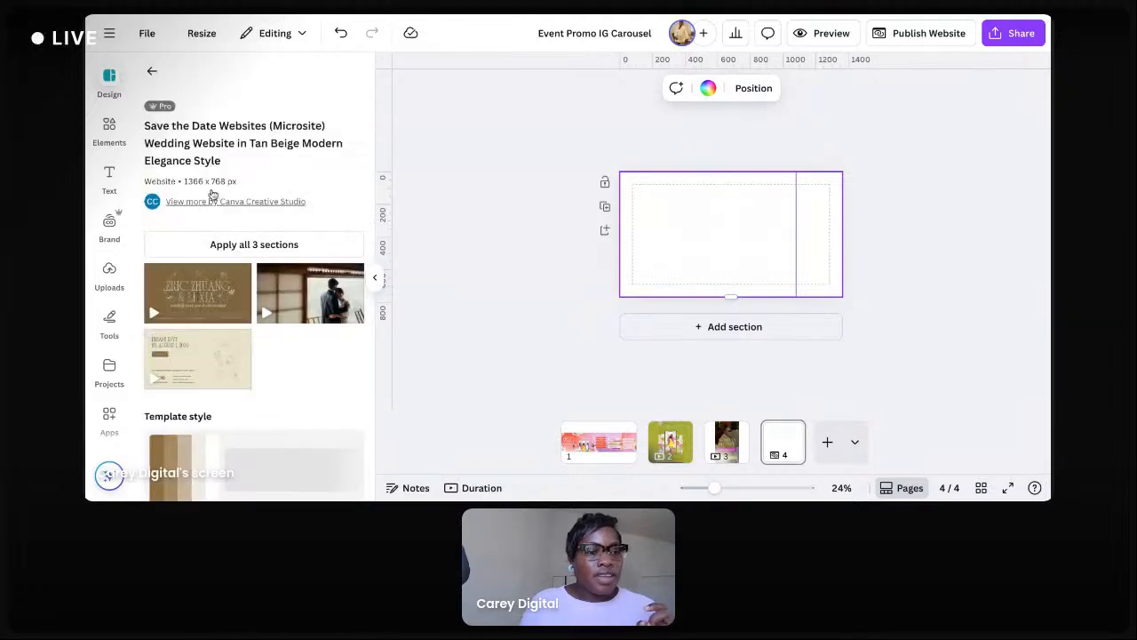
click(152, 71)
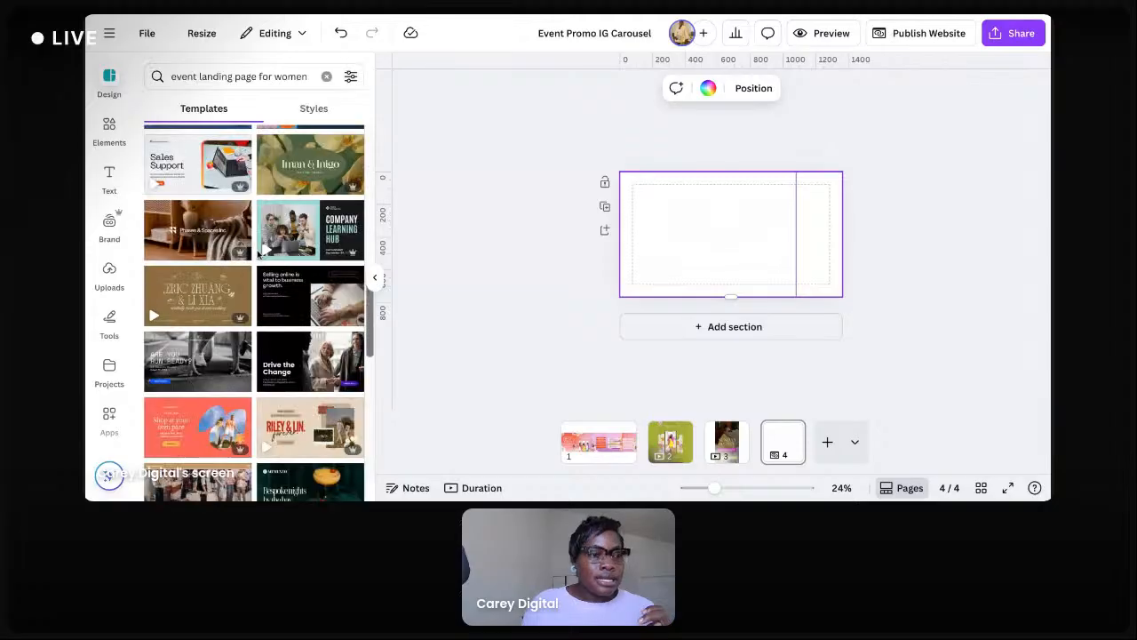
scroll(267, 288, down, 3)
scroll(266, 289, down, 5)
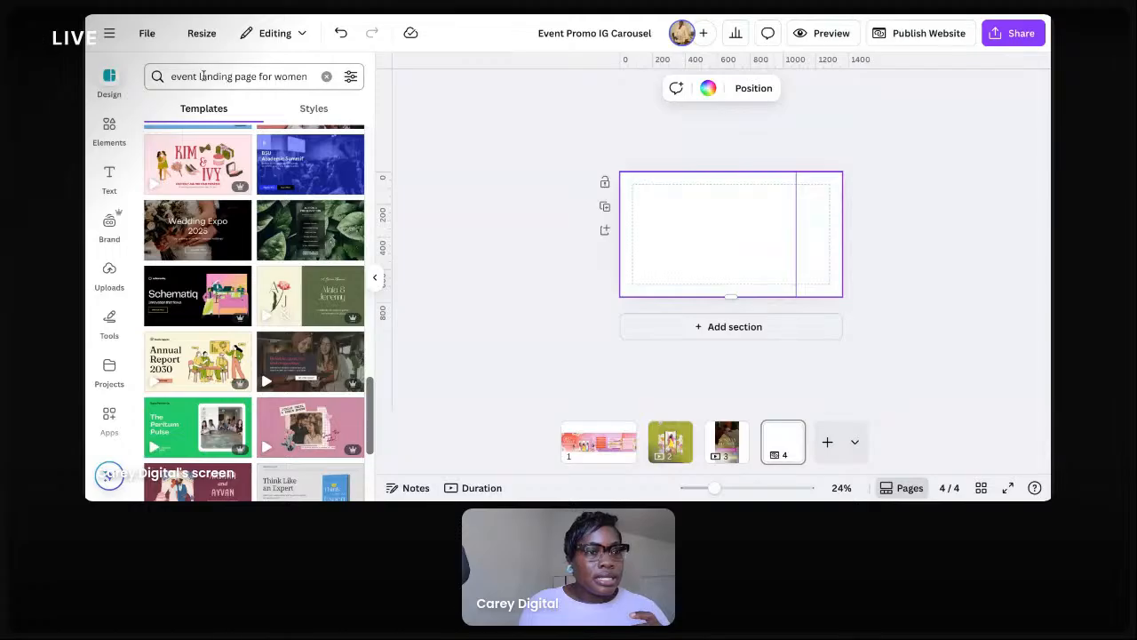
Shorten the template search to "event for women" and inspect the beige and red keepsake-style wedding template
drag(198, 76, 256, 75)
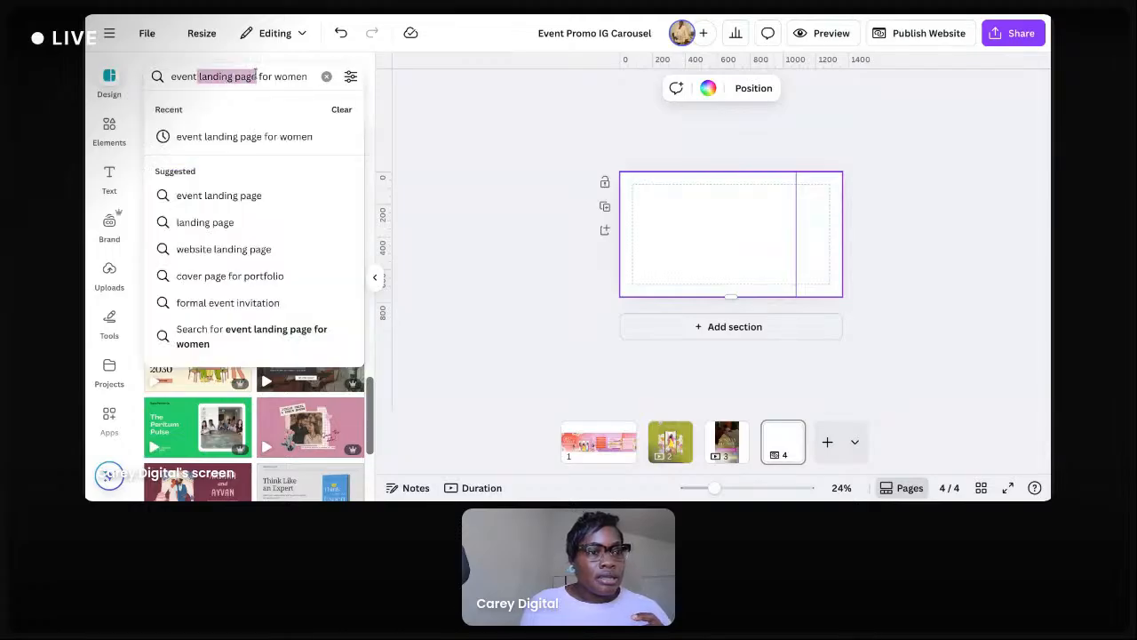
key(BackSpace)
key(Return)
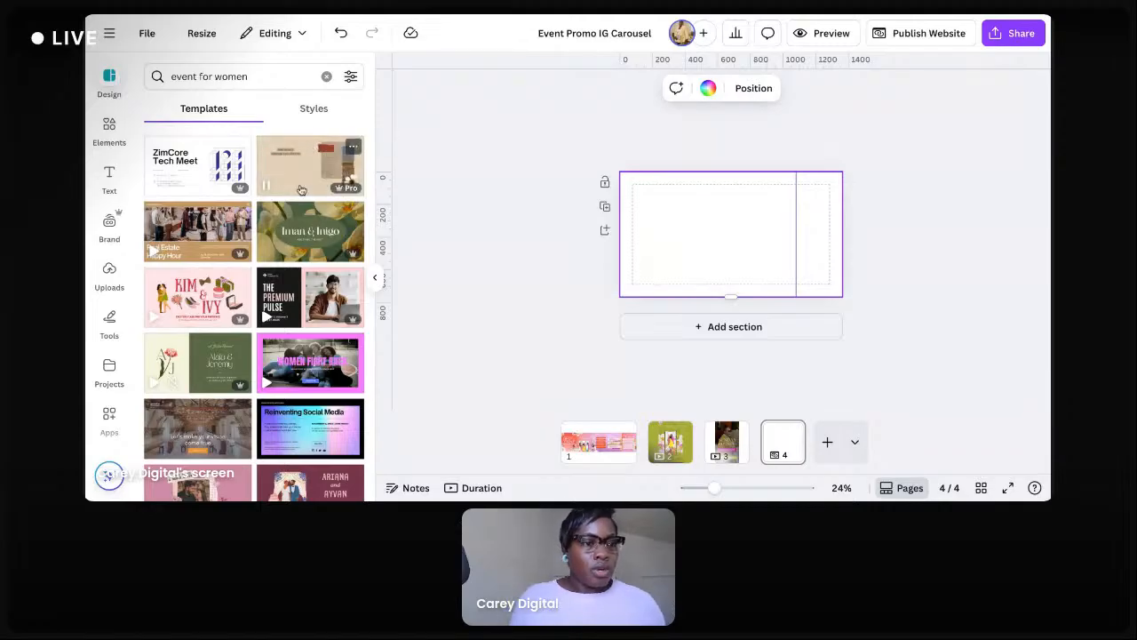
click(301, 188)
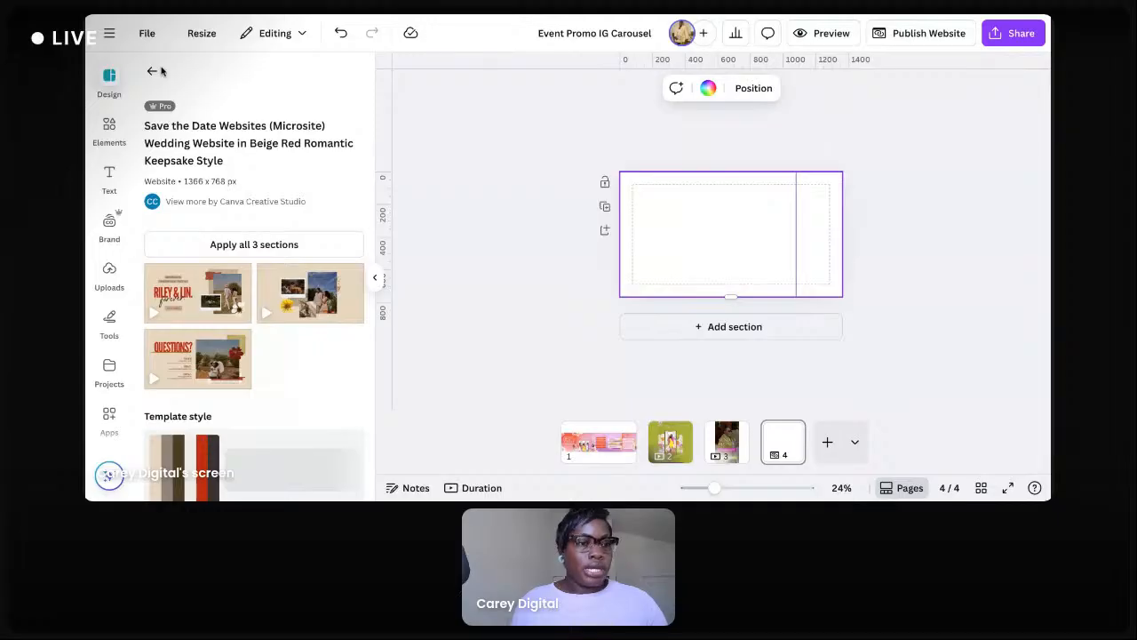
click(153, 71)
Apply the opening section of the olive green and light yellow fresh florals vow renewal template to the website page
click(190, 333)
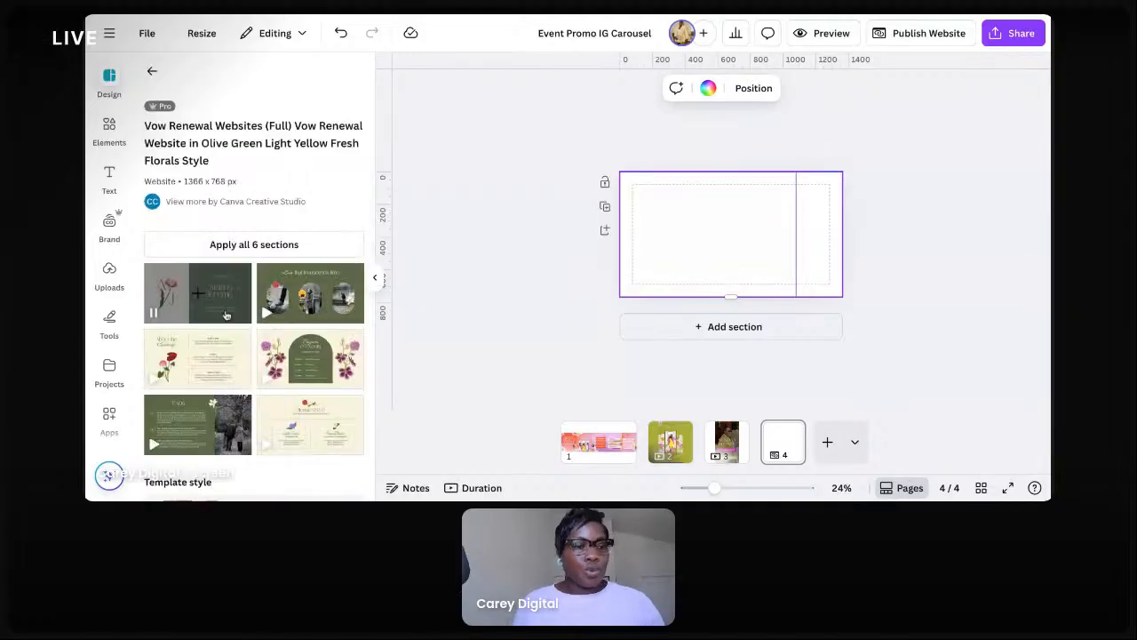
click(257, 248)
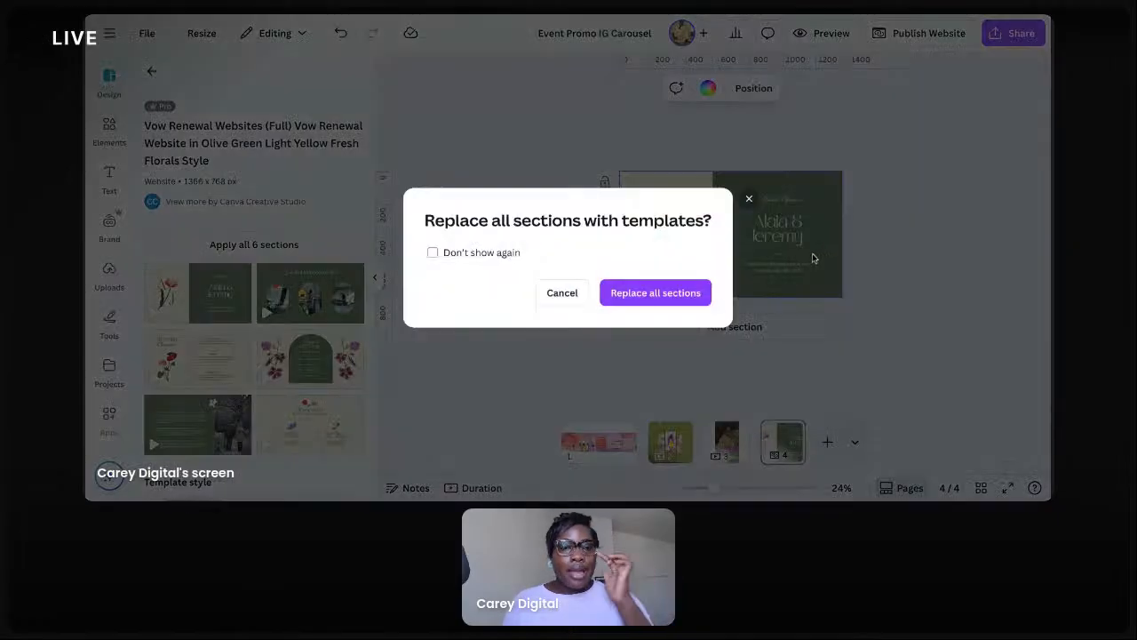
click(750, 198)
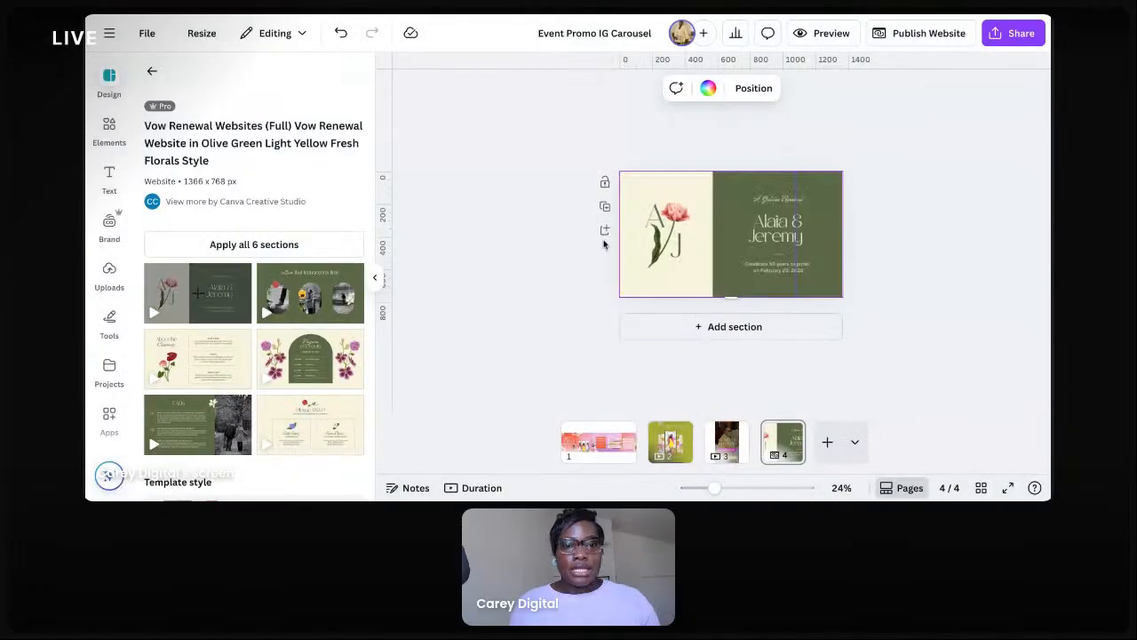
Add two sections below the opening one and apply the template's About the Ceremony layout to the second section
click(782, 327)
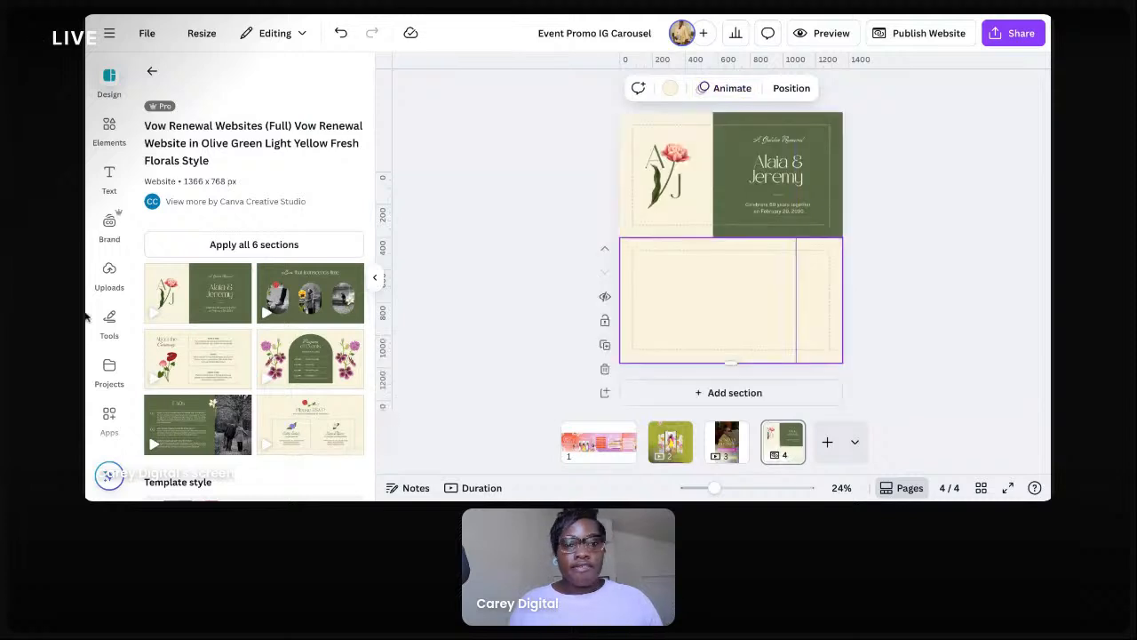
click(310, 291)
click(735, 385)
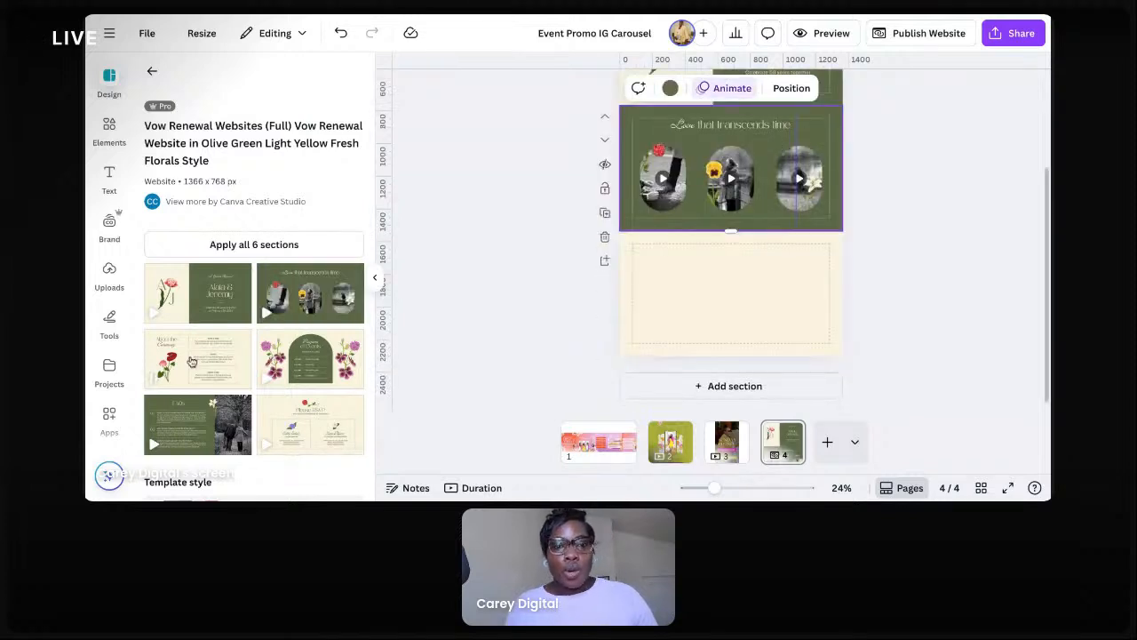
click(190, 358)
Delete the empty section beneath the About the Ceremony section
click(651, 357)
scroll(657, 359, down, 2)
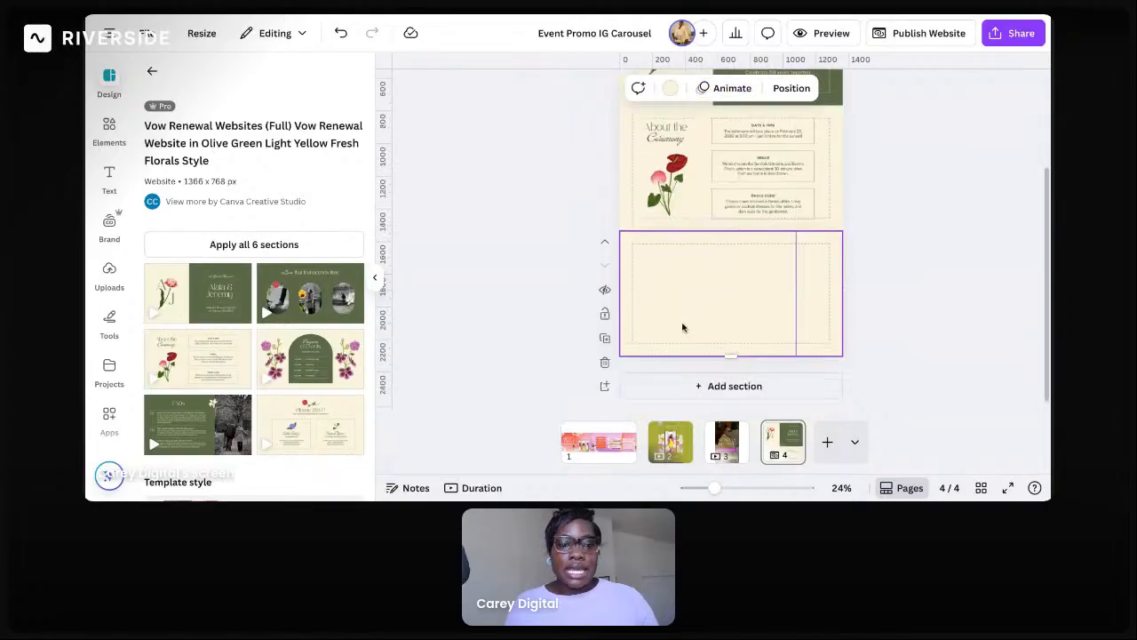
click(604, 362)
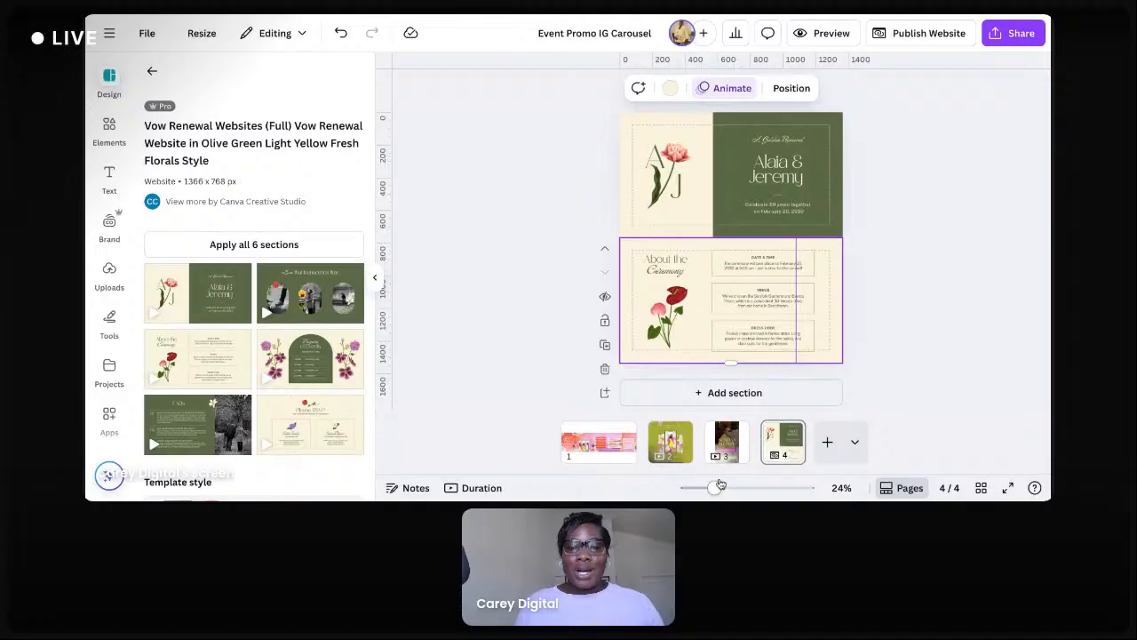
Shuffle the RISE Women Summit brand colours on the opening section until its two halves are olive green and black
drag(720, 486, 742, 488)
click(586, 231)
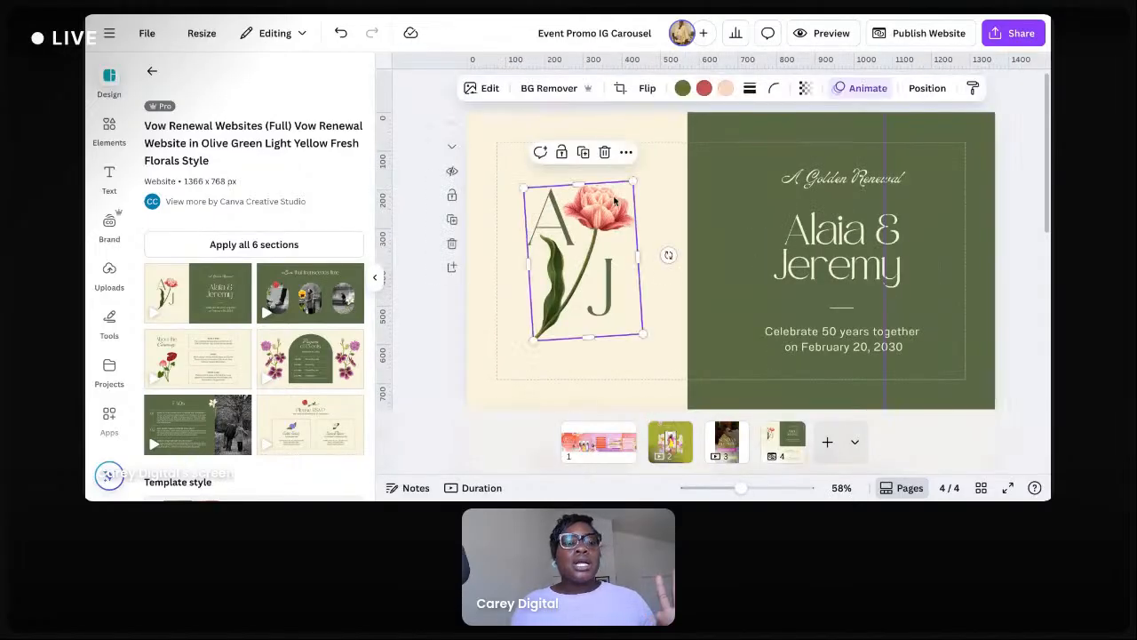
click(123, 236)
mouse_move(256, 271)
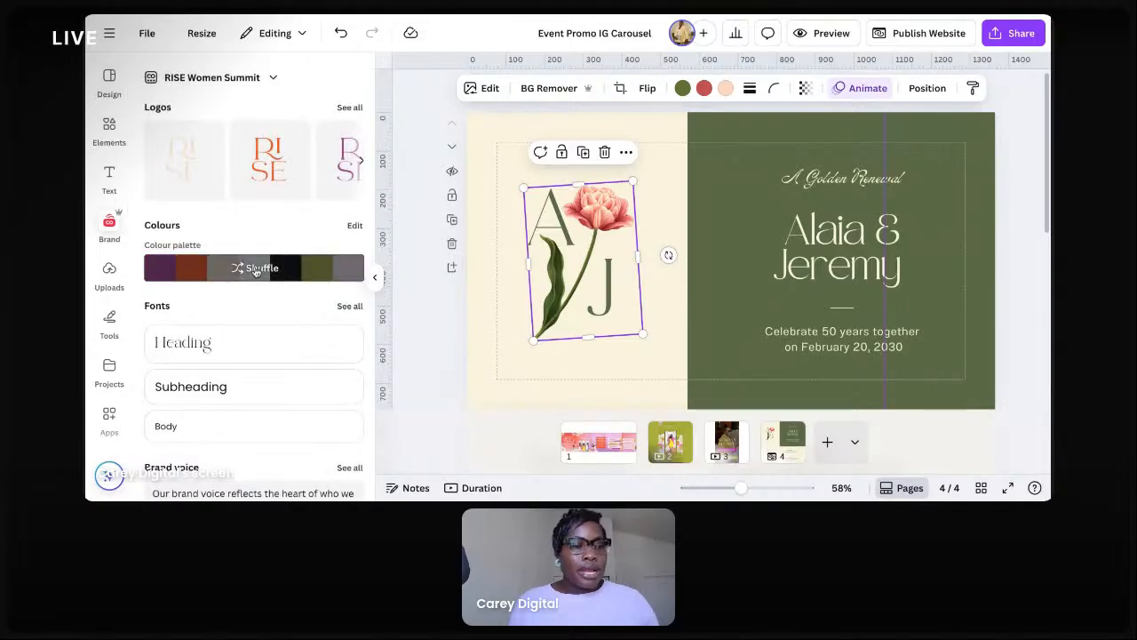
click(252, 269)
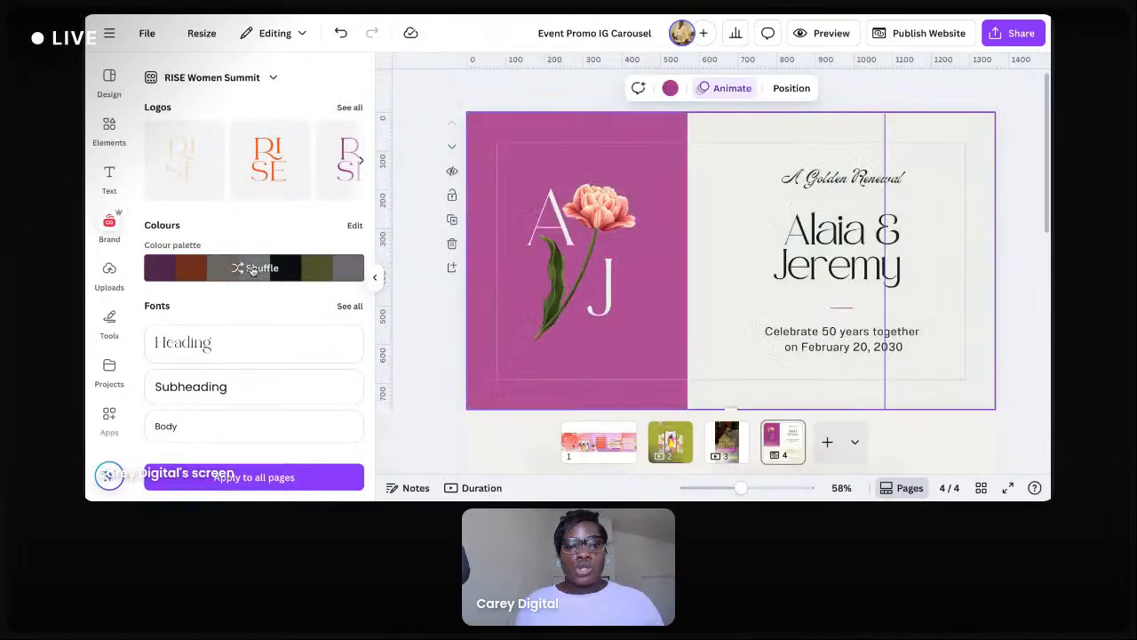
click(253, 270)
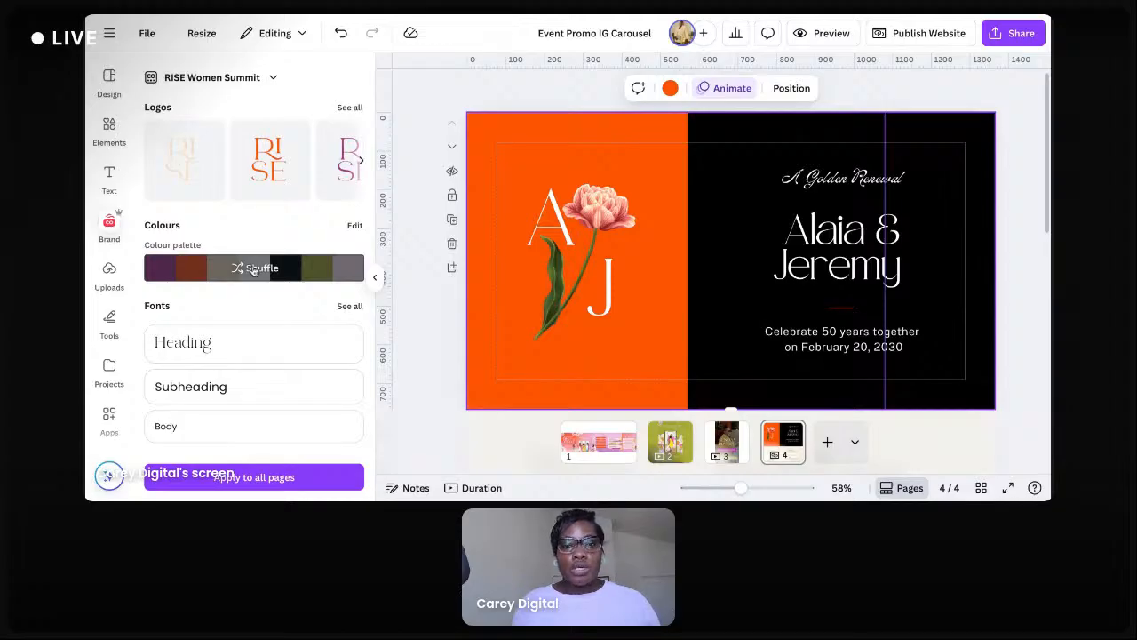
click(252, 269)
click(252, 269)
Recolour the opening section's black panel to the brand beige and set all the text on it to black
click(724, 134)
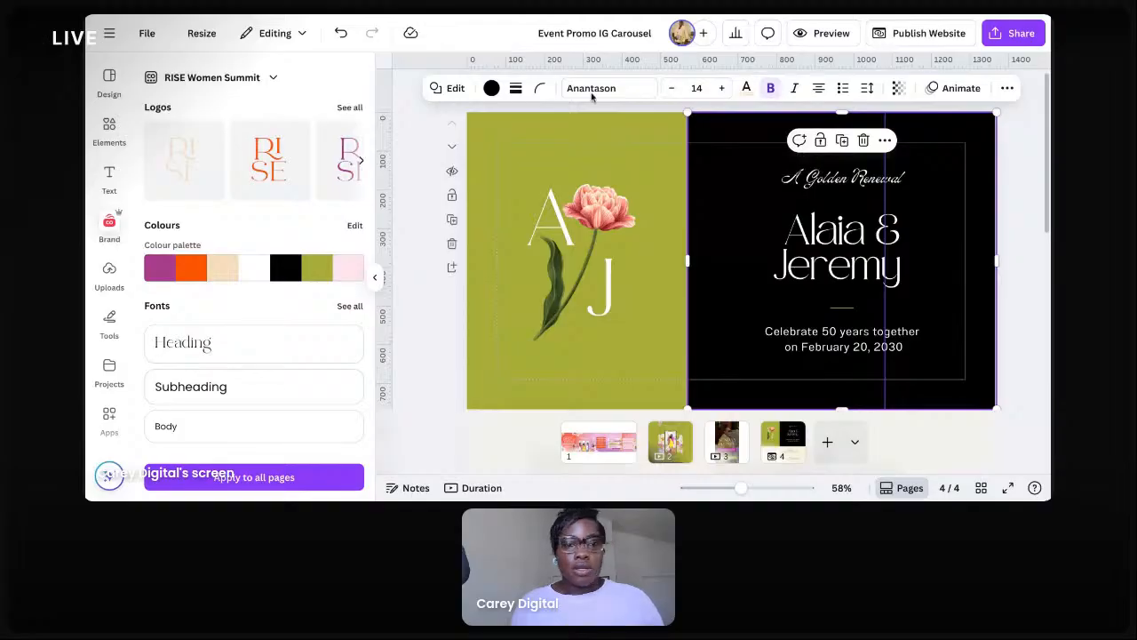
click(492, 89)
click(236, 304)
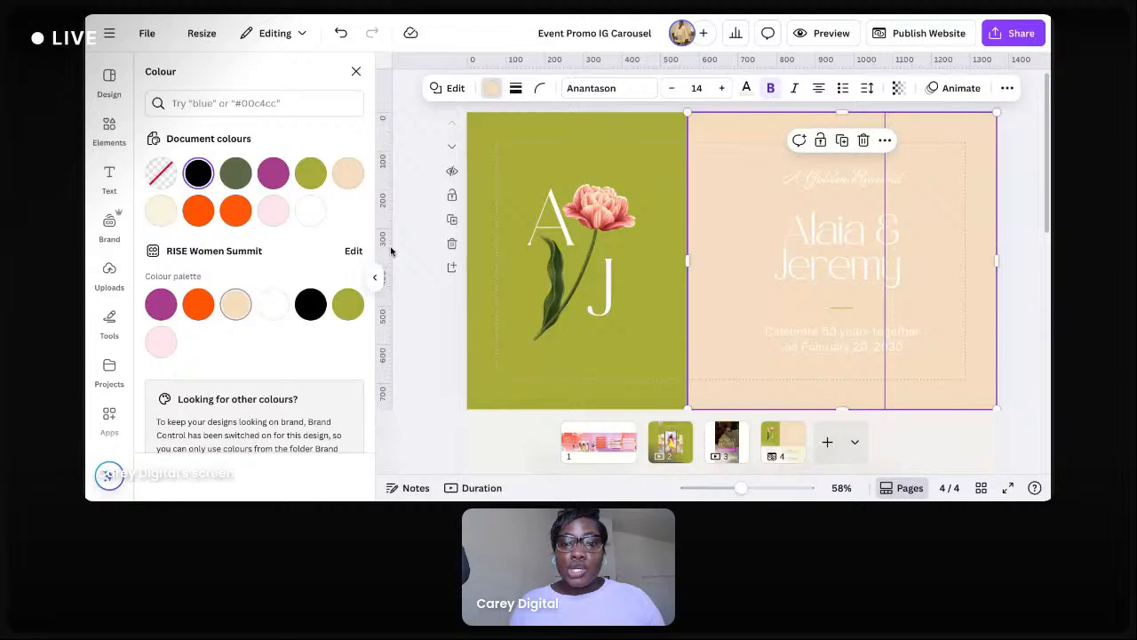
click(840, 247)
key(ctrl+a)
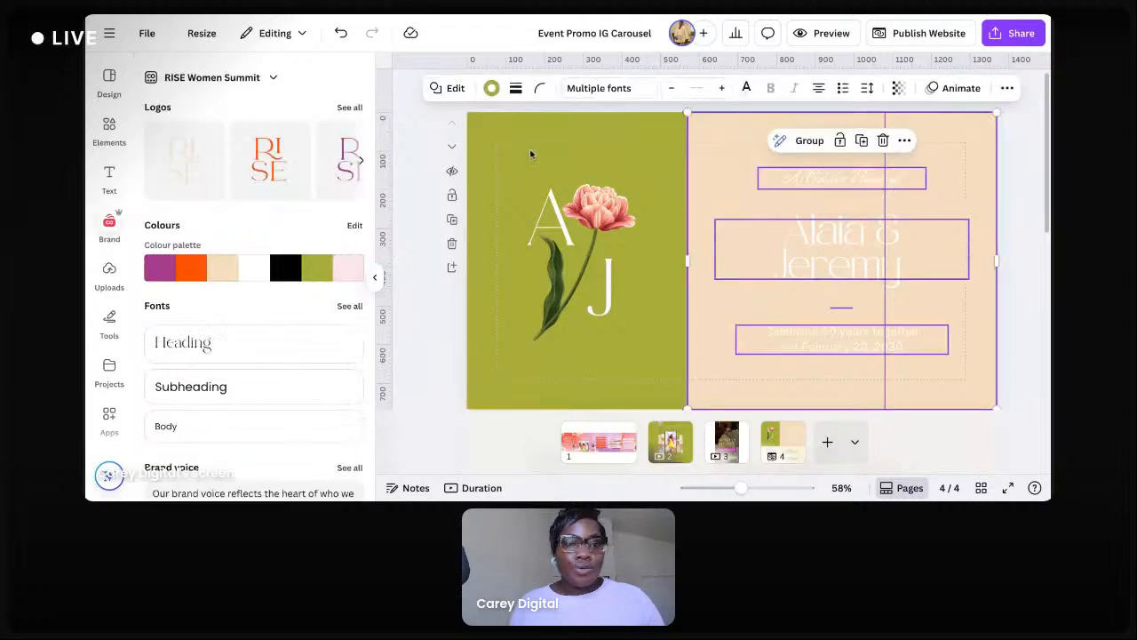
click(746, 88)
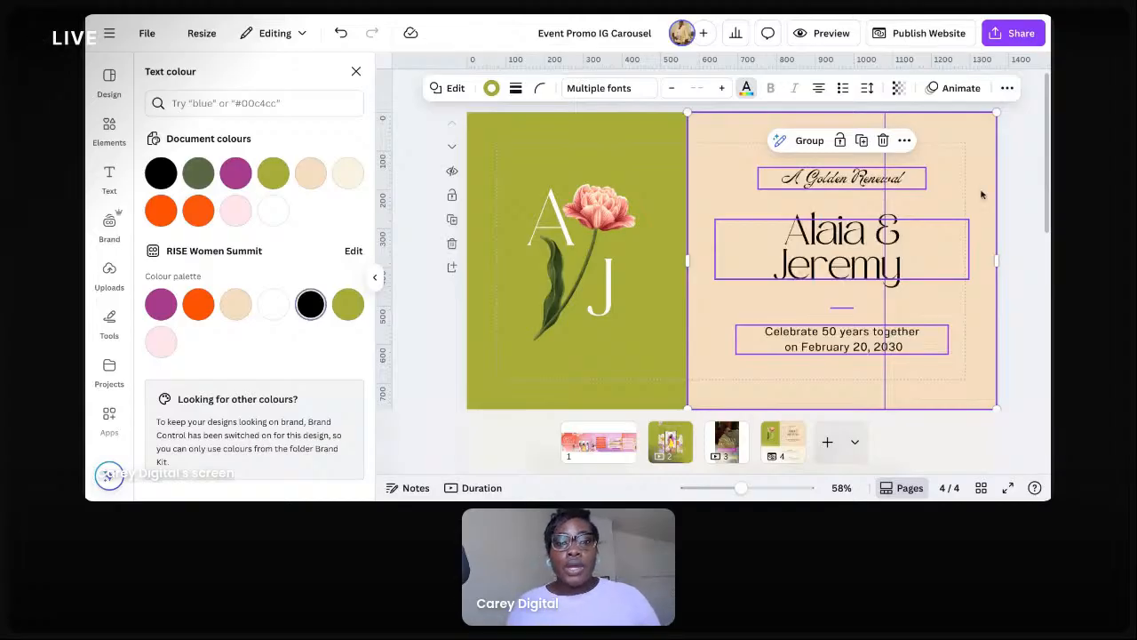
key(Escape)
Shuffle the brand colours on the About the Ceremony section until it has a beige background with black text
scroll(1009, 186, down, 5)
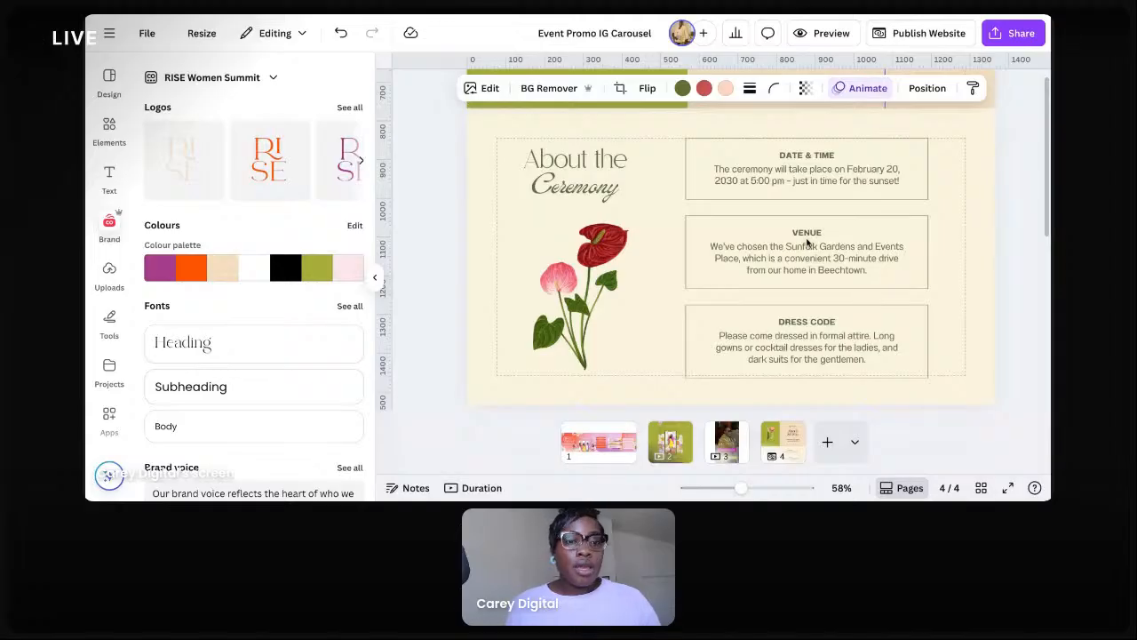
scroll(510, 213, down, 1)
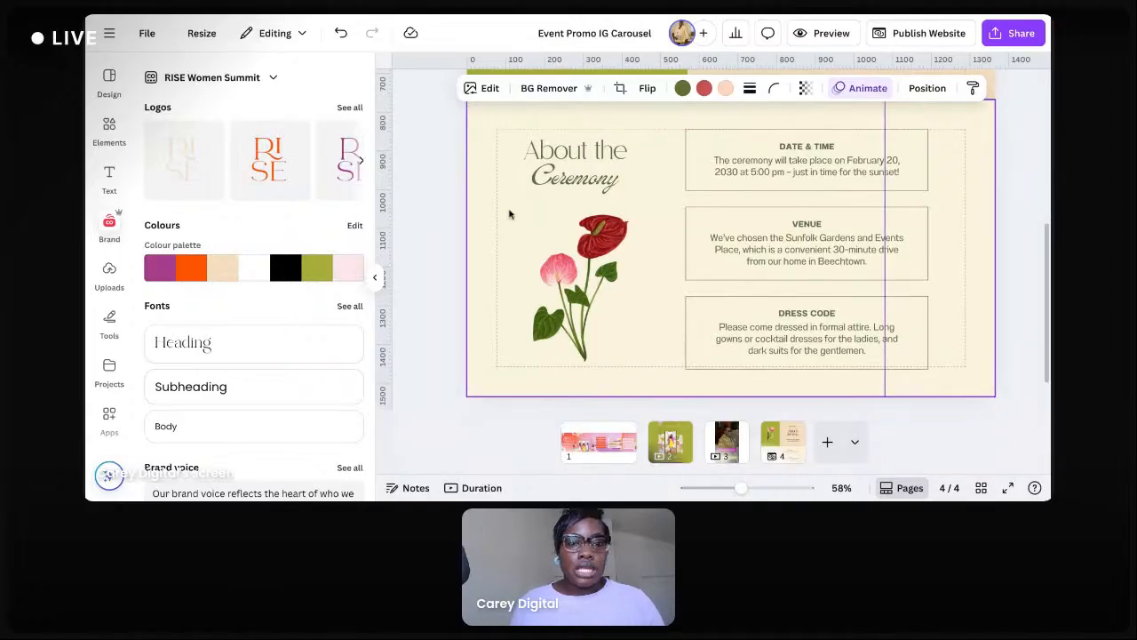
click(510, 213)
click(240, 267)
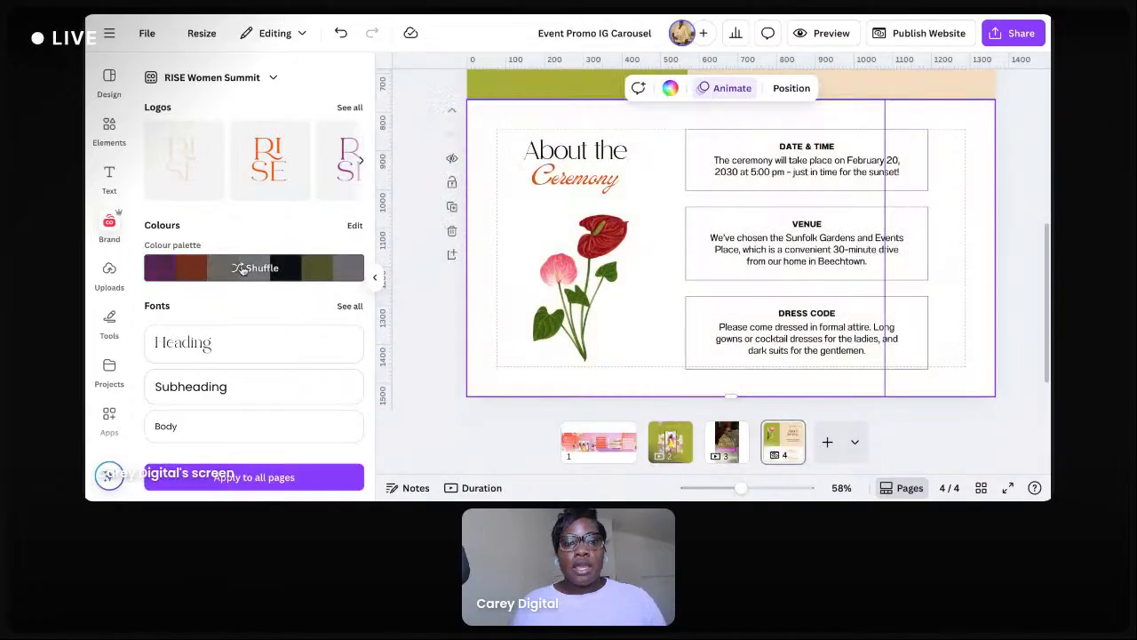
click(242, 269)
scroll(1009, 157, up, 2)
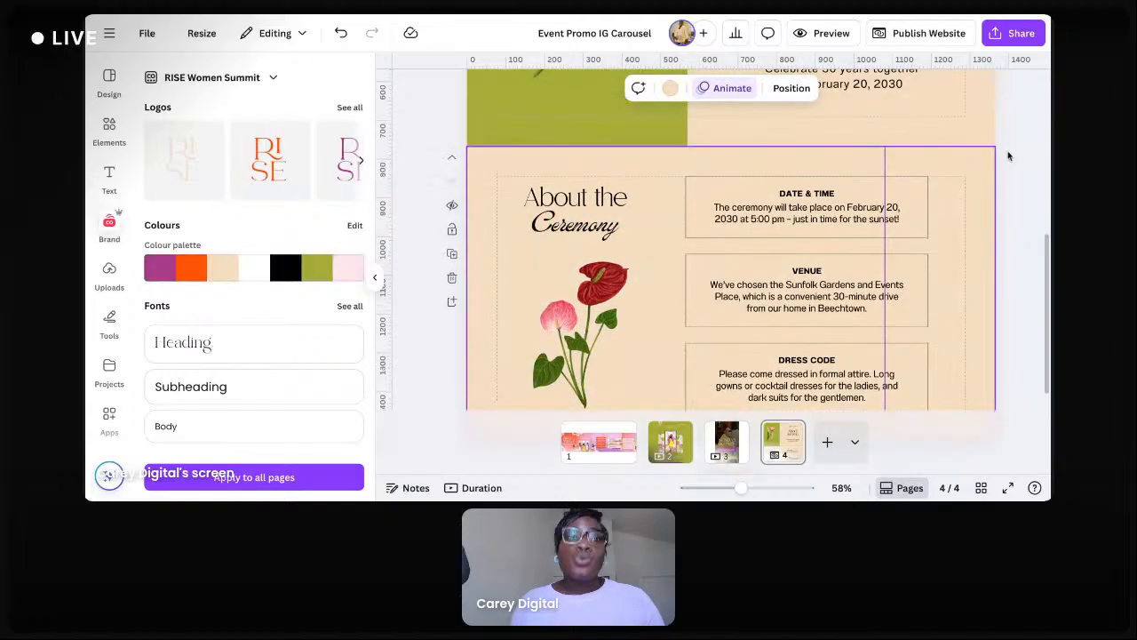
scroll(1008, 157, down, 2)
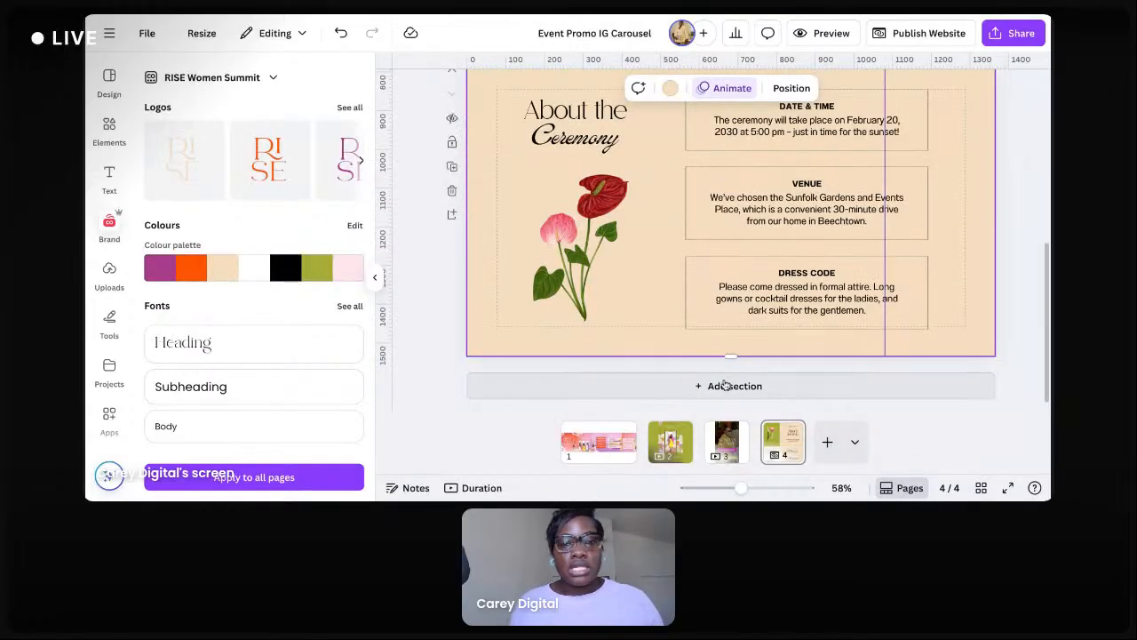
scroll(796, 311, up, 3)
scroll(796, 310, down, 1)
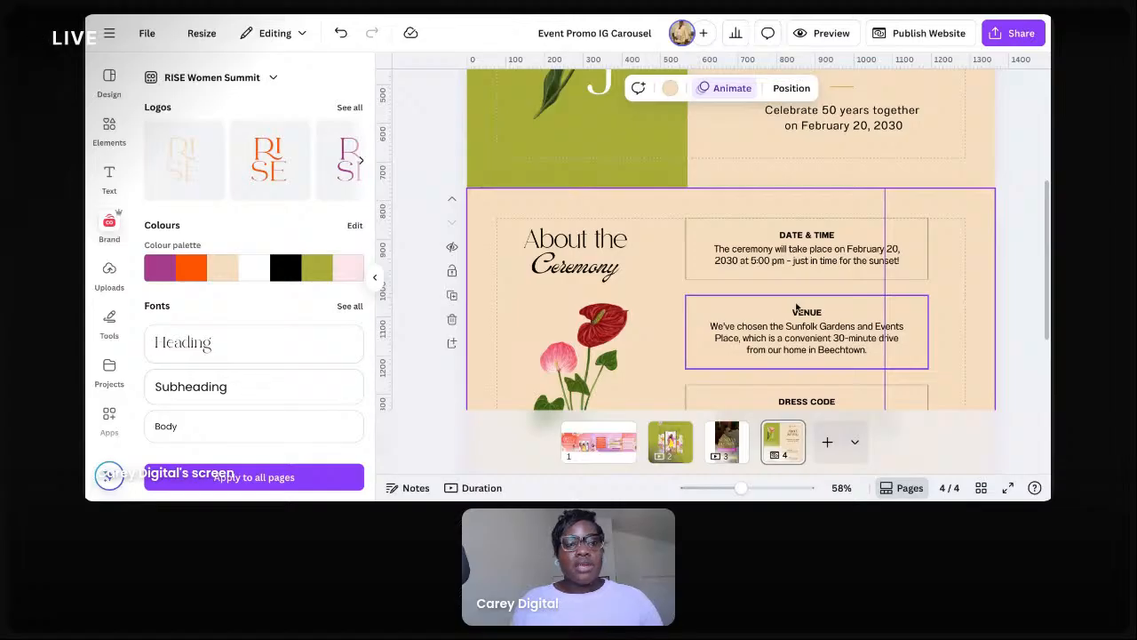
Change the word "Ceremony" in the second section's heading to "Event"
scroll(797, 307, down, 1)
double_click(578, 241)
text(Event)
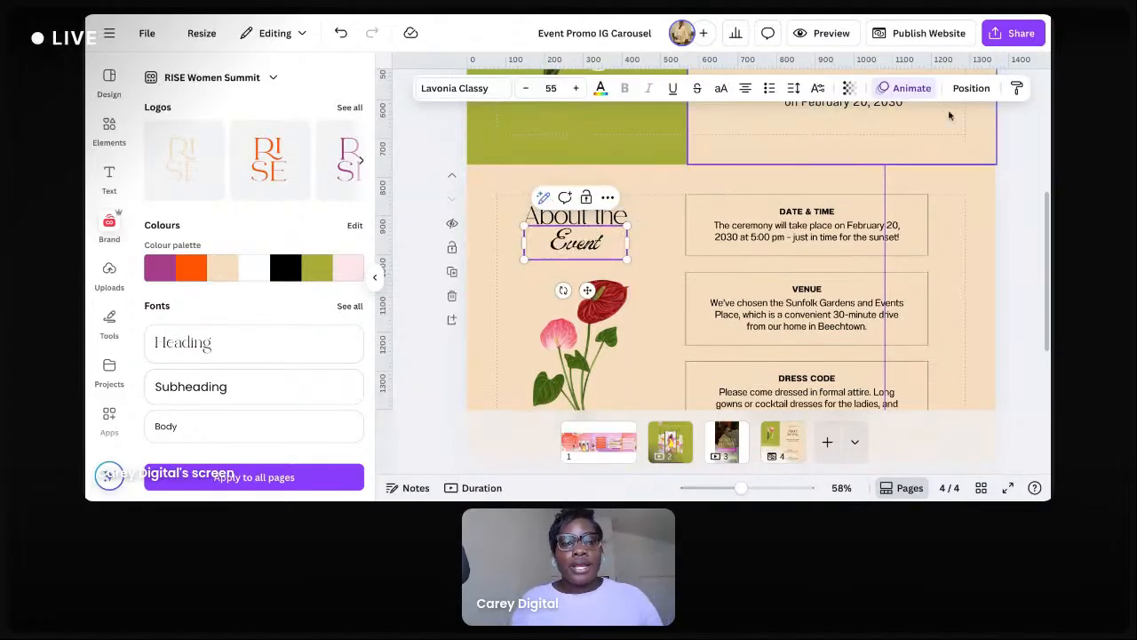
click(544, 310)
scroll(544, 310, down, 1)
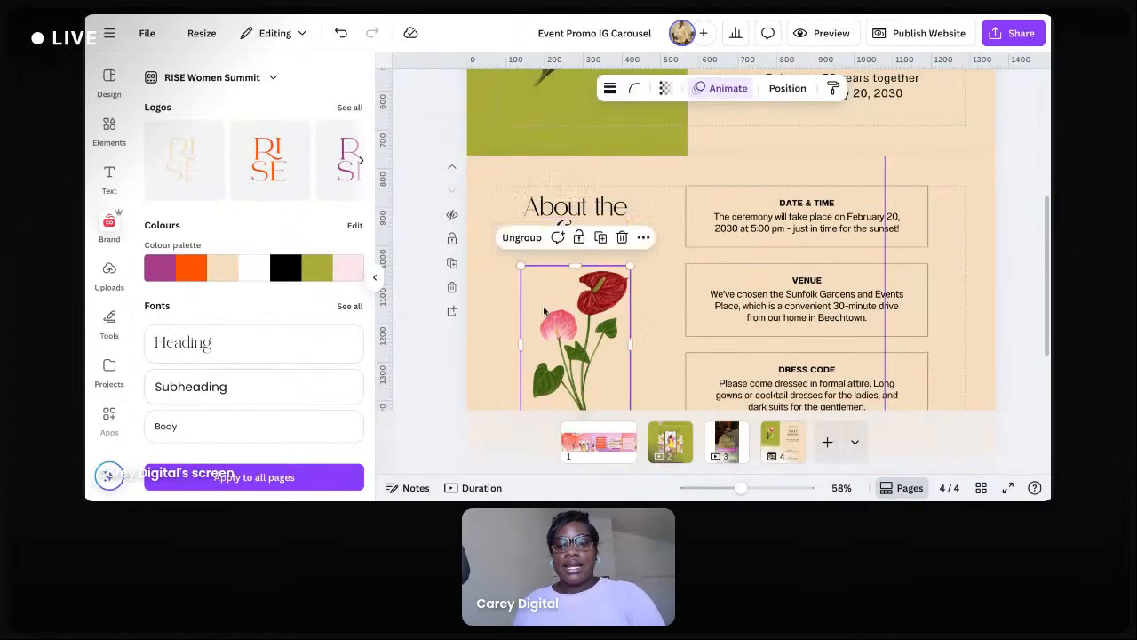
Delete the pink flower and both initials from the olive green half of the opening section
scroll(631, 314, up, 5)
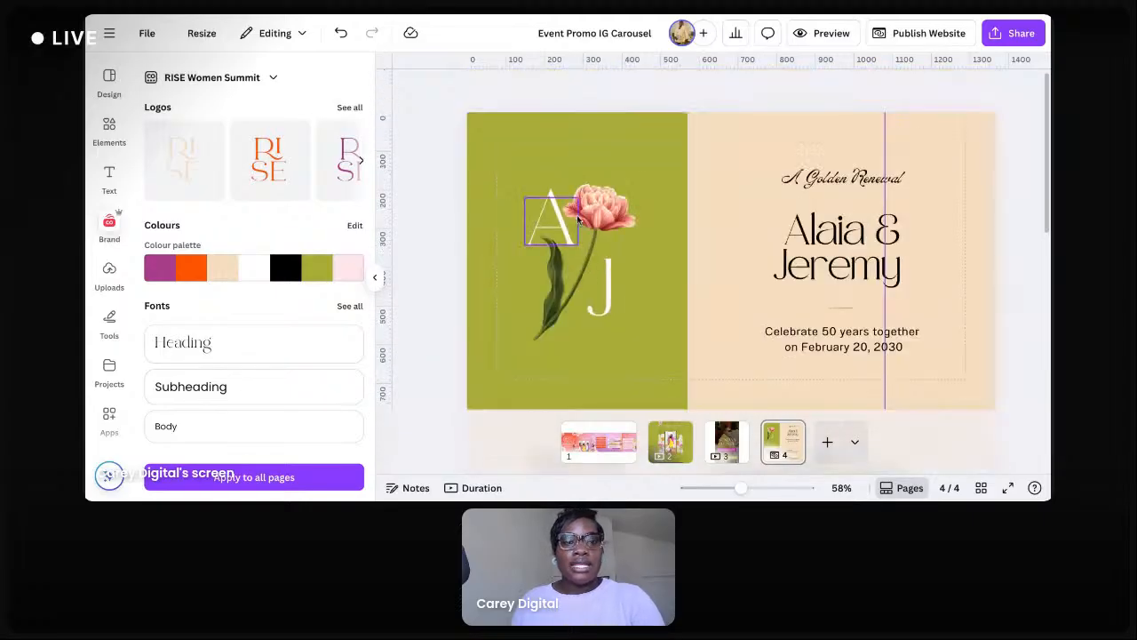
key(Delete)
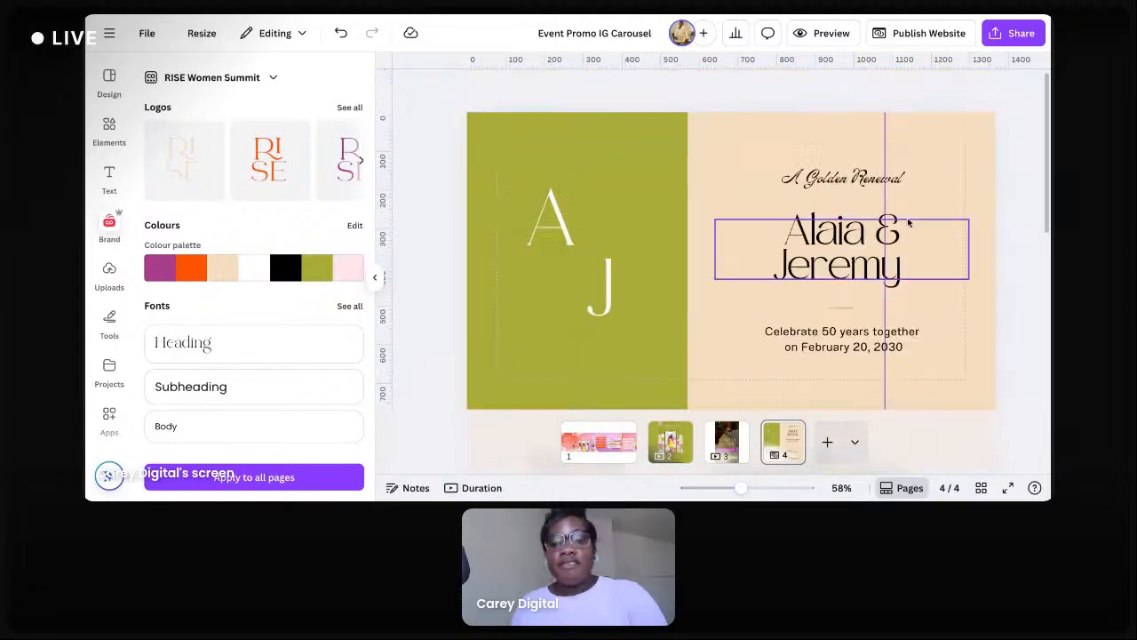
click(551, 218)
key(Delete)
click(597, 288)
key(Delete)
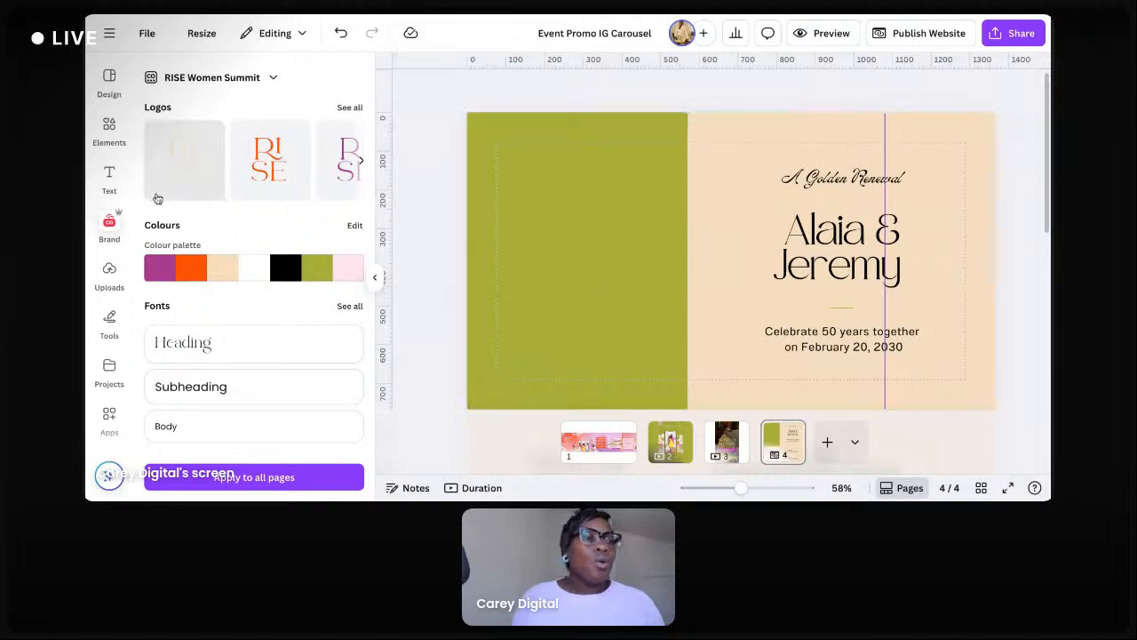
drag(290, 167, 578, 251)
key(Delete)
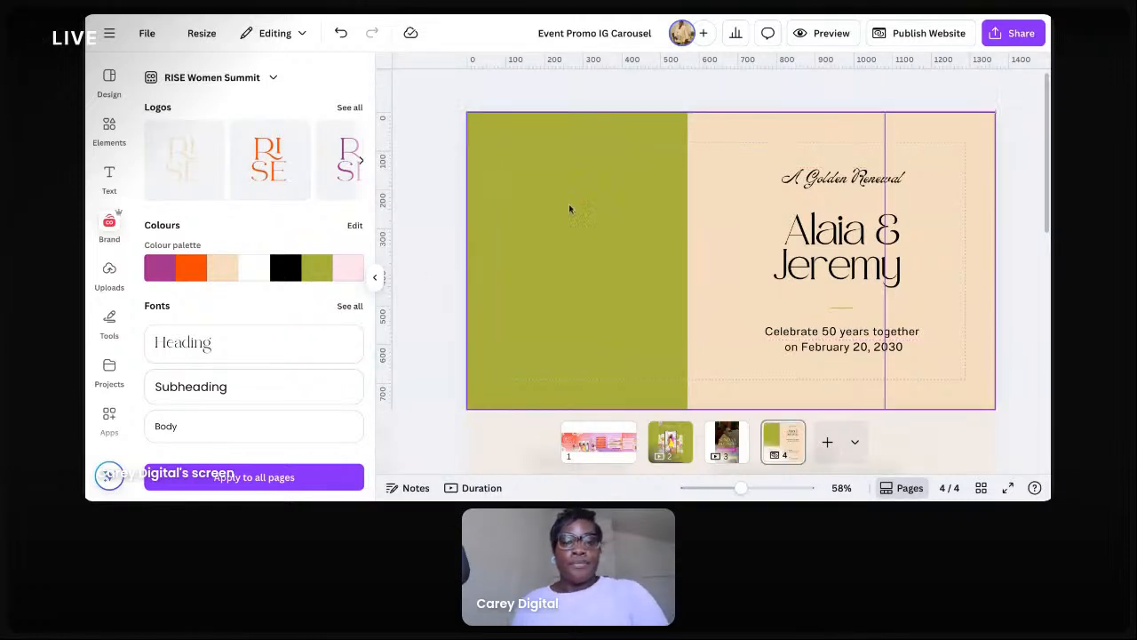
drag(342, 160, 555, 284)
key(Delete)
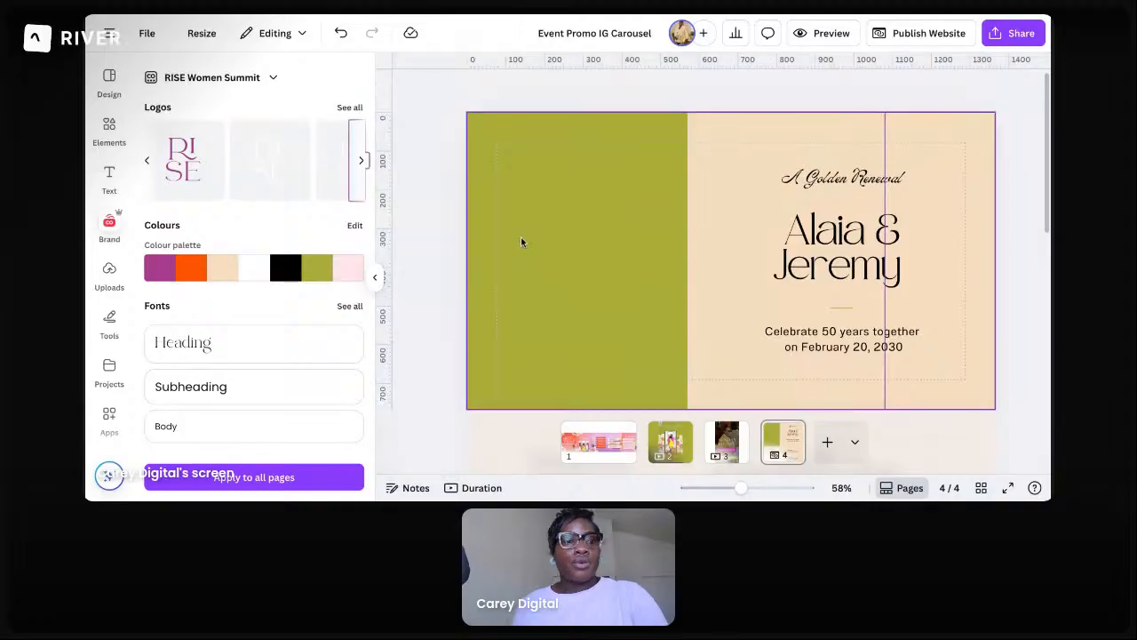
Add the white RISE brand logo and centre it on the olive green half of the opening section
click(309, 176)
drag(731, 257, 587, 258)
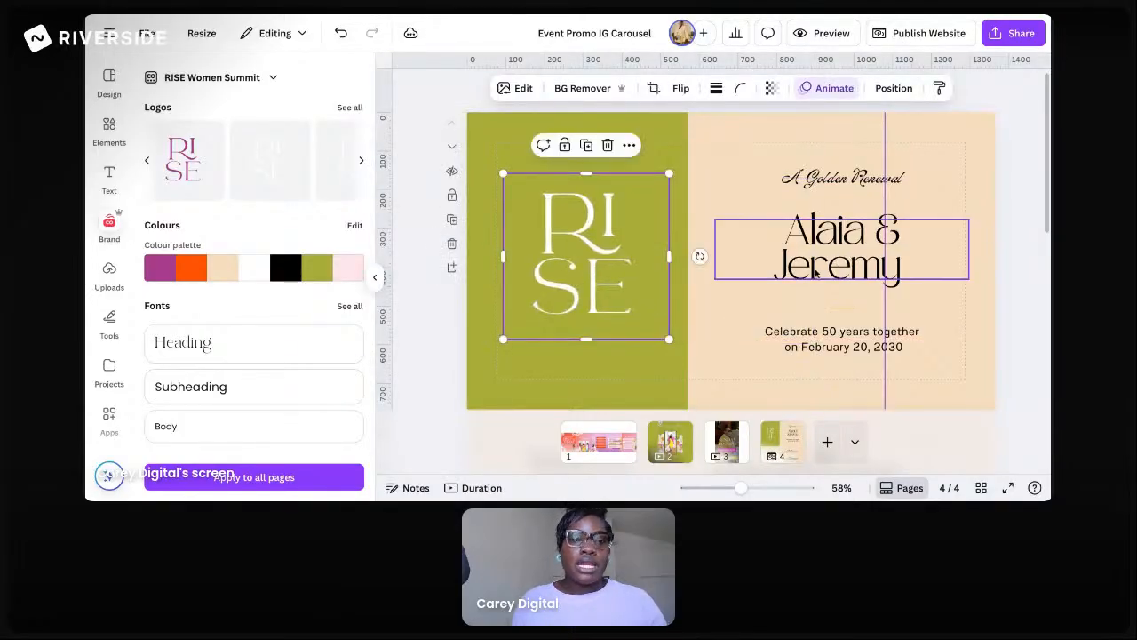
Replace the font of "A Golden Renewal" with the brand font abigail across the design and apply abigail to the couple's names
click(888, 179)
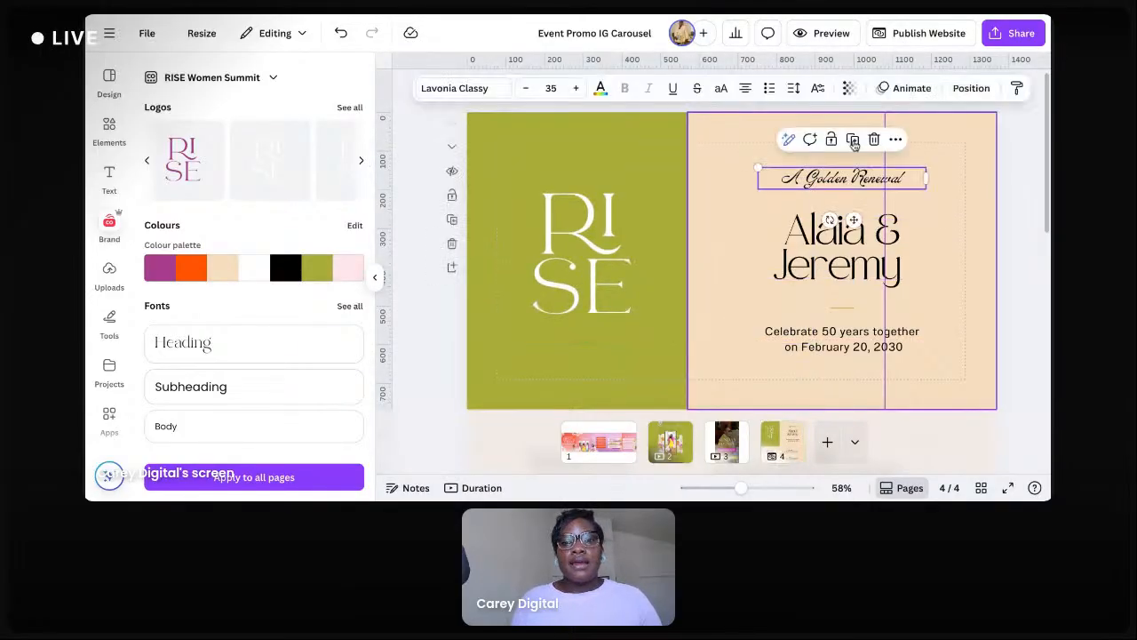
click(454, 89)
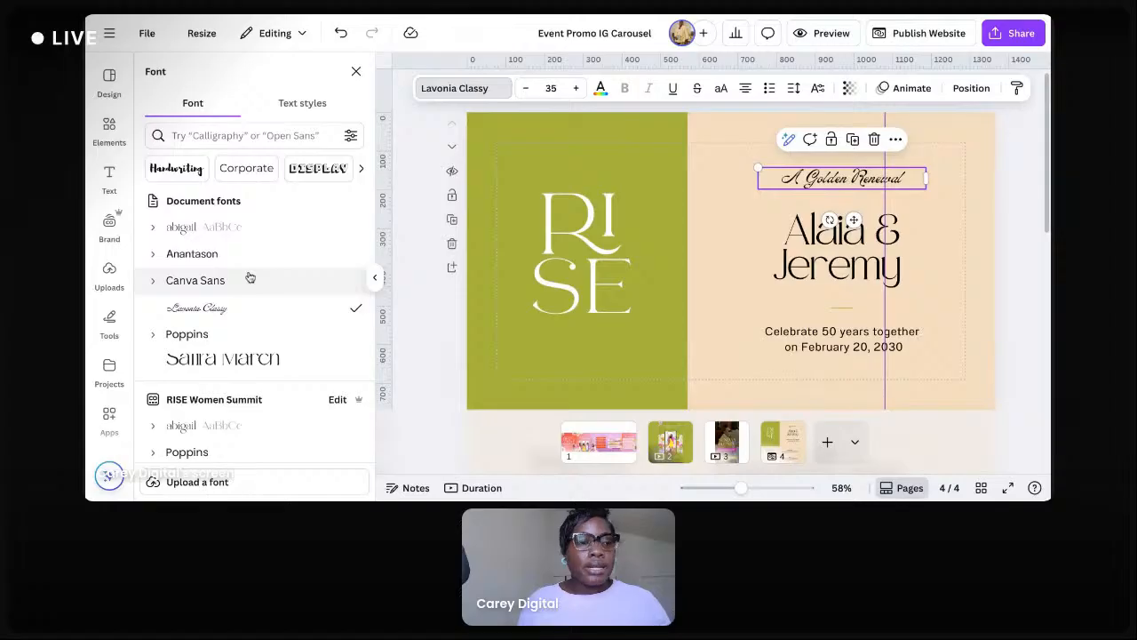
scroll(236, 378, down, 1)
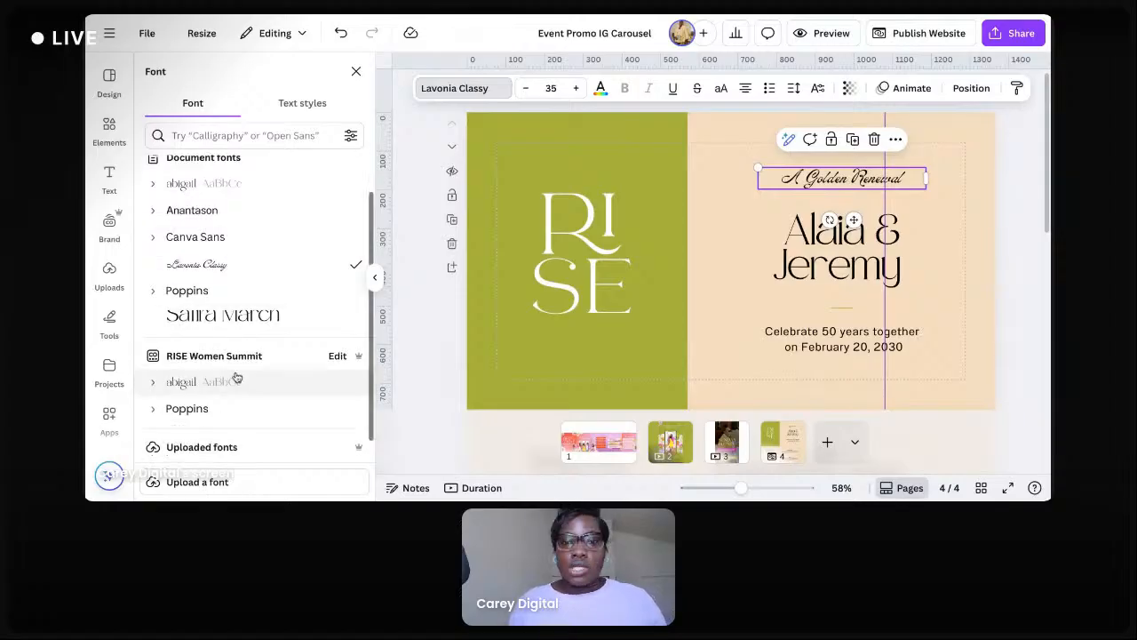
click(204, 381)
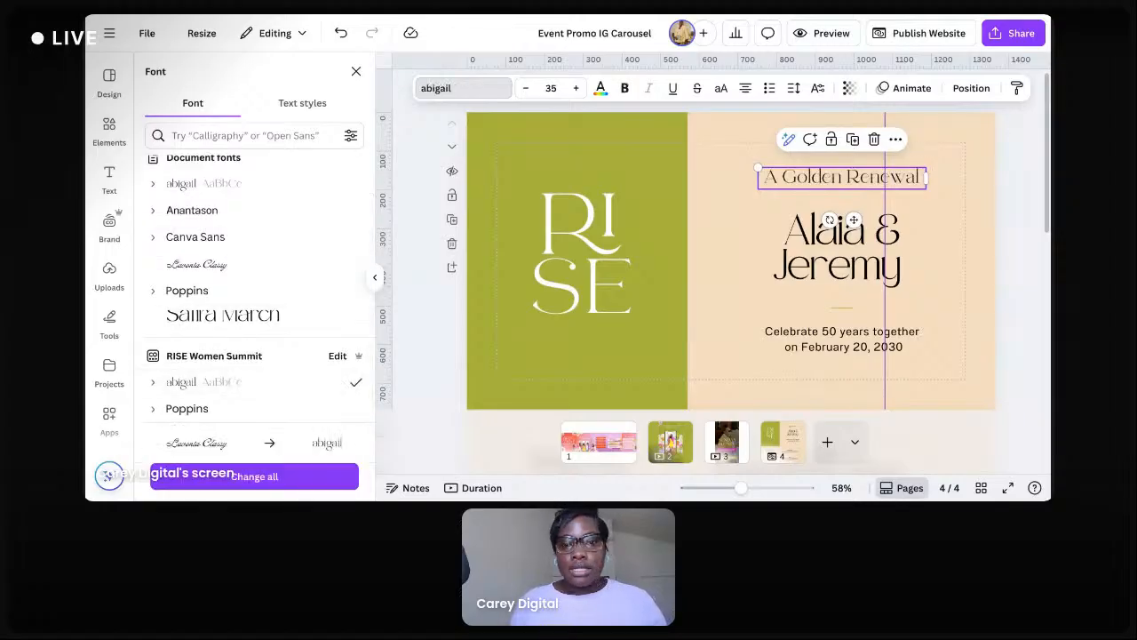
click(875, 242)
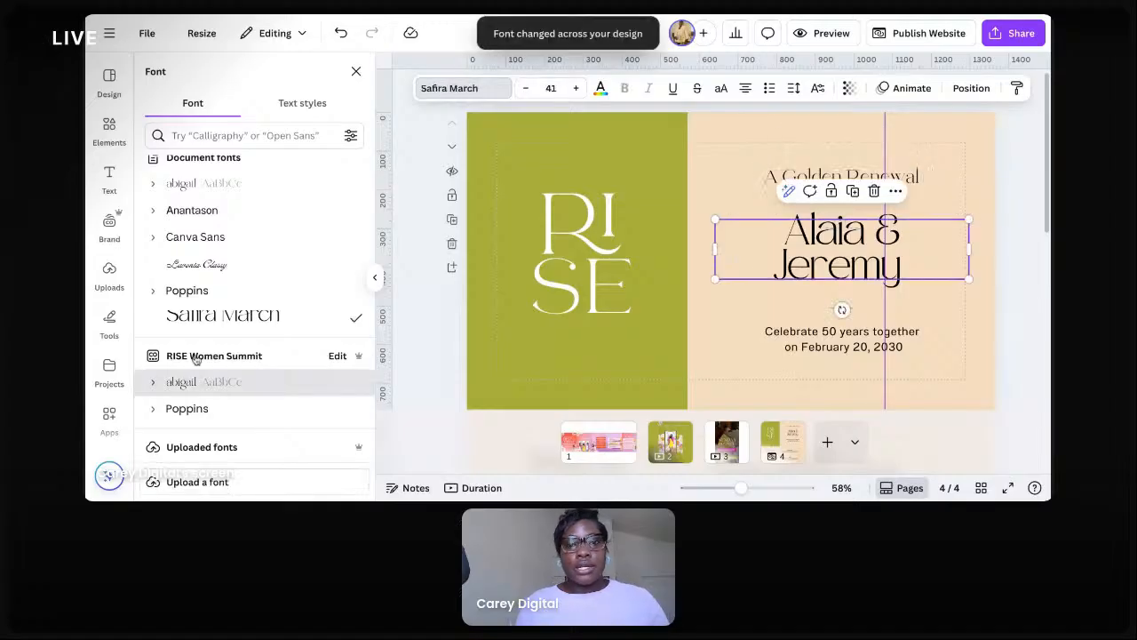
click(200, 381)
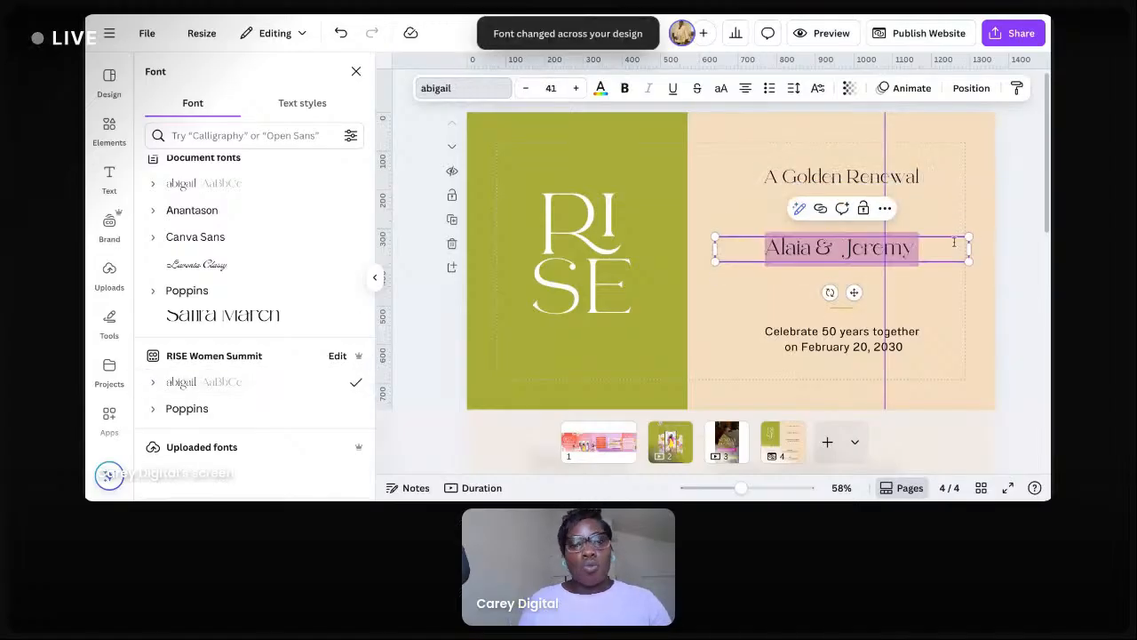
Replace the "A Golden Renewal" text with "Women's Summit" and delete the couple's names beneath it
triple_click(841, 176)
text(Women)
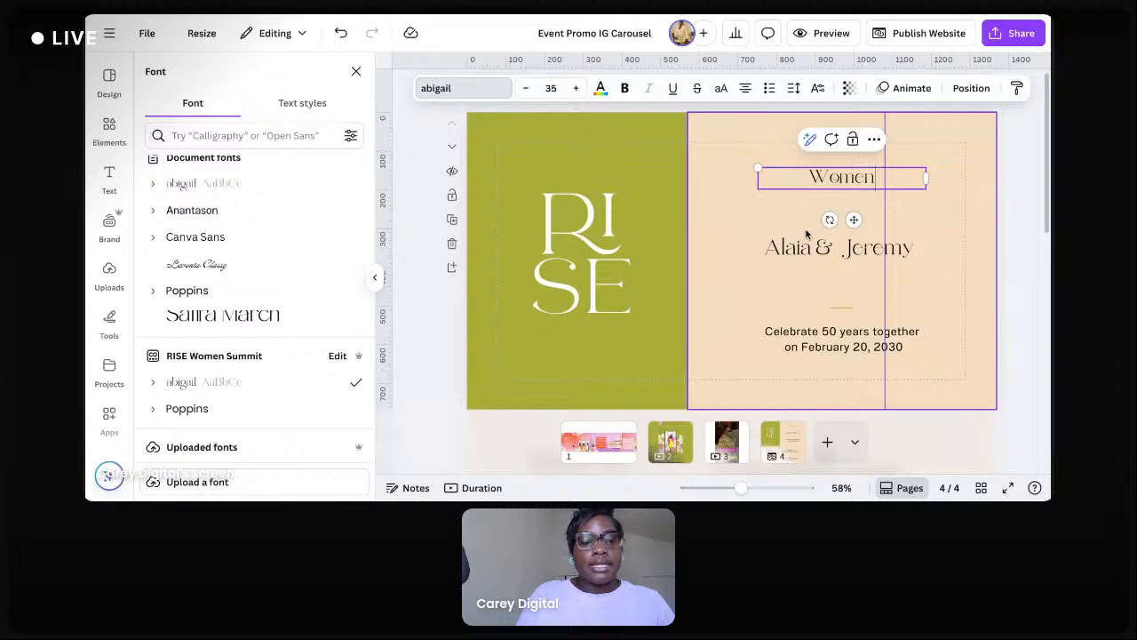
text('s Summit)
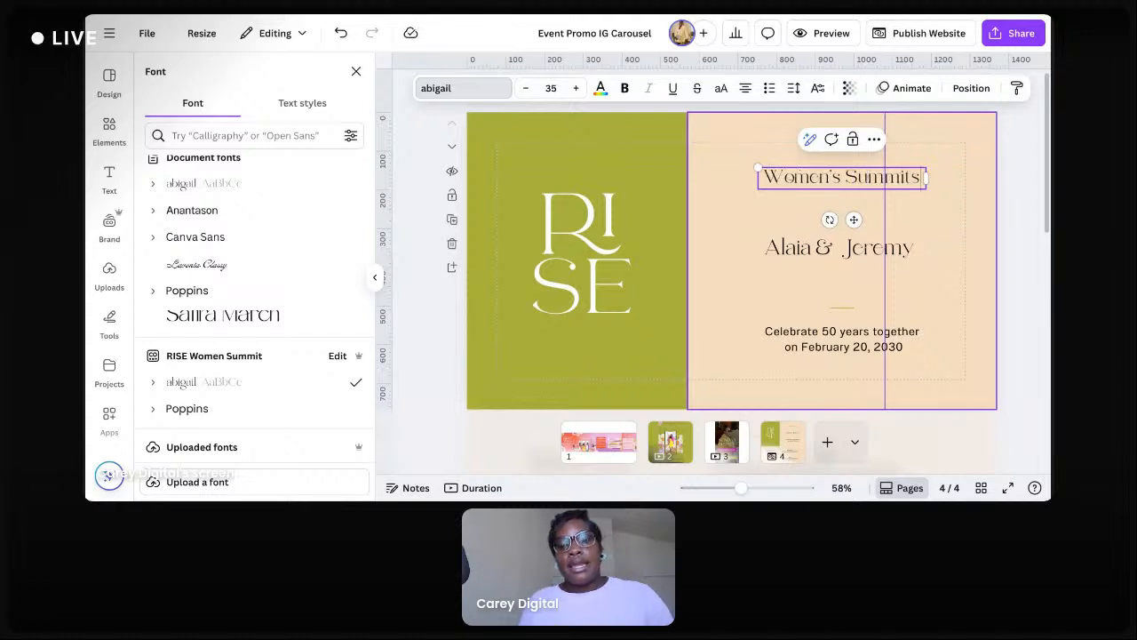
click(810, 254)
key(Delete)
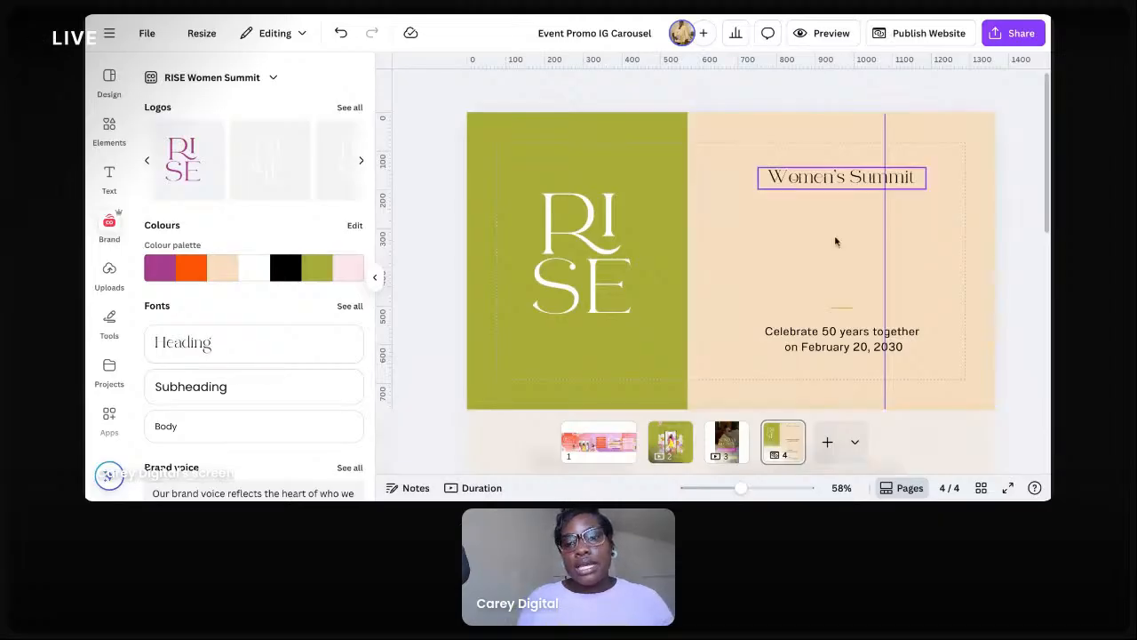
Move the "Women's Summit" heading above the small divider line and enlarge it, wrapped onto two lines
drag(817, 178, 847, 248)
drag(788, 244, 672, 230)
drag(673, 248, 776, 248)
drag(867, 234, 844, 241)
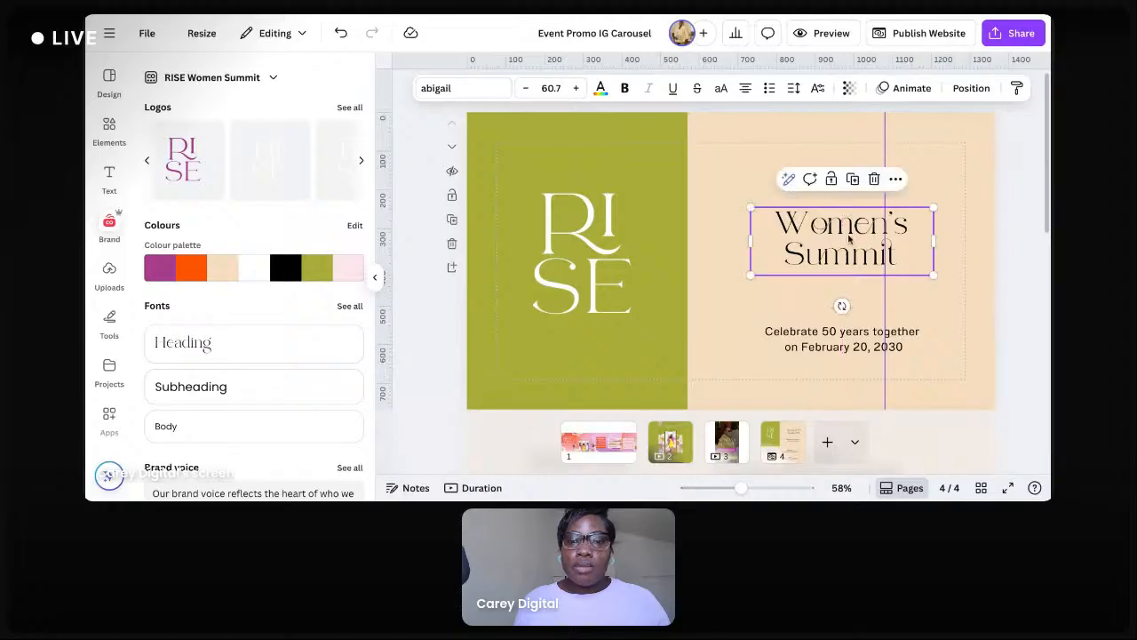
drag(933, 206, 958, 191)
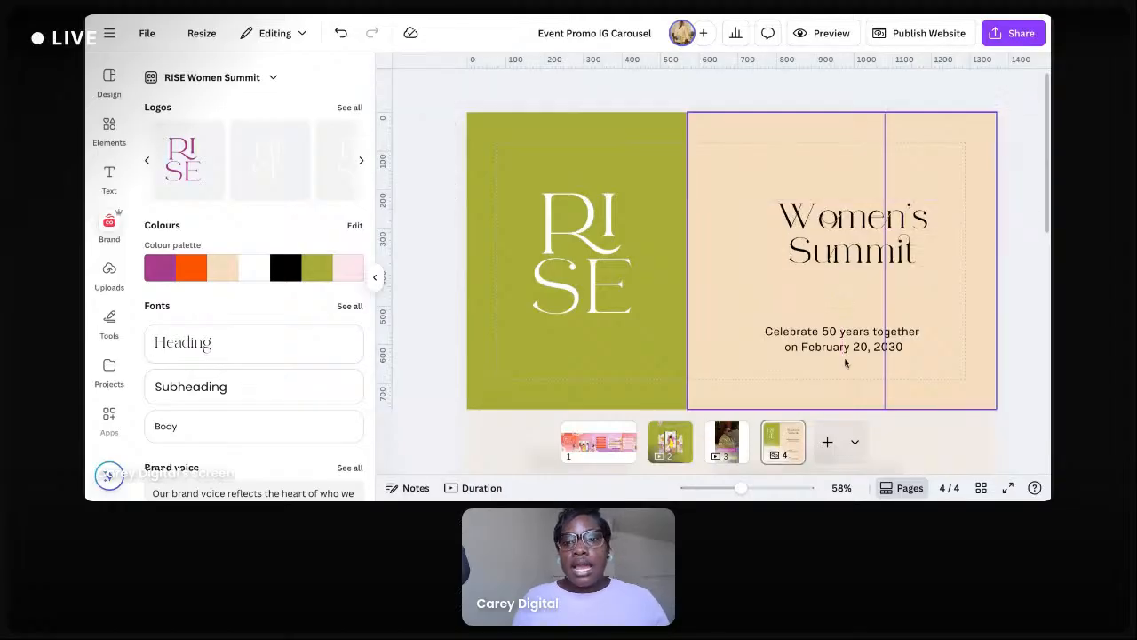
Generate an AI rewrite of the "Celebrate 50 years together on February 20, 2030" text
click(838, 350)
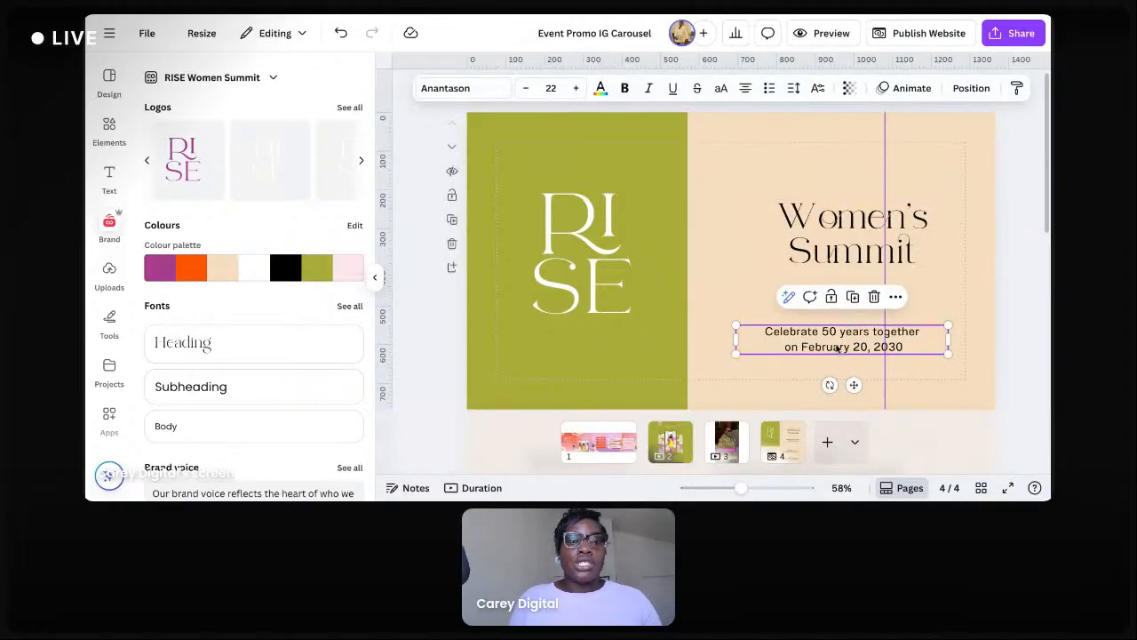
click(788, 296)
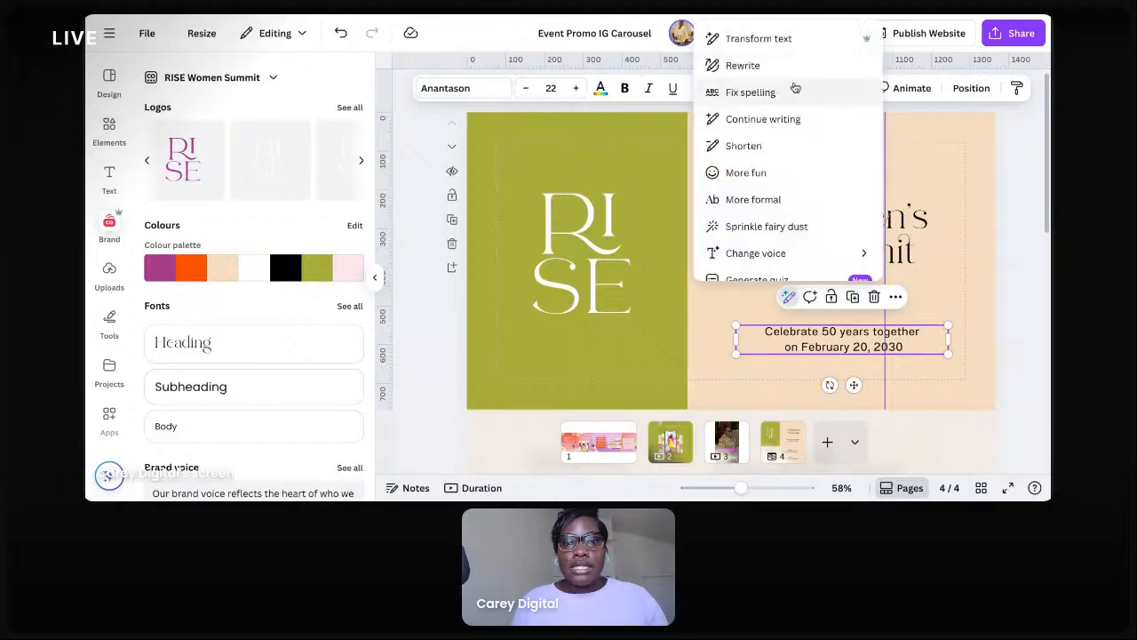
click(800, 68)
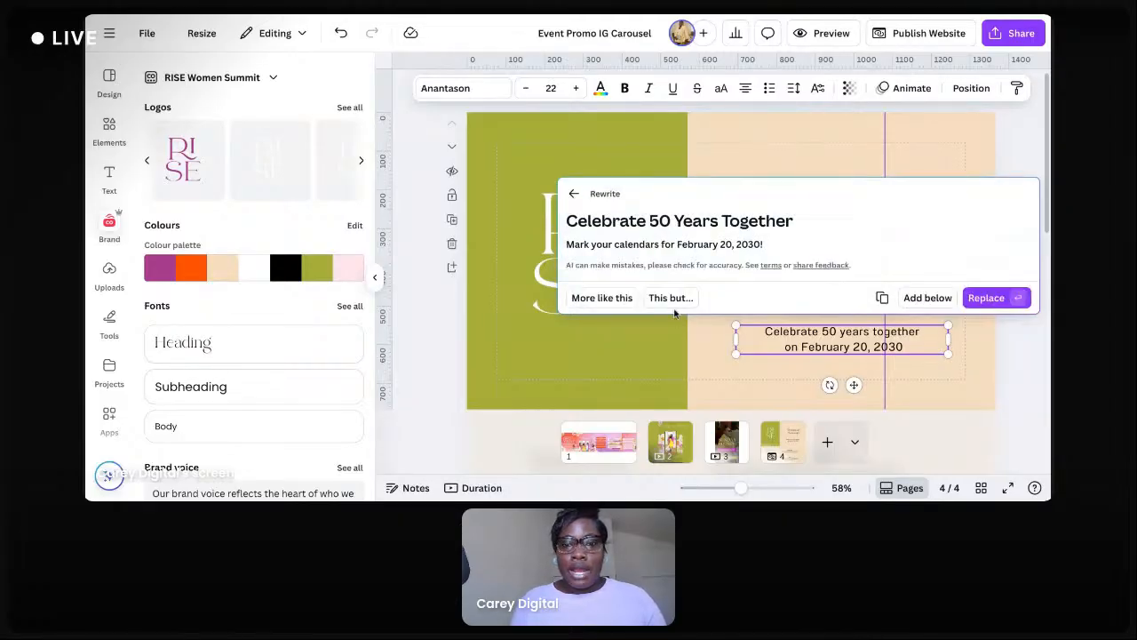
Refine the rewrite with the instruction "change copy for a woman summit" and replace the original text with the new version
click(671, 298)
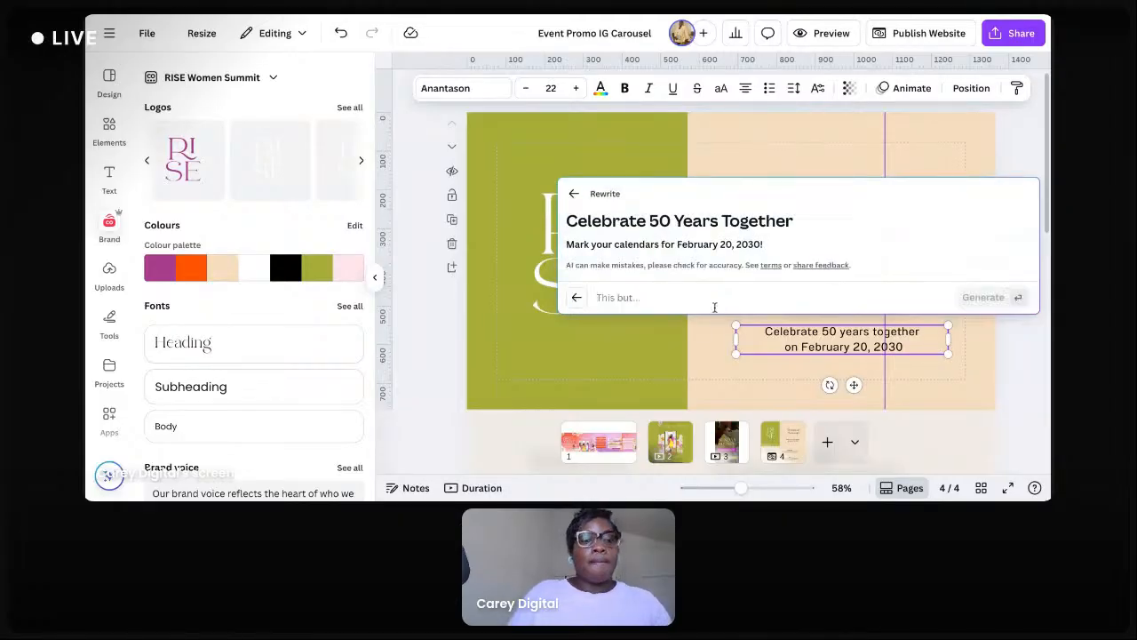
text(make it)
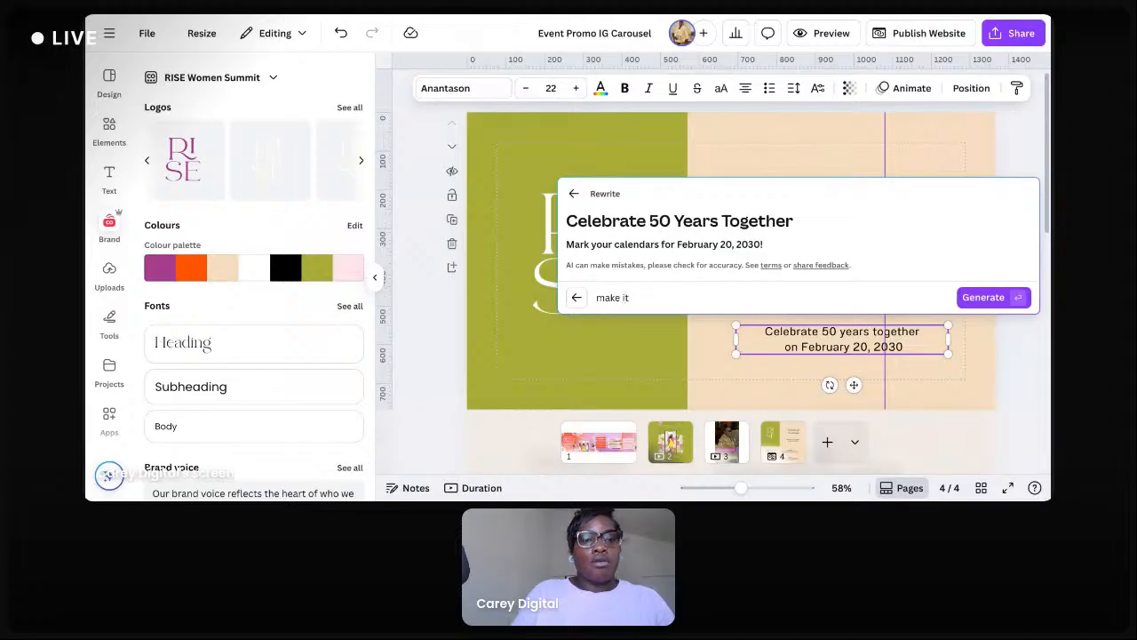
key(BackSpace)
key(BackSpace)
key(BackSpace)
key(BackSpace)
key(BackSpace)
key(BackSpace)
key(BackSpace)
text(change)
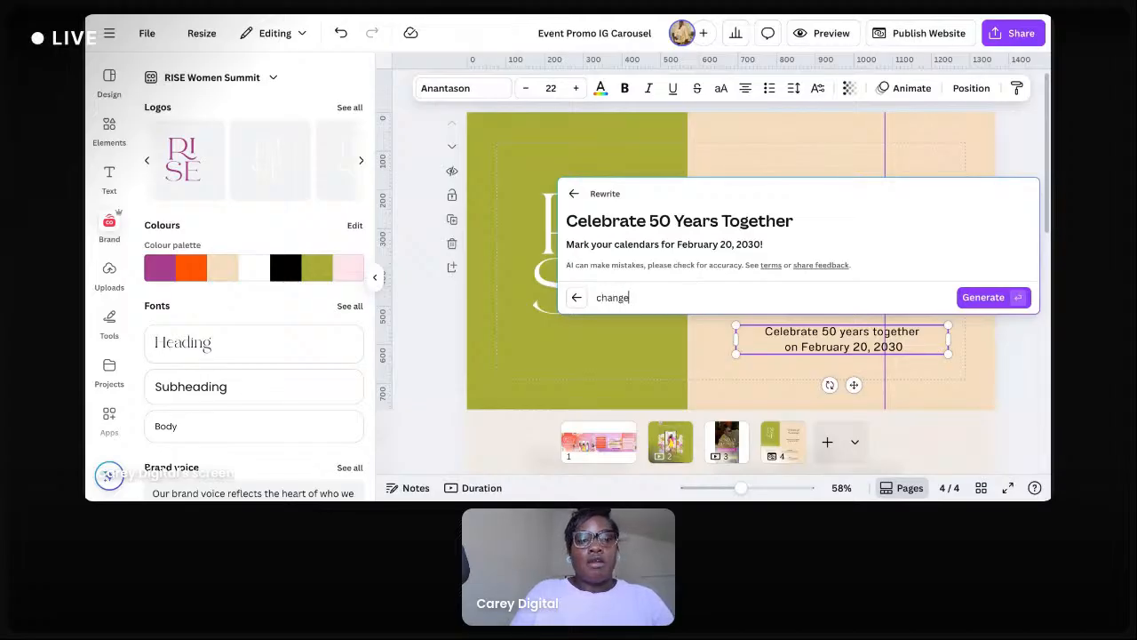
text( copy for a woma)
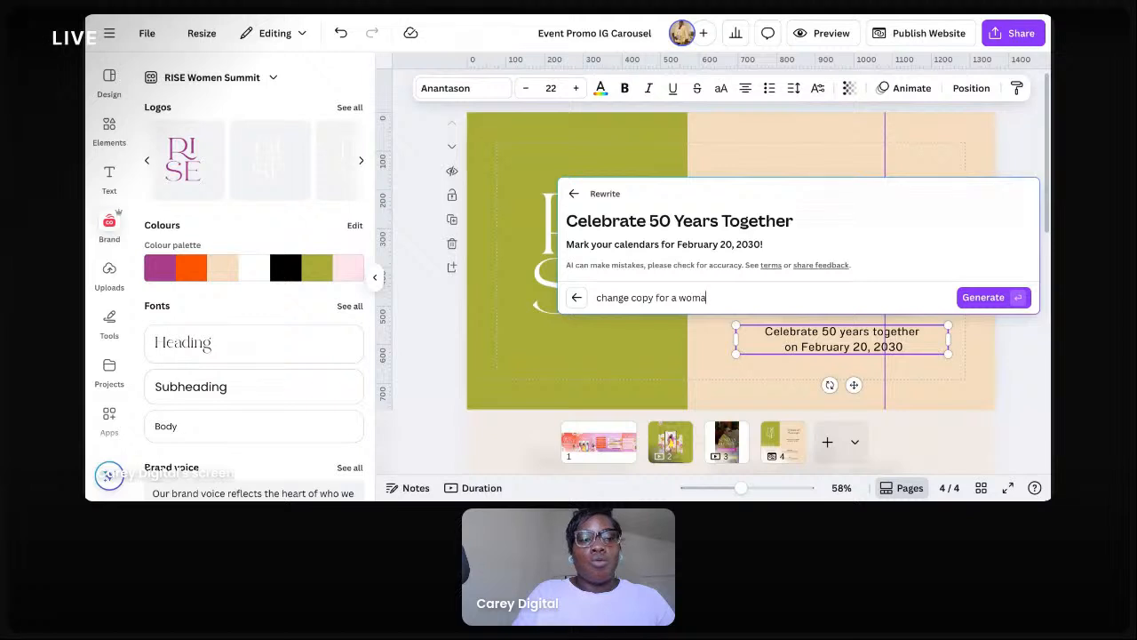
text(n summit)
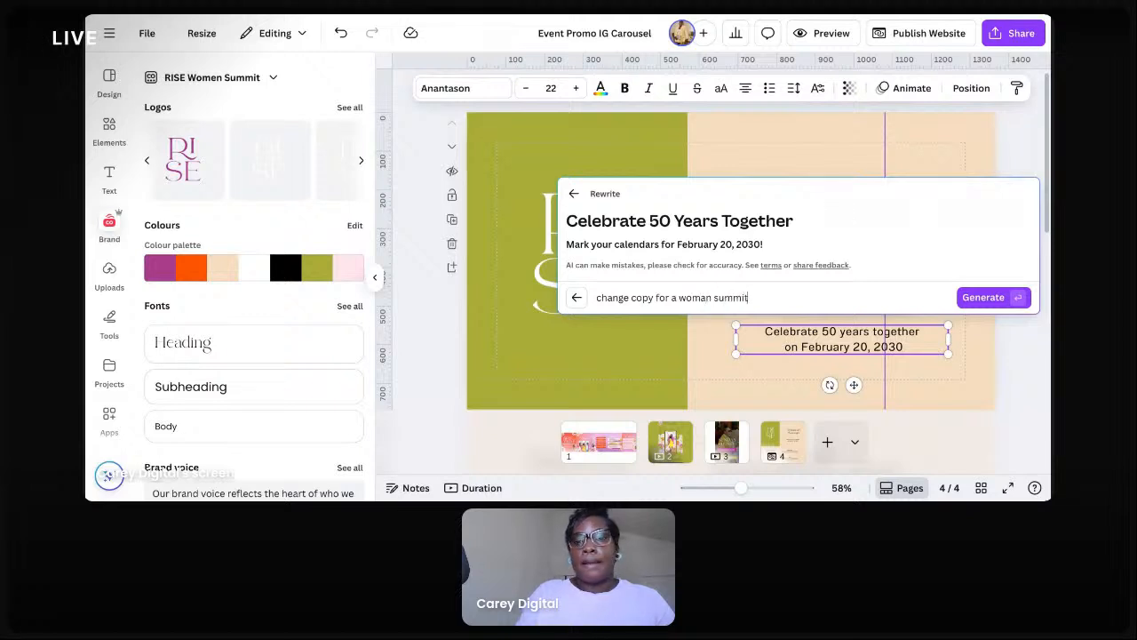
key(Return)
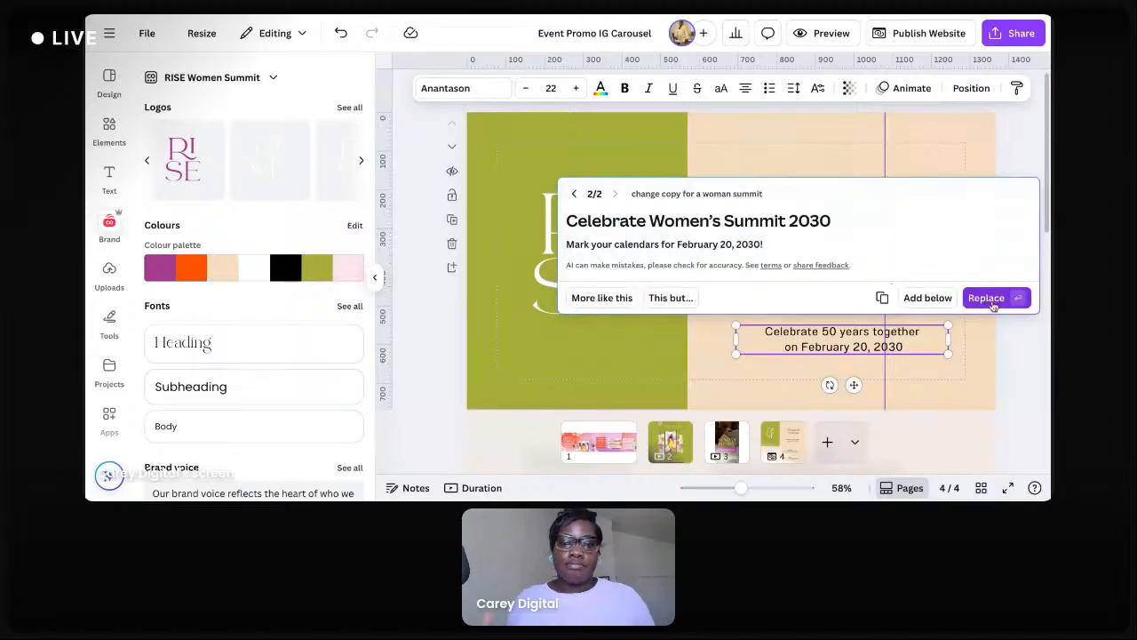
click(986, 298)
Remove the leading "#" and "*" symbols and the blank line from the new copy and widen its text box on both sides
click(762, 348)
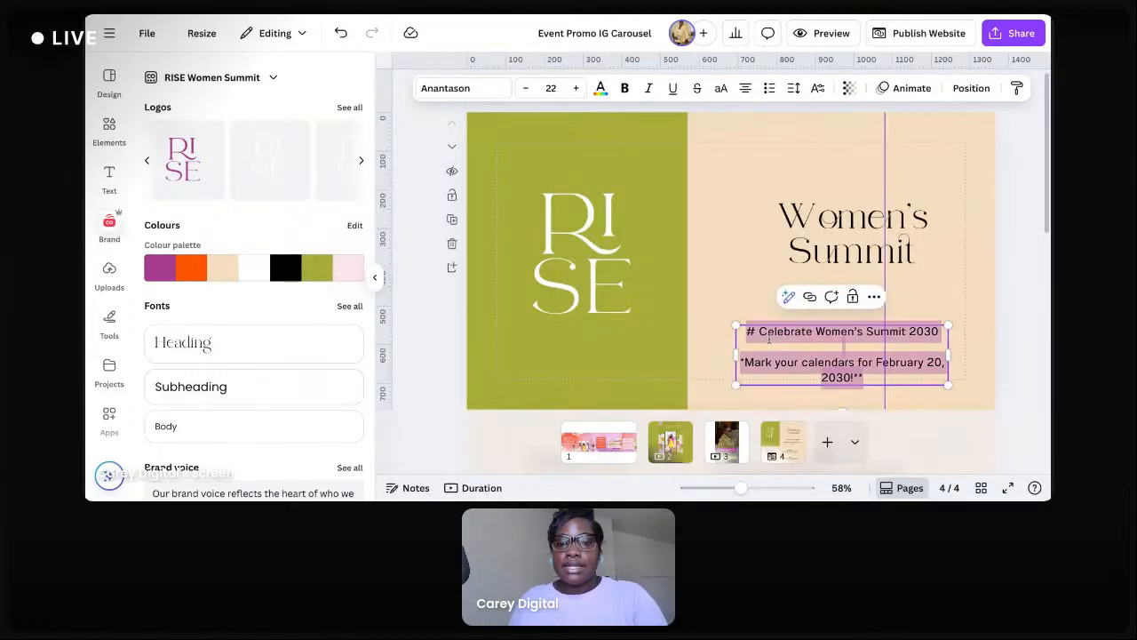
click(763, 349)
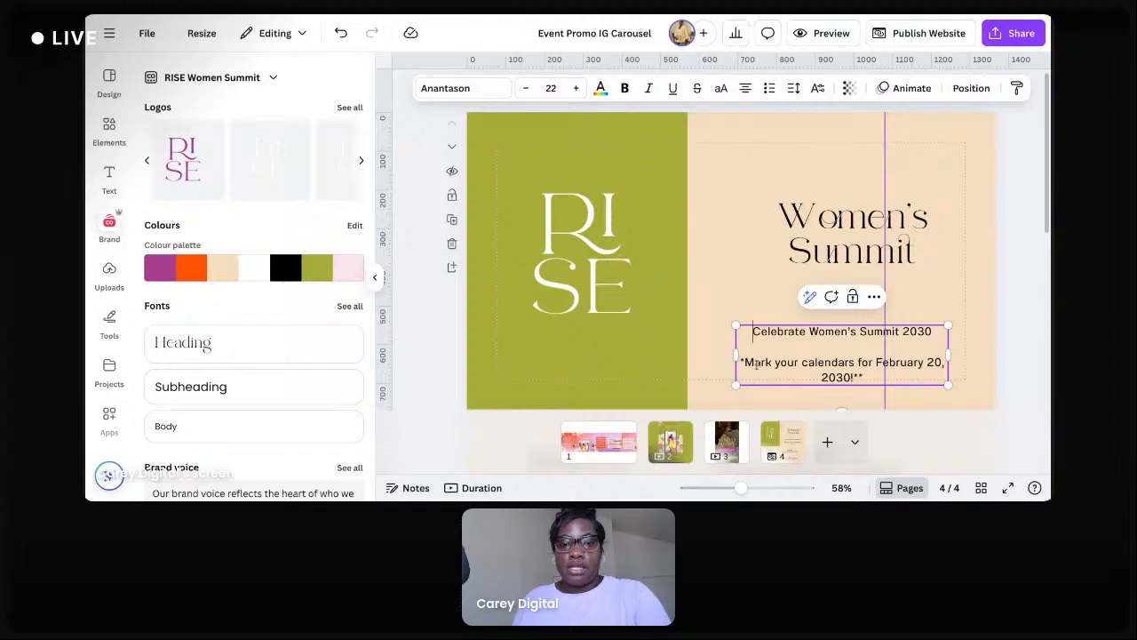
key(BackSpace)
key(BackSpace)
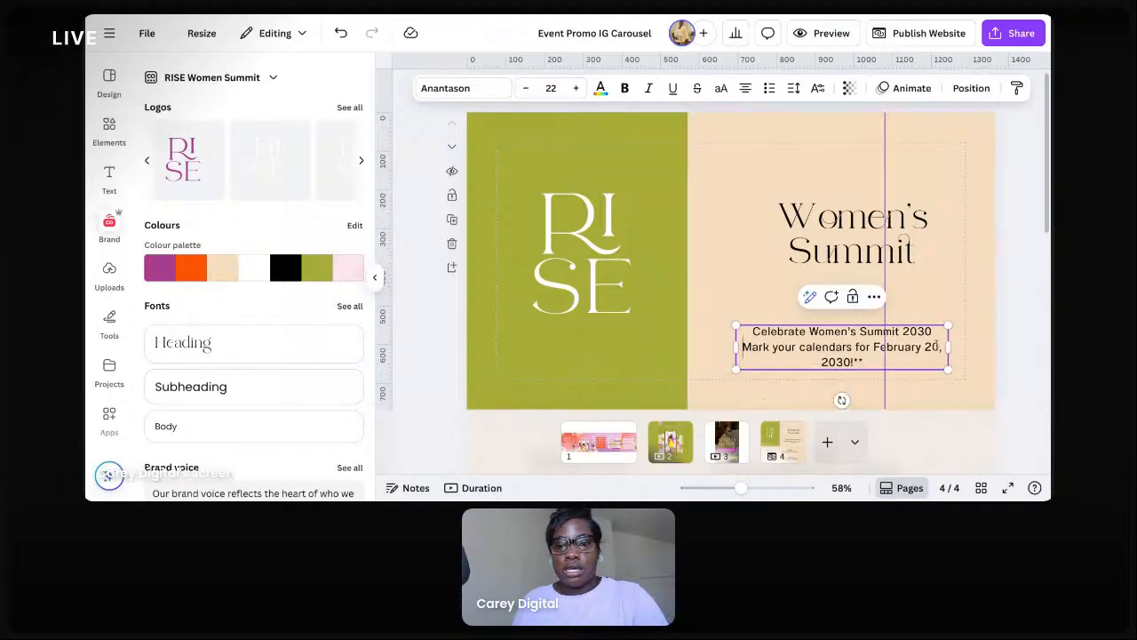
drag(949, 351, 966, 347)
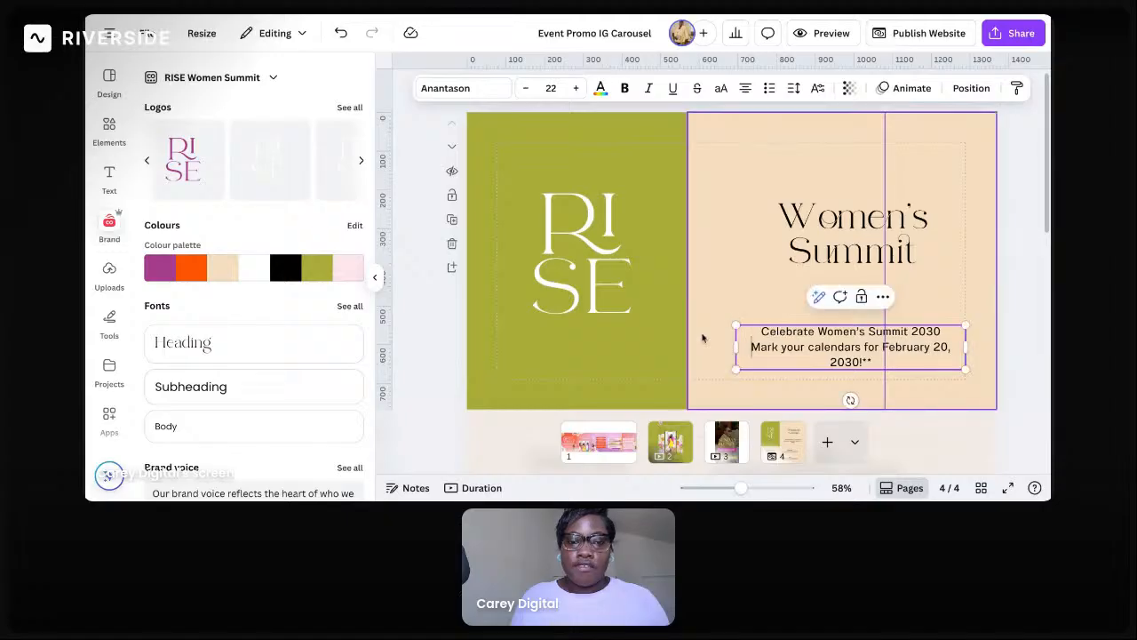
drag(735, 346, 727, 347)
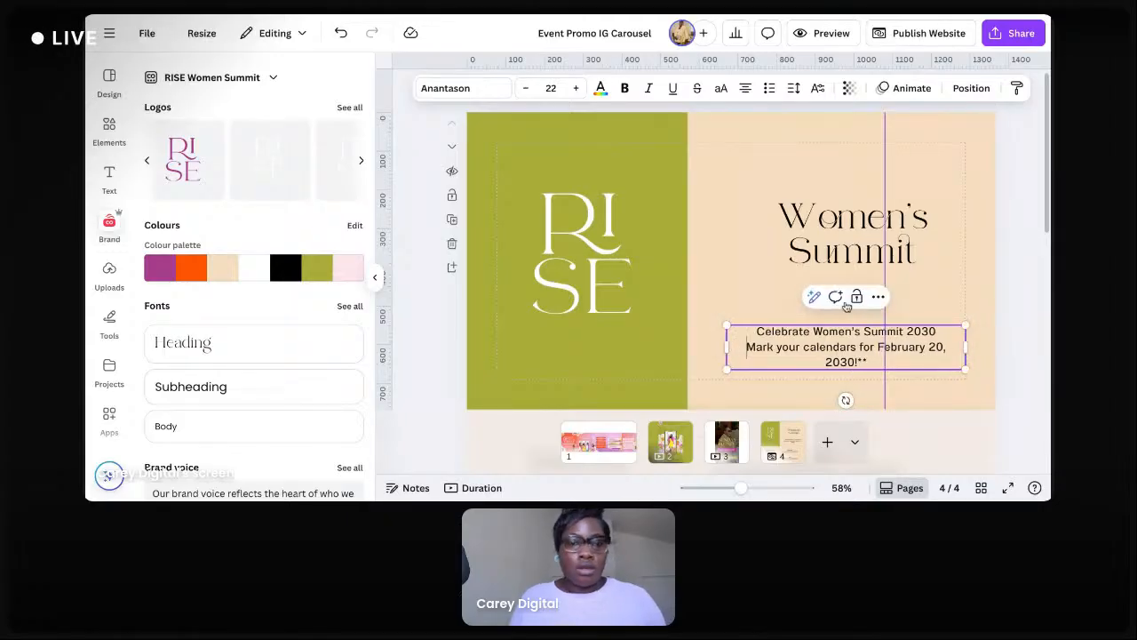
Set the event copy to the brand font Poppins at size 18 and delete the trailing "!**"
key(ctrl+a)
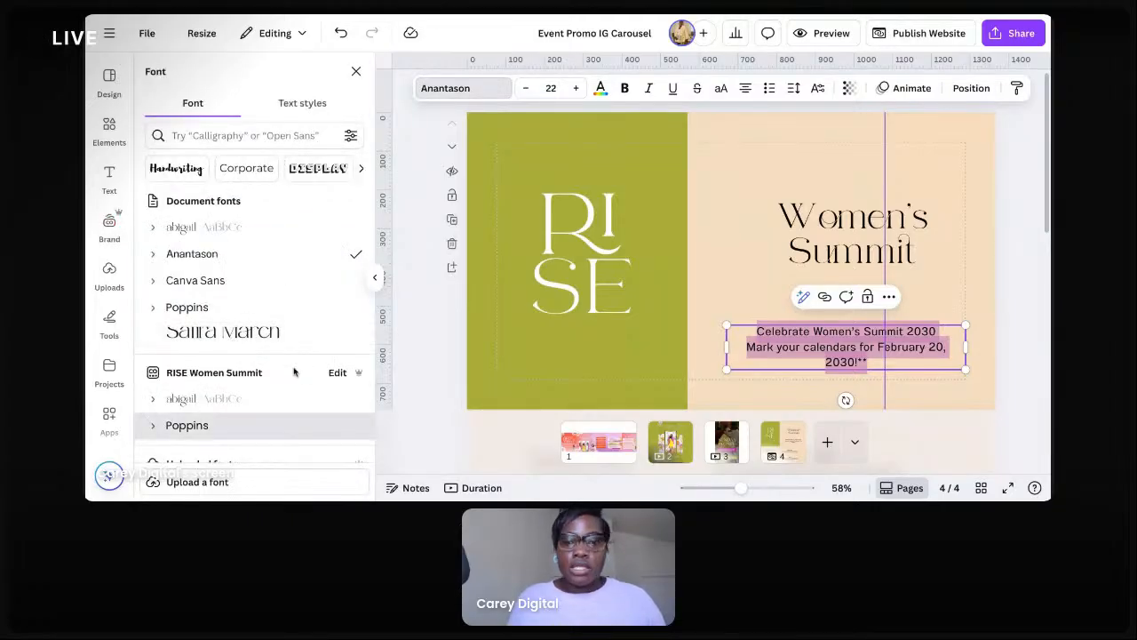
click(267, 425)
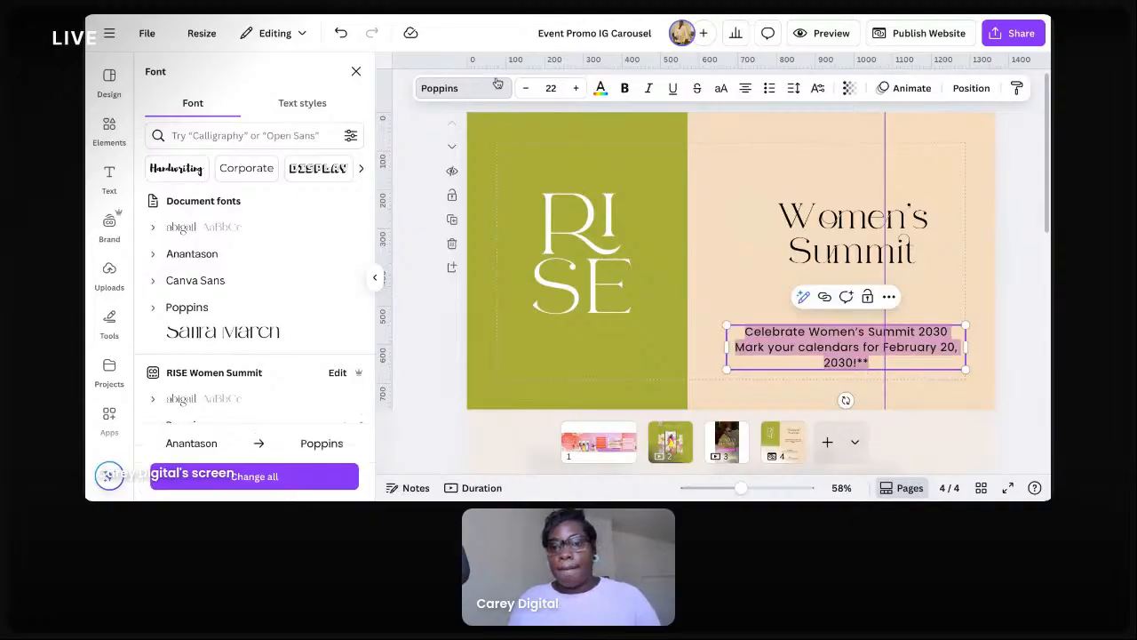
click(527, 88)
click(528, 88)
click(527, 88)
click(527, 88)
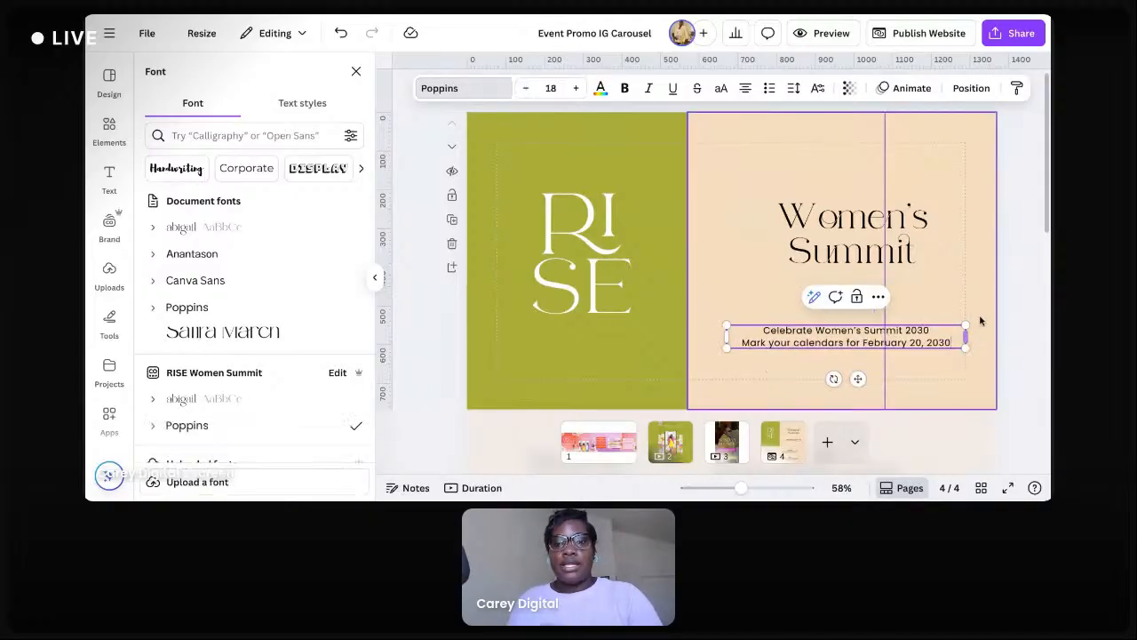
key(Escape)
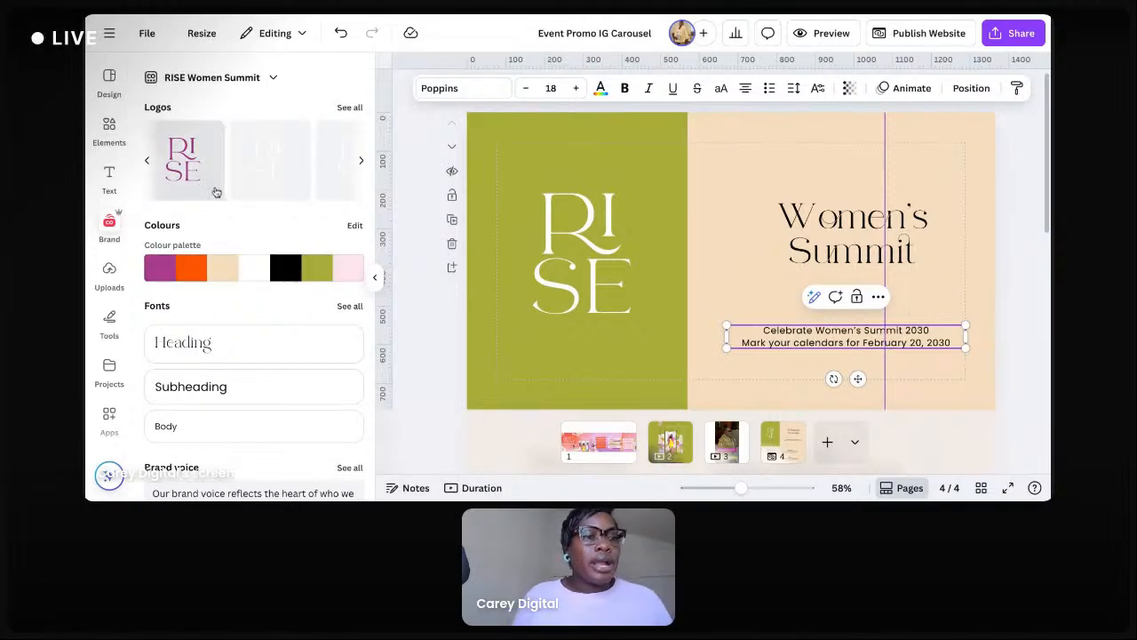
Add a bouquet from the brand's Floral Assets folder and place it partly off the page at the olive green half's upper outer corner
scroll(249, 247, down, 5)
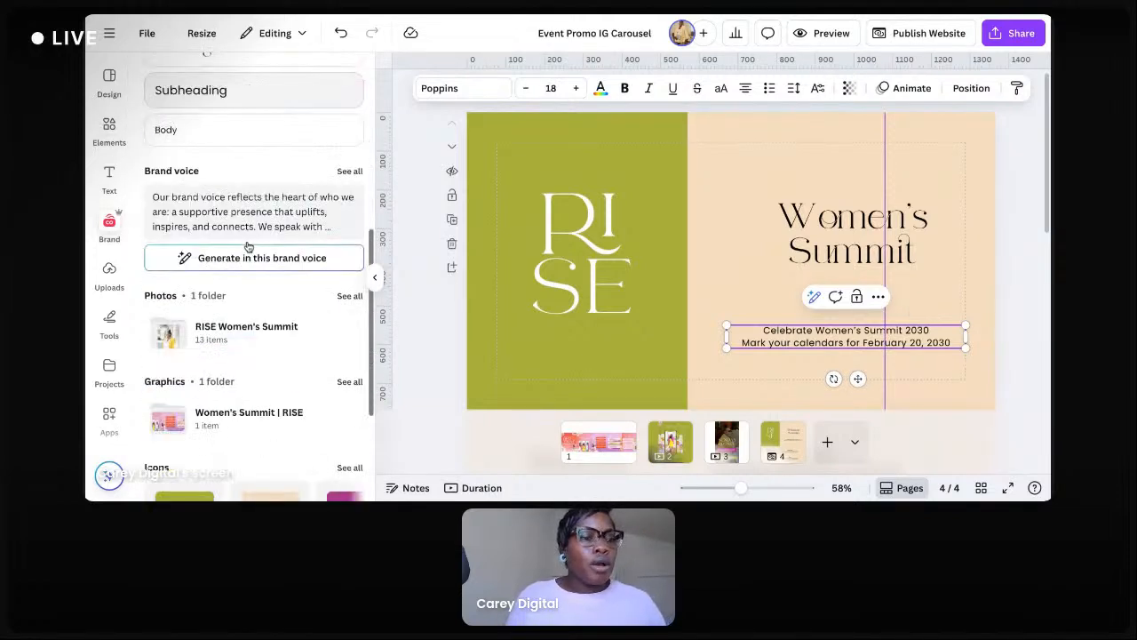
click(242, 337)
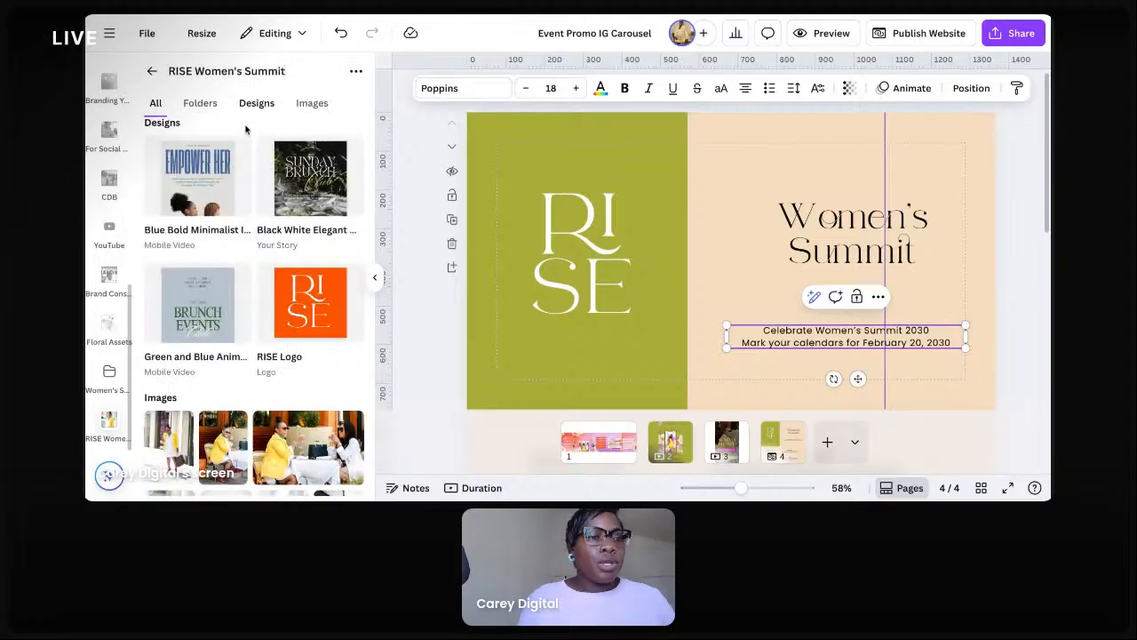
click(225, 140)
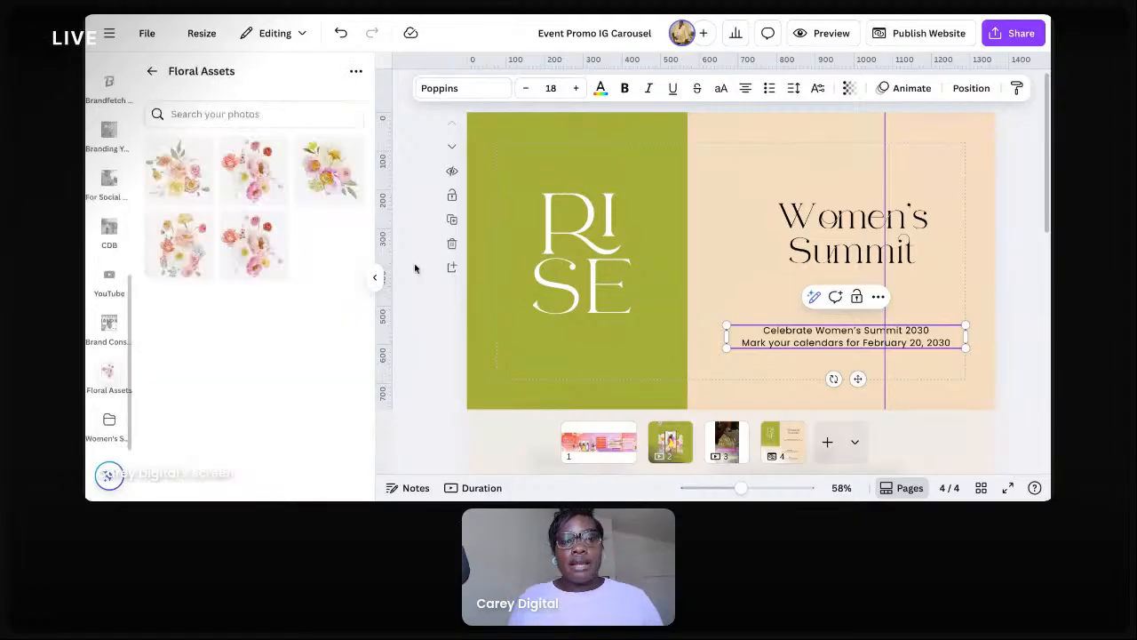
click(253, 169)
drag(658, 233, 411, 78)
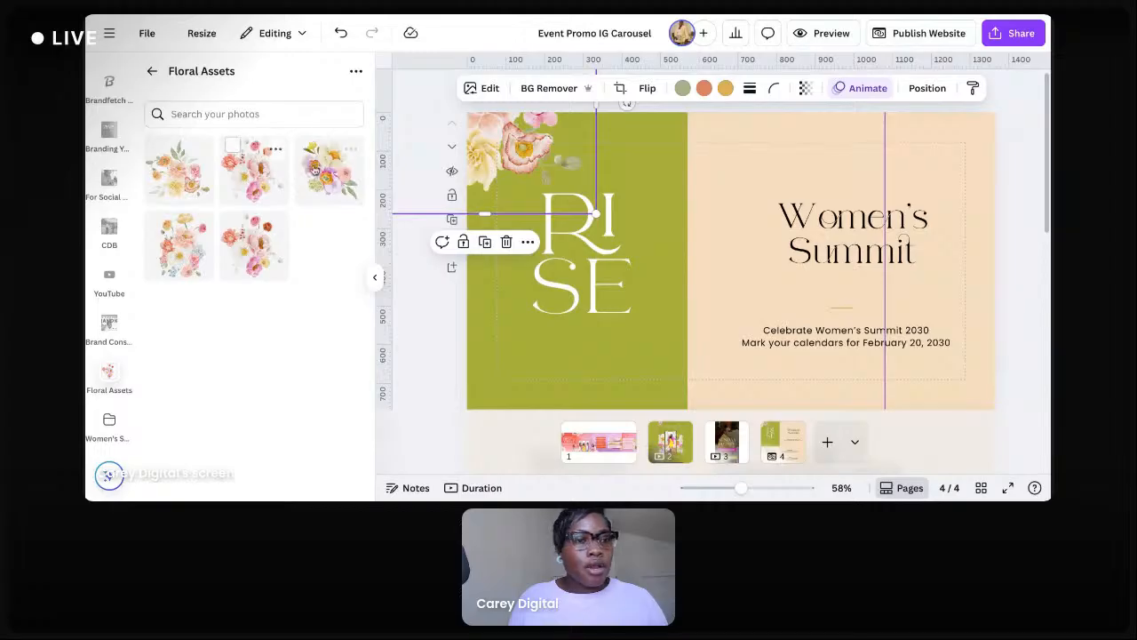
Add two more floral bouquets, one at the beige half's upper outer corner and one at the olive green half's lower outer corner
click(329, 172)
drag(727, 228, 986, 122)
click(267, 226)
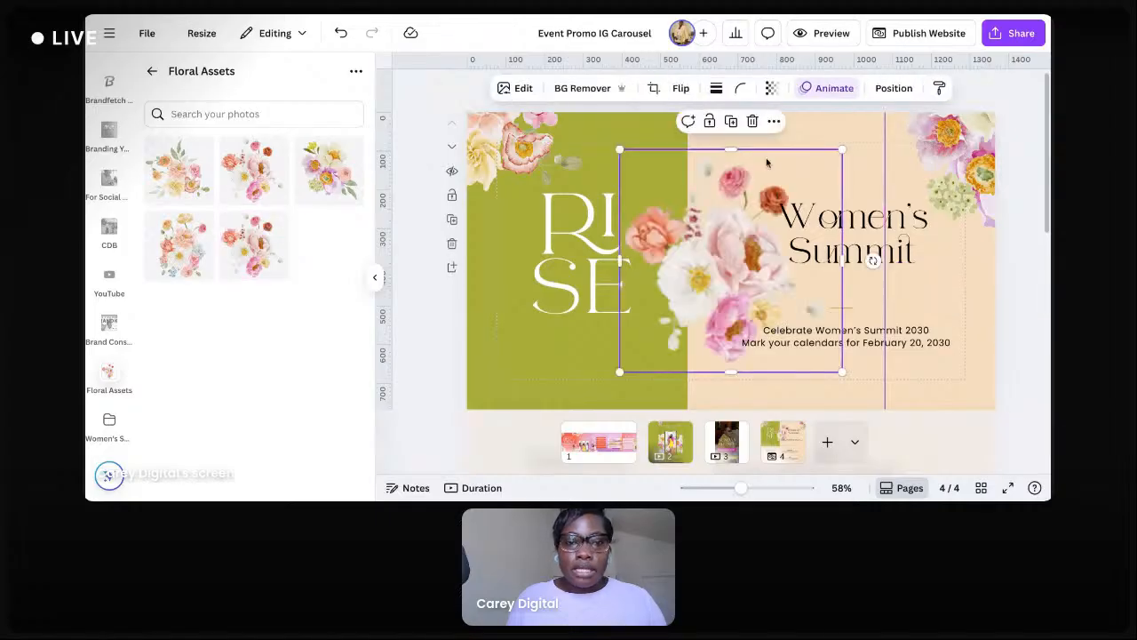
drag(768, 203, 514, 290)
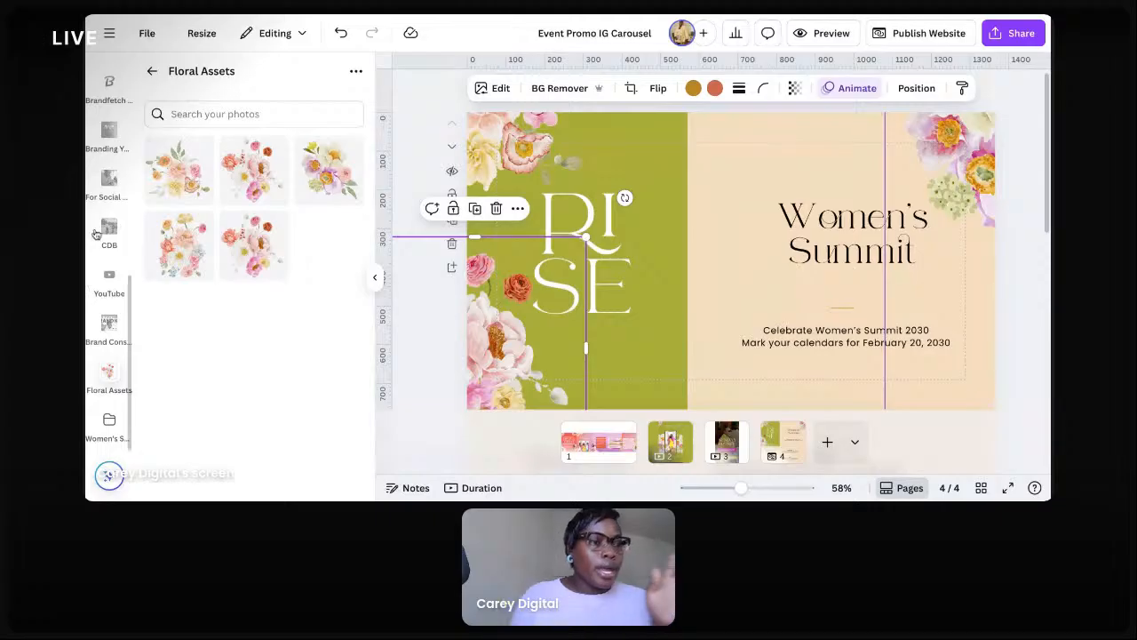
Add the RISE Women's Summit photo of the woman in the yellow jacket at the beige half's outer edge and remove its background
click(152, 72)
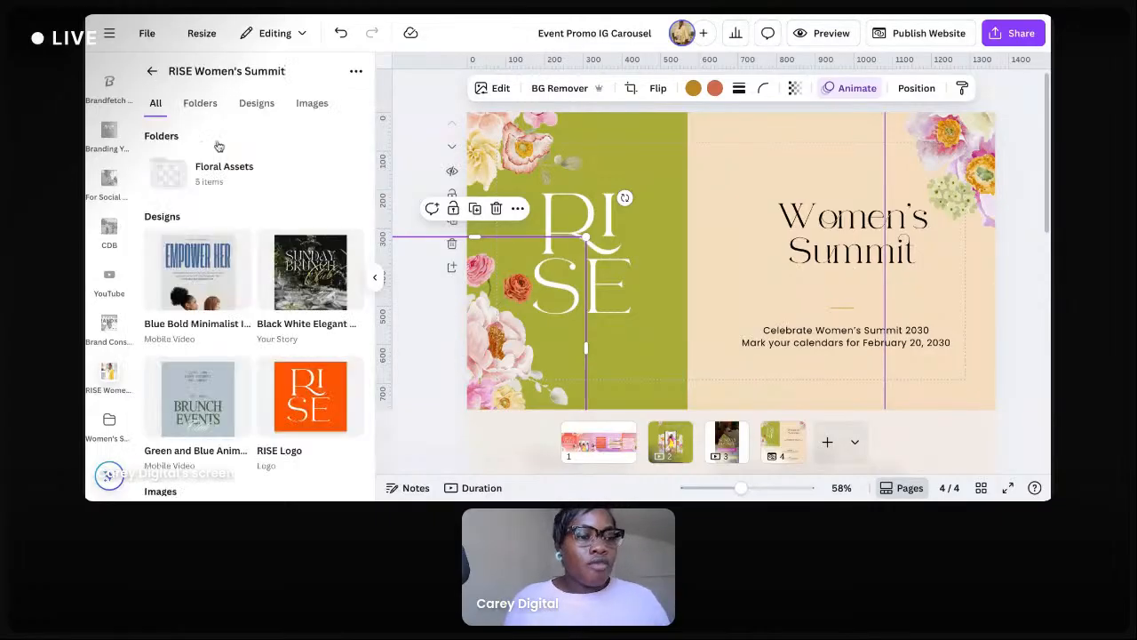
scroll(266, 311, down, 5)
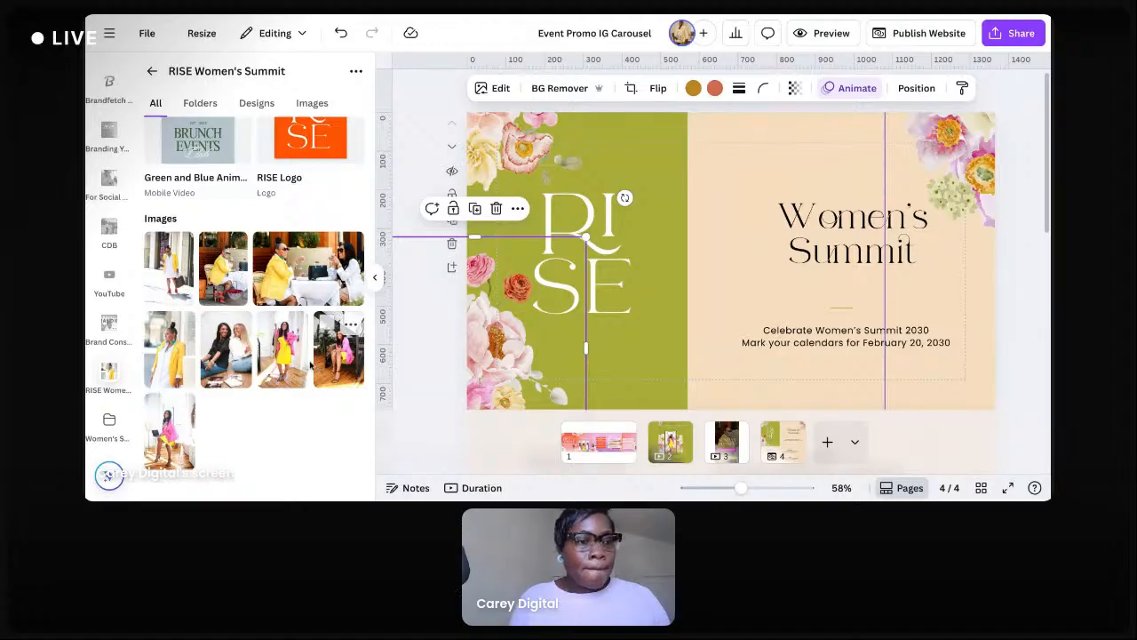
click(182, 355)
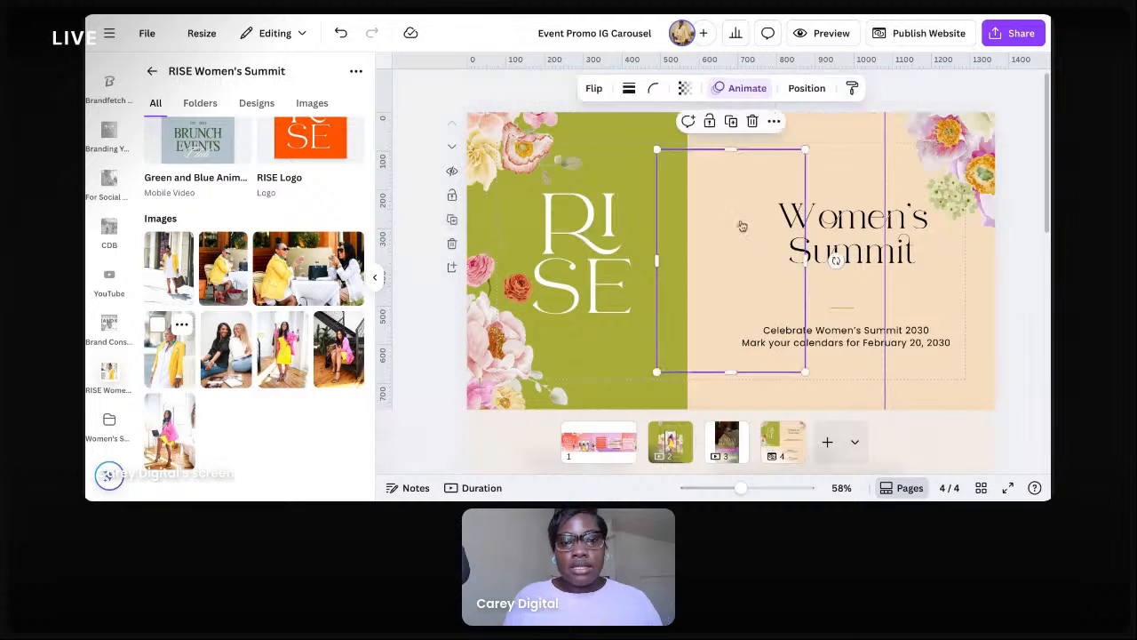
drag(742, 226, 992, 226)
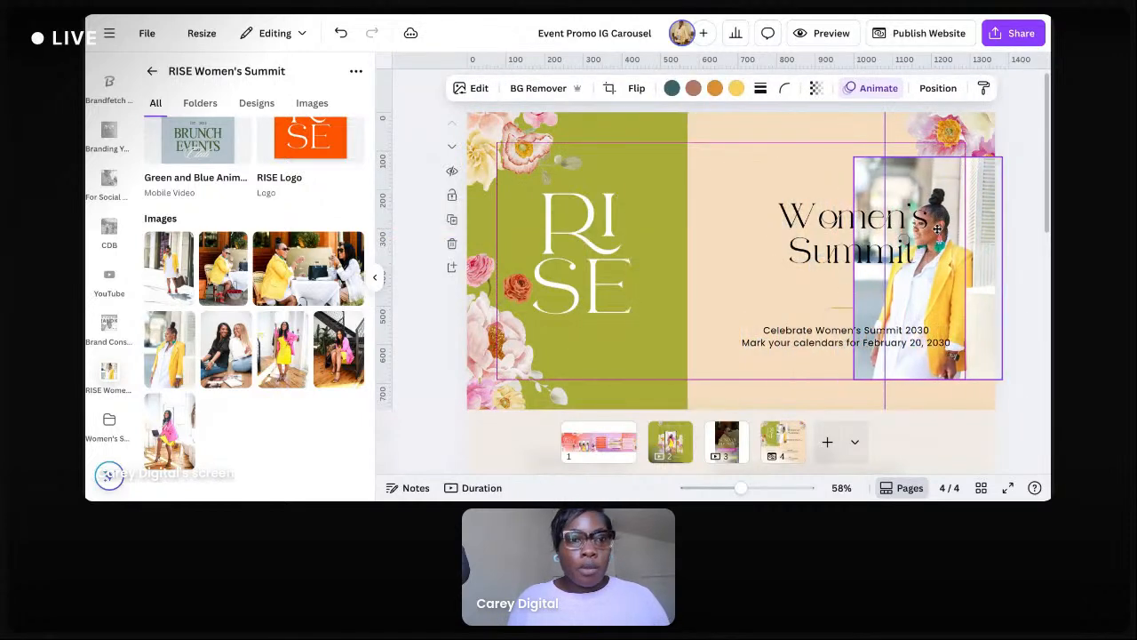
click(519, 89)
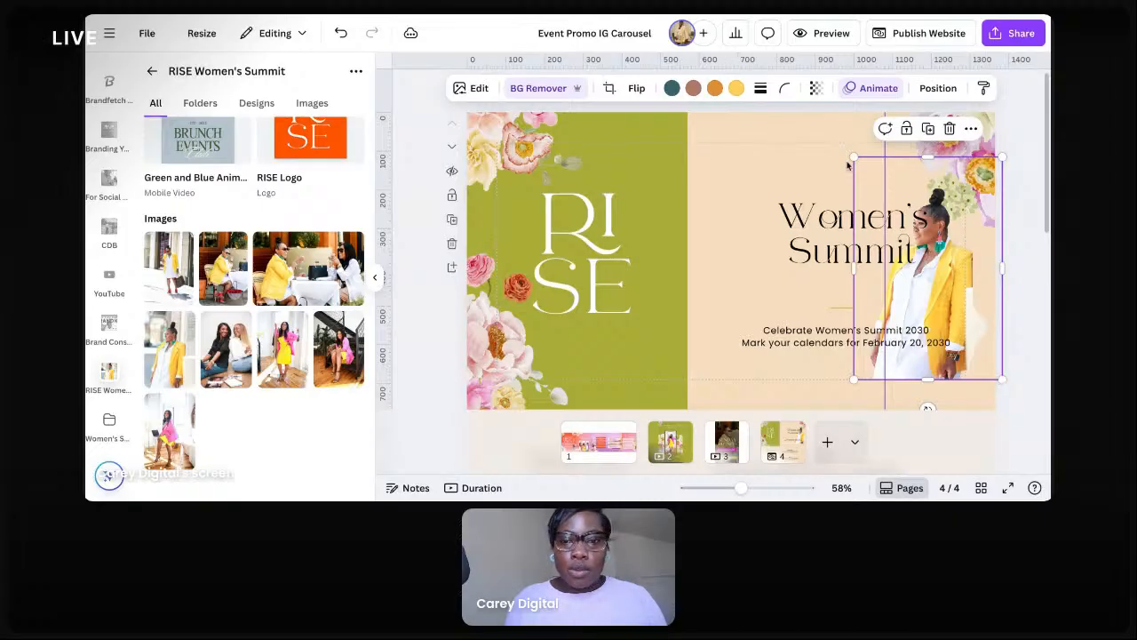
Enlarge the cut-out woman beyond the page edges and move the "Women's Summit" heading up and away from her
drag(1029, 399, 1062, 455)
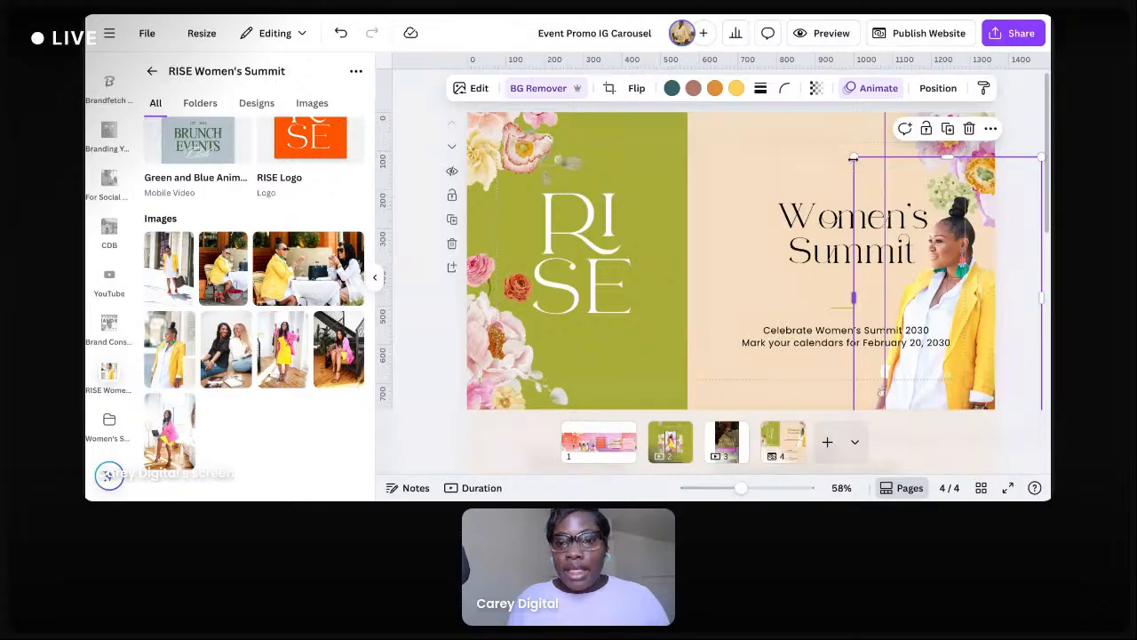
drag(853, 159, 835, 89)
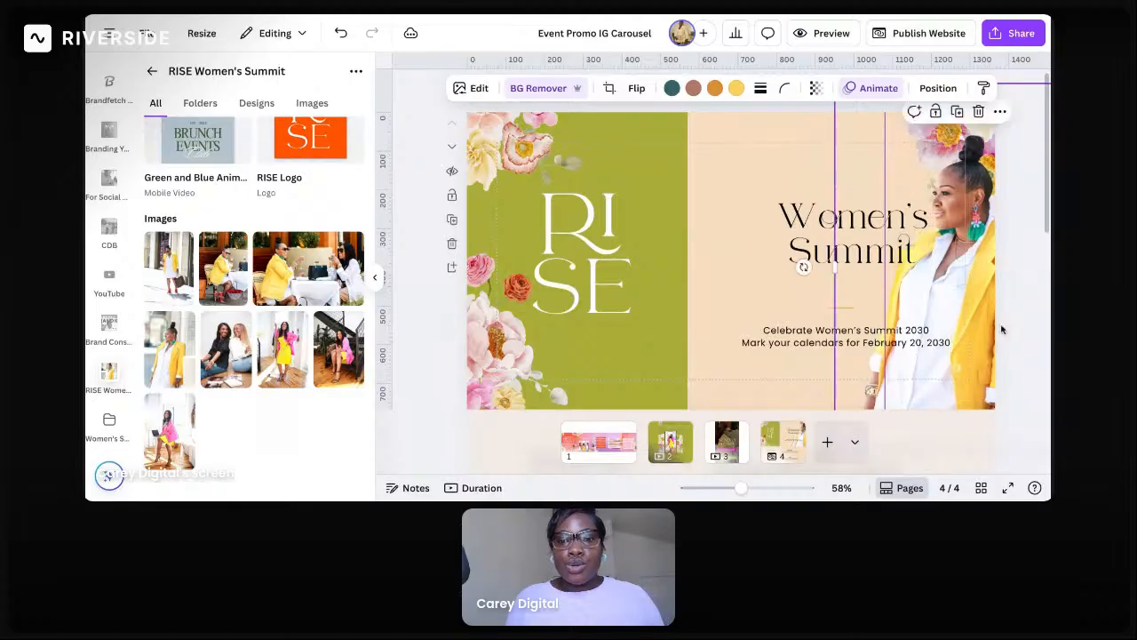
click(419, 266)
click(376, 276)
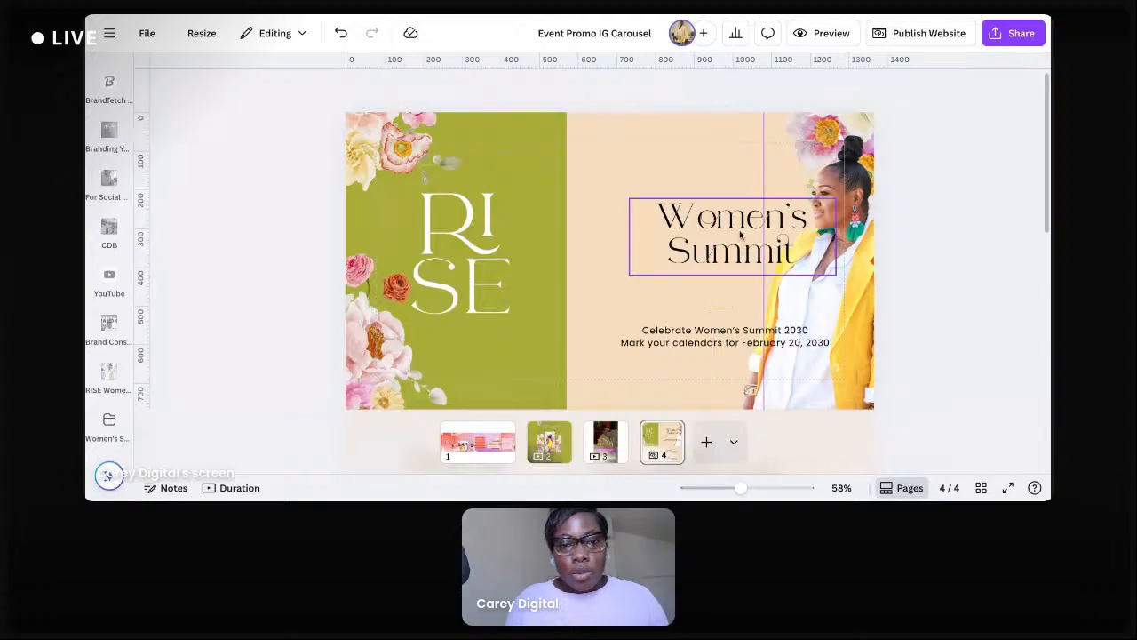
drag(741, 234, 713, 216)
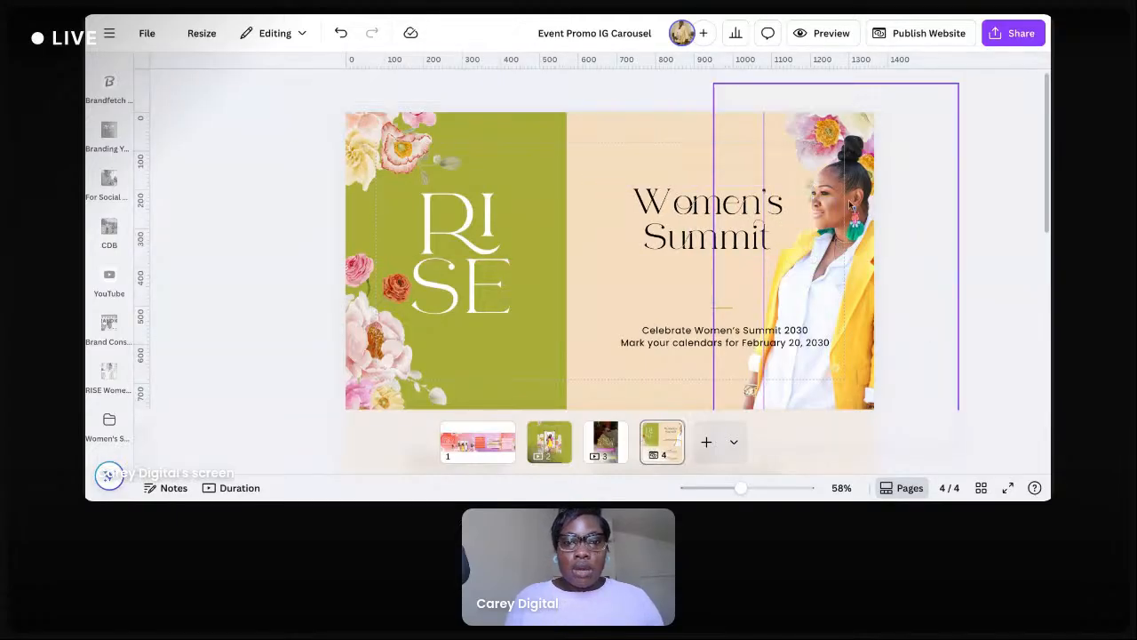
click(850, 205)
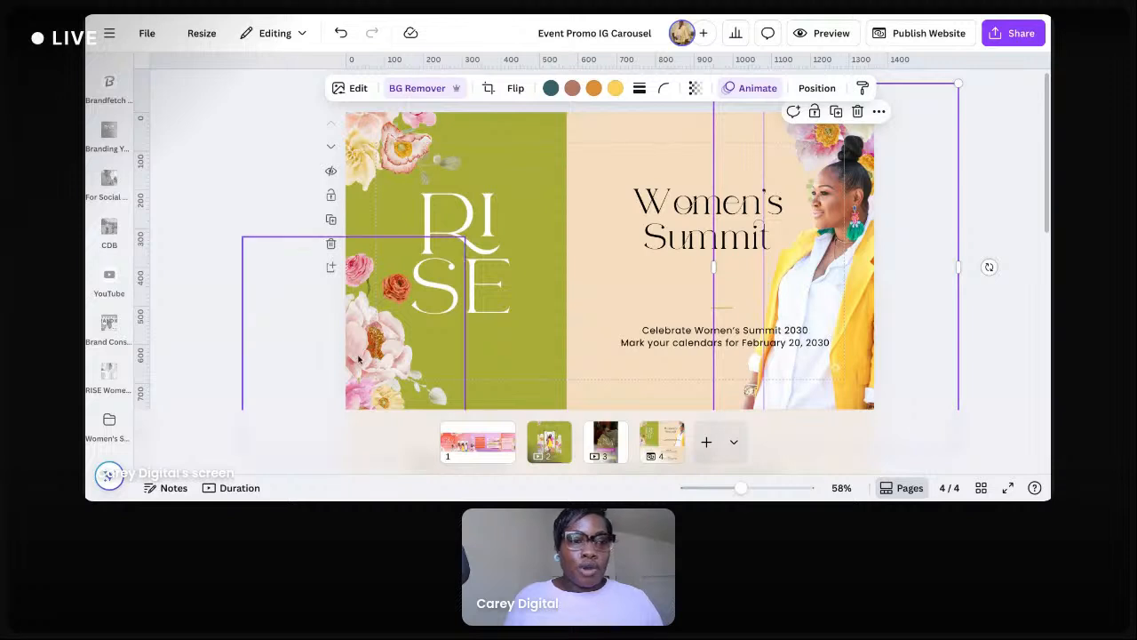
click(359, 358)
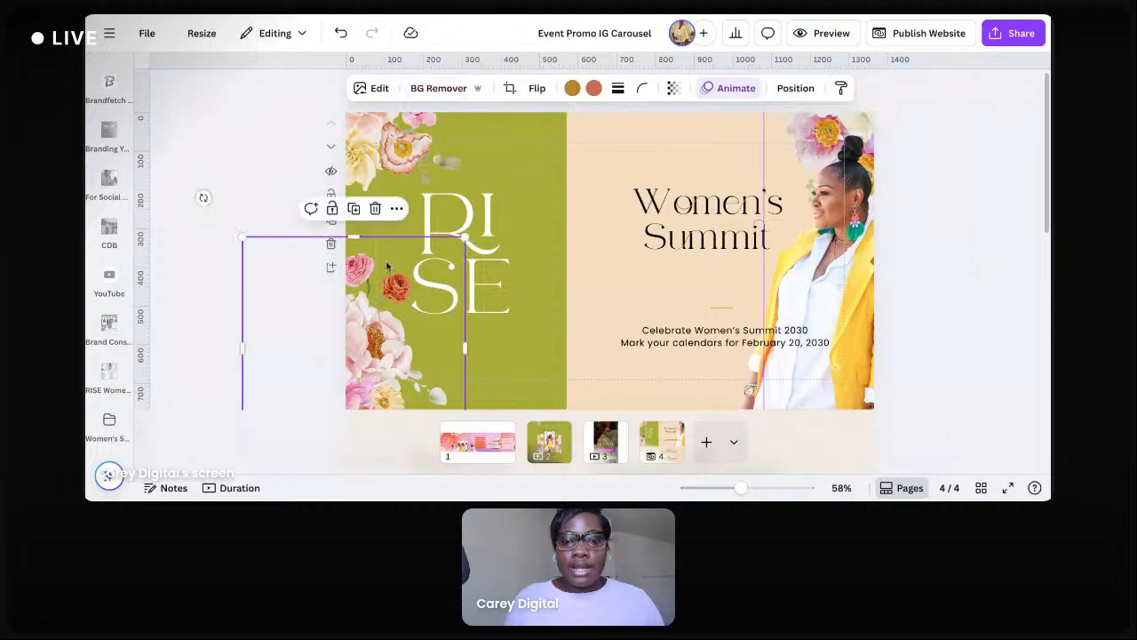
Place the duplicated bouquet at the beige half's lower outer corner and enlarge the "Women's Summit" heading
drag(345, 325, 861, 405)
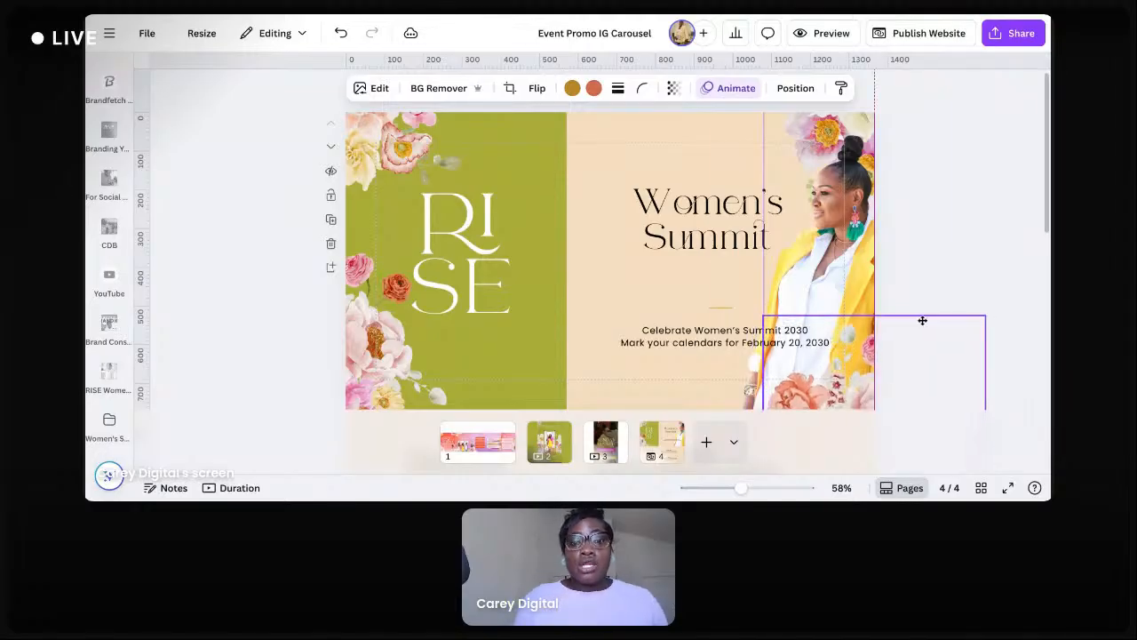
click(641, 253)
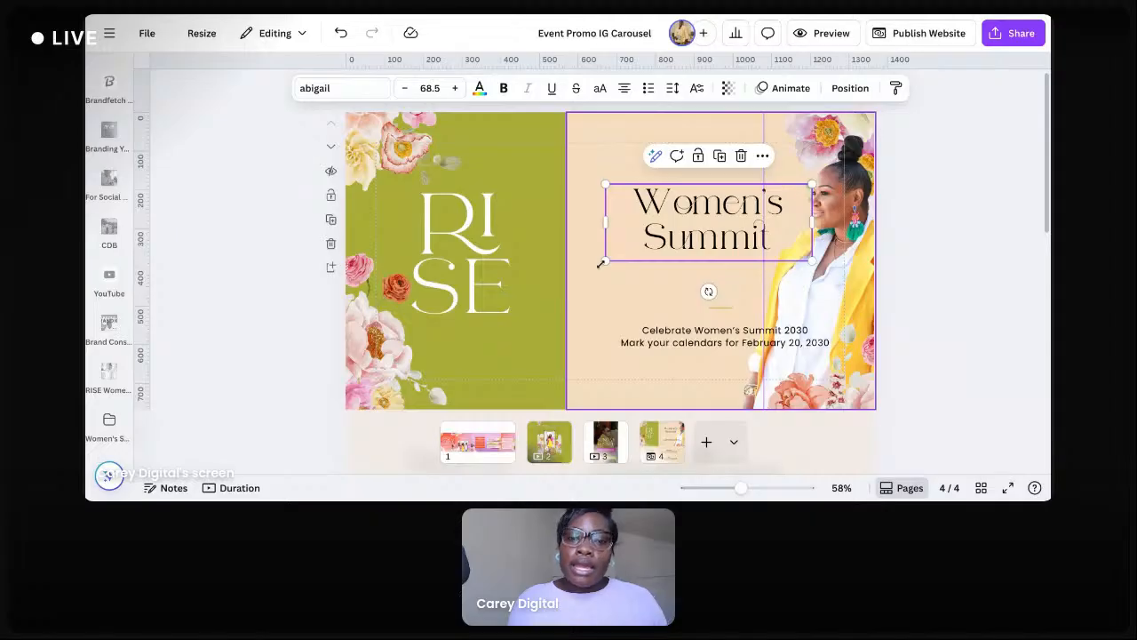
drag(603, 263, 589, 266)
drag(816, 180, 826, 176)
key(Escape)
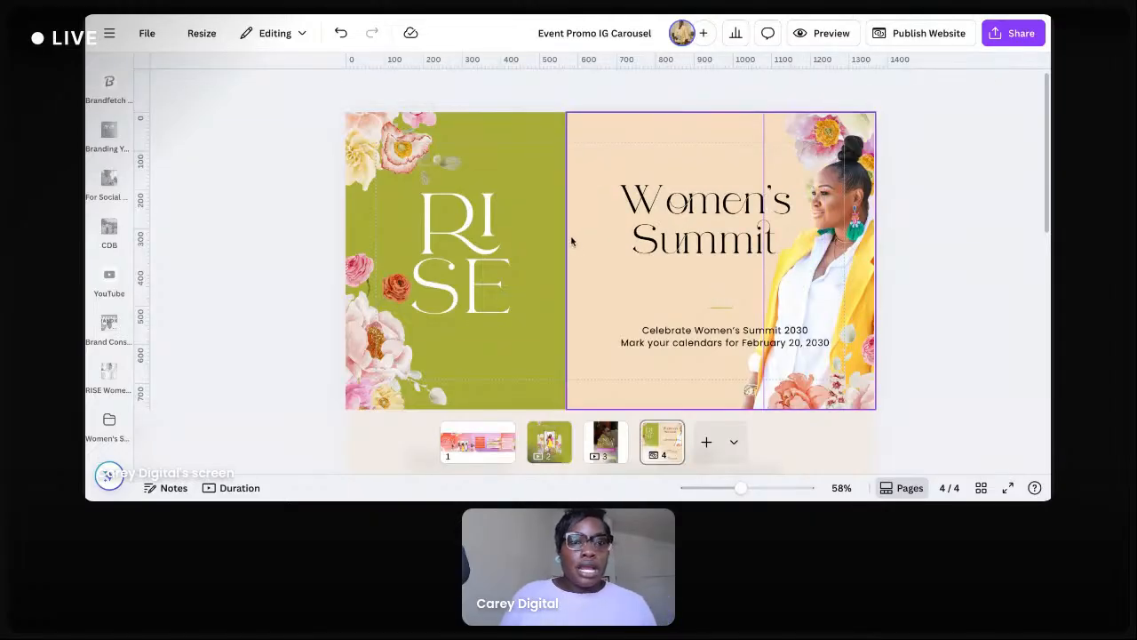
Change the Date & Time description's font from Anantason to Poppins and apply the replacement across the whole design
scroll(578, 244, down, 2)
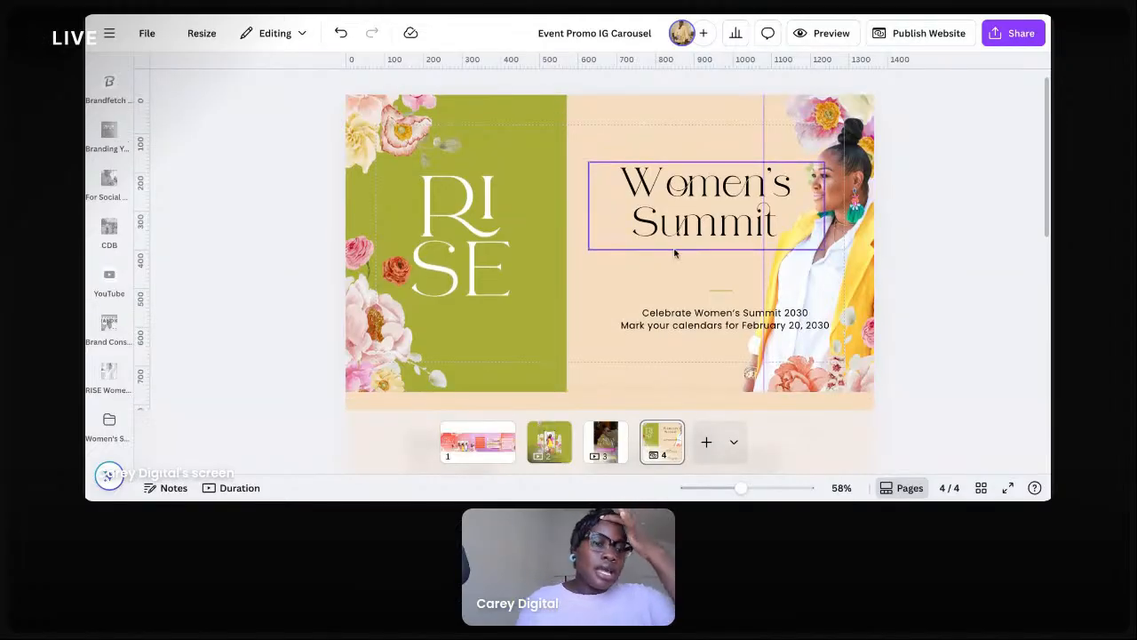
scroll(677, 251, down, 1)
scroll(681, 249, down, 5)
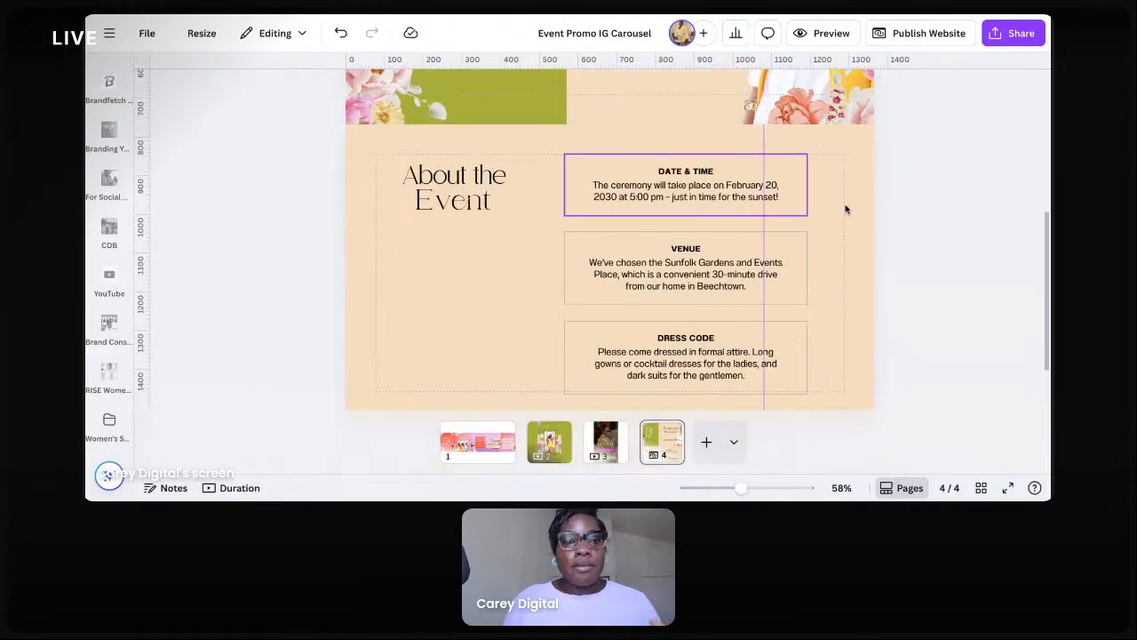
click(729, 181)
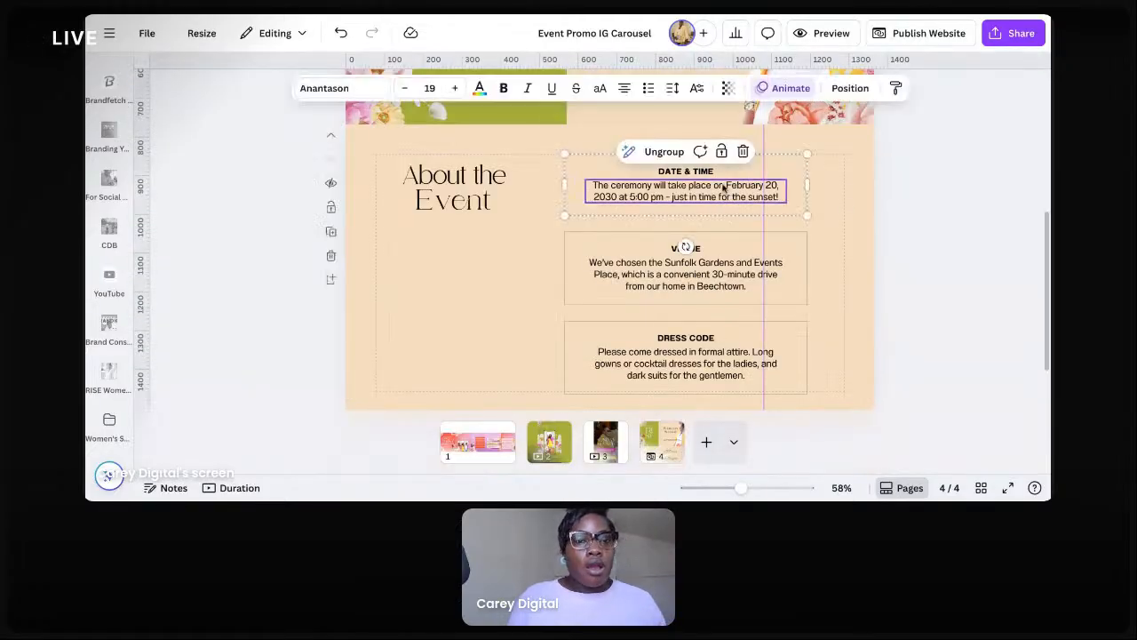
click(336, 94)
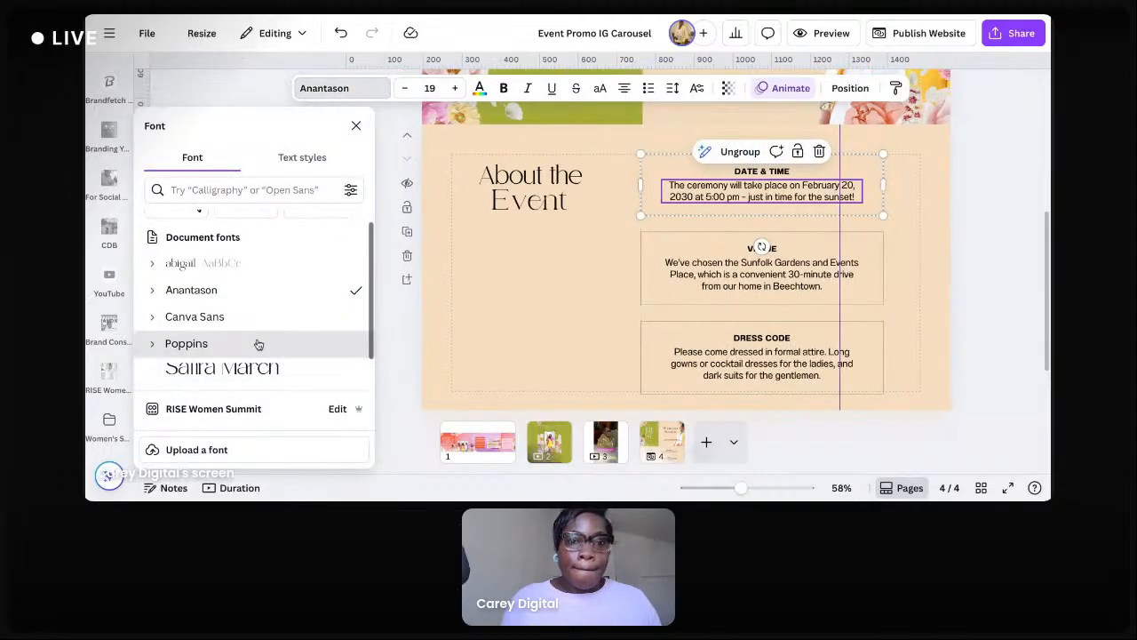
click(285, 342)
click(313, 445)
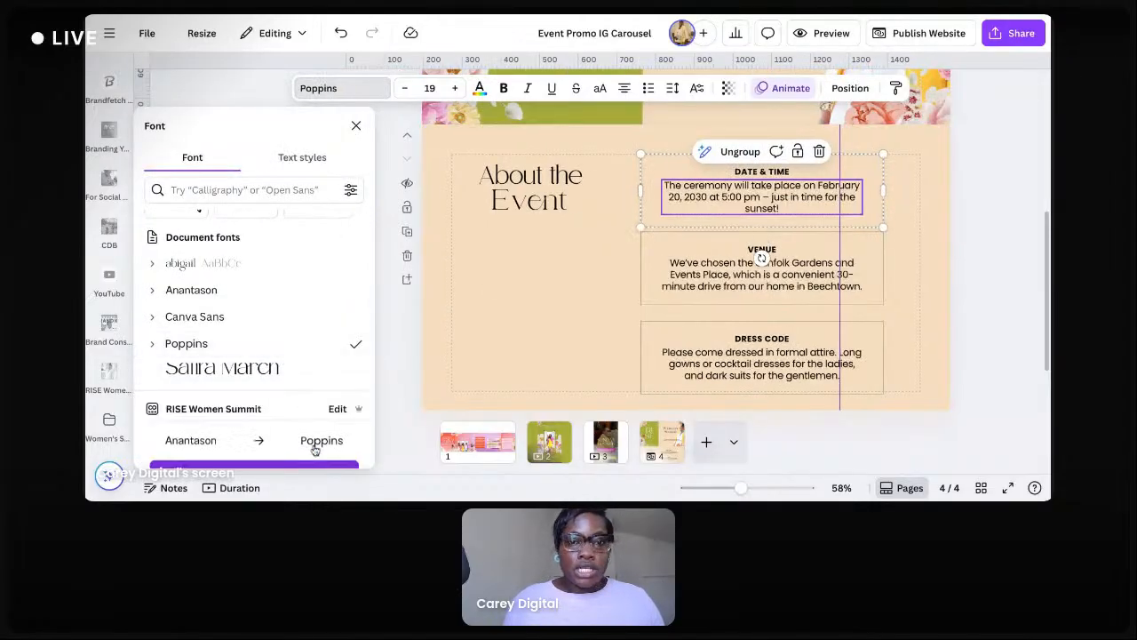
Set the "About the" line of the event section heading to the abigail font, matching the "Event" line
click(526, 201)
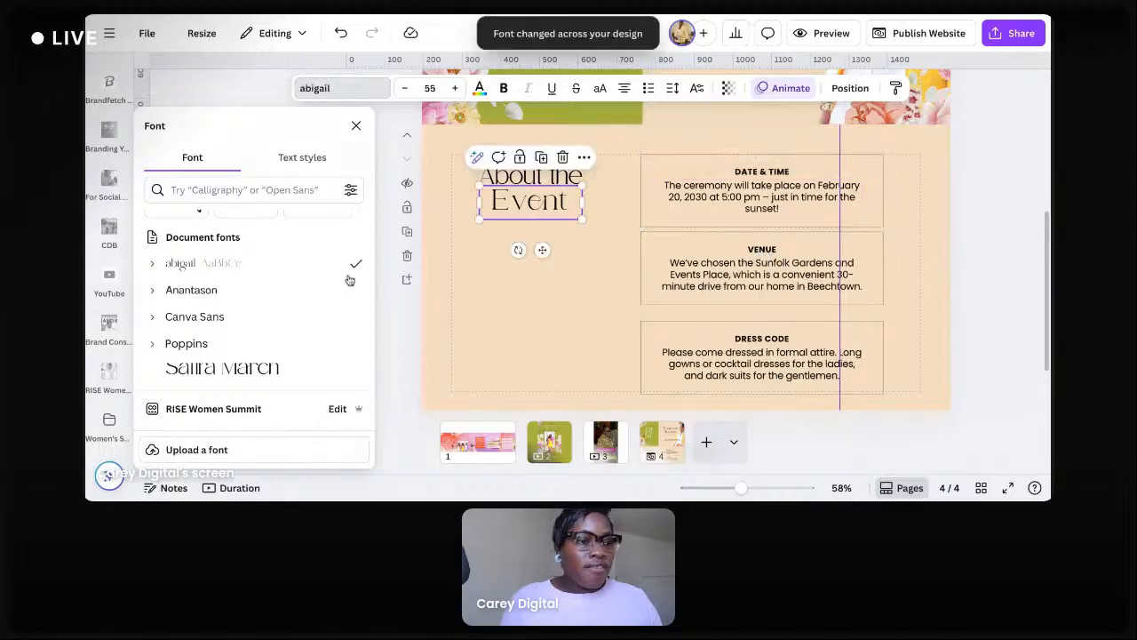
click(227, 368)
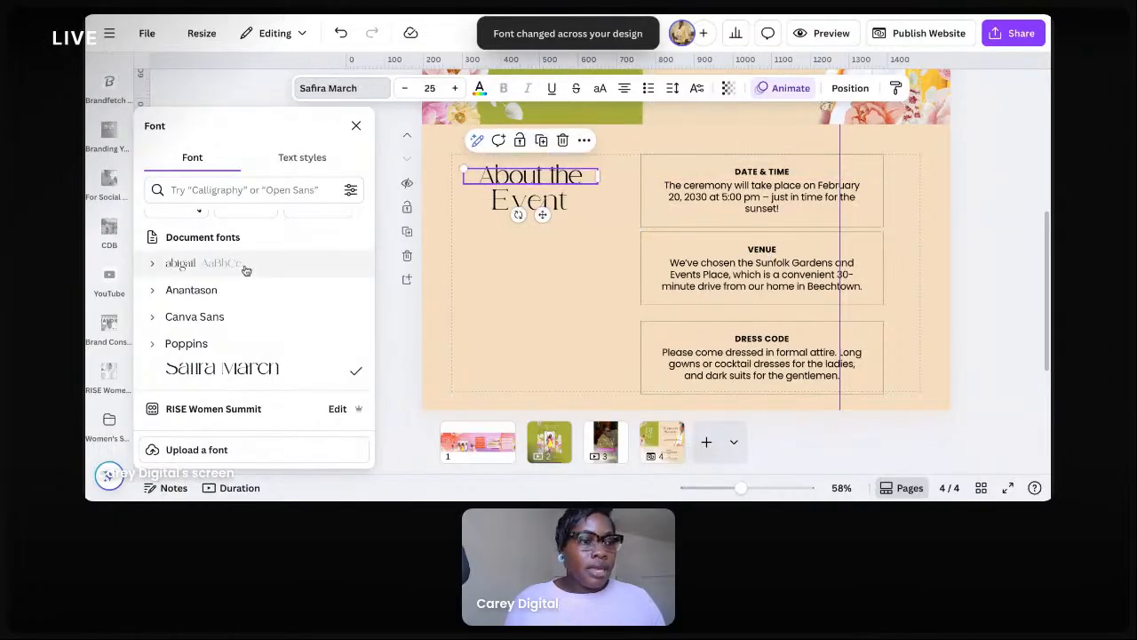
click(331, 263)
click(528, 315)
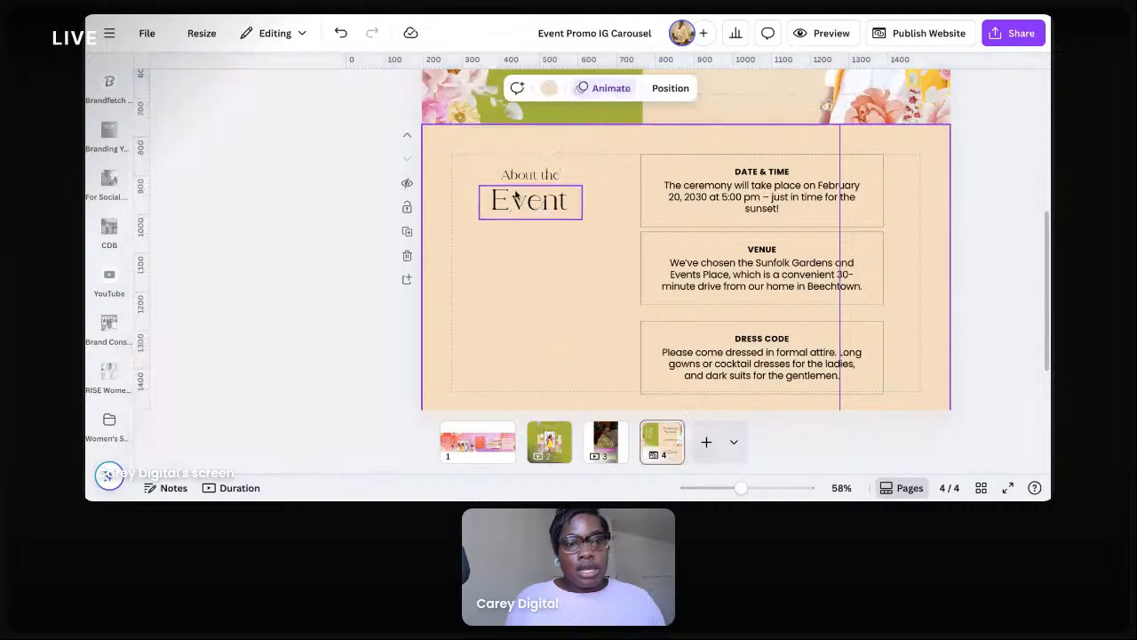
Enlarge the "About the" and "Event" heading lines together and reposition "Event" closely beneath "About the" without overlap
click(452, 201)
drag(451, 201, 450, 190)
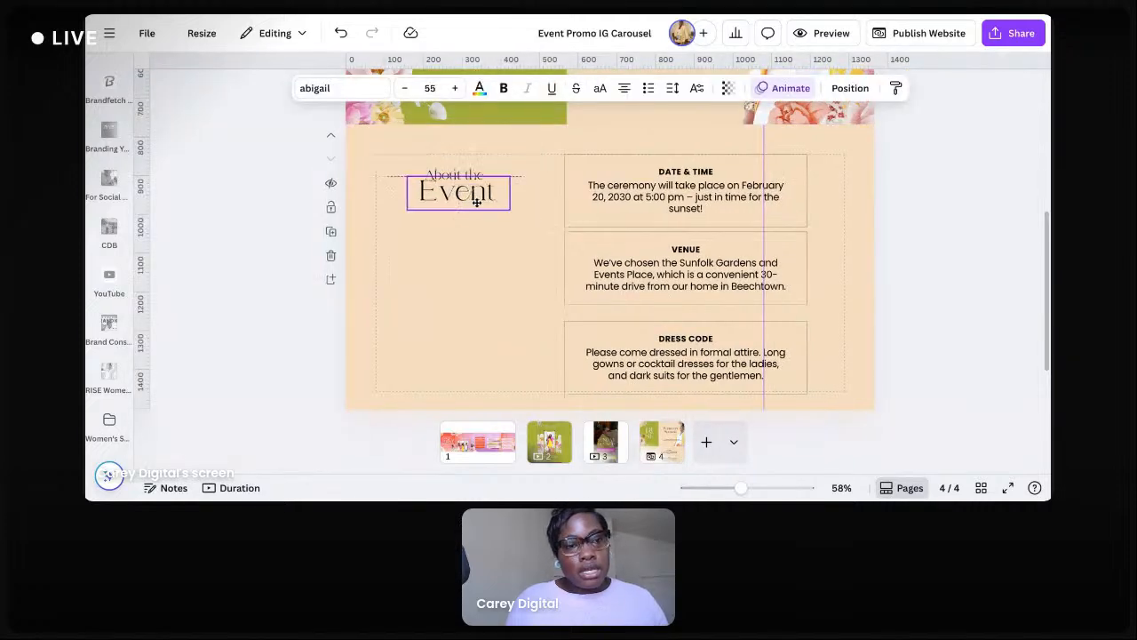
click(446, 165)
click(447, 174)
shift+click(445, 194)
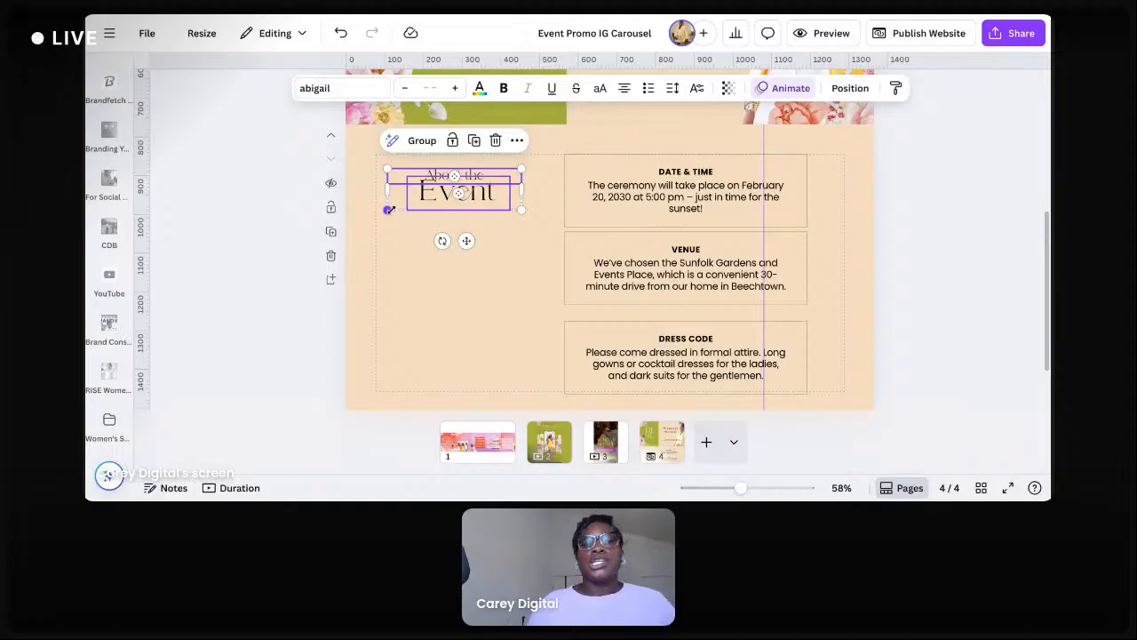
drag(388, 210, 398, 216)
click(937, 214)
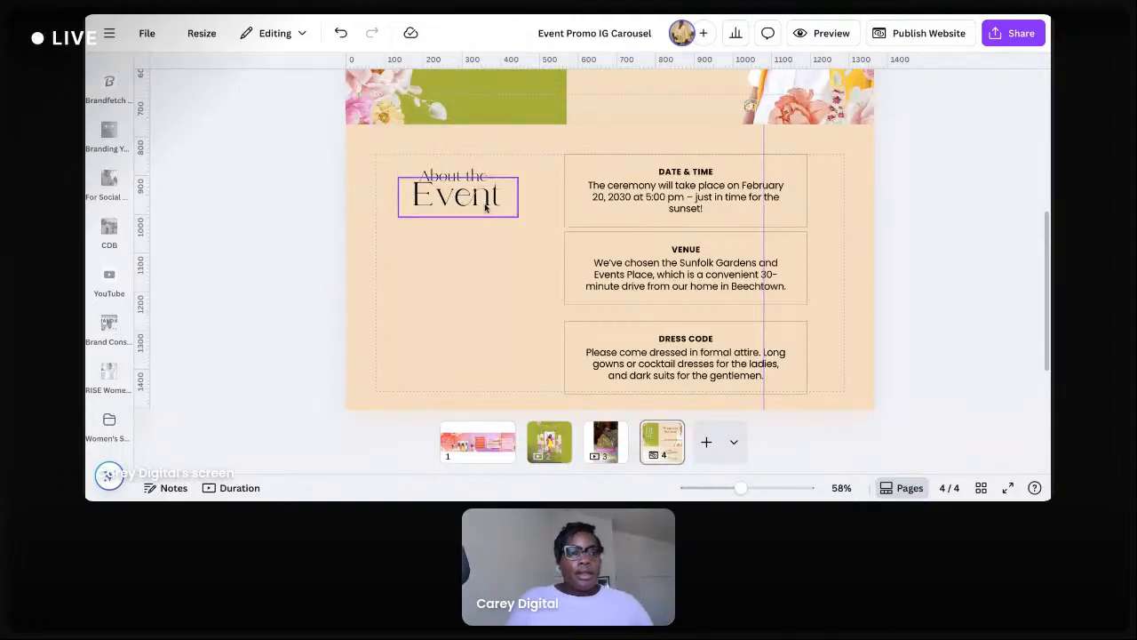
drag(487, 211, 483, 207)
click(940, 205)
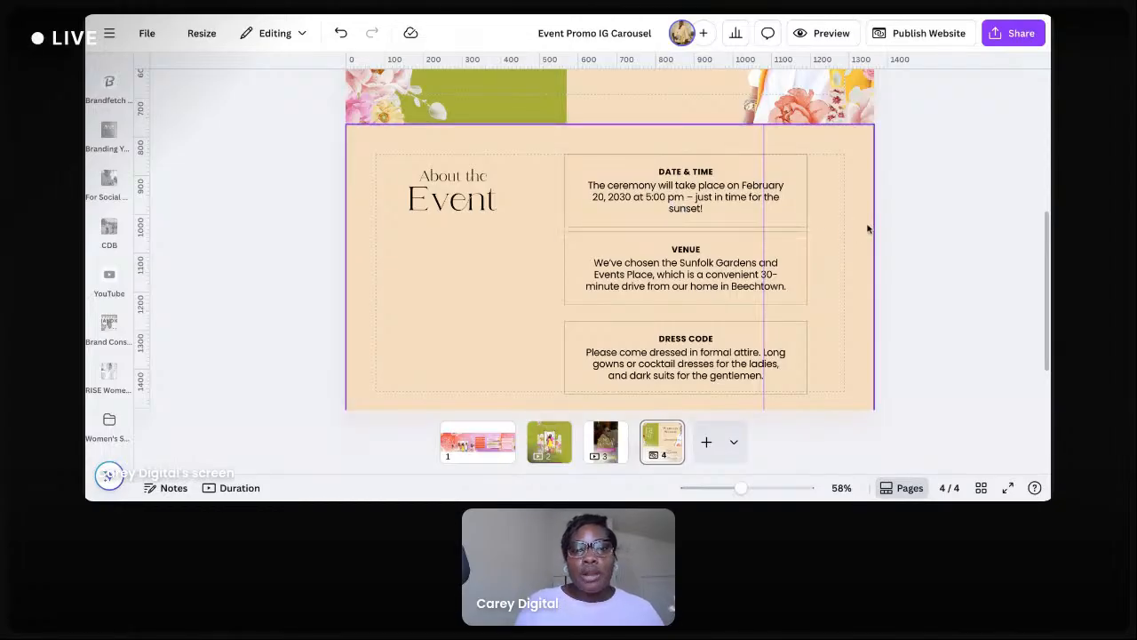
Preview the website page in full screen and return to the editor
click(766, 151)
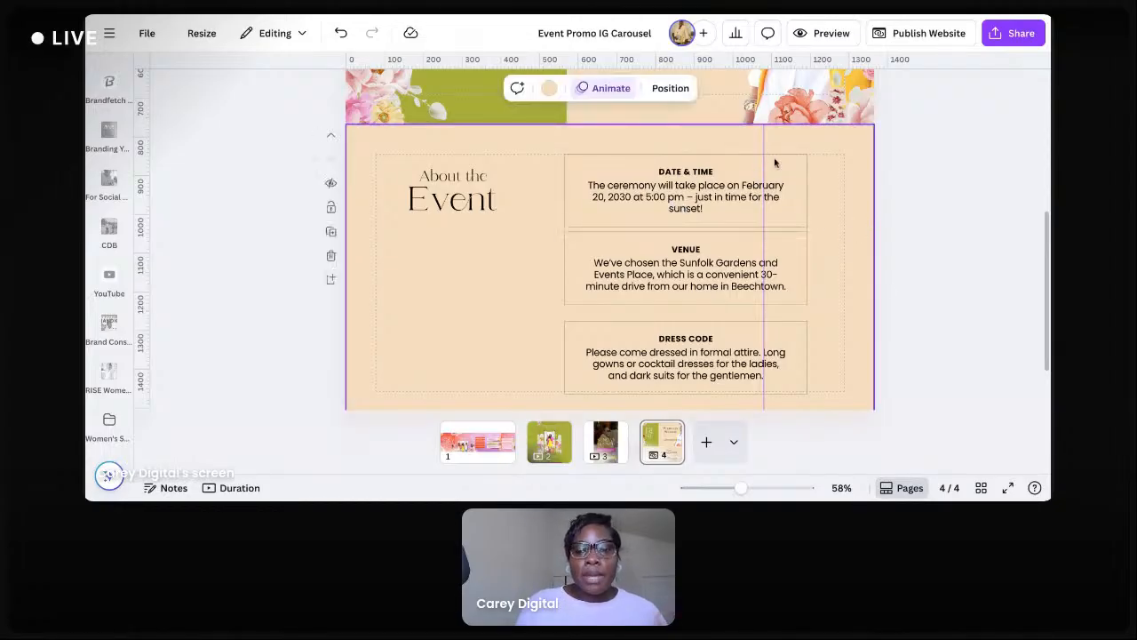
click(1008, 488)
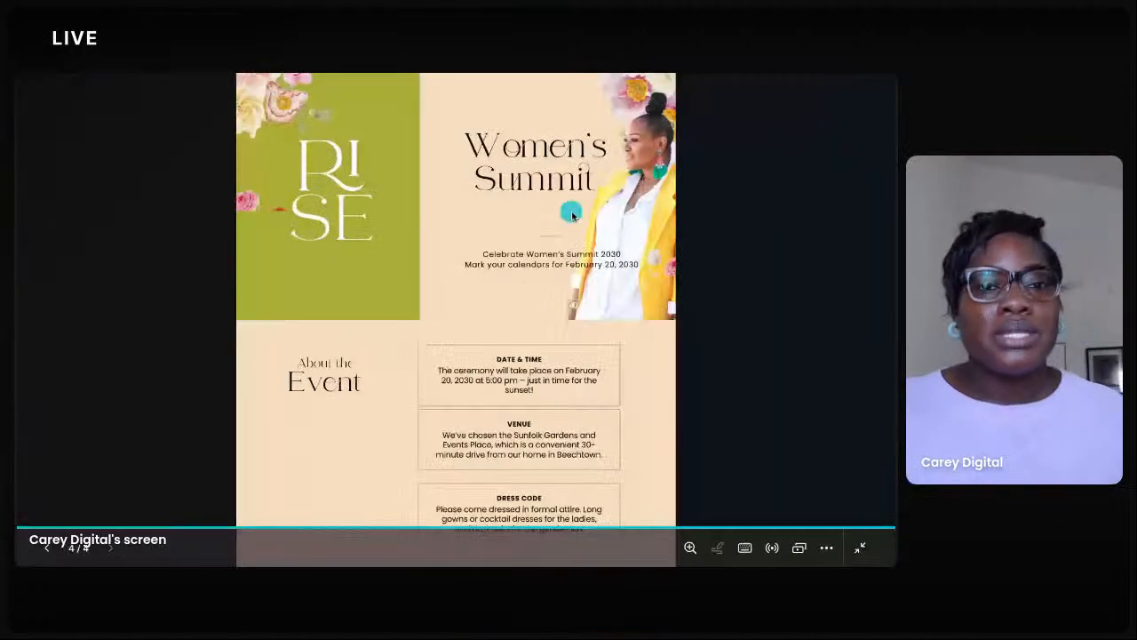
key(Escape)
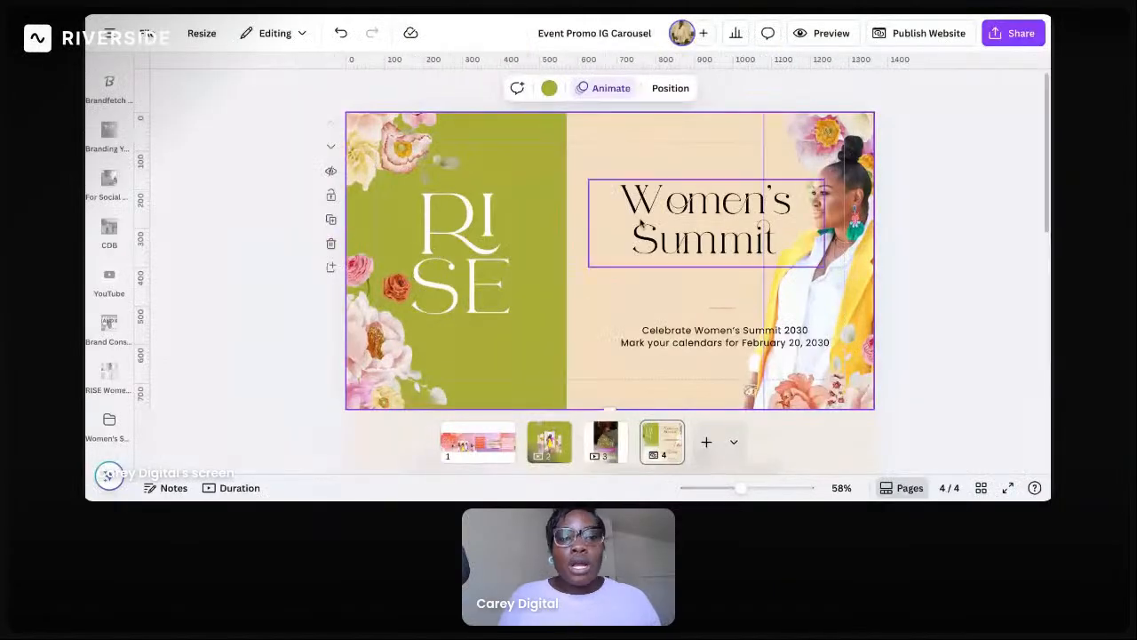
Set the "About the Event" section's background to the light pink from the RISE Women Summit palette
scroll(534, 275, down, 5)
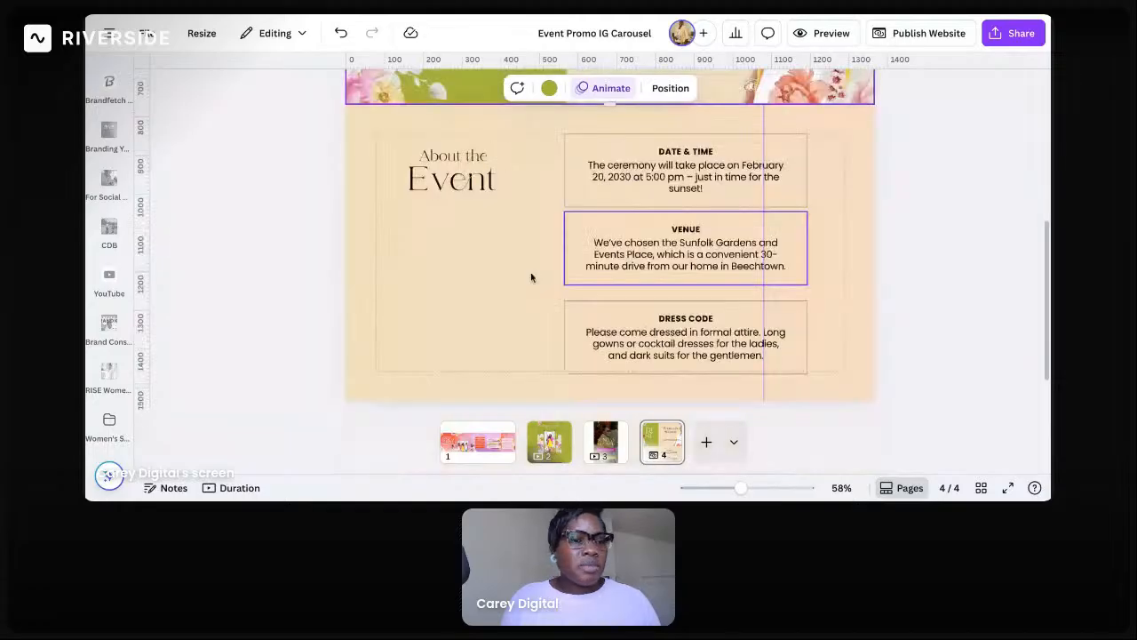
click(549, 88)
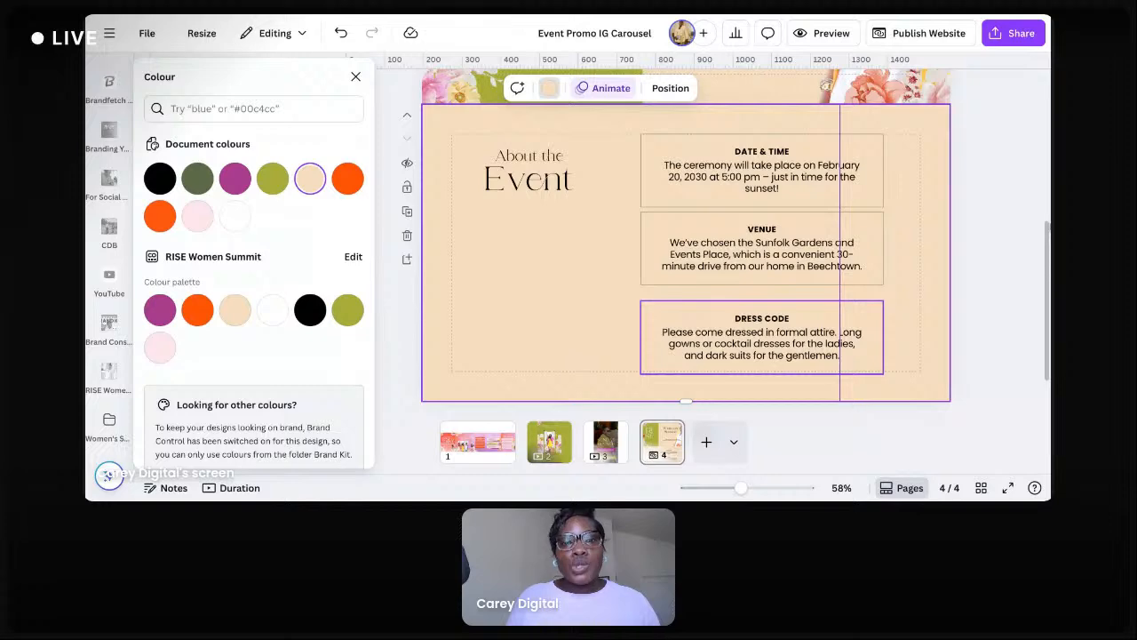
click(160, 347)
click(827, 138)
Select the beige panel behind the "Women's Summit" heading for editing
scroll(827, 138, up, 1)
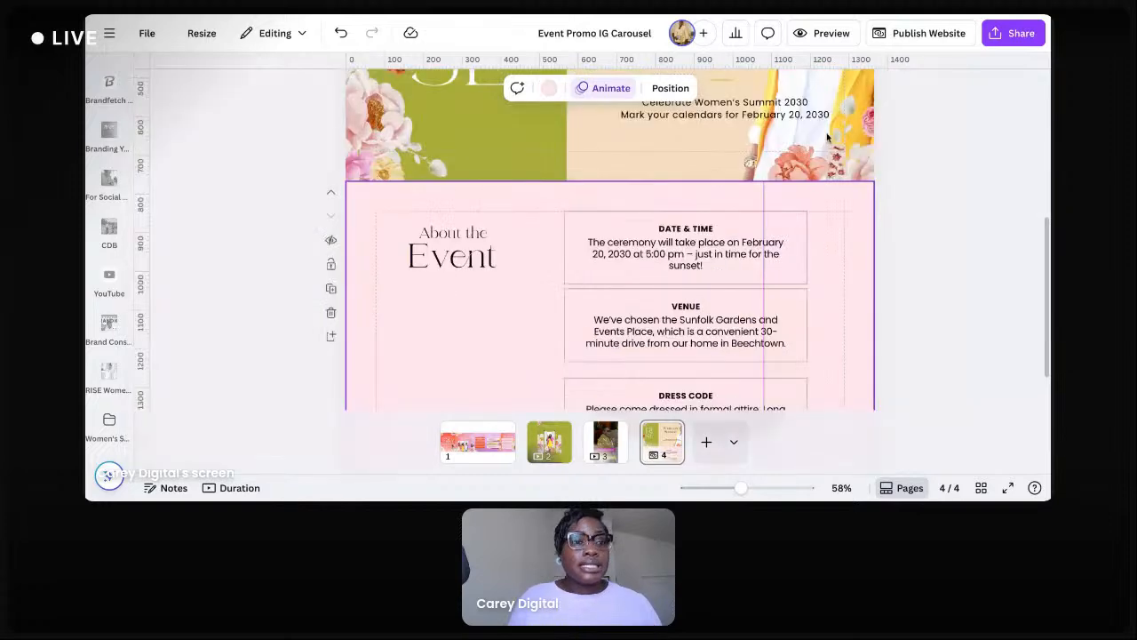
click(827, 138)
scroll(827, 137, up, 2)
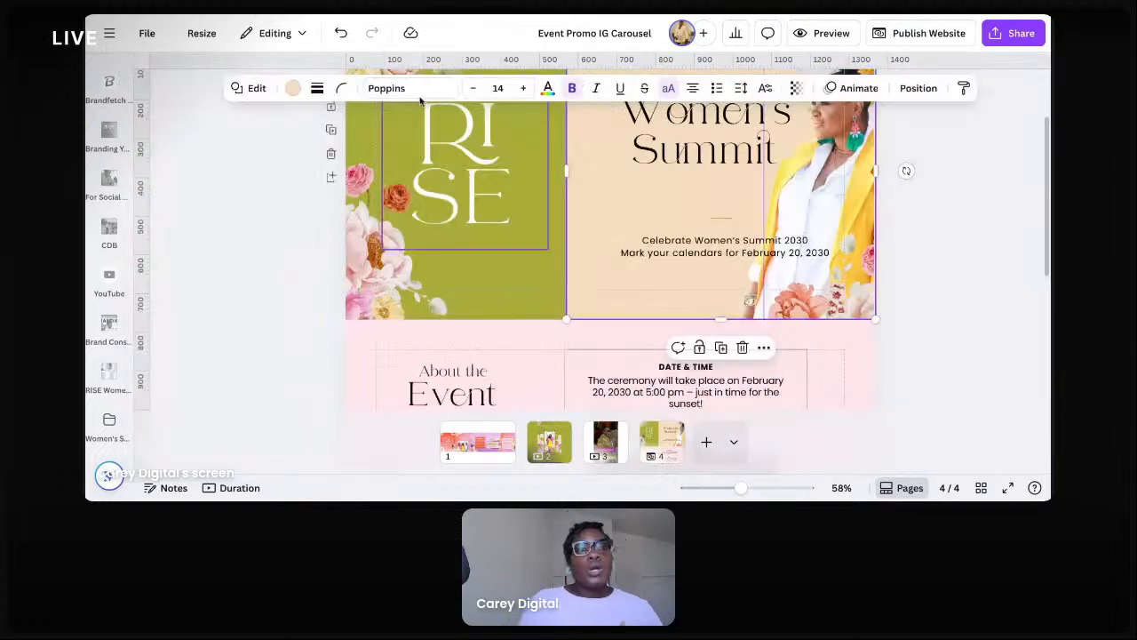